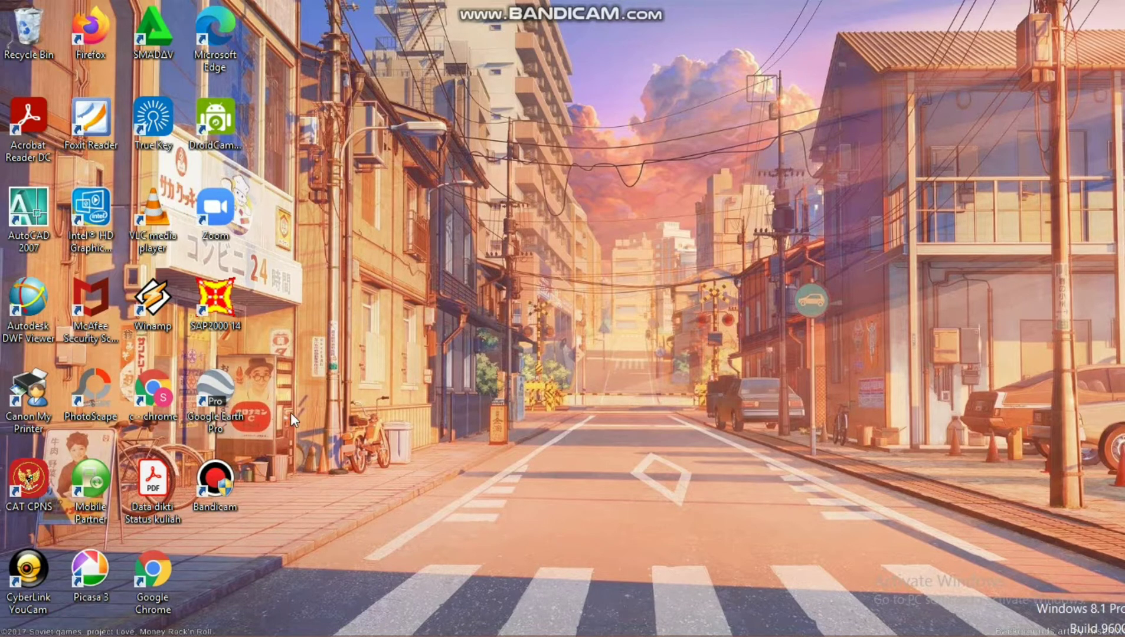
- Open Google Earth Pro and set the Show Lat/Long format to Universal Transverse Mercator
double_click(223, 389)
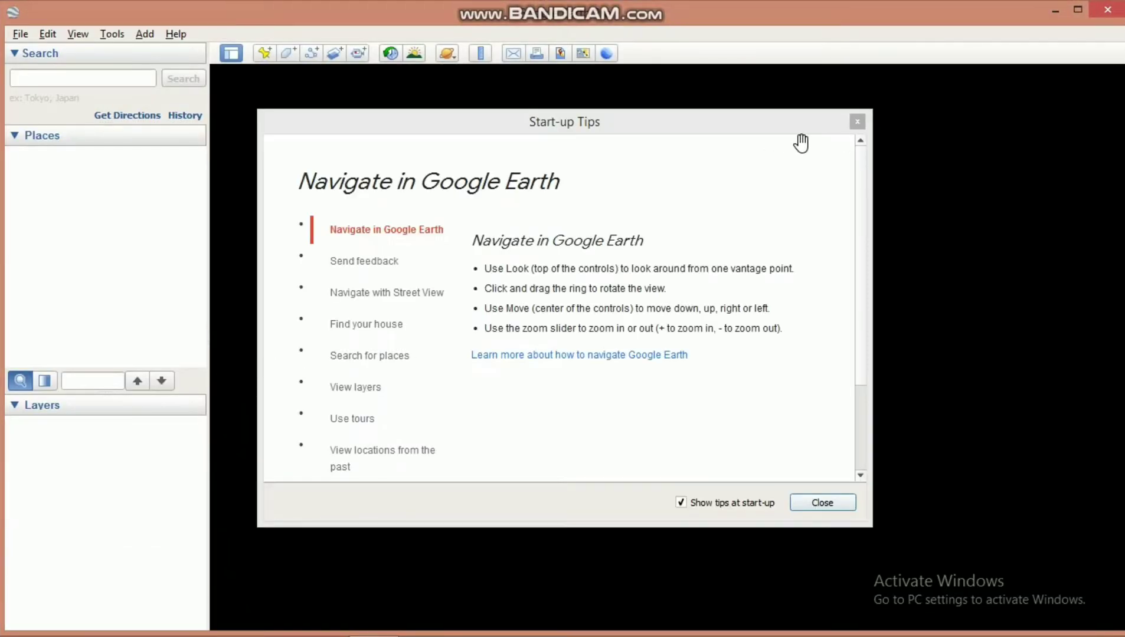
left_click(856, 121)
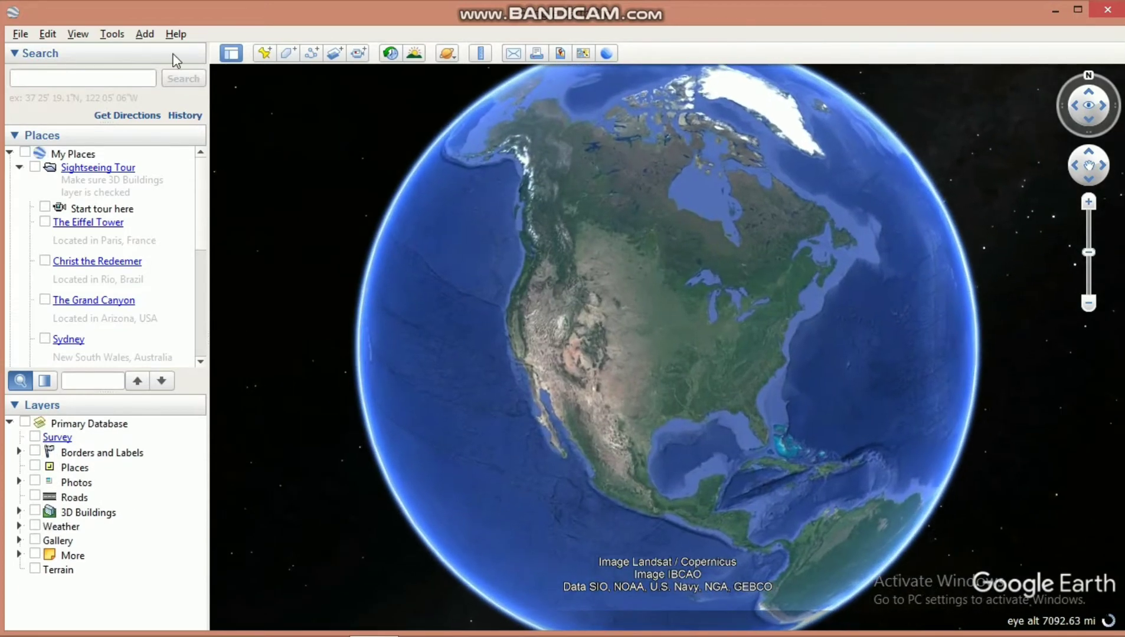
left_click(120, 39)
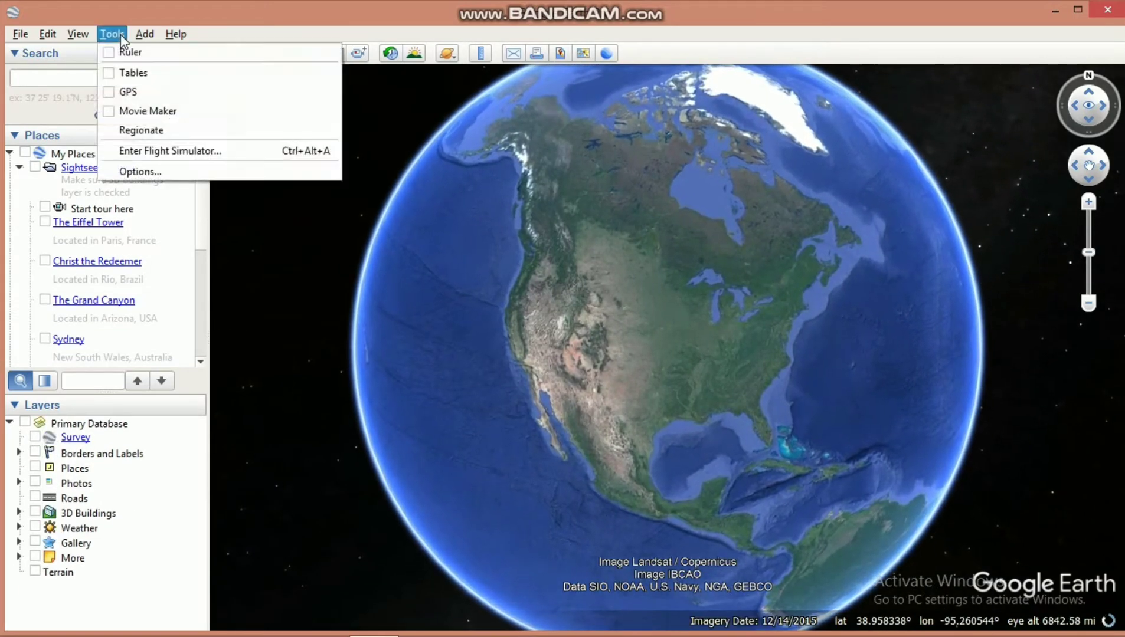
left_click(183, 178)
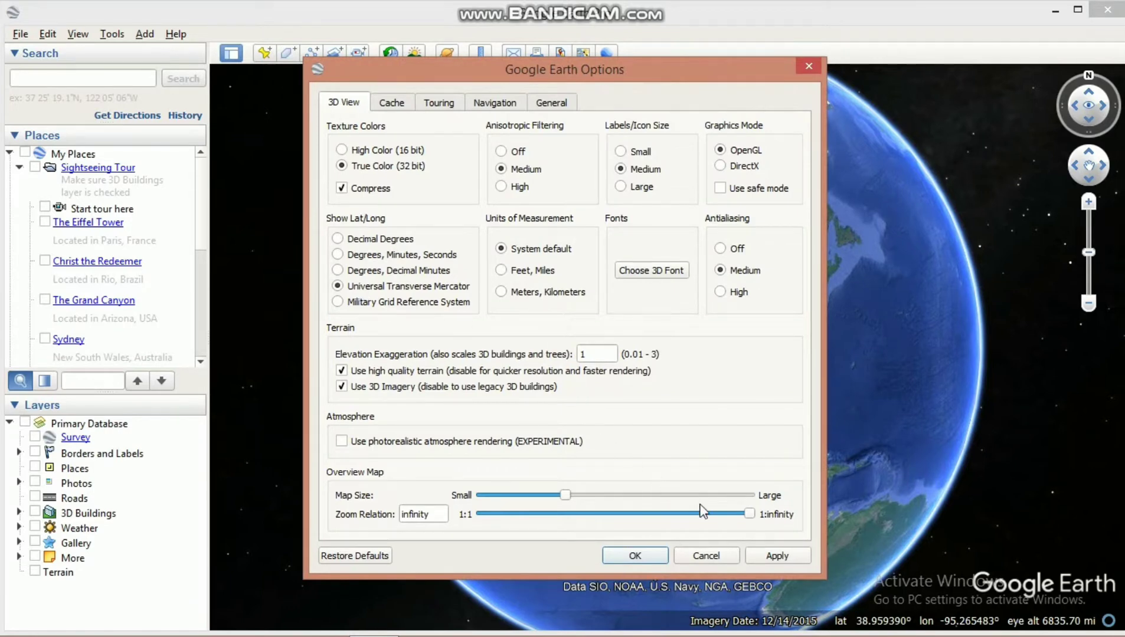
left_click(777, 559)
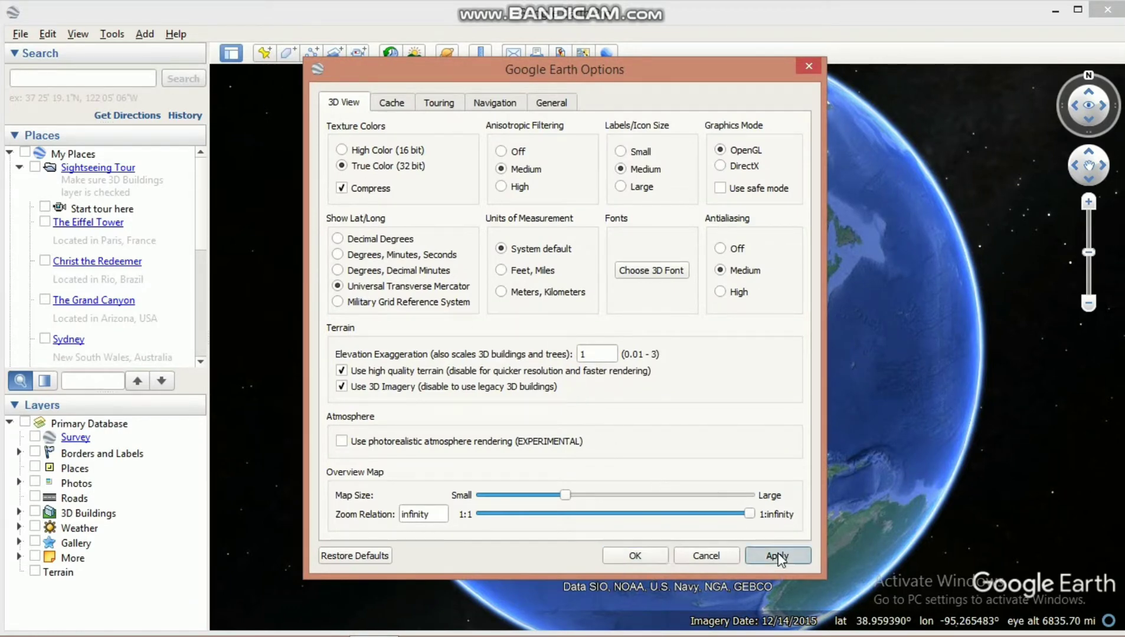
left_click(640, 557)
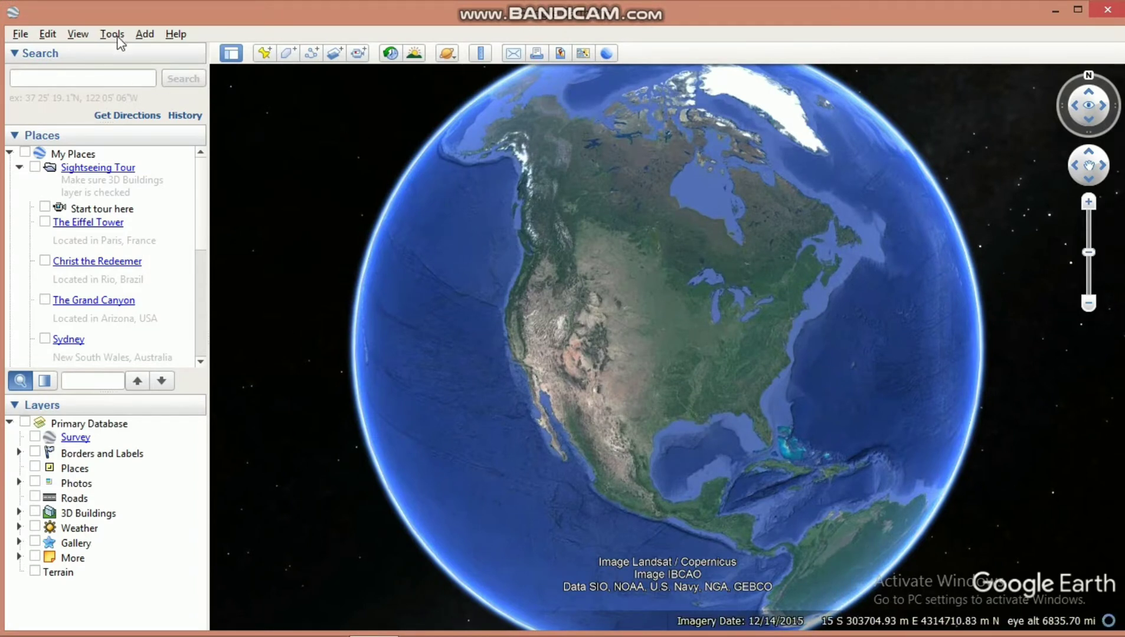
- Search for Politeknik Negeri Sriwijaya and fly to its location
left_click(117, 74)
type("Po")
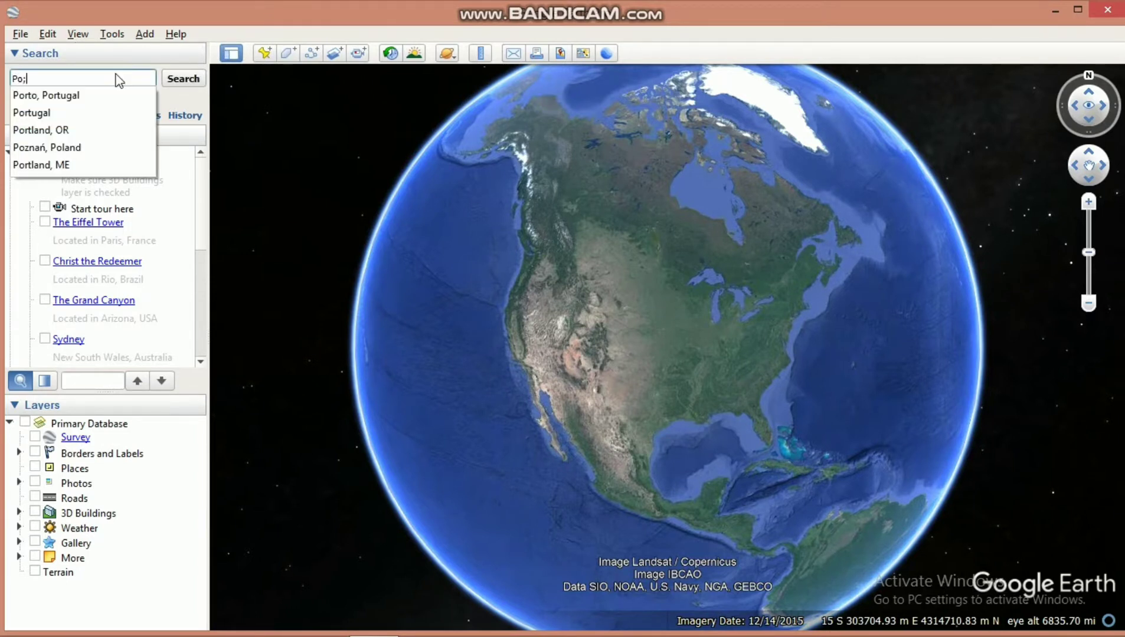
type("litek")
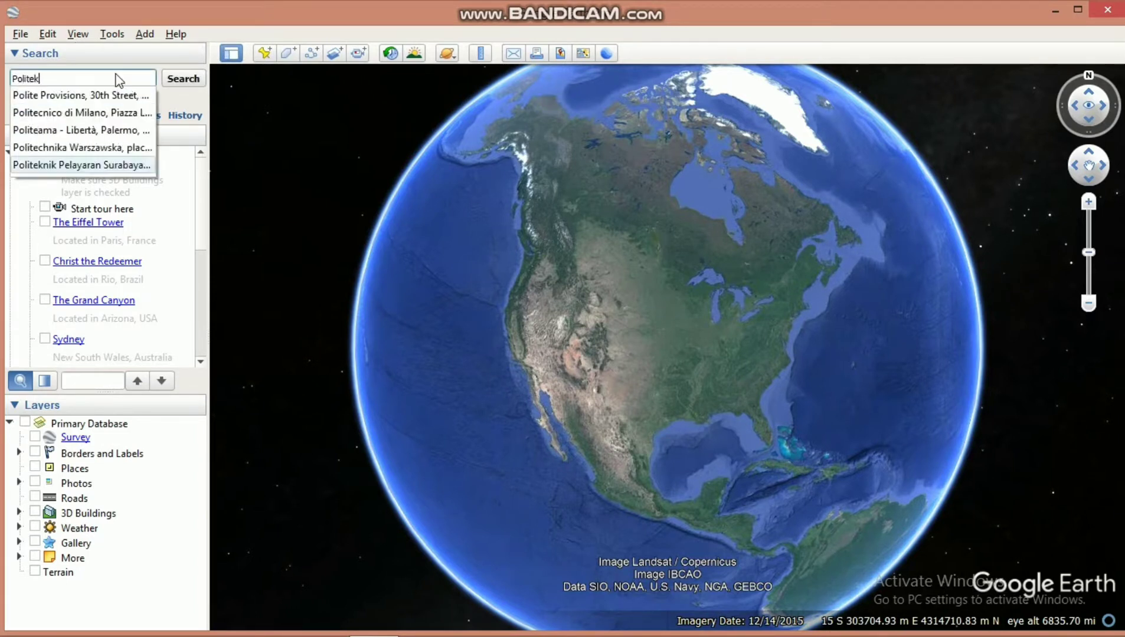
type("nik Neger")
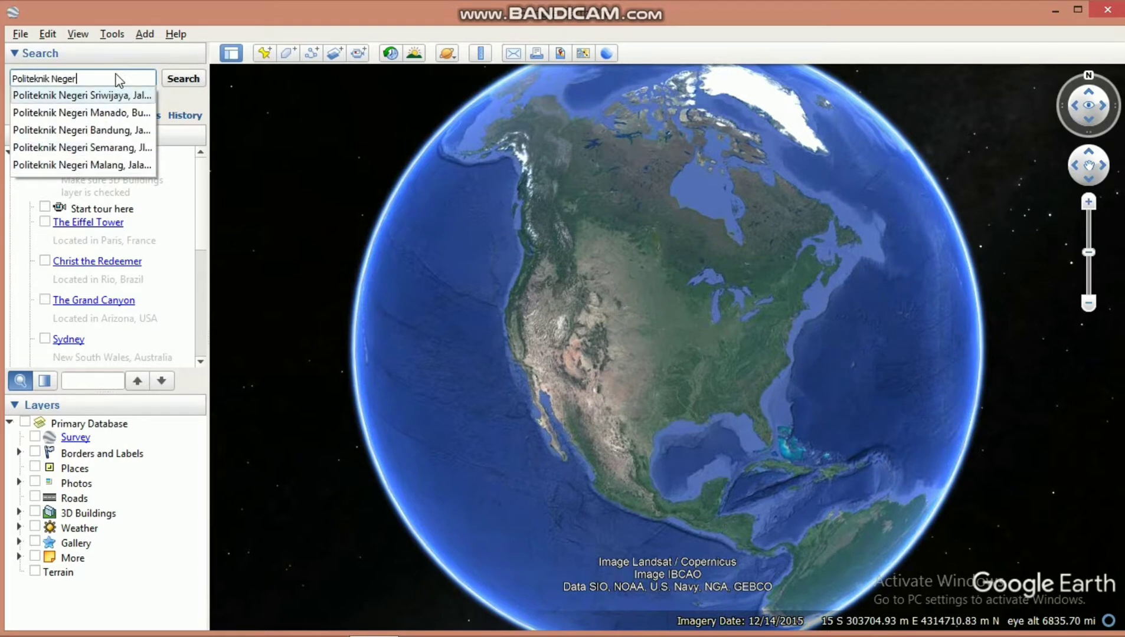
type("i Sriw")
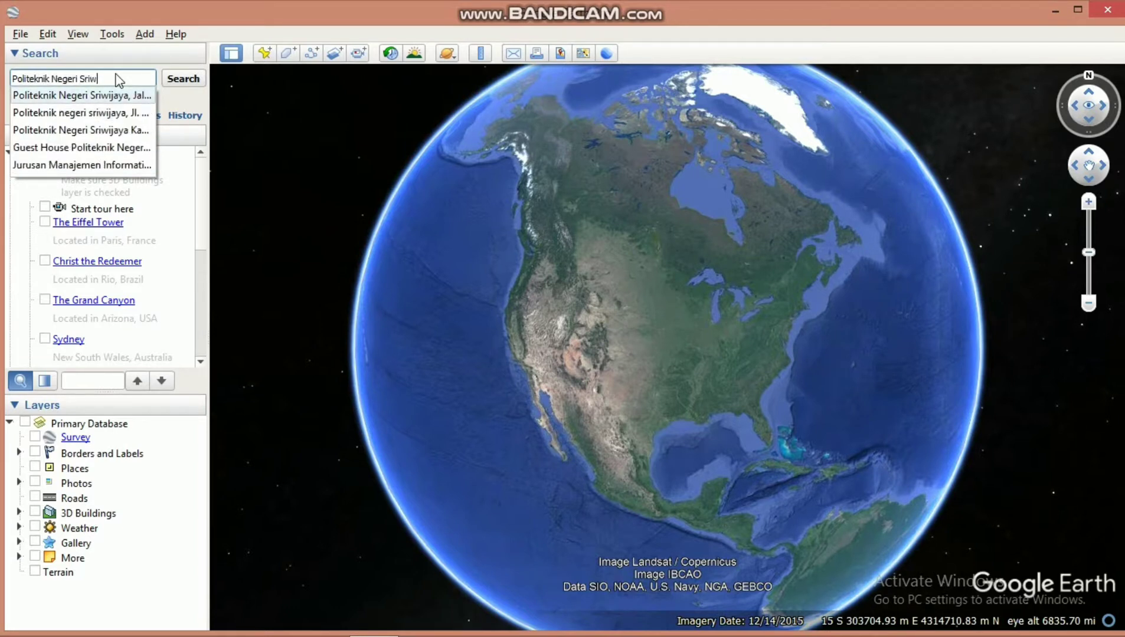
type("ijaya")
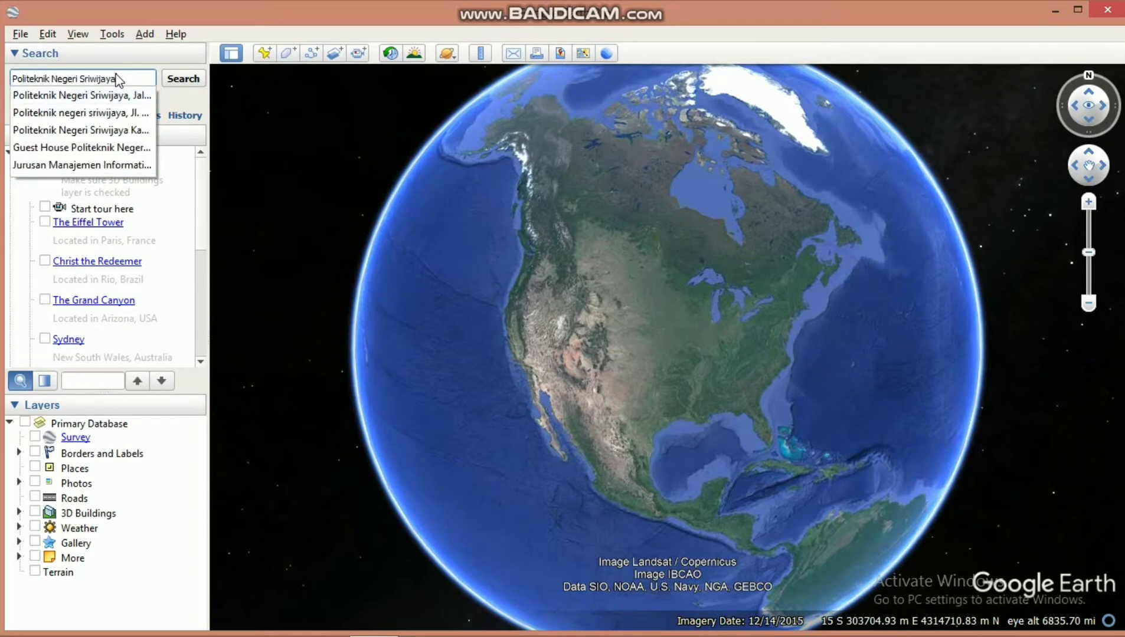
left_click(175, 80)
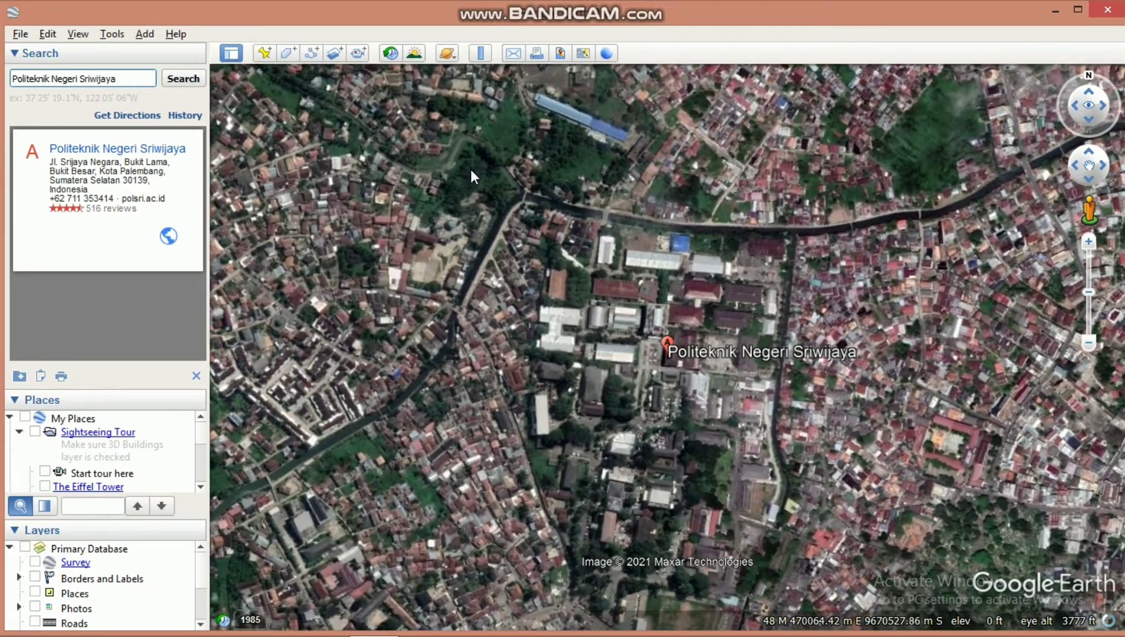
- Clear the search result and frame the campus with its surroundings from an eye altitude of about 5079 ft
left_click(196, 376)
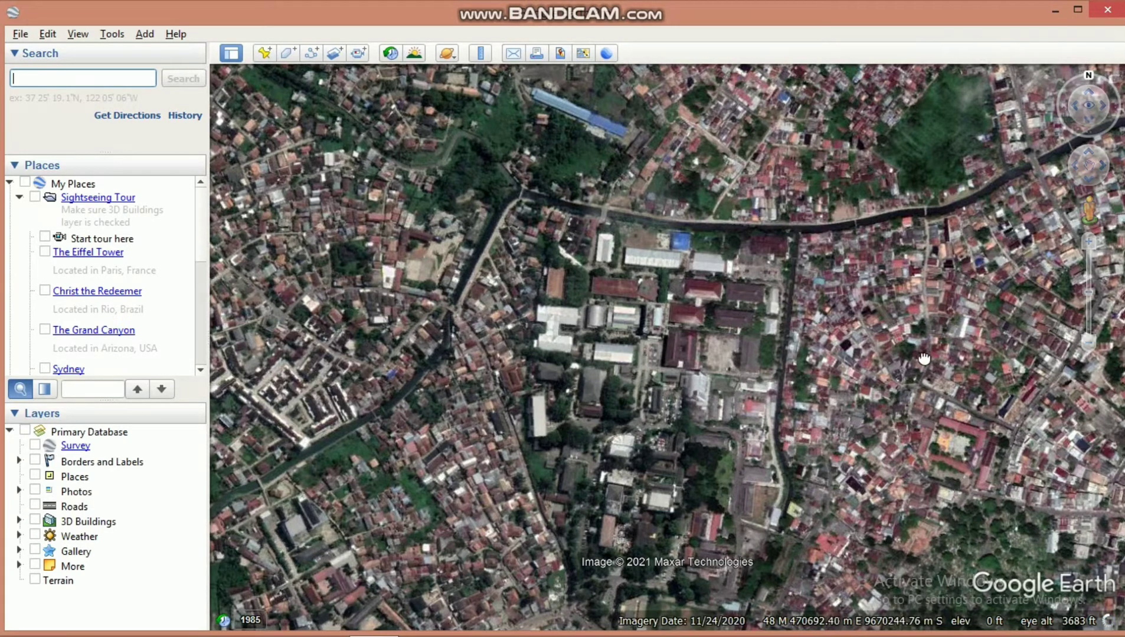
left_click_drag(1054, 353, 1055, 252)
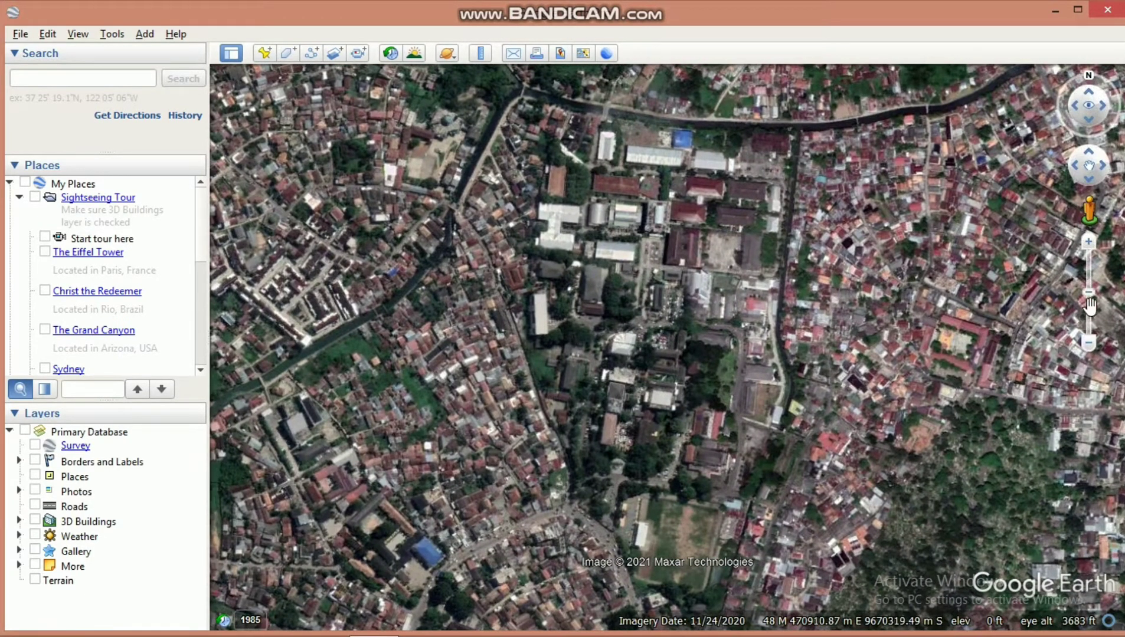
left_click(1090, 344)
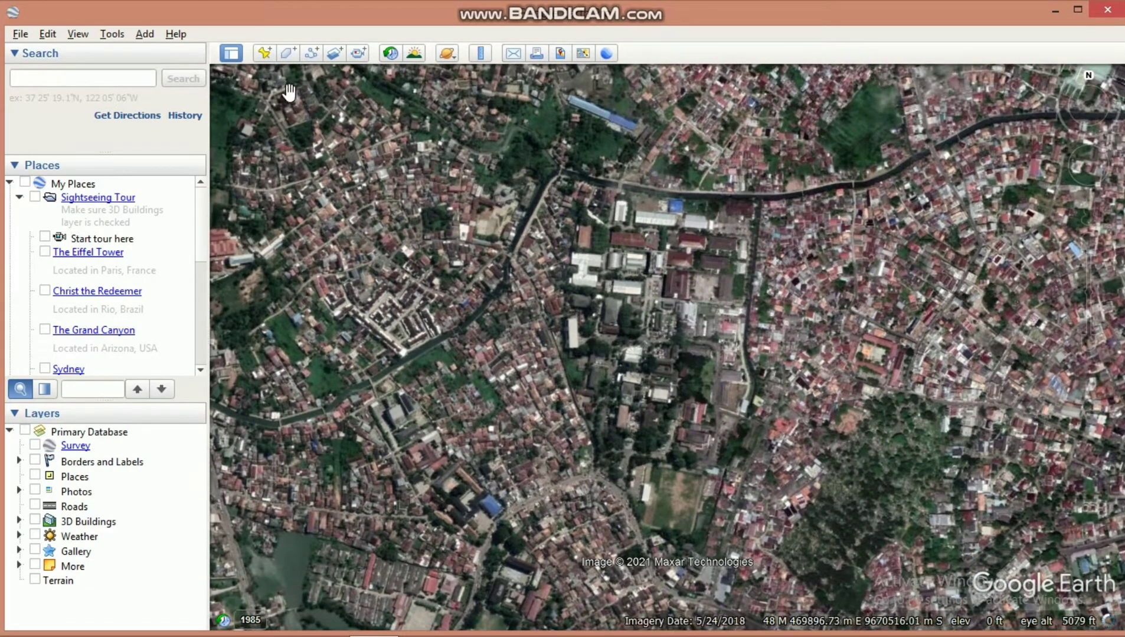
- Start a new placemark named 1 and give it the black circle icon with a centre dot (placemark_circle)
left_click(266, 53)
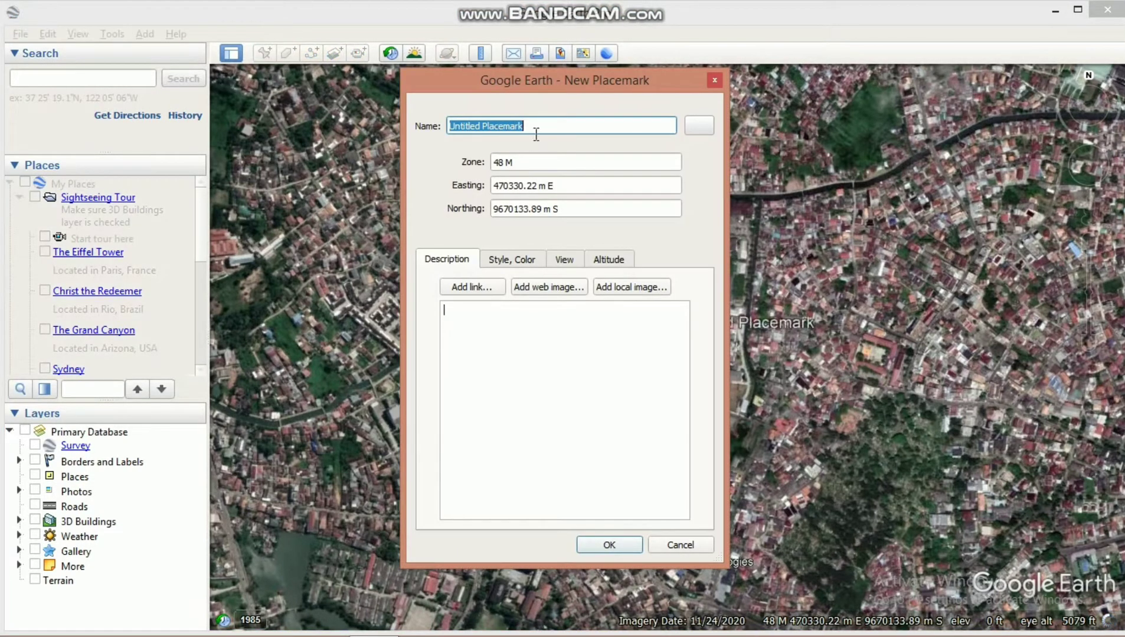
key("BackSpace")
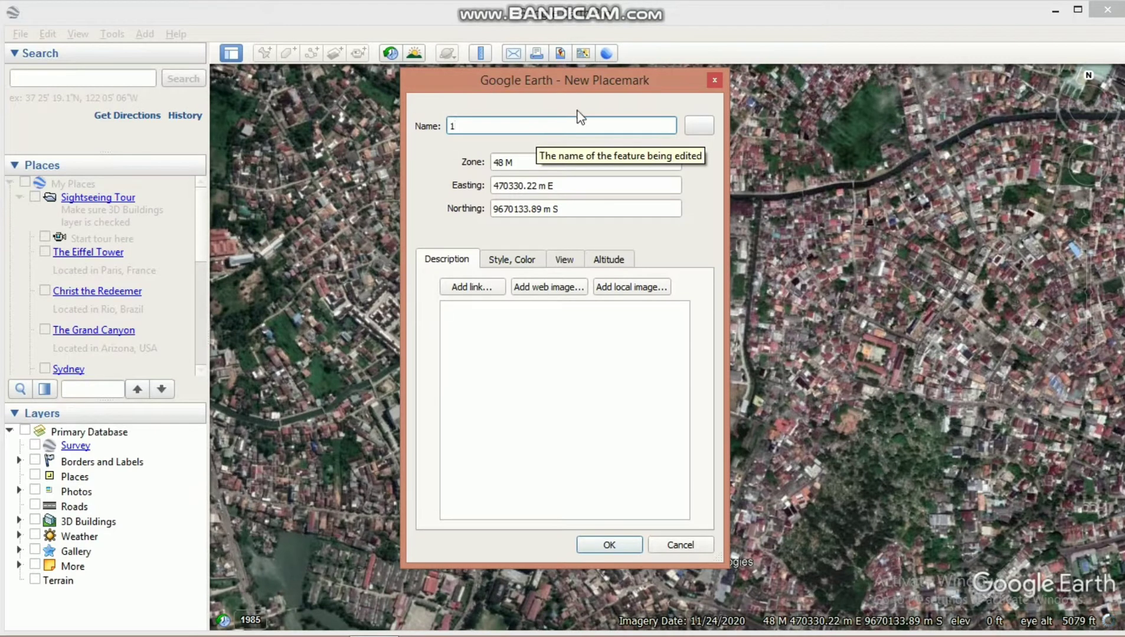
left_click(699, 125)
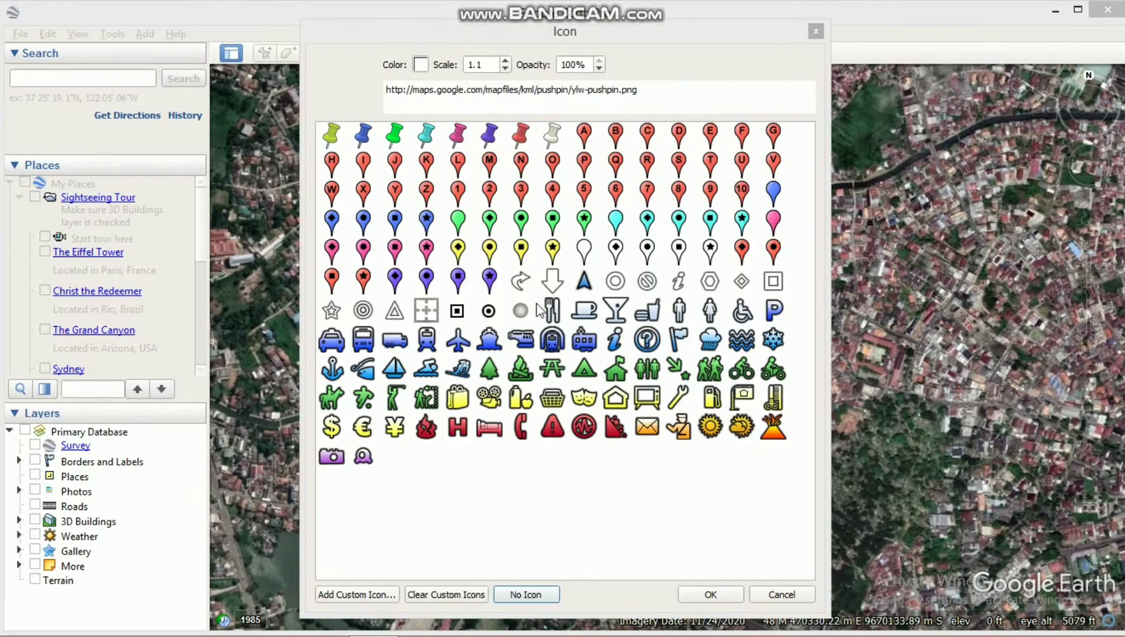
left_click(489, 311)
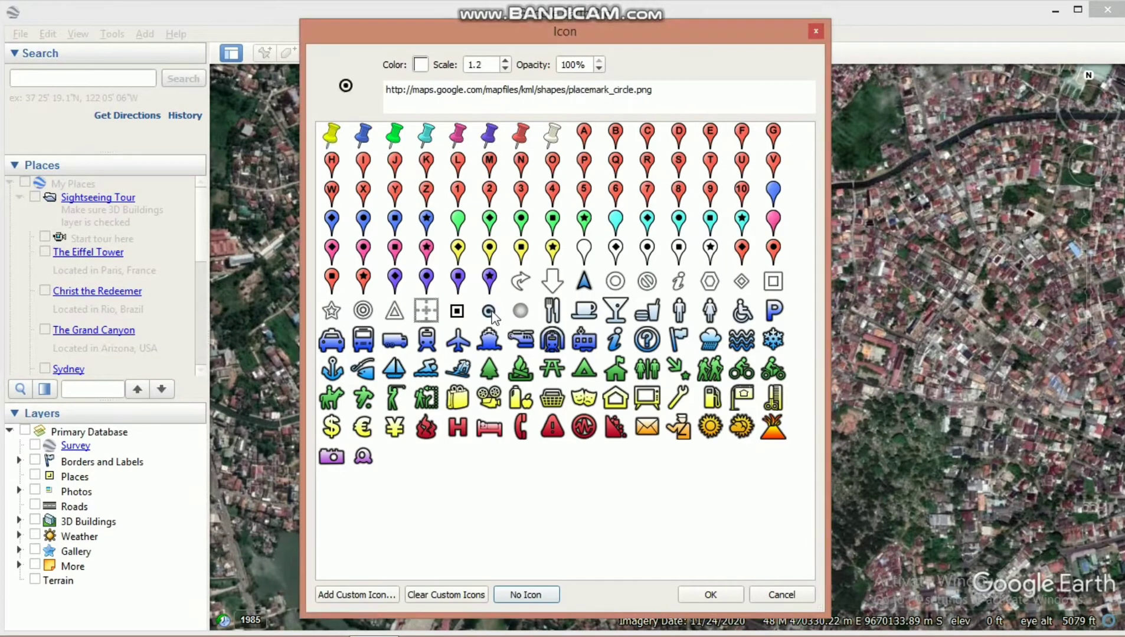
left_click(709, 595)
- Place placemark 1 at the southeast corner of the area, about 471008 m E, 9669736 m S, and save it
left_click_drag(651, 88, 499, 86)
left_click_drag(673, 365, 822, 440)
left_click_drag(905, 498, 1016, 558)
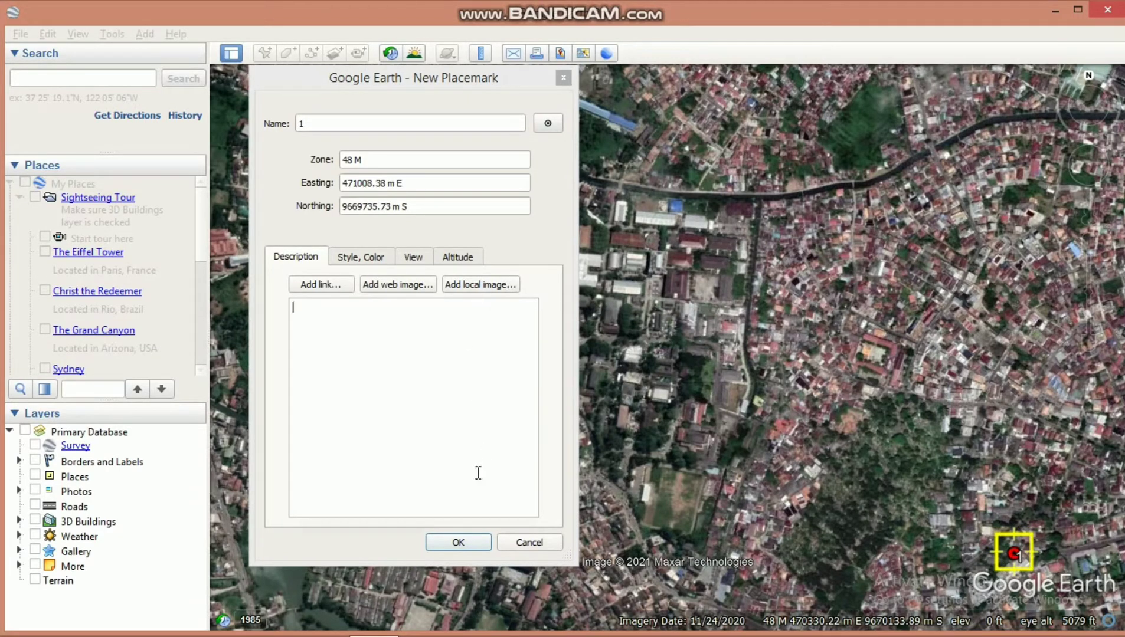
left_click(459, 542)
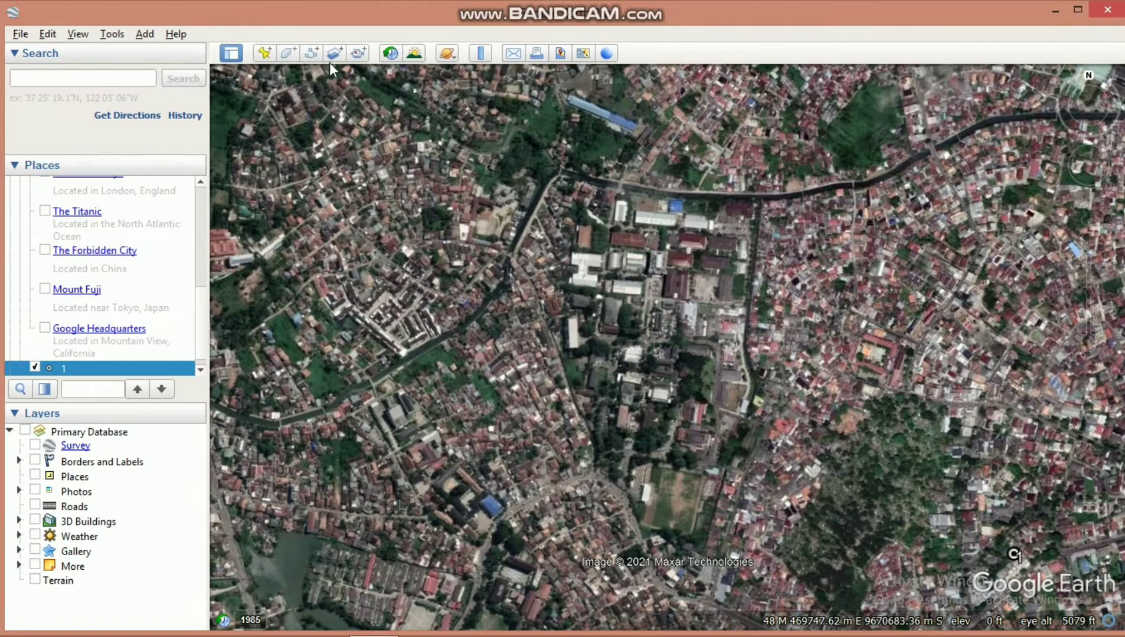
- Add placemark 2 at the southwest corner of the area beside the pond, about 469647 m E, 9669723 m S
left_click(265, 54)
key("BackSpace")
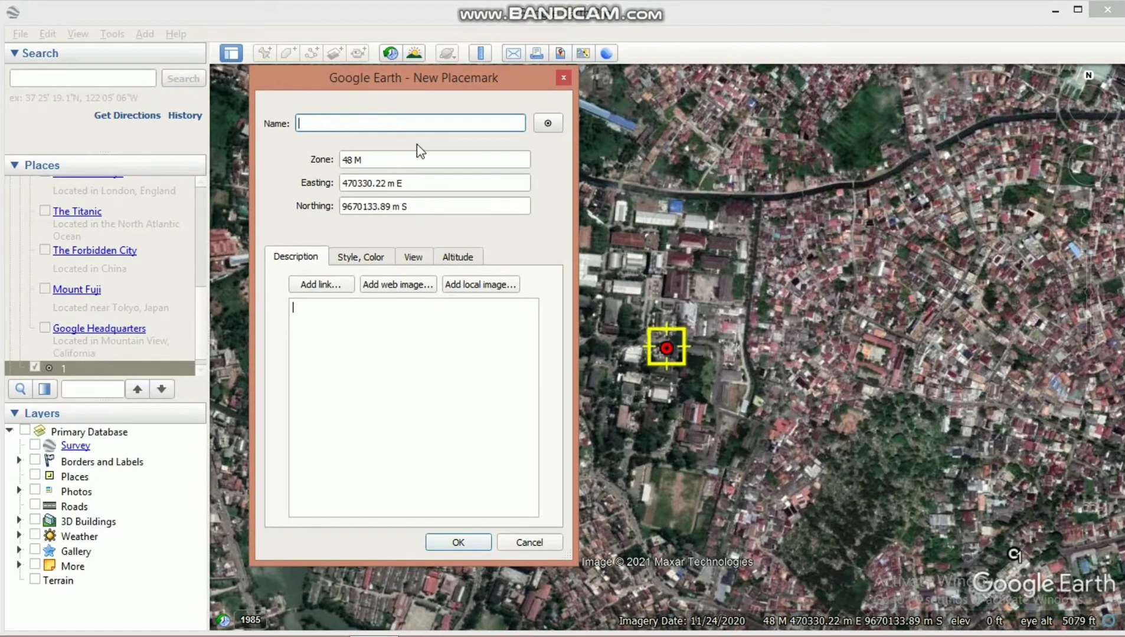
type("2")
left_click_drag(452, 72, 875, 6)
left_click_drag(641, 362, 319, 567)
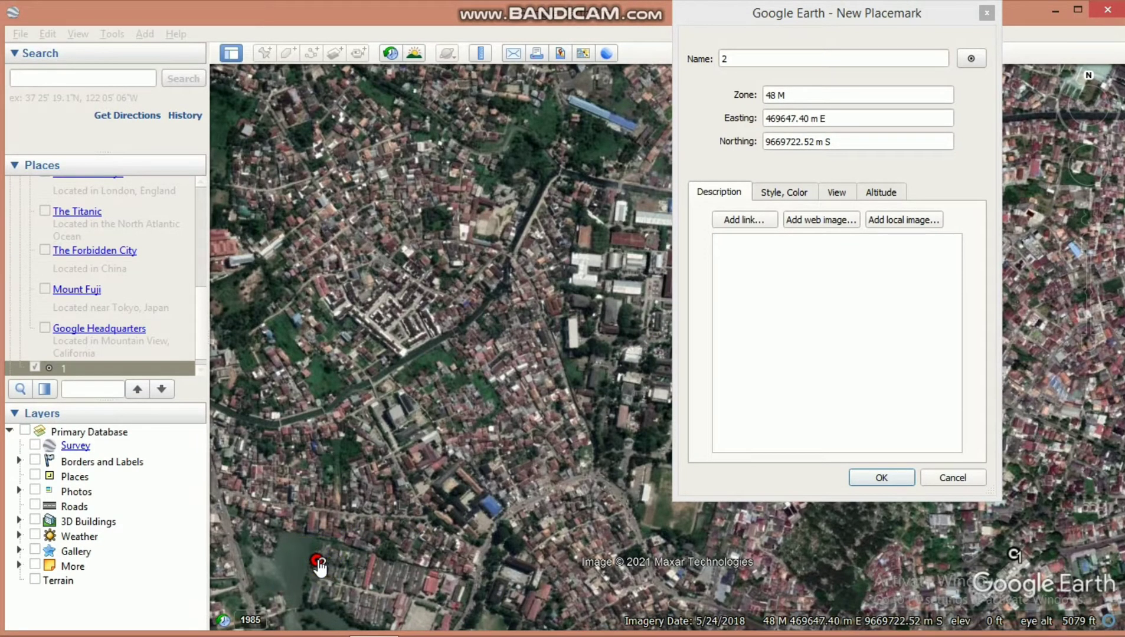
left_click(880, 477)
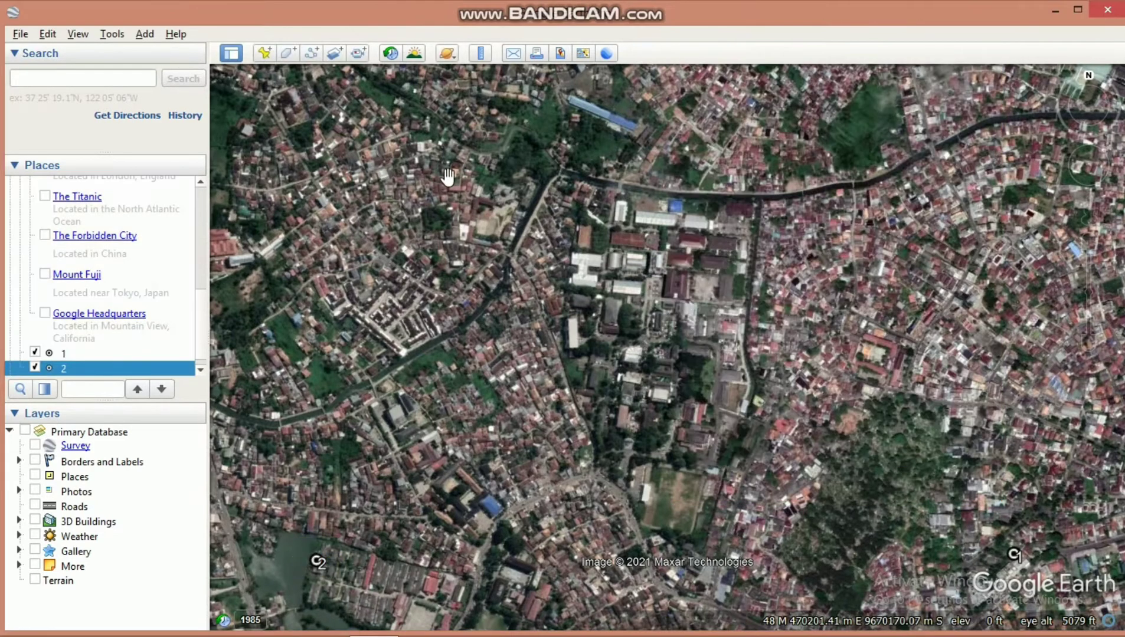
- Add placemark 3 at the northwest corner of the area, about 469634 m E, 9670547 m S
left_click(269, 52)
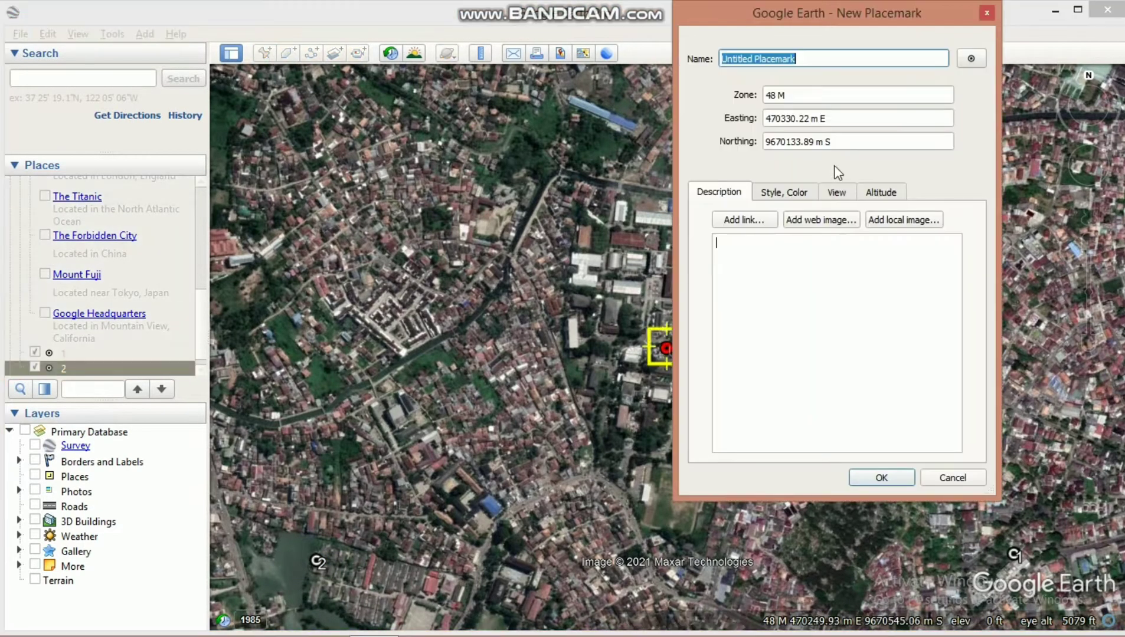
key("BackSpace")
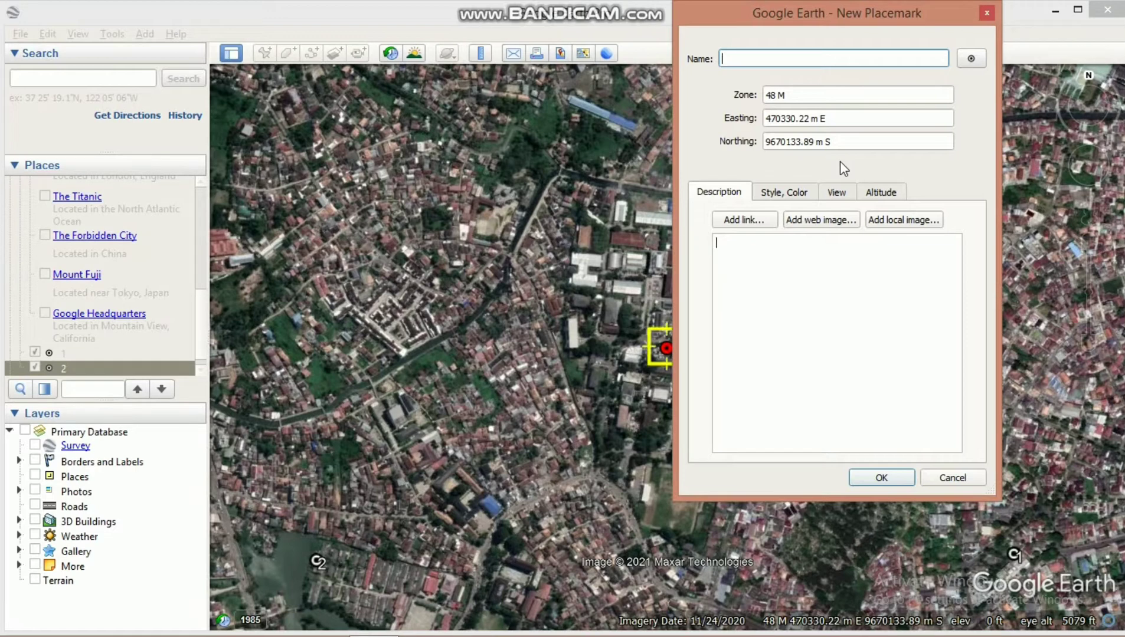
type("3")
left_click_drag(841, 3, 864, 13)
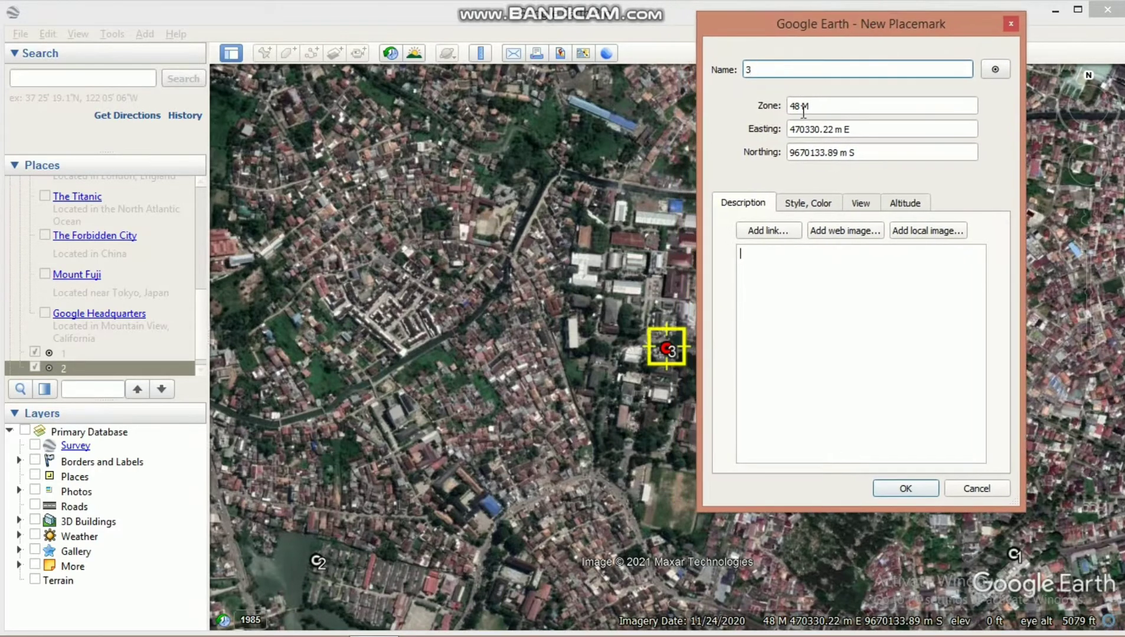
left_click(580, 341)
left_click_drag(666, 350, 314, 142)
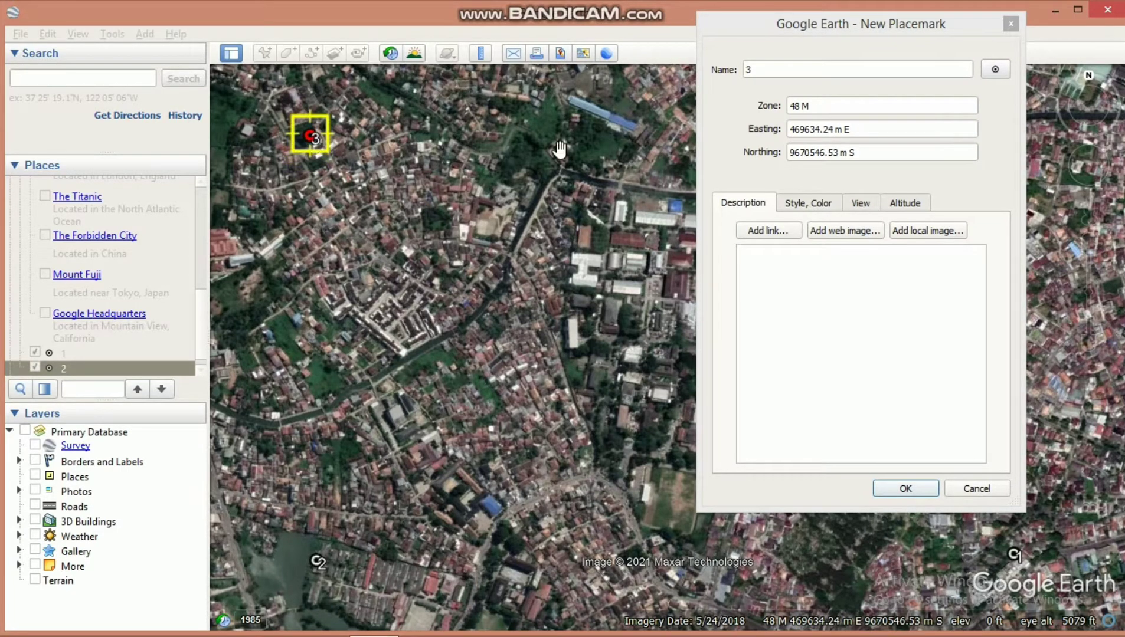
left_click(907, 488)
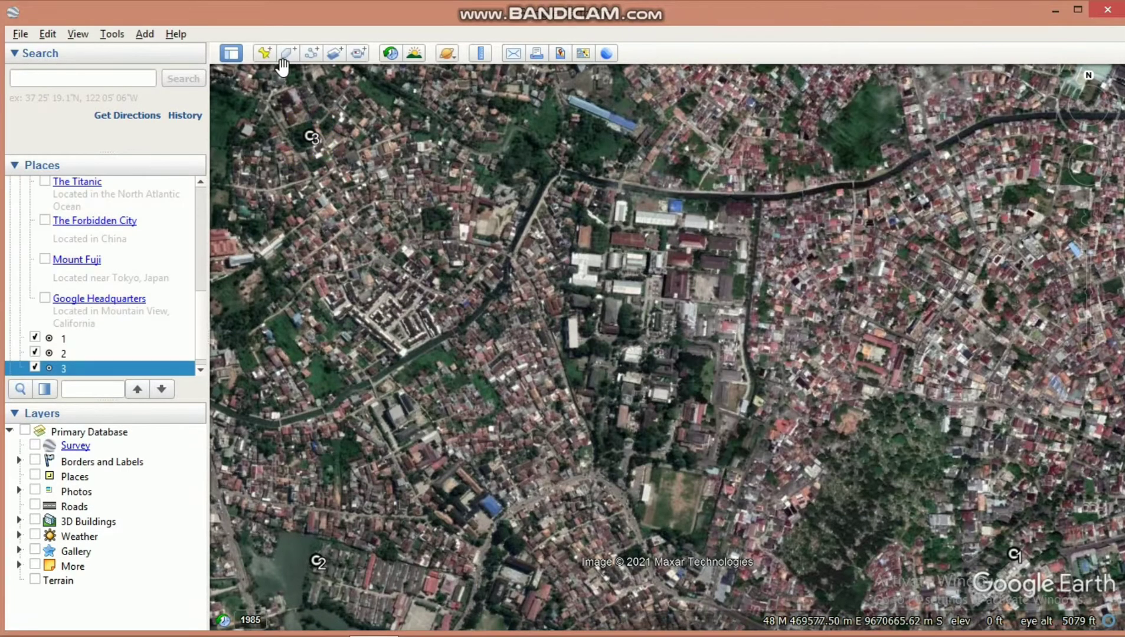
- Add placemark 4 at the northeast corner of the area by the river, about 471016 m E, 9670537 m S
left_click(264, 53)
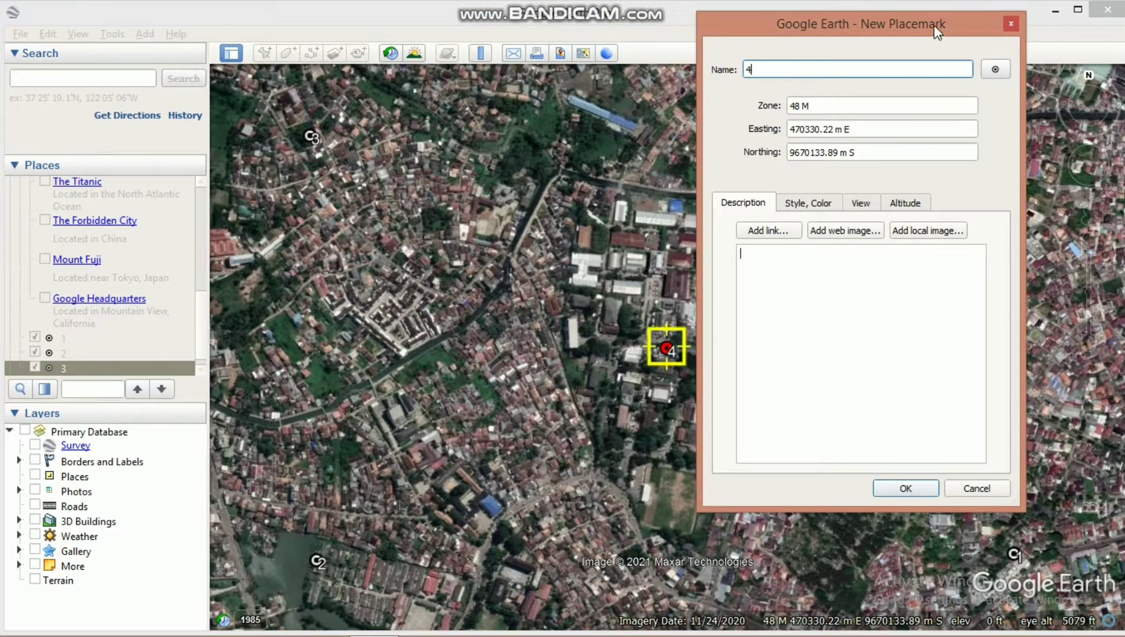
left_click_drag(933, 25, 554, 85)
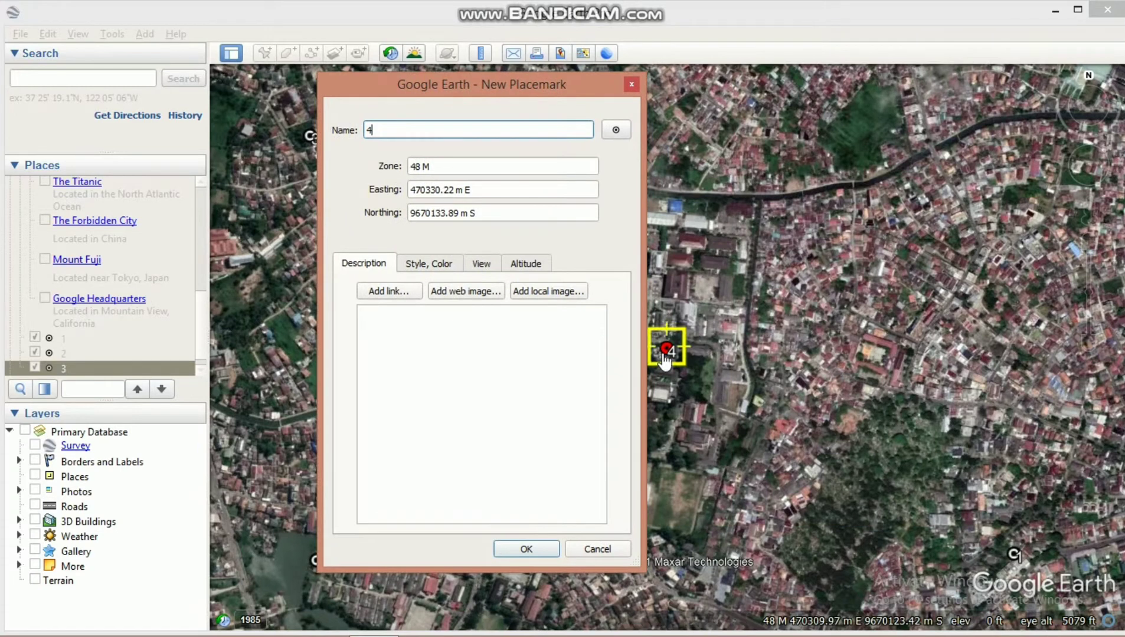
left_click_drag(651, 350, 1019, 158)
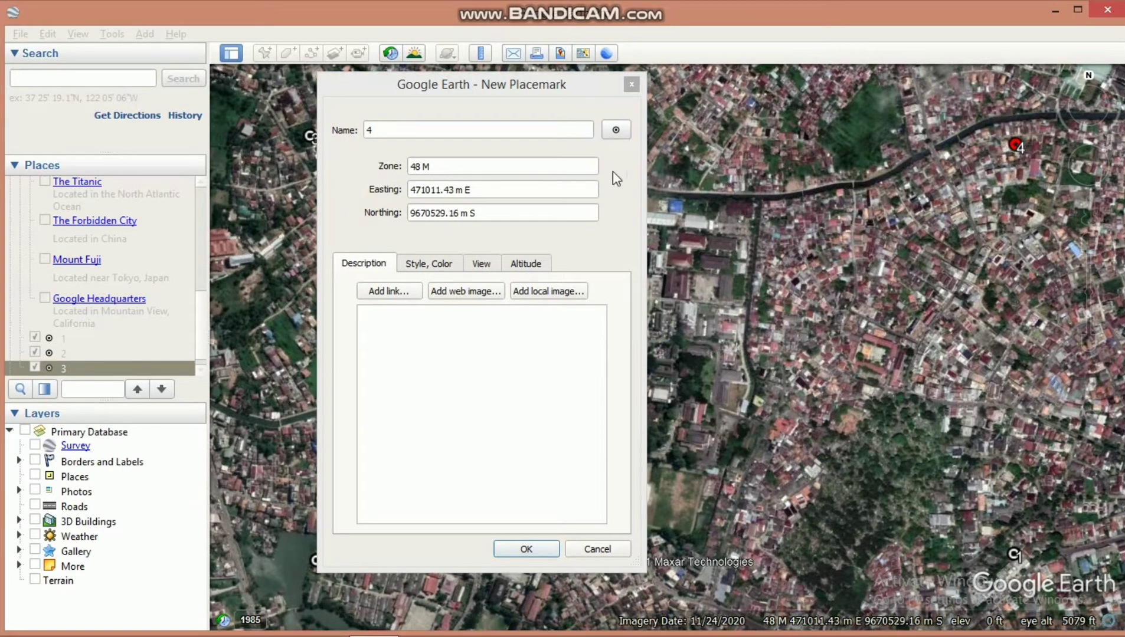
left_click(579, 131)
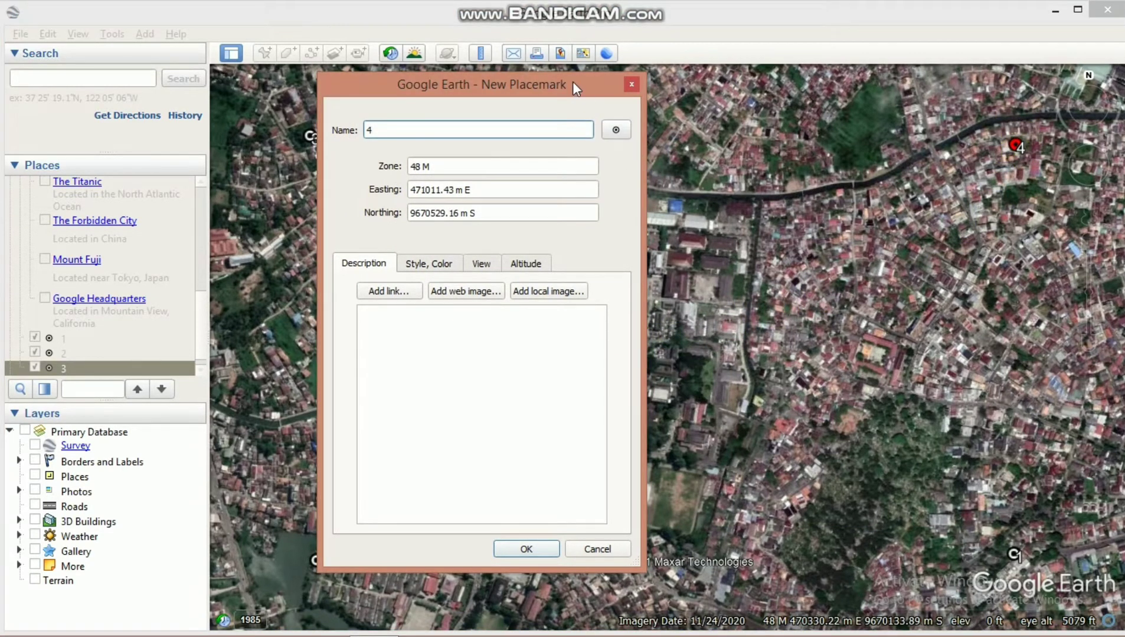
left_click_drag(572, 82, 747, 173)
left_click_drag(1024, 156, 1021, 149)
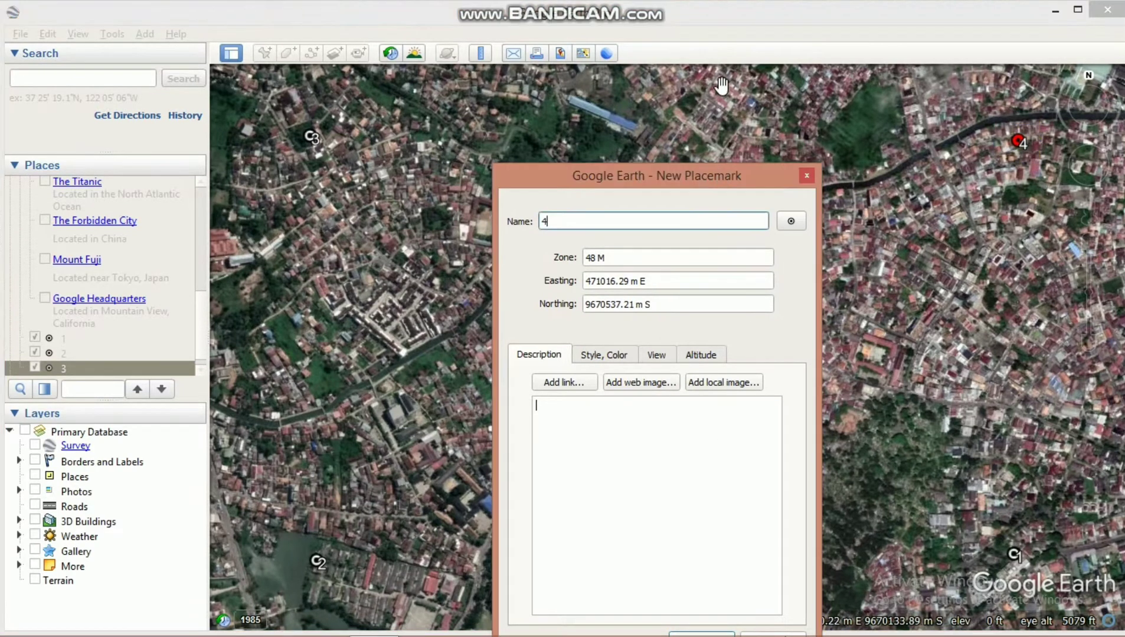
left_click_drag(721, 176, 730, 101)
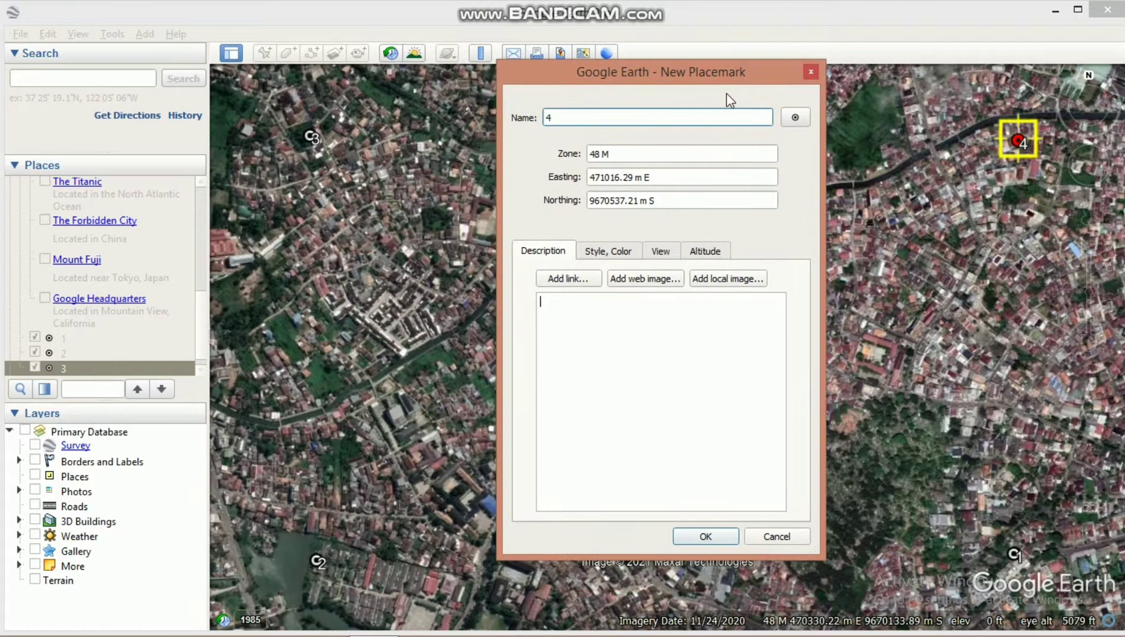
left_click(706, 536)
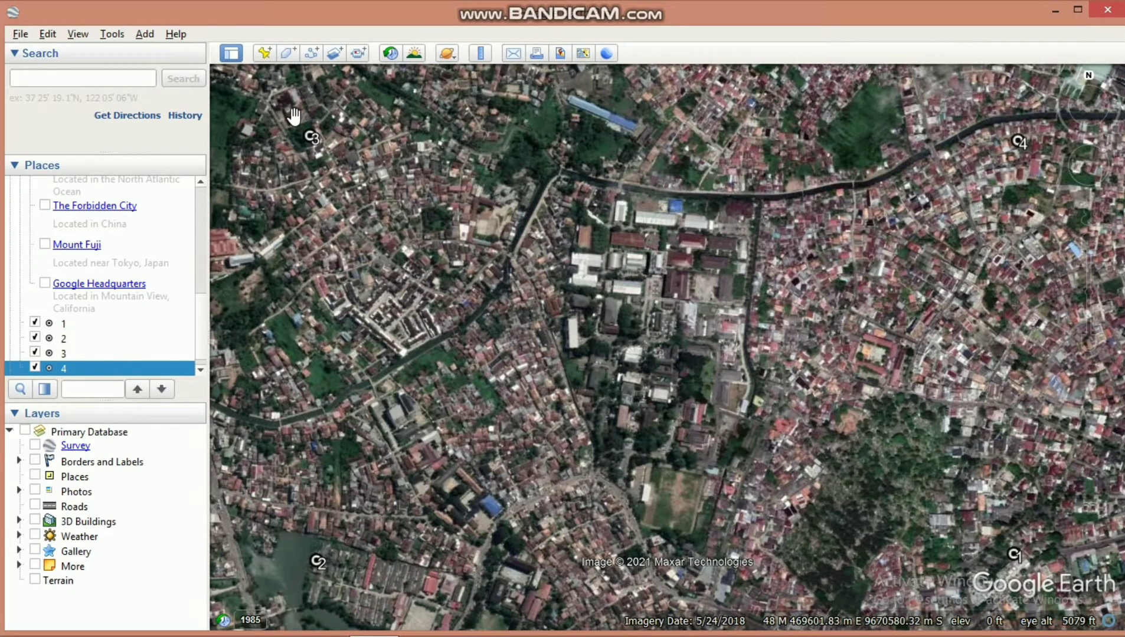
- Set up the map view for image export without title and description, legend, scale and compass
left_click_drag(209, 65, 167, 54)
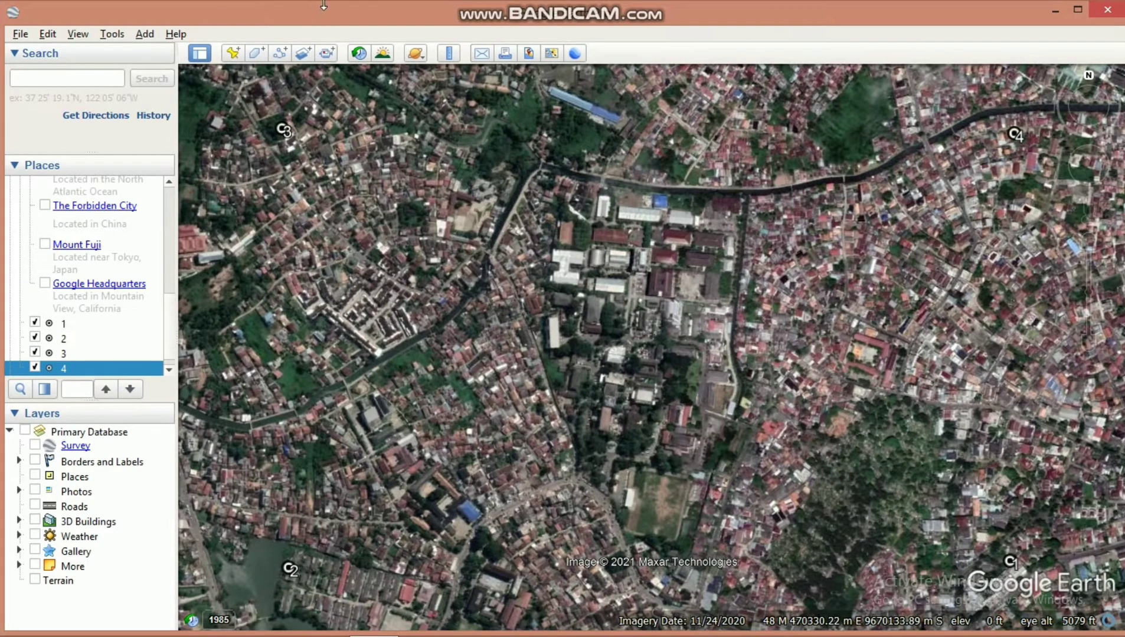
left_click(21, 34)
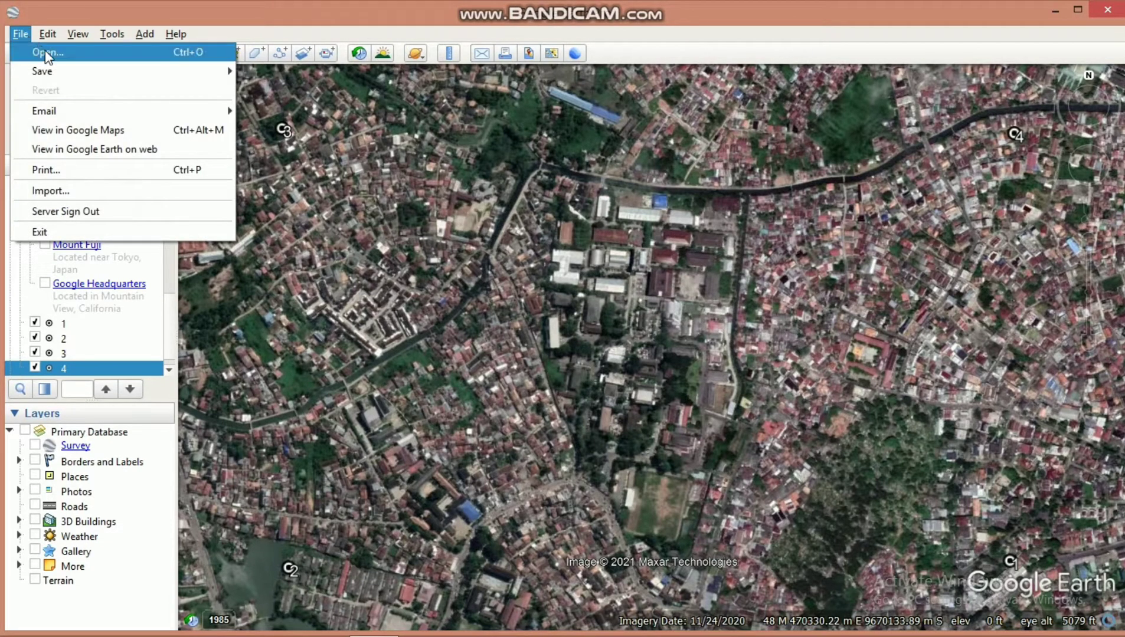
mouse_move(66, 74)
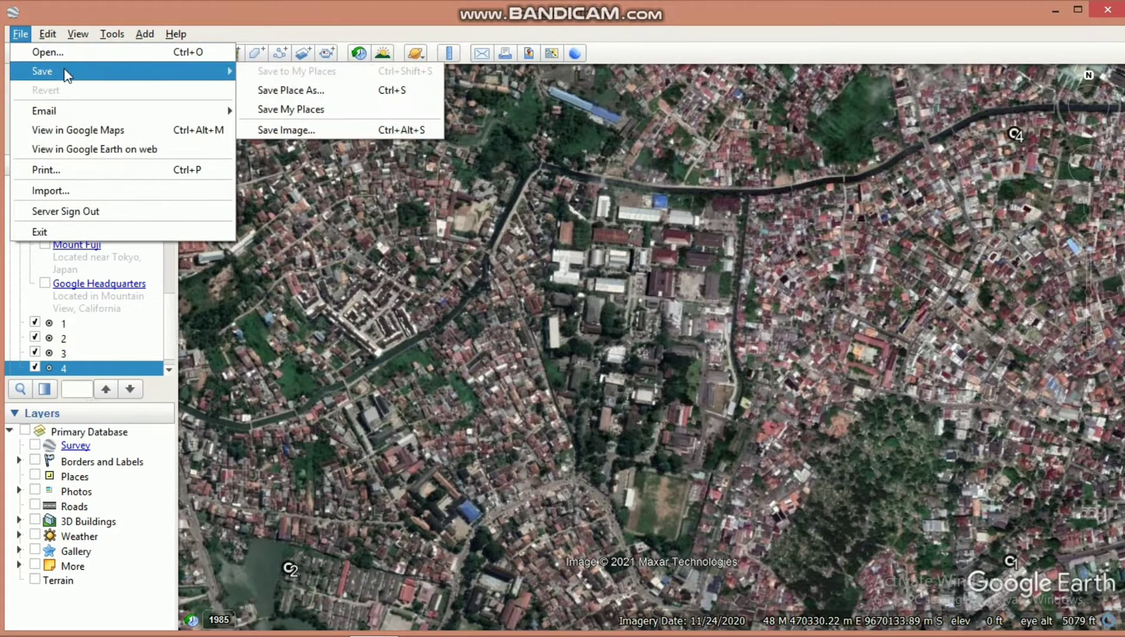
left_click(290, 130)
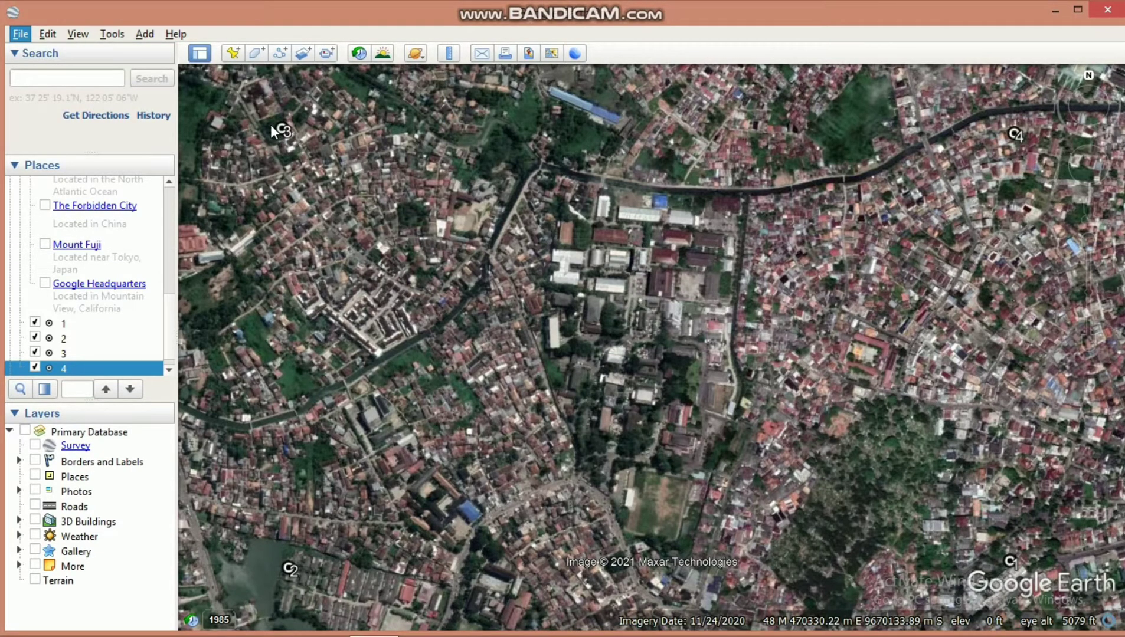
left_click(523, 53)
left_click(245, 74)
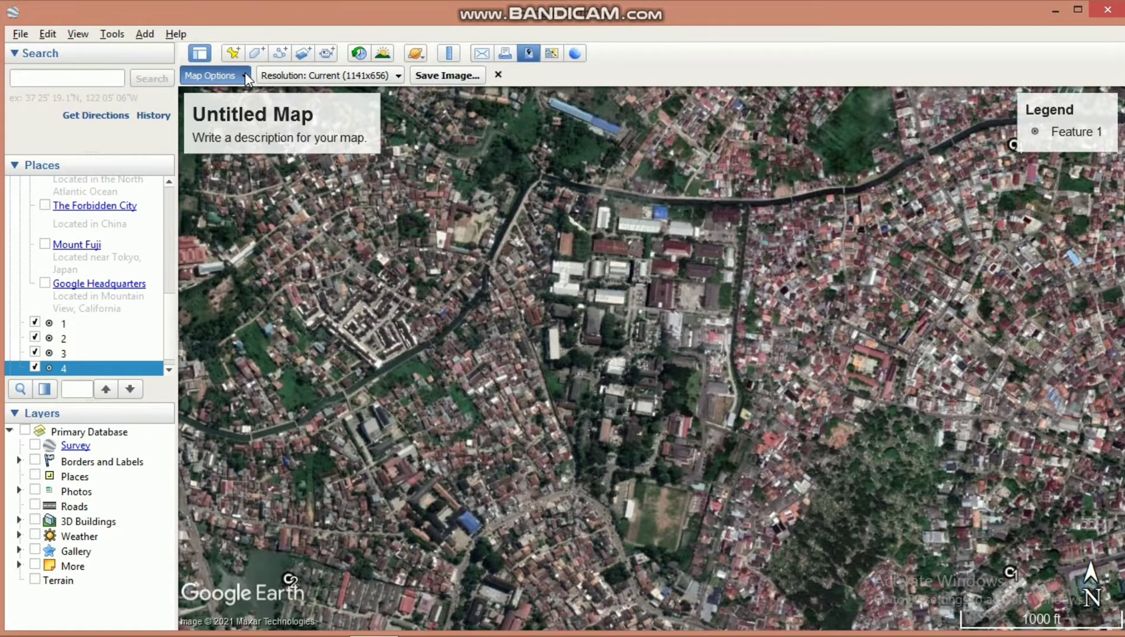
left_click(199, 119)
left_click(199, 142)
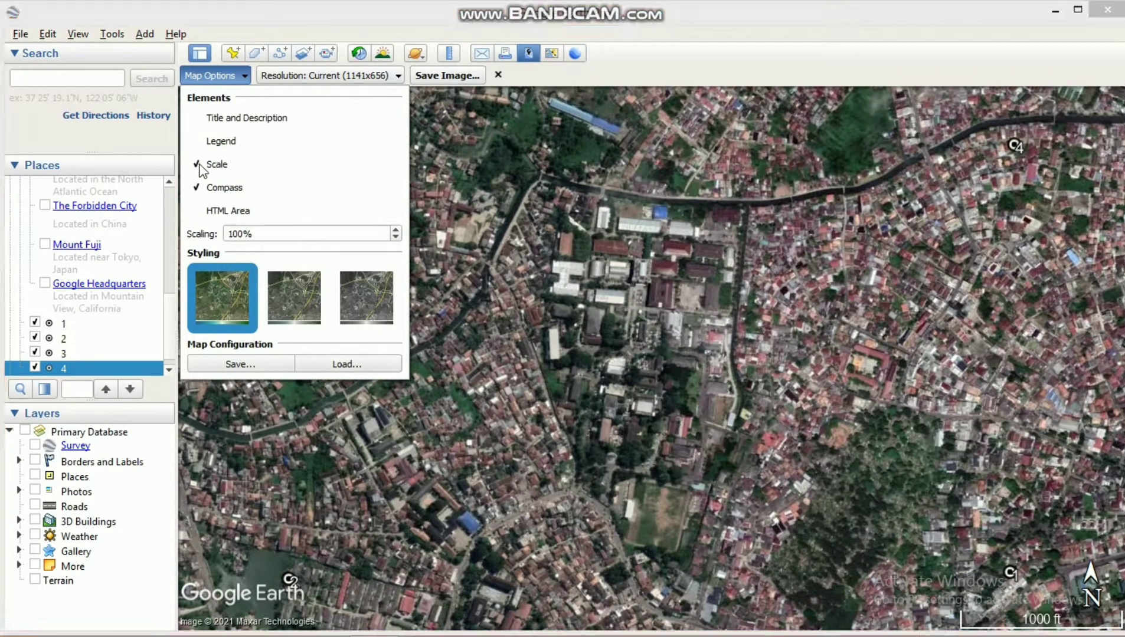
left_click(198, 164)
left_click(198, 187)
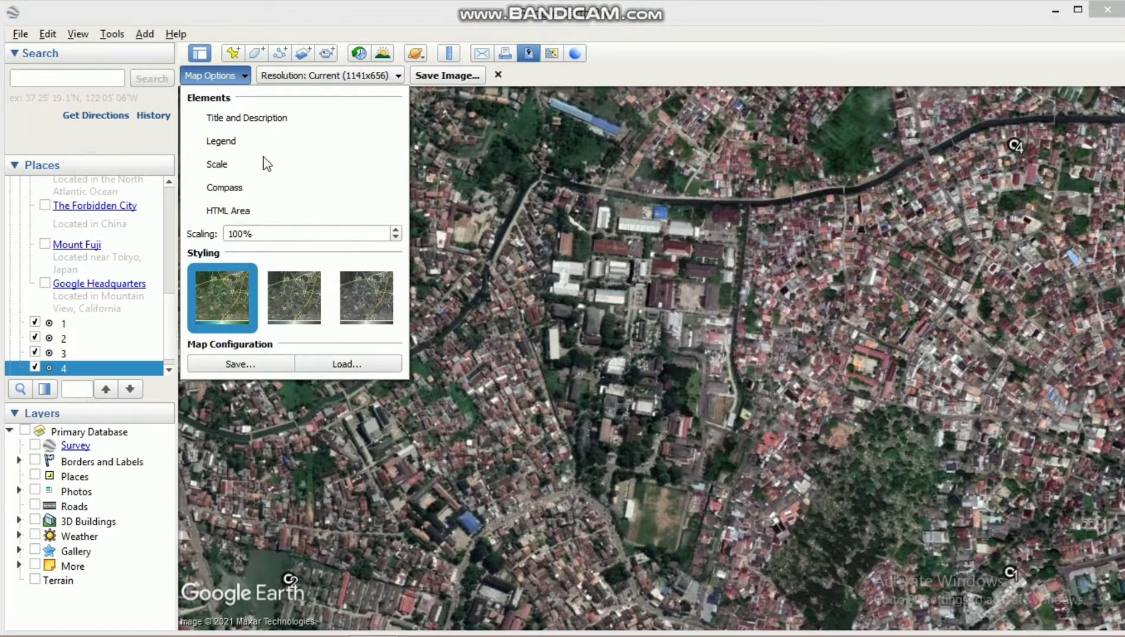
- Save the map at maximum resolution (4800x2759) as the JPEG image PETA POLSRI in the folder E:\PETA POLSRI
left_click(362, 78)
left_click(322, 185)
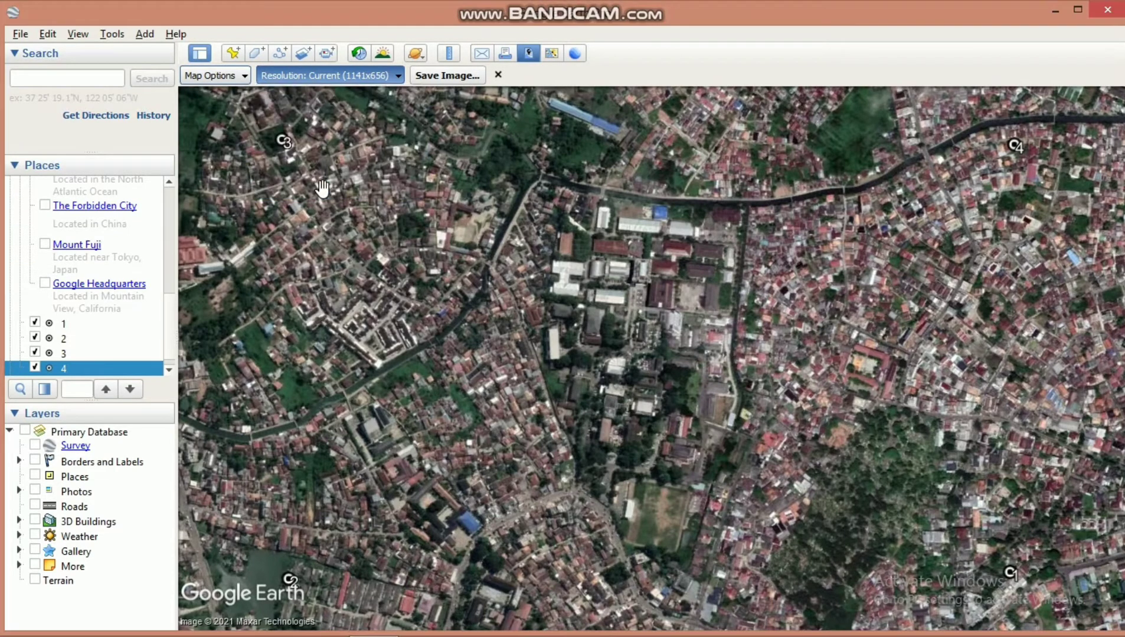
left_click(465, 76)
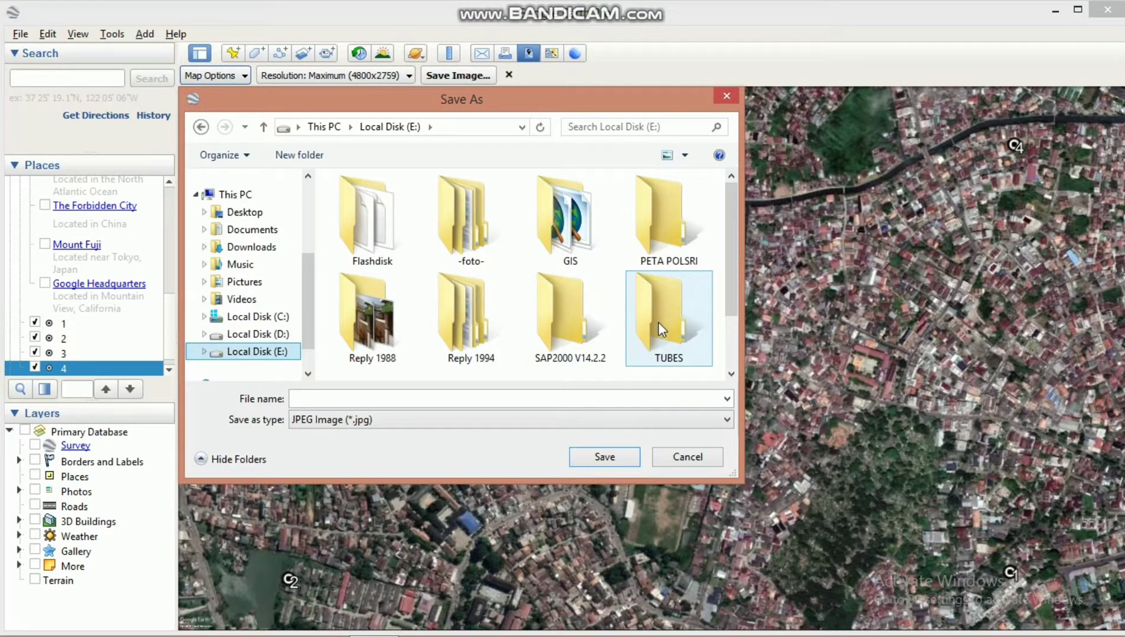
left_click(673, 231)
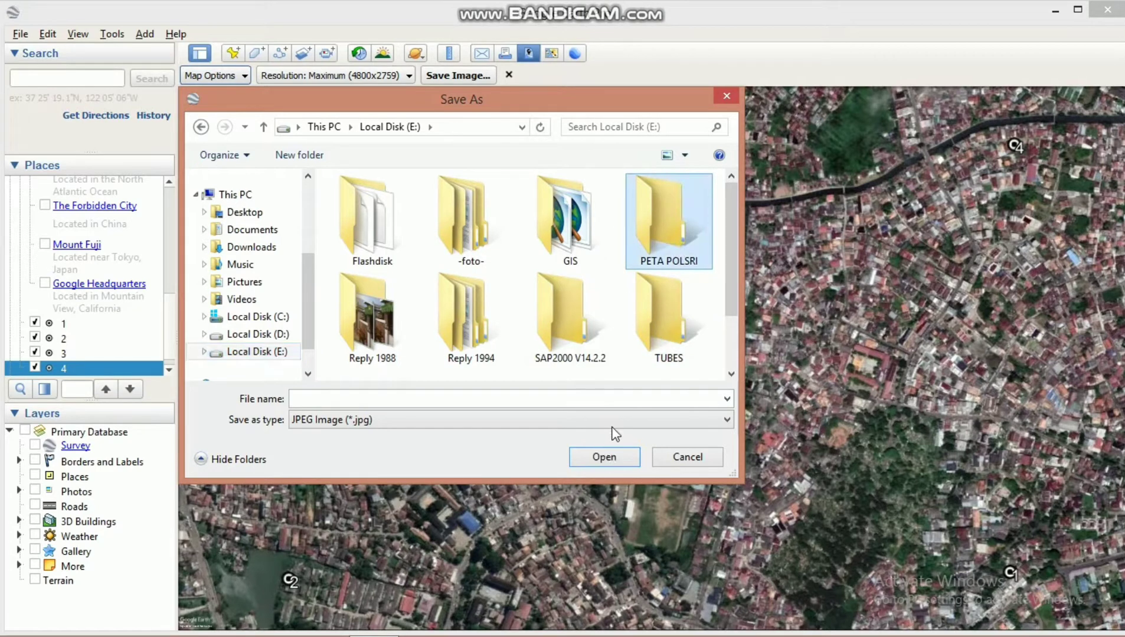
left_click(613, 458)
left_click(376, 396)
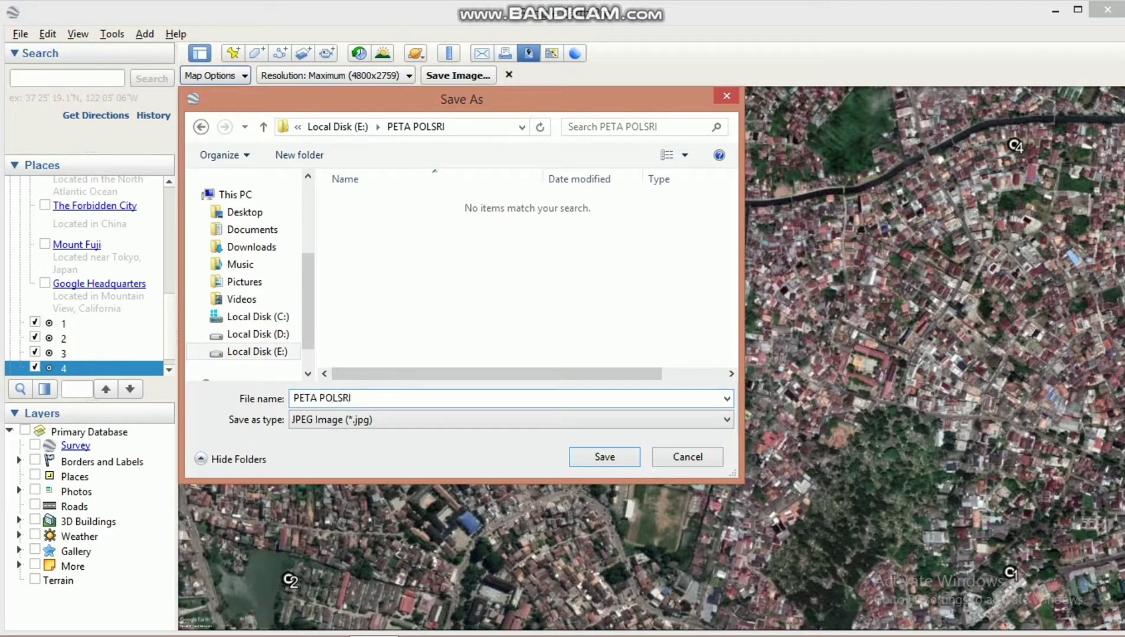
type("PETA POLSRI")
left_click(596, 455)
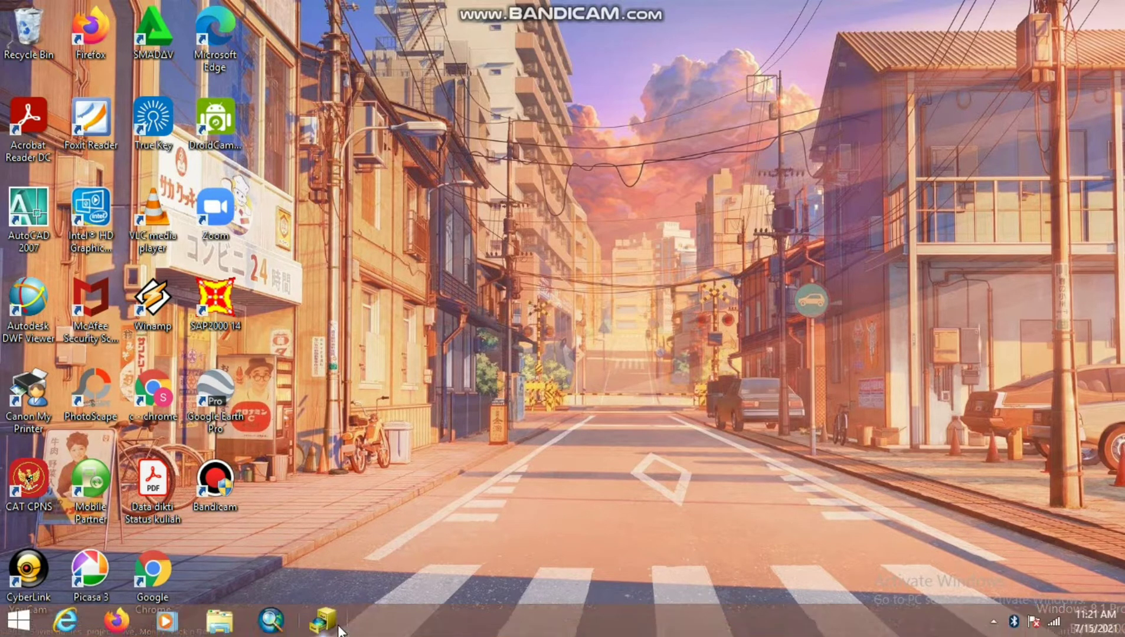
- Switch to ArcCatalog and add a folder connection to E:\PETA POLSRI
left_click(339, 632)
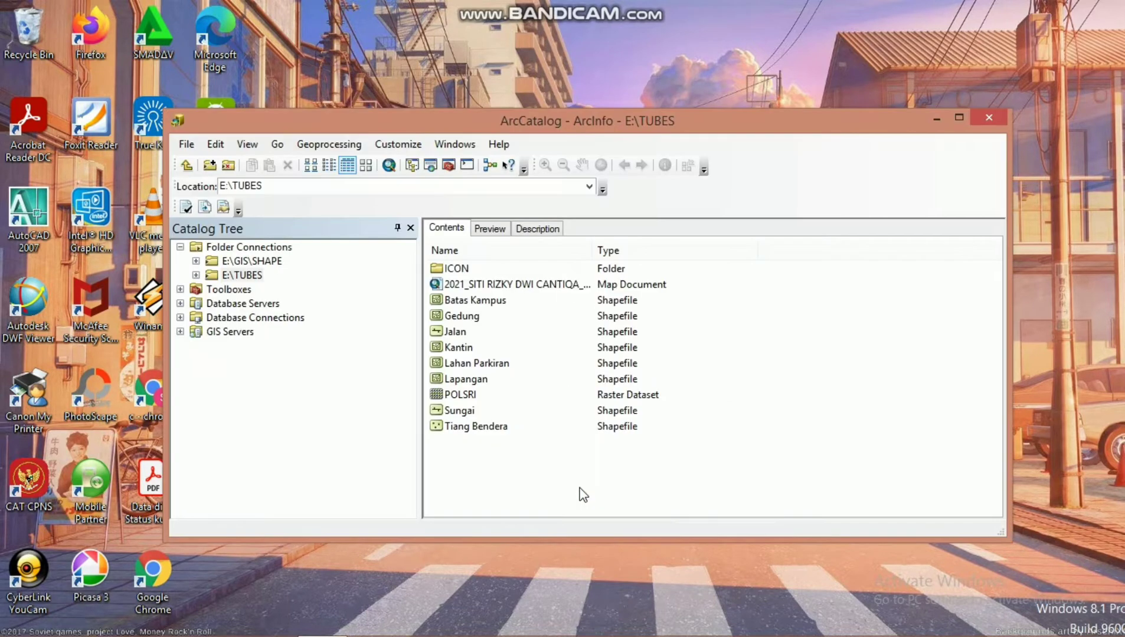
left_click(216, 166)
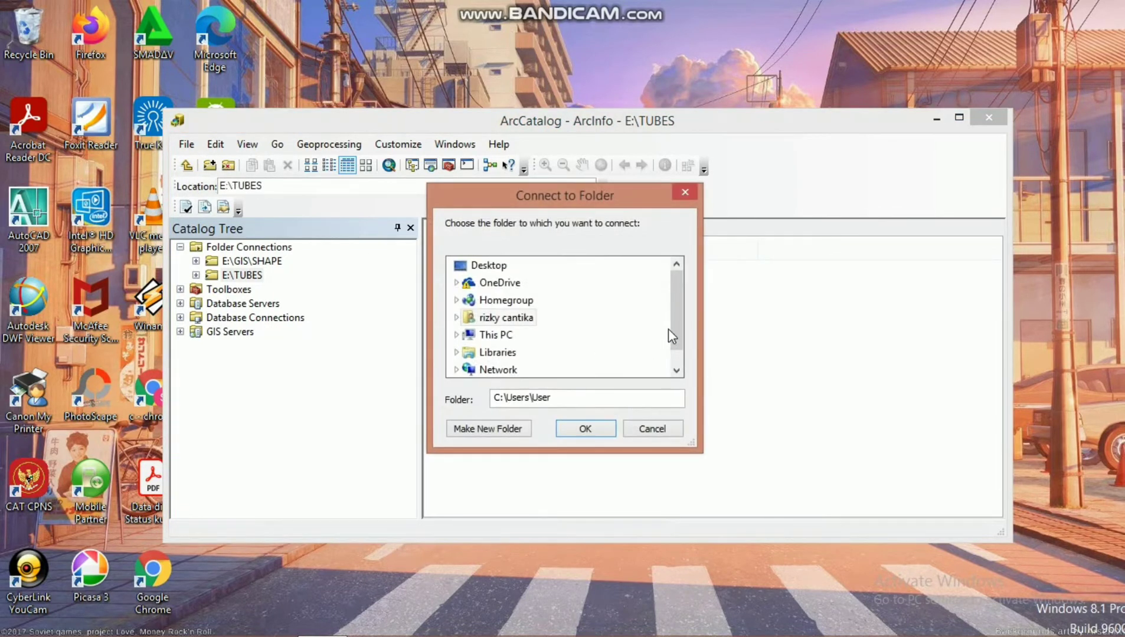
left_click_drag(675, 328, 678, 357)
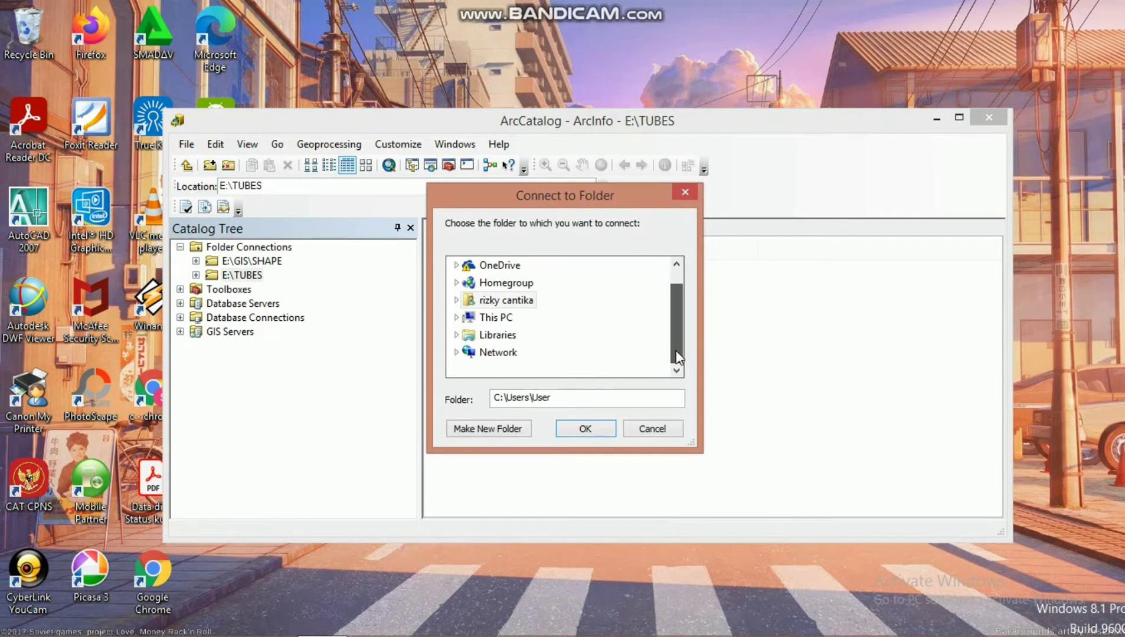
double_click(501, 319)
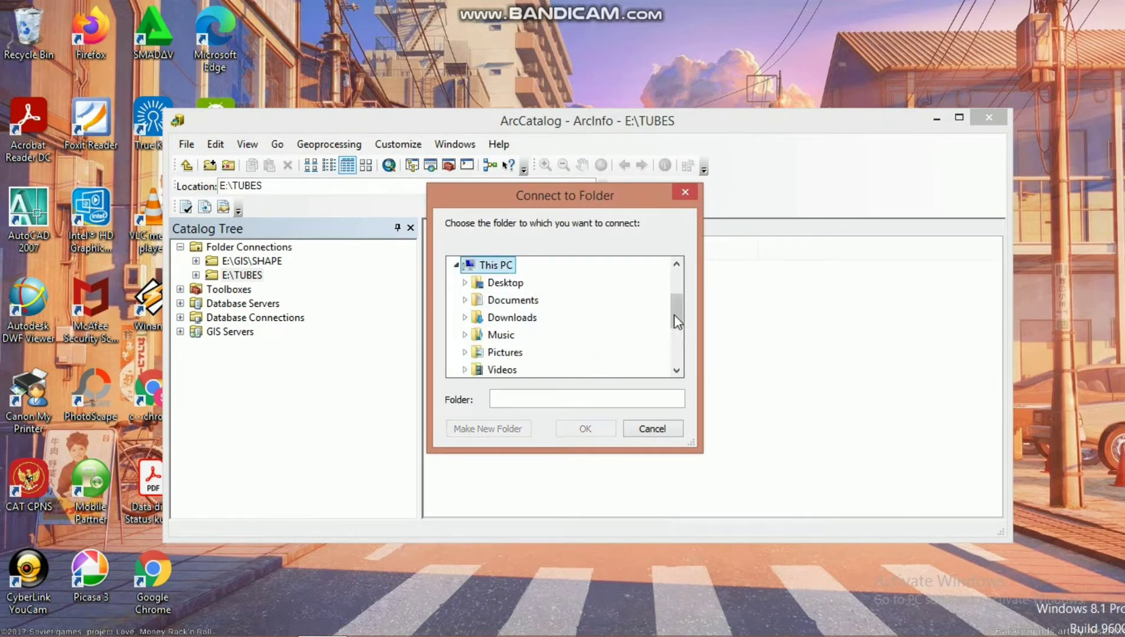
left_click_drag(677, 309, 678, 345)
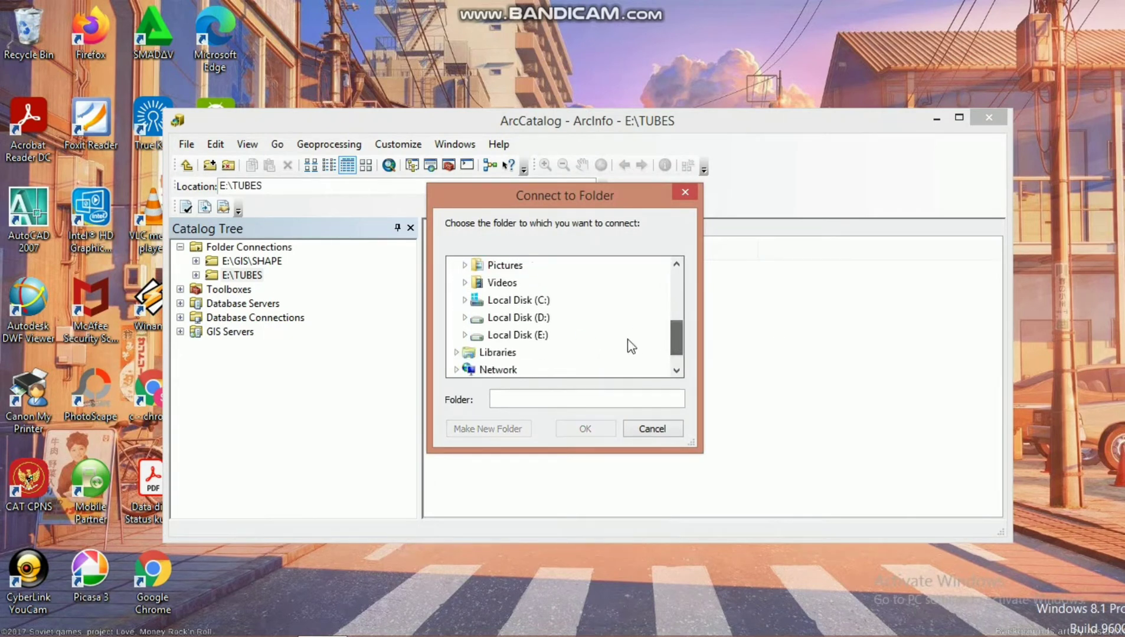
double_click(534, 336)
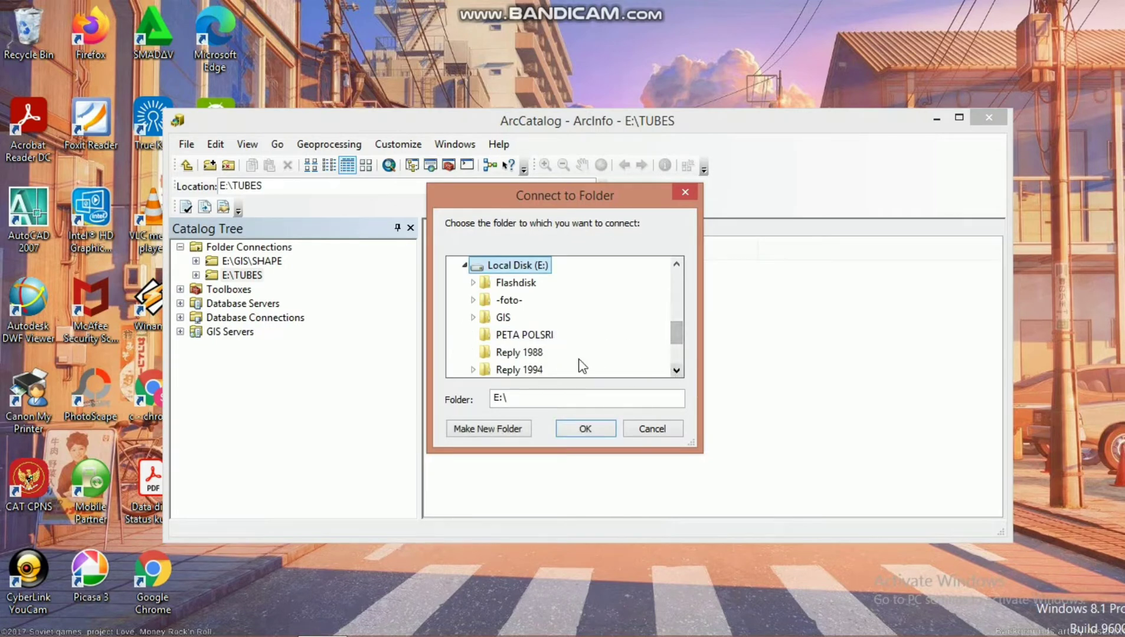
left_click(531, 336)
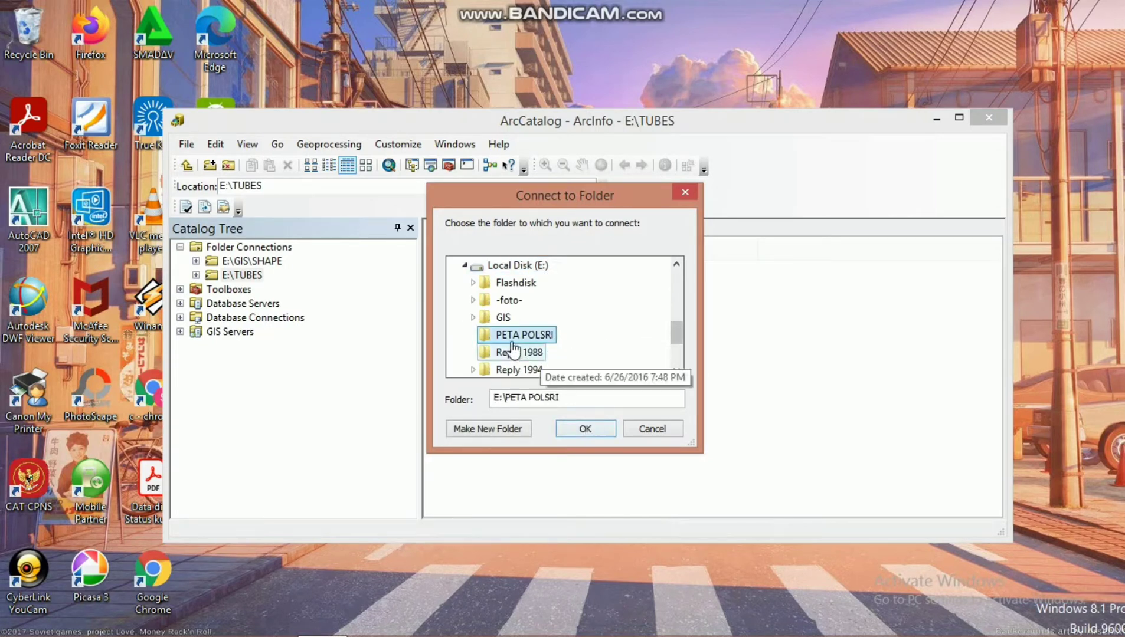
left_click(592, 429)
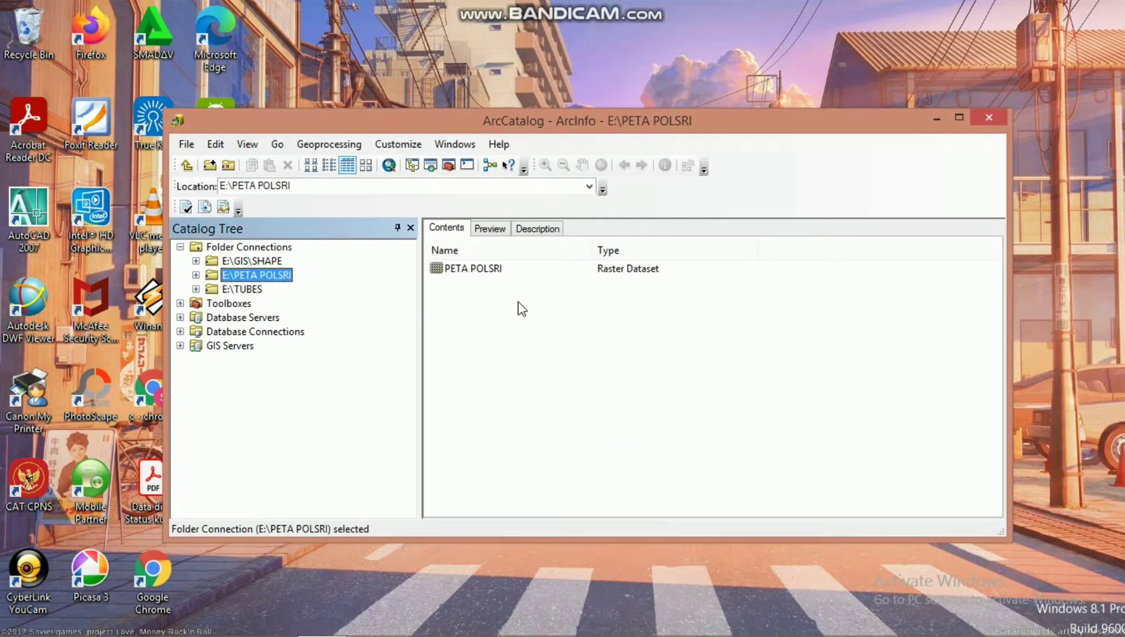
- Open the spatial reference of the PETA POLSRI raster dataset for editing from its properties
left_click(476, 269)
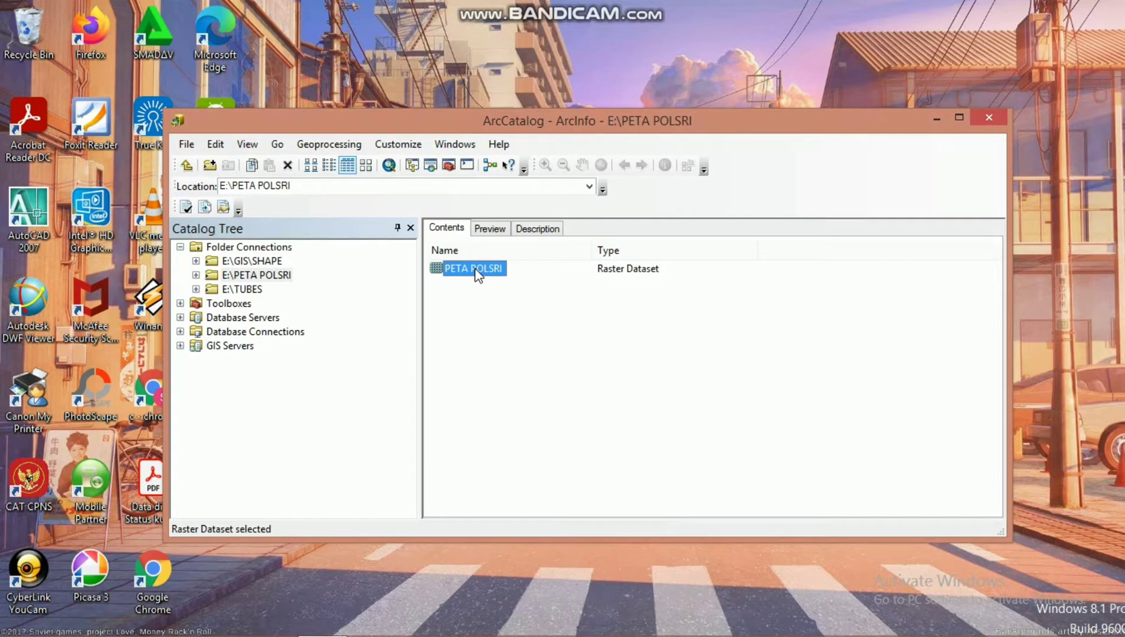
right_click(475, 270)
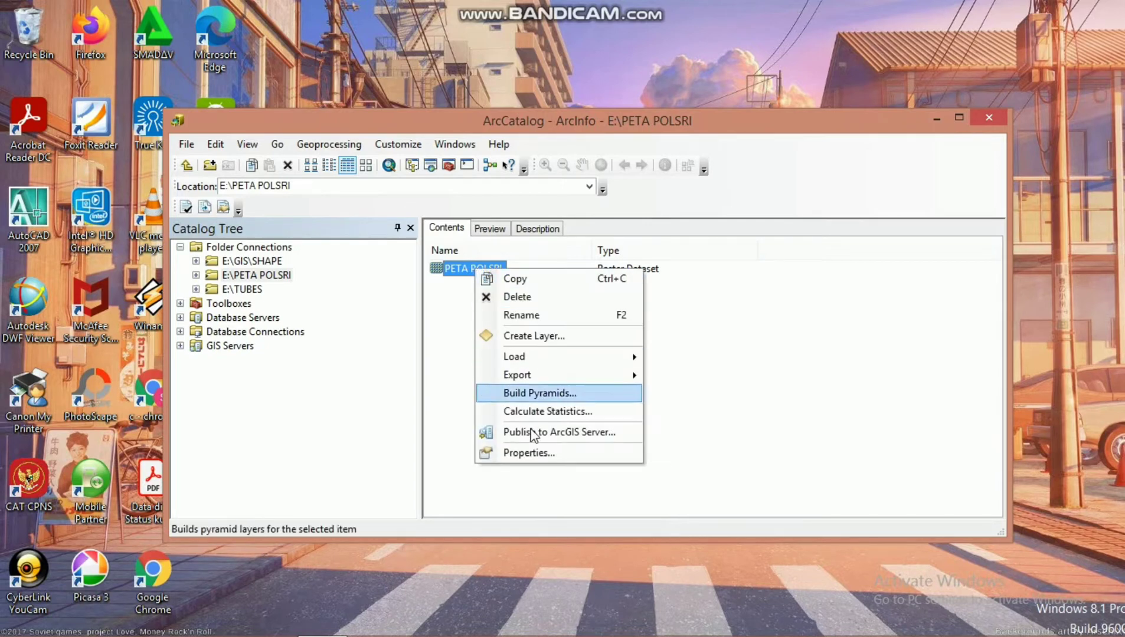
left_click(529, 453)
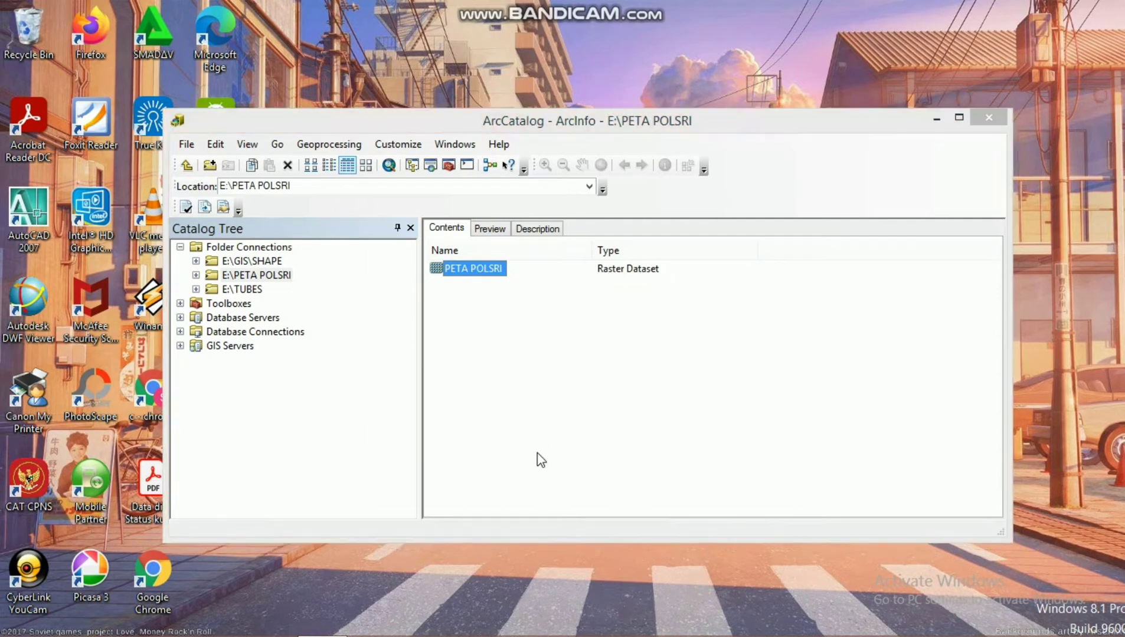
left_click_drag(782, 280, 777, 387)
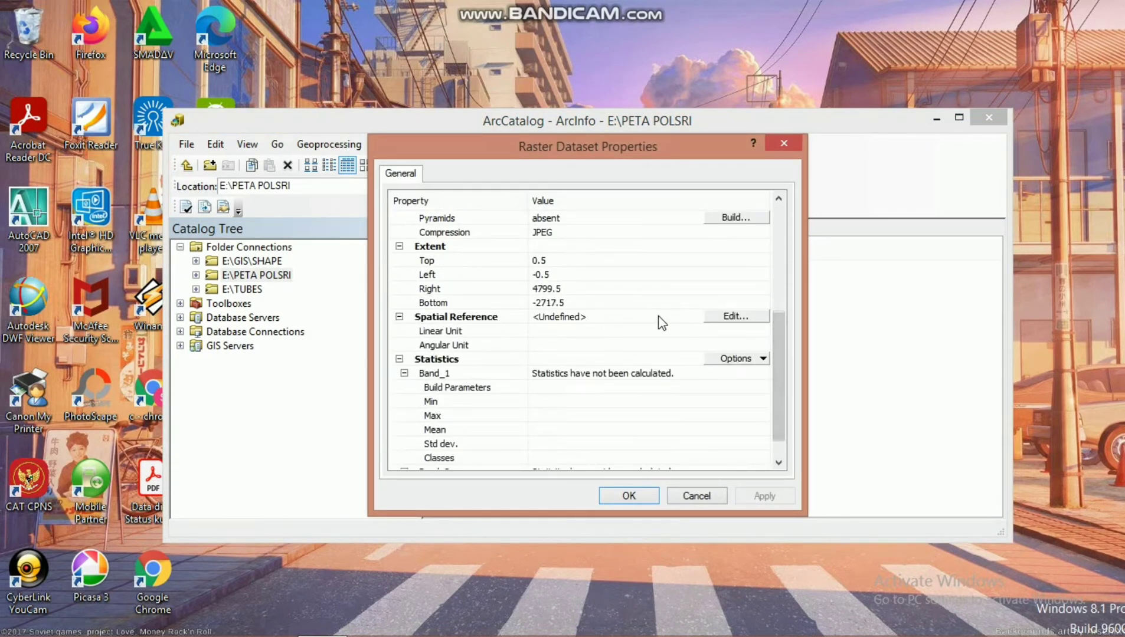
left_click(728, 319)
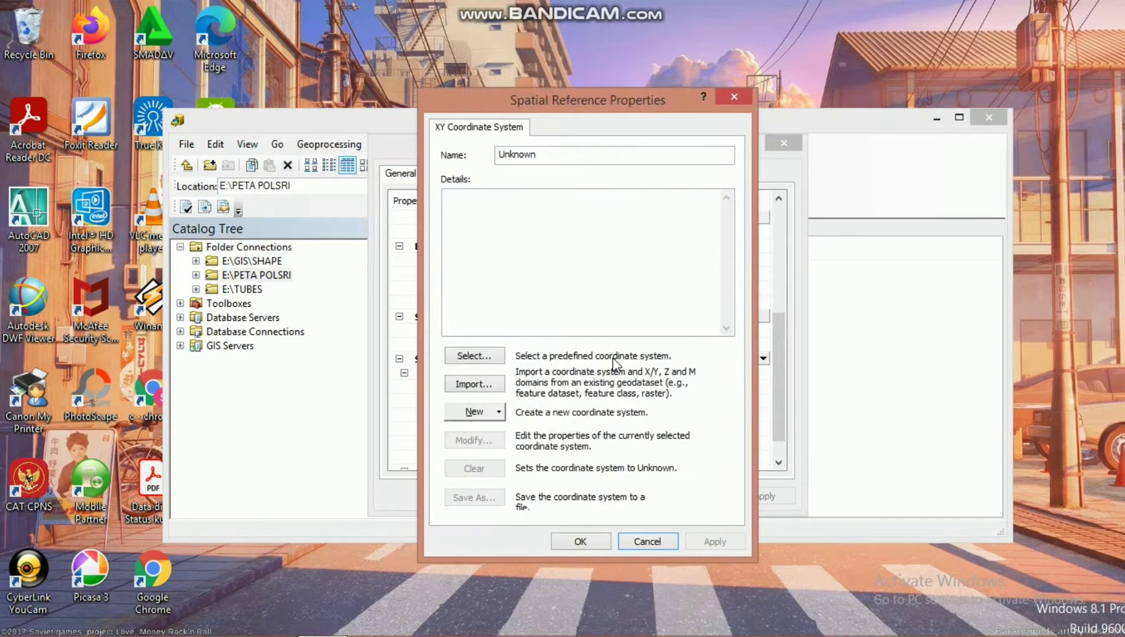
- Choose the predefined projected coordinate system WGS 1984 UTM Zone 48S from the UTM, WGS 1984, Southern Hemisphere folder for the raster
left_click(483, 357)
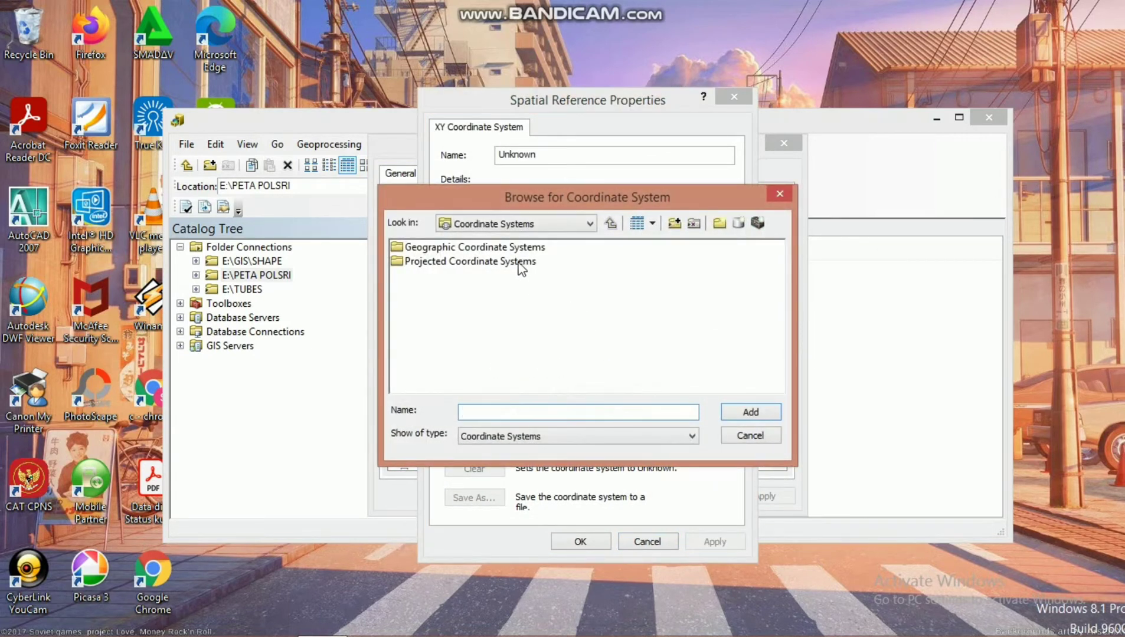
double_click(520, 262)
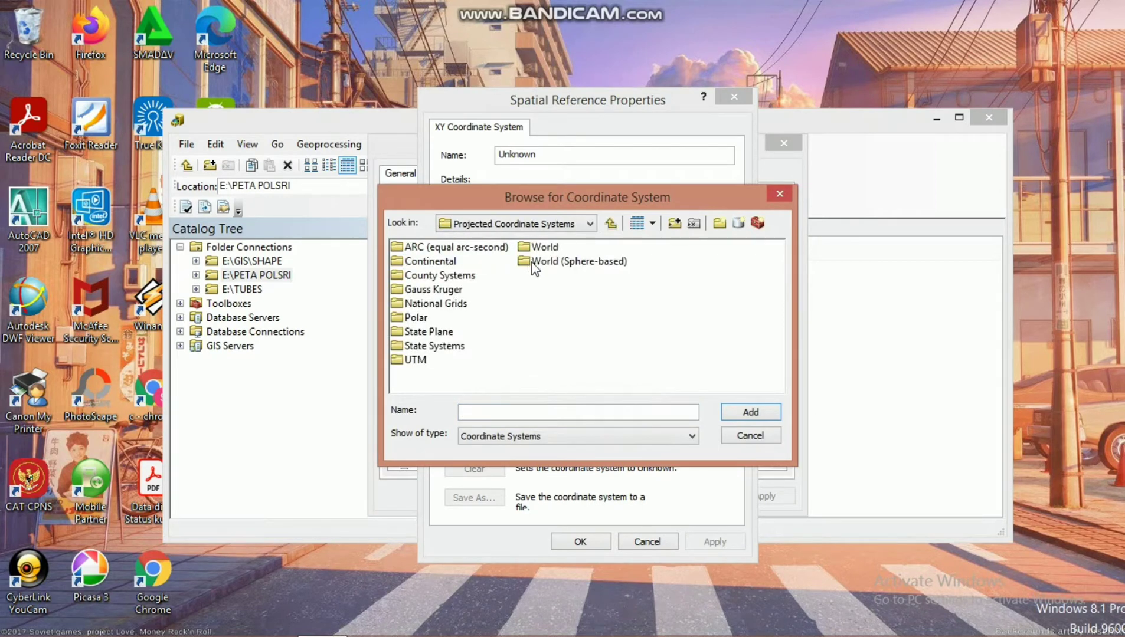
double_click(418, 361)
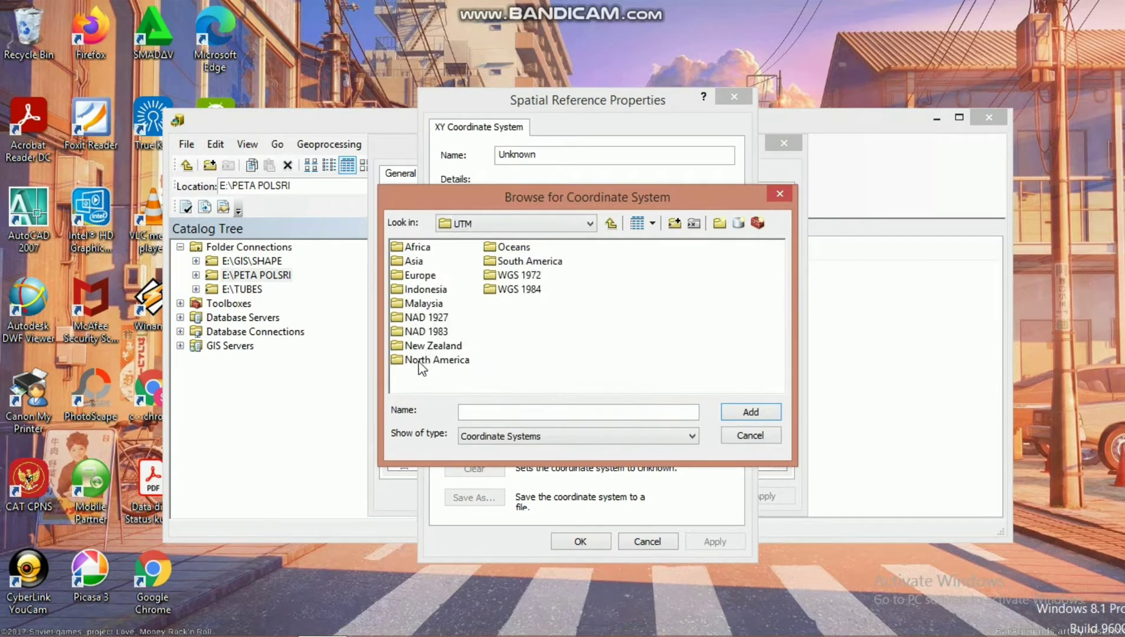
double_click(532, 287)
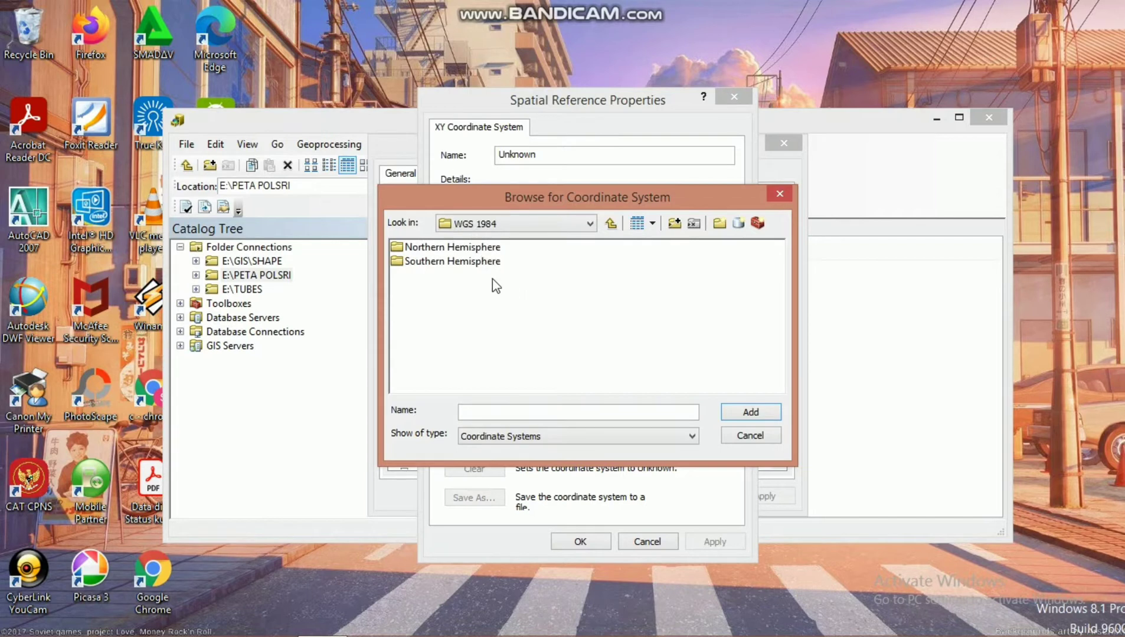
double_click(489, 263)
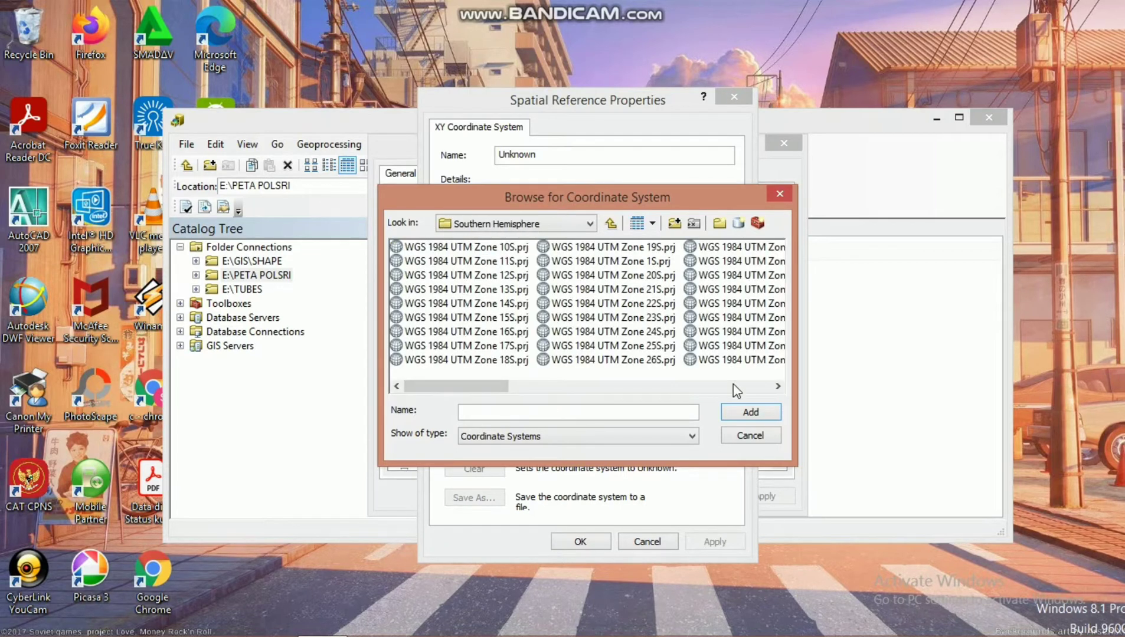
left_click(778, 386)
left_click(778, 386)
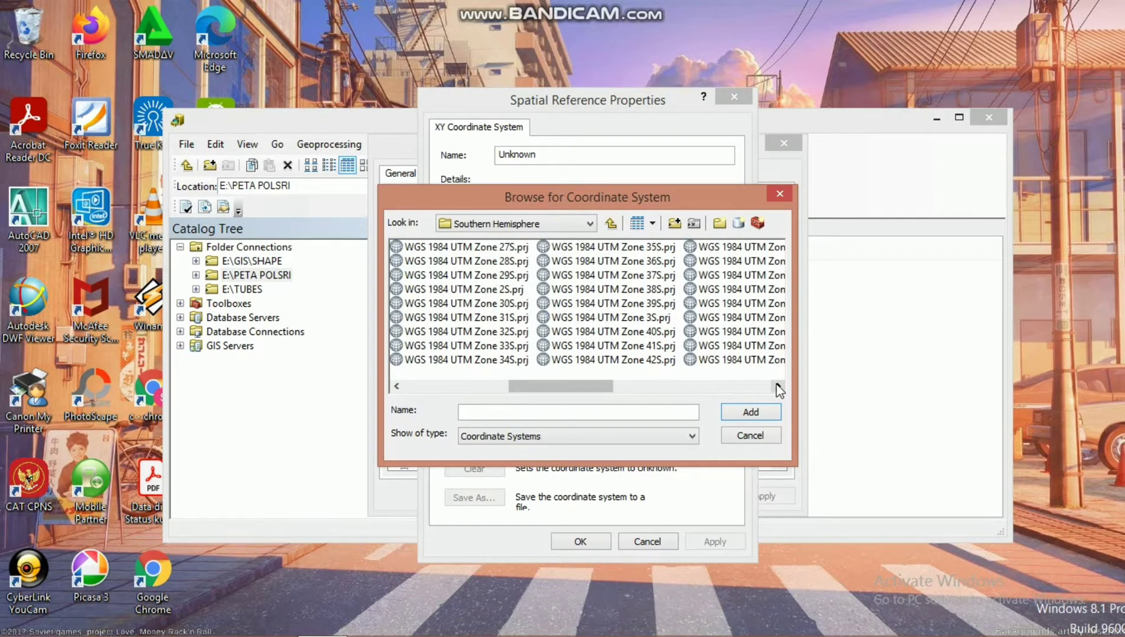
left_click(778, 385)
left_click(653, 319)
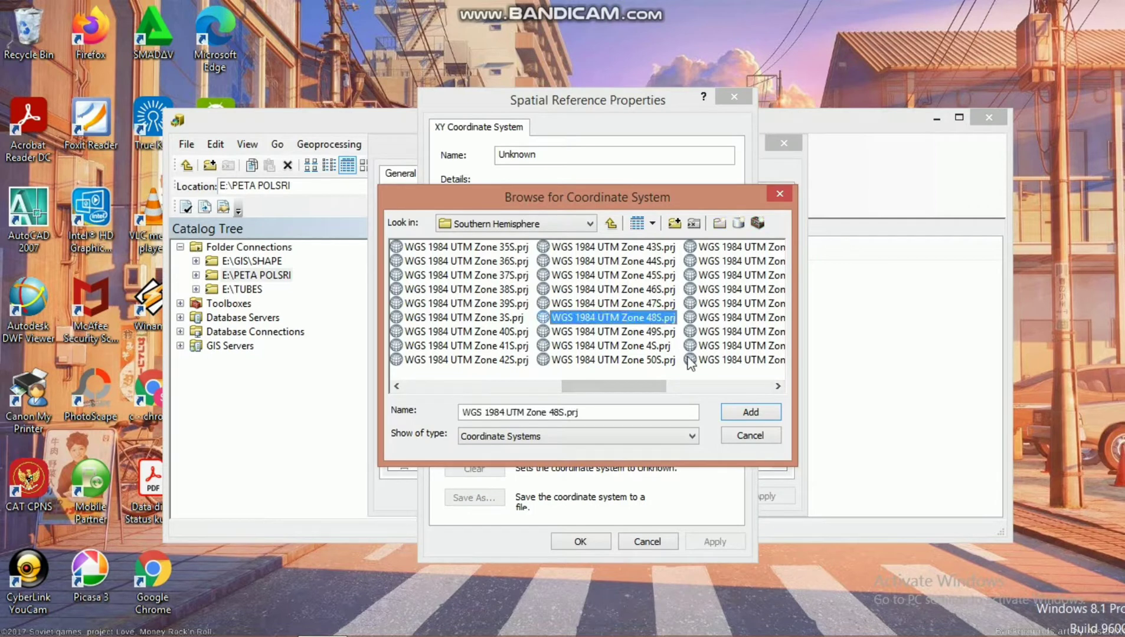
left_click(749, 413)
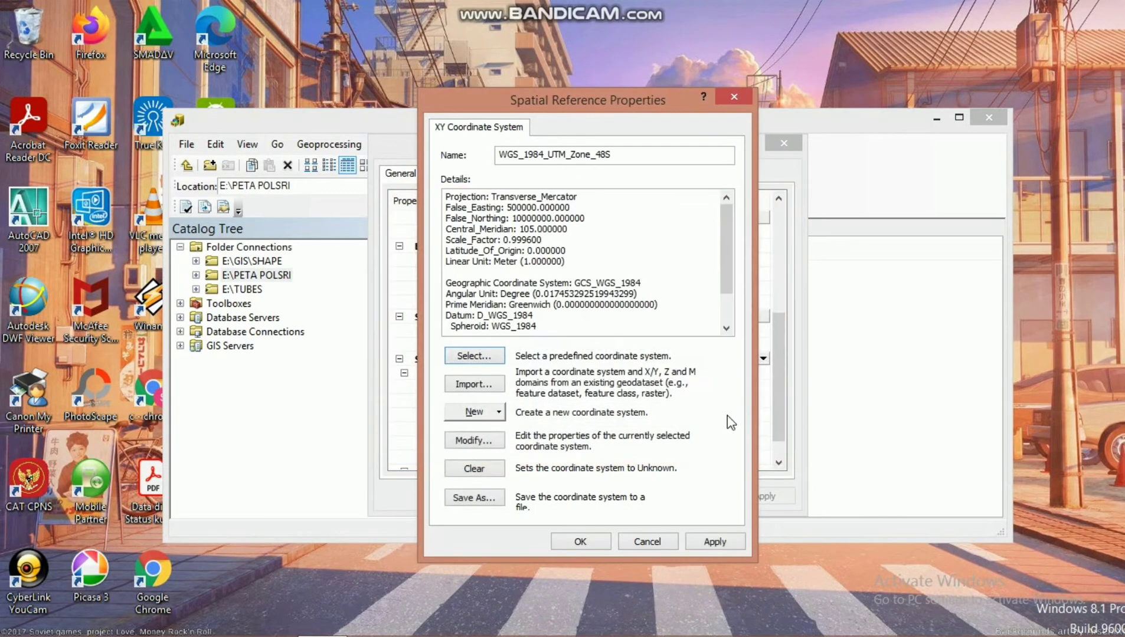
- Apply the chosen coordinate system to the PETA POLSRI raster and close its properties
left_click(718, 541)
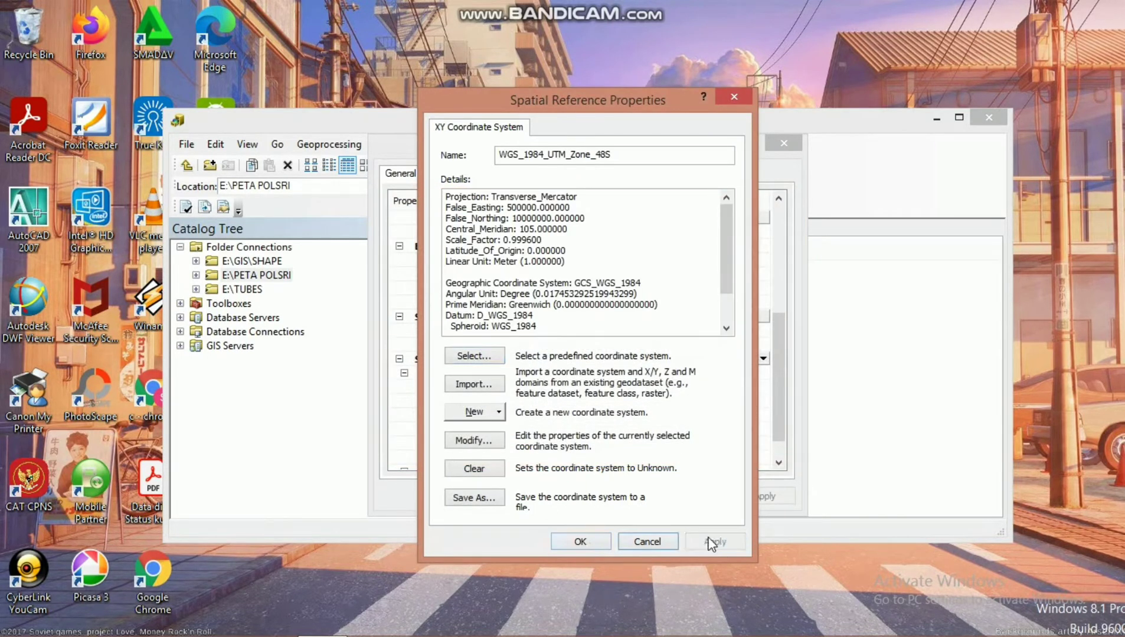
left_click(575, 540)
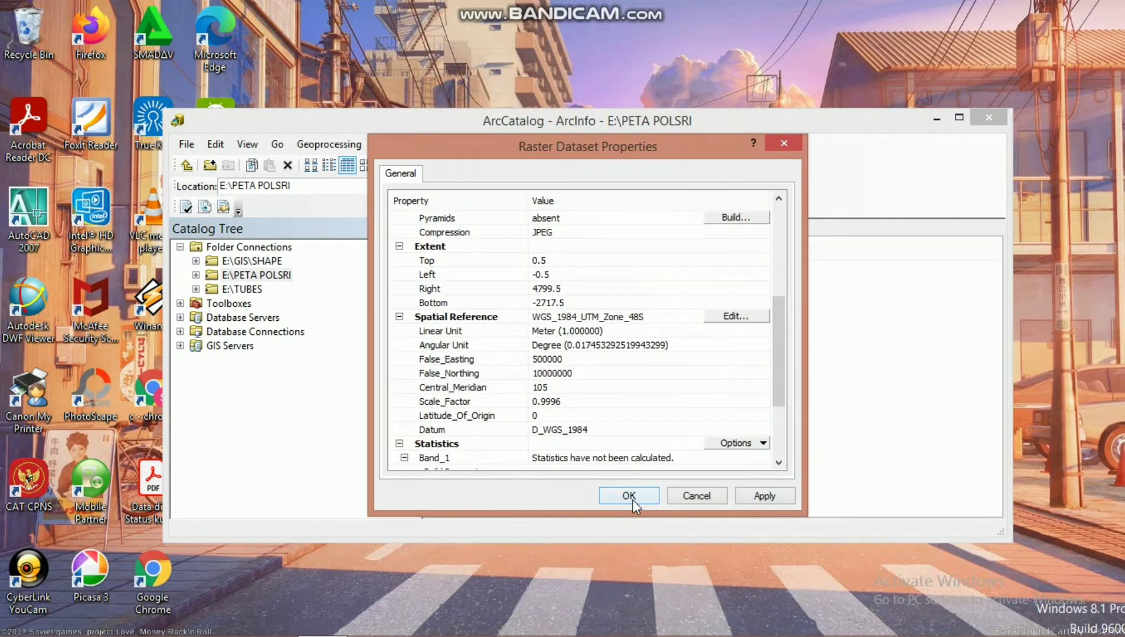
left_click(764, 498)
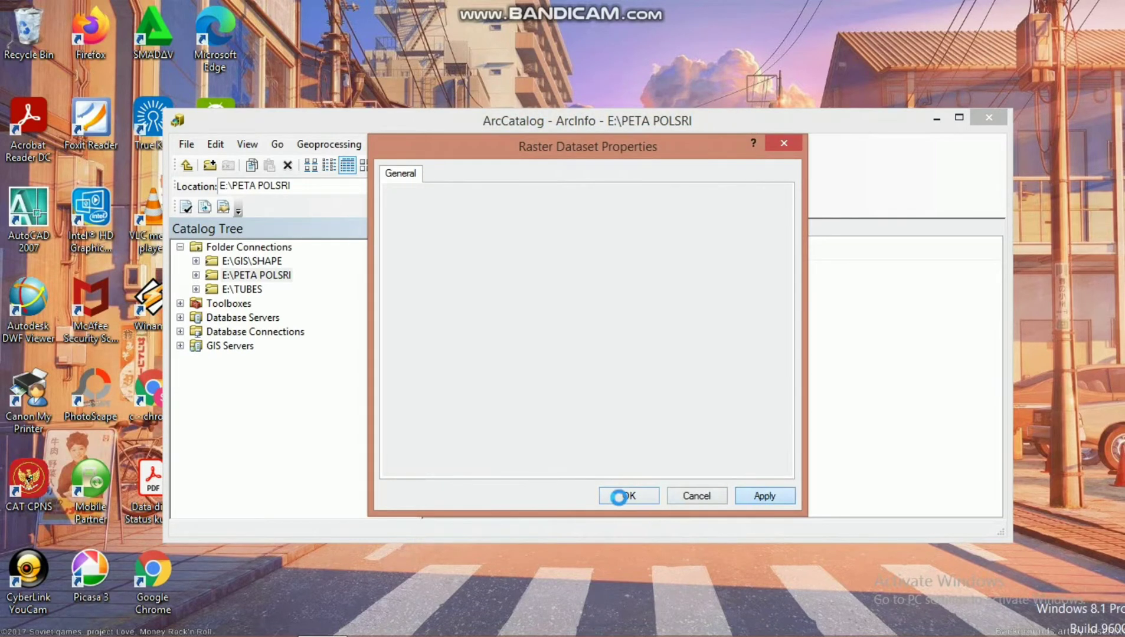
left_click(626, 496)
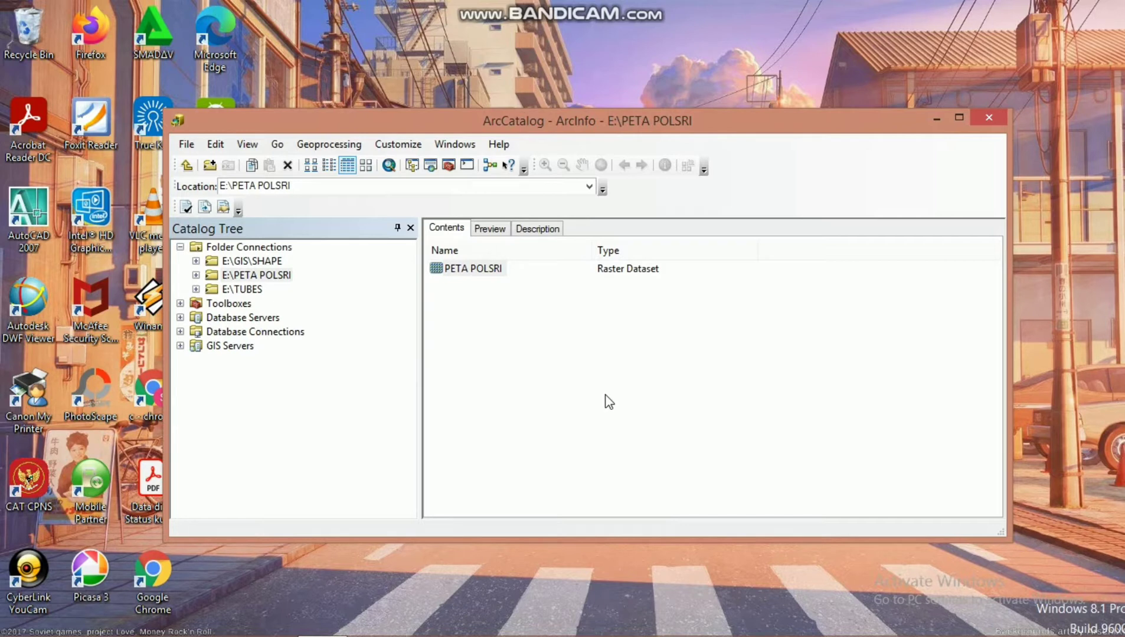
- Start a new shapefile in the E:\PETA POLSRI folder, named Gedung, with the feature type Polygon
right_click(605, 395)
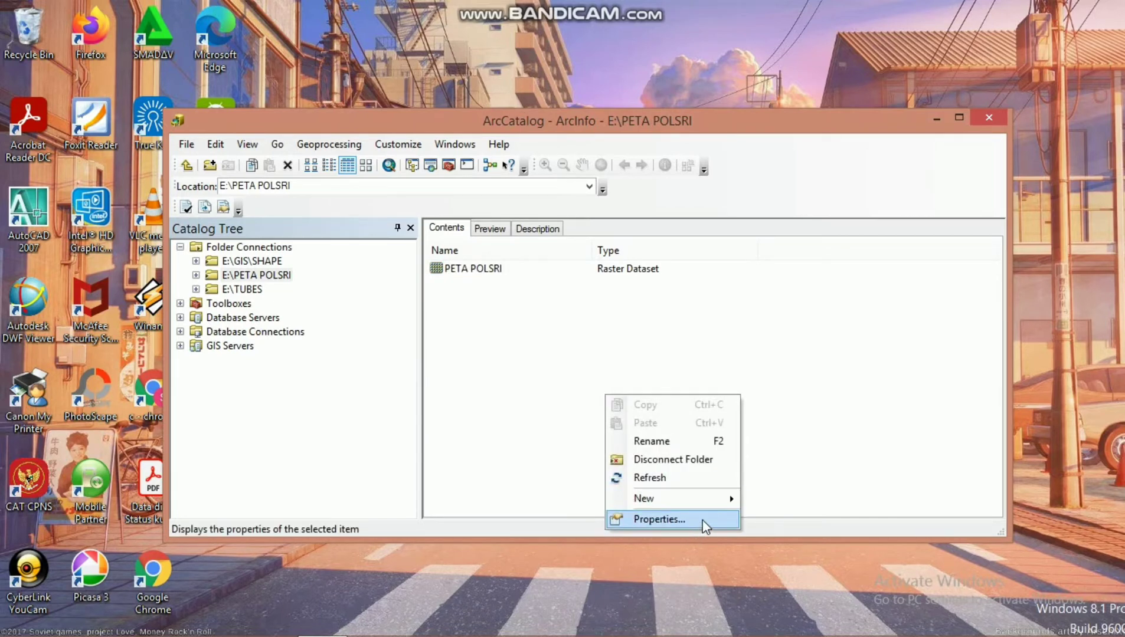
left_click(733, 502)
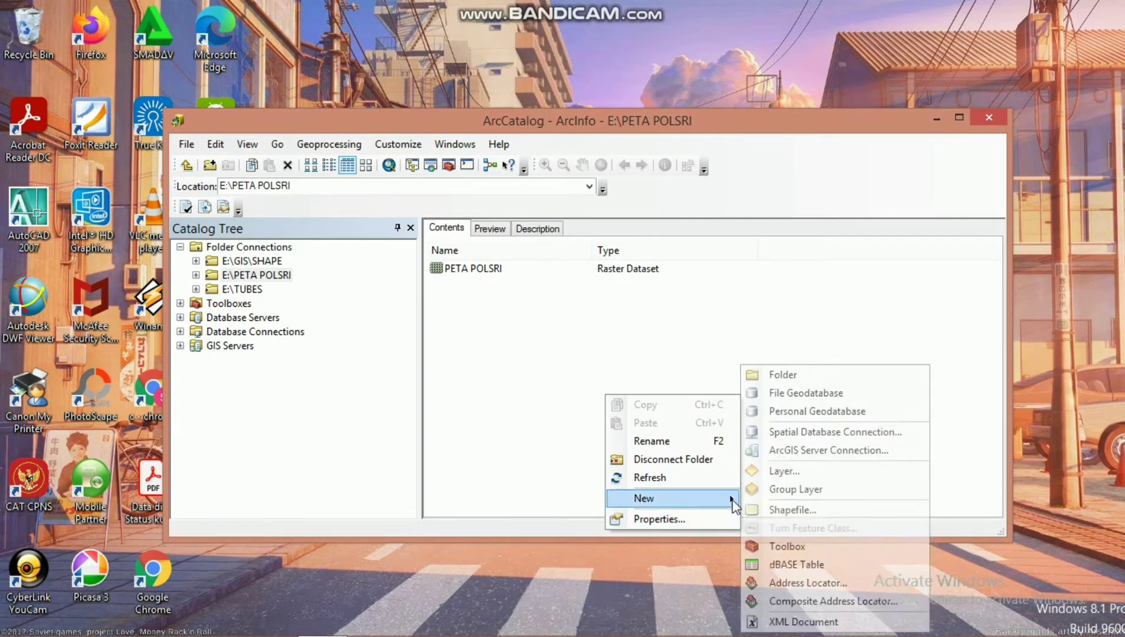
left_click(790, 511)
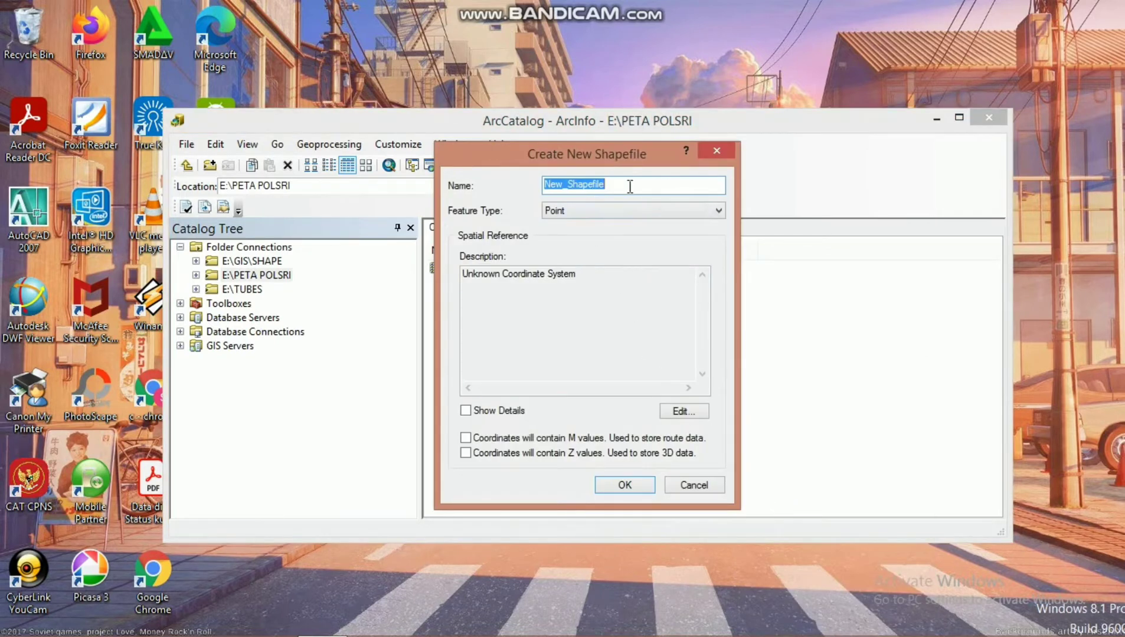
key("BackSpace")
type("gEDU")
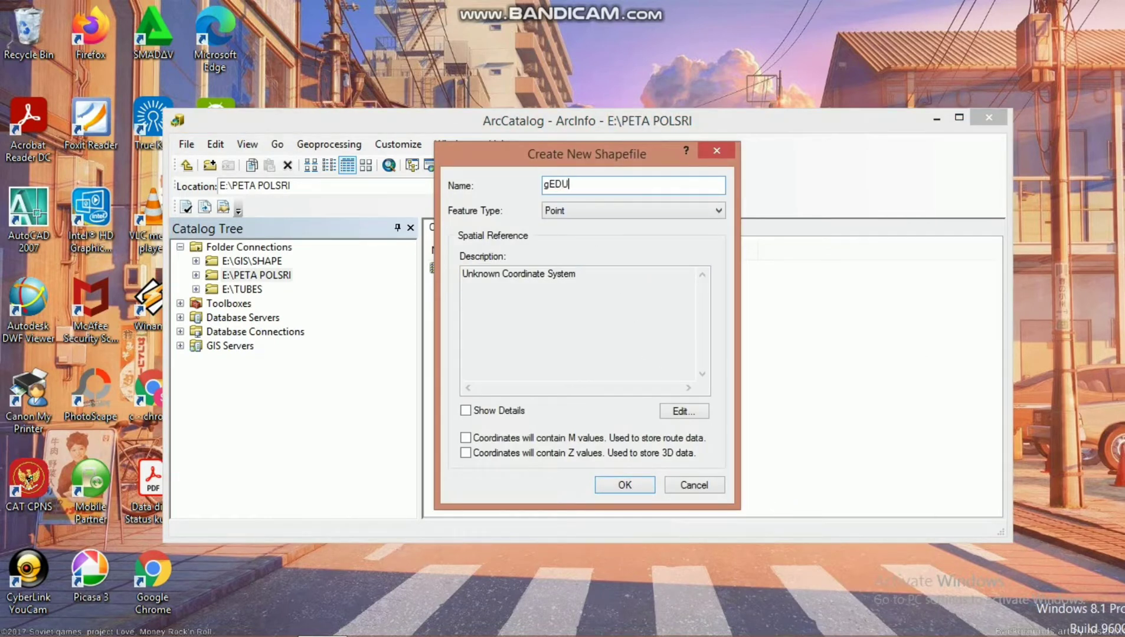
key("BackSpace")
key("BackSpace")
key("BackSpace")
key("BackSpace")
type("Gedung")
left_click(600, 212)
left_click(587, 242)
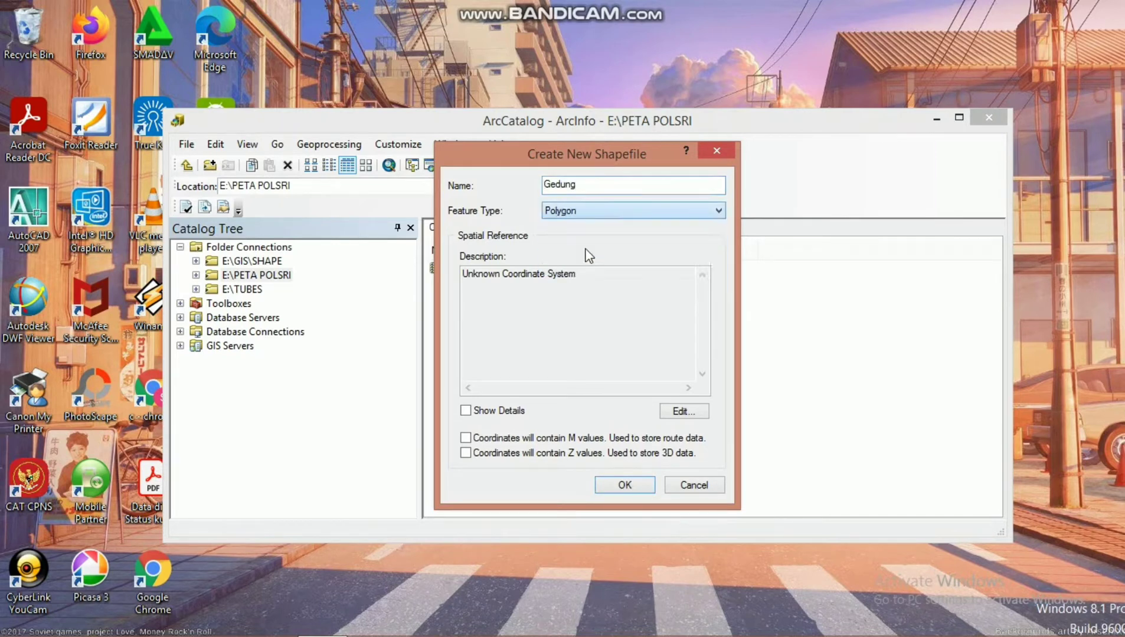
- Choose the predefined coordinate system WGS 1984 UTM Zone 48S, under UTM, WGS 1984, Southern Hemisphere, for the Gedung shapefile
left_click(685, 411)
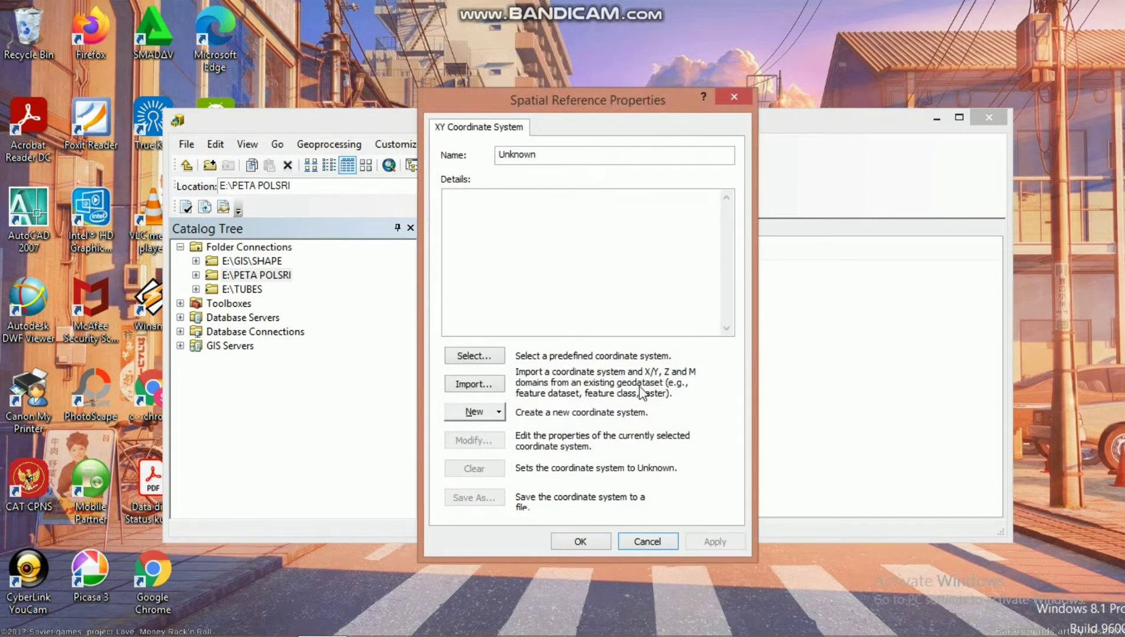
left_click(493, 354)
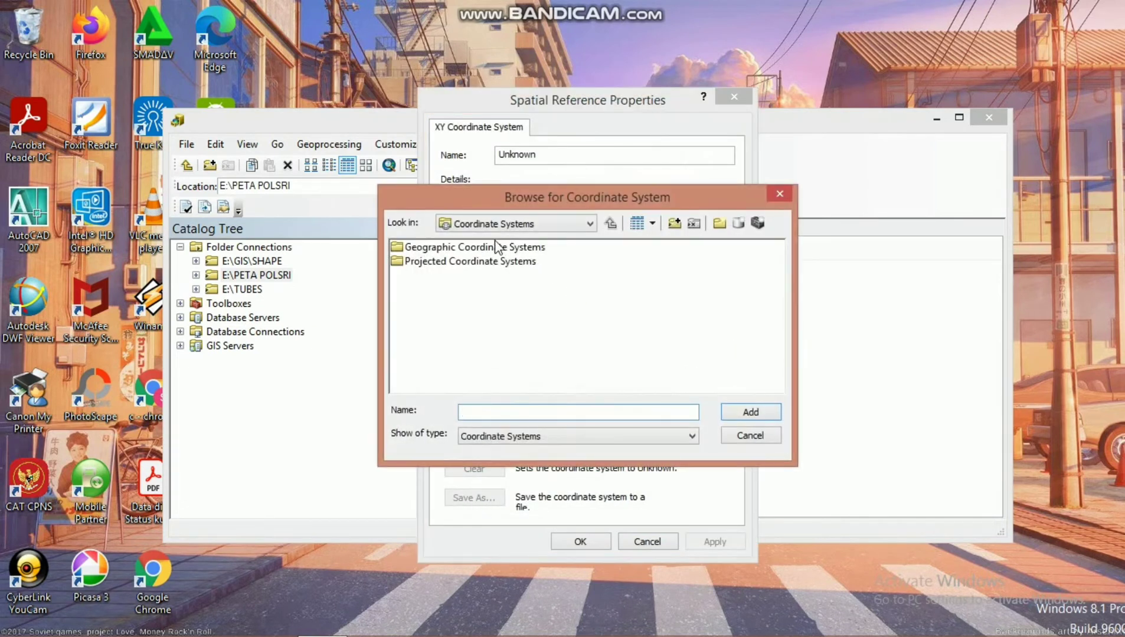
double_click(494, 263)
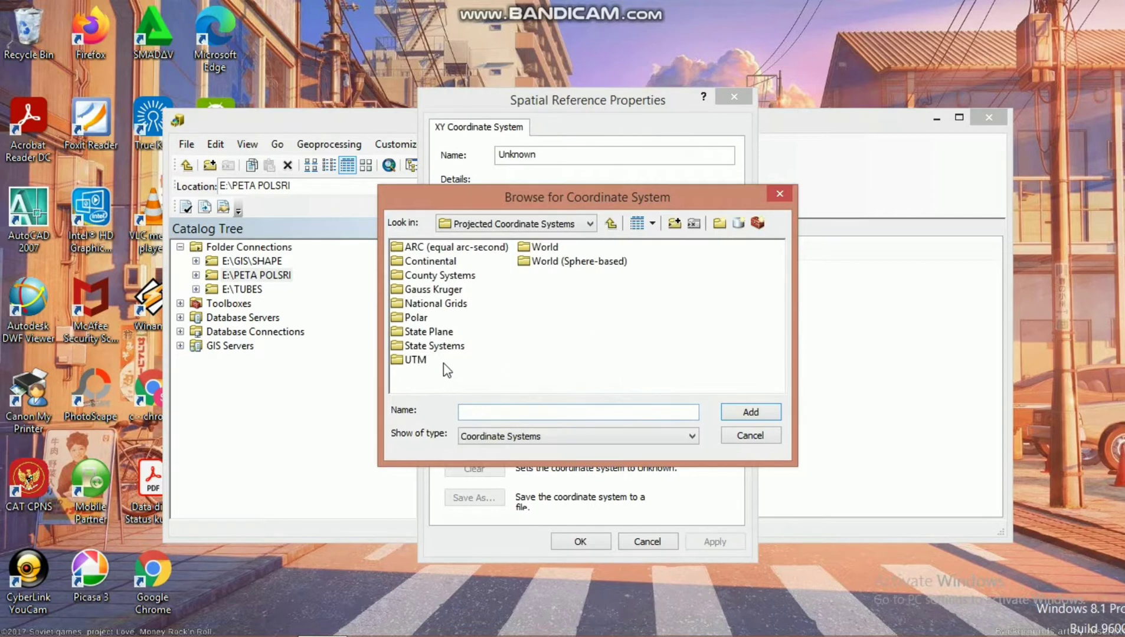
left_click(420, 361)
double_click(420, 361)
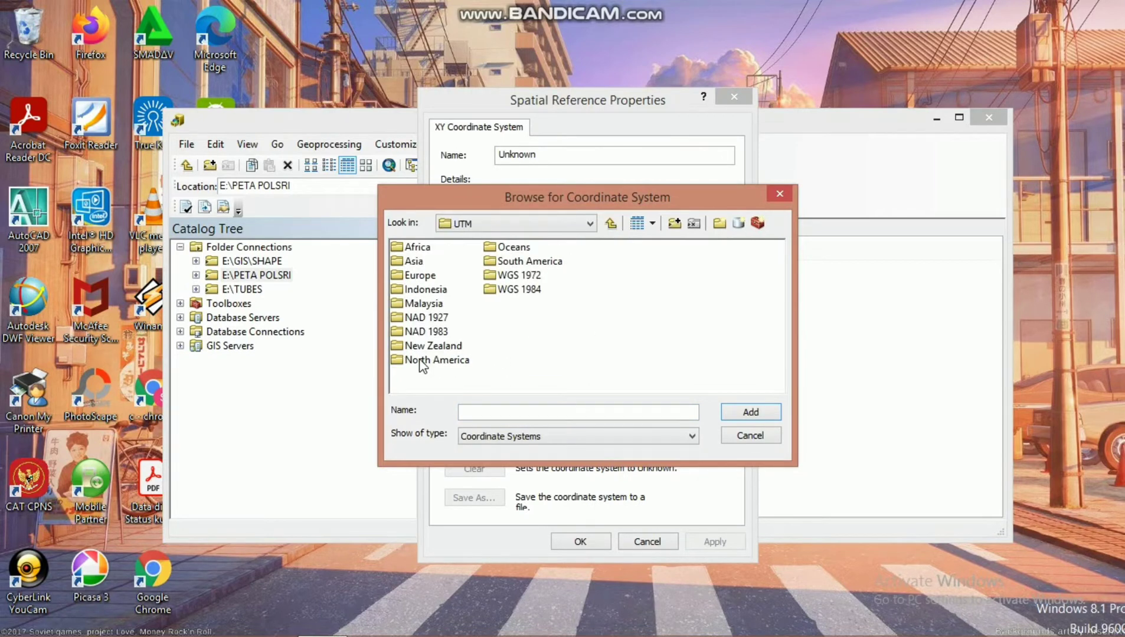
left_click(504, 290)
double_click(505, 290)
double_click(490, 263)
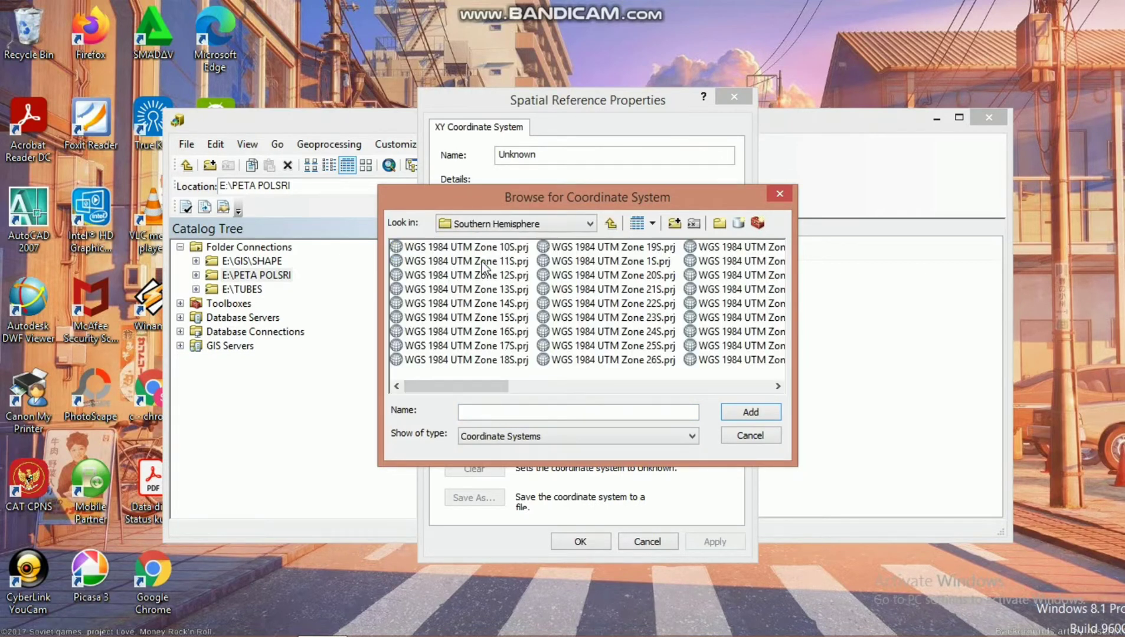
left_click(777, 386)
left_click(777, 386)
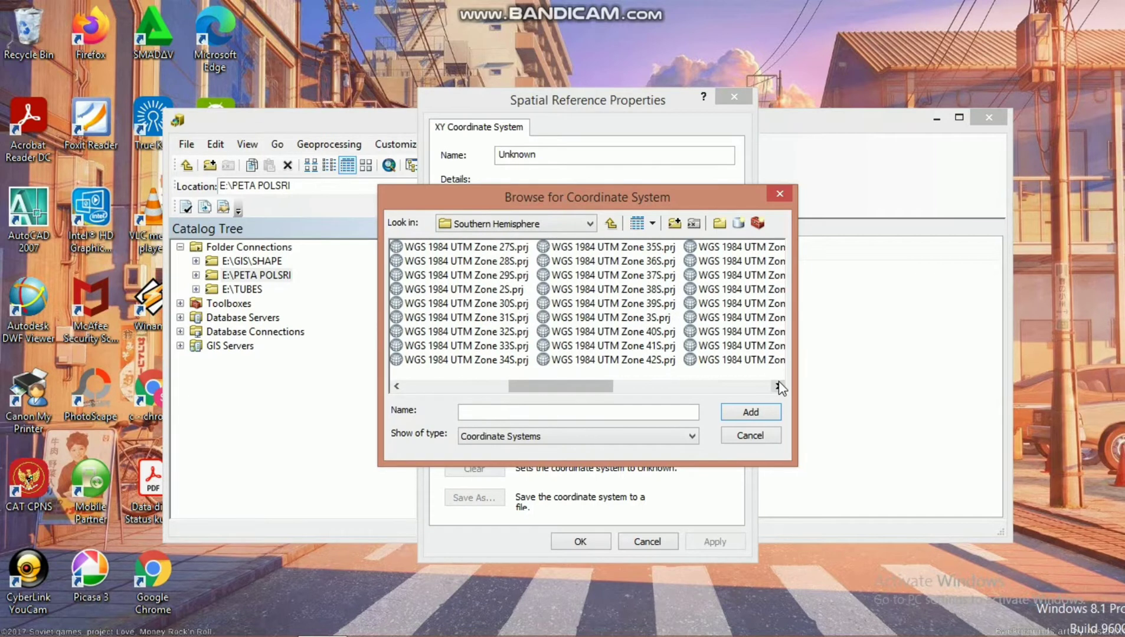
left_click(777, 386)
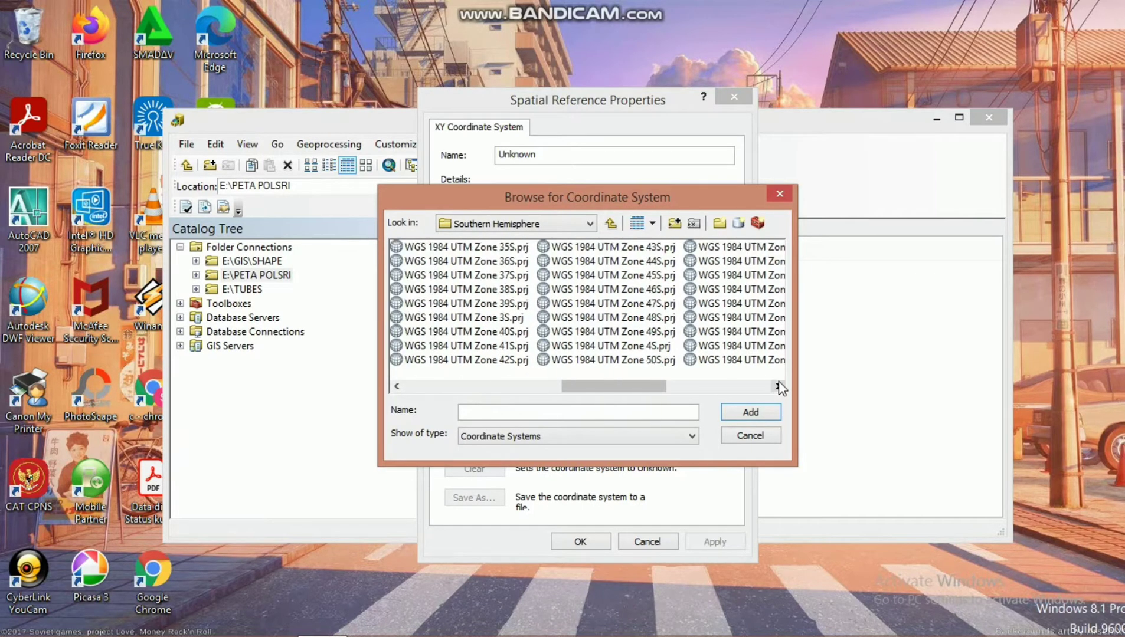
left_click(662, 320)
left_click(741, 410)
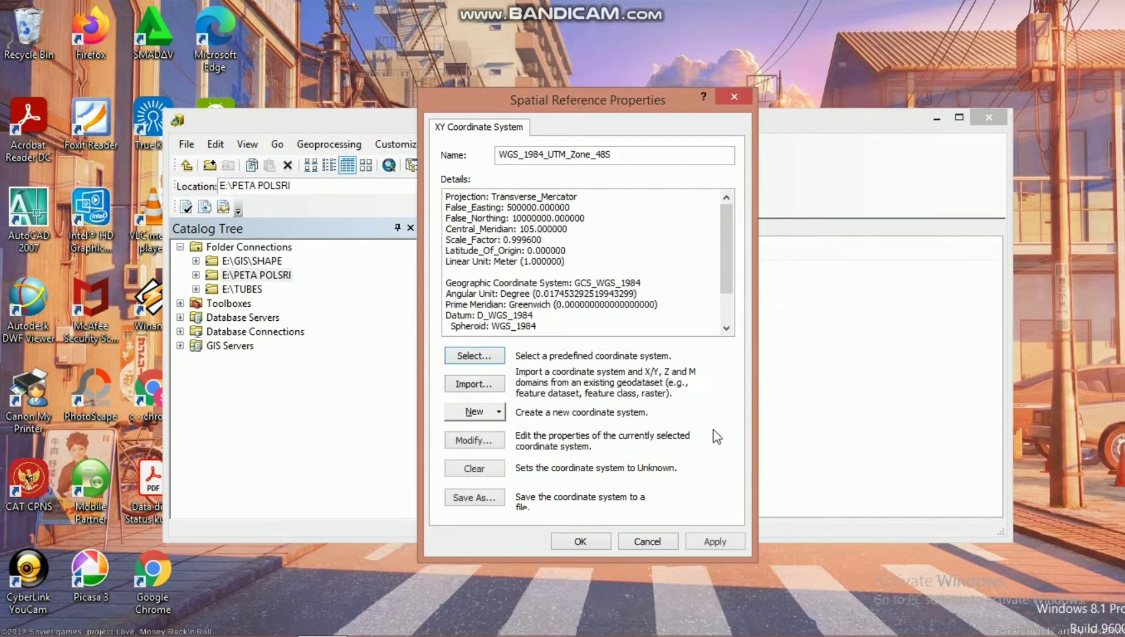
- Apply the coordinate system and finish creating the Gedung shapefile
left_click(714, 542)
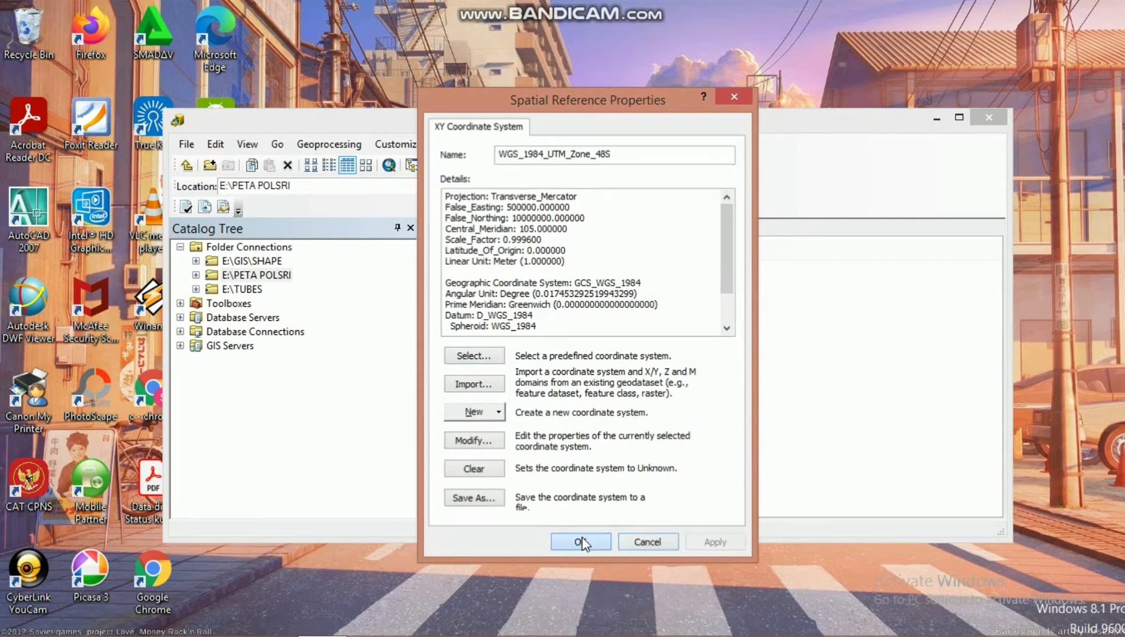
left_click(582, 541)
left_click(625, 485)
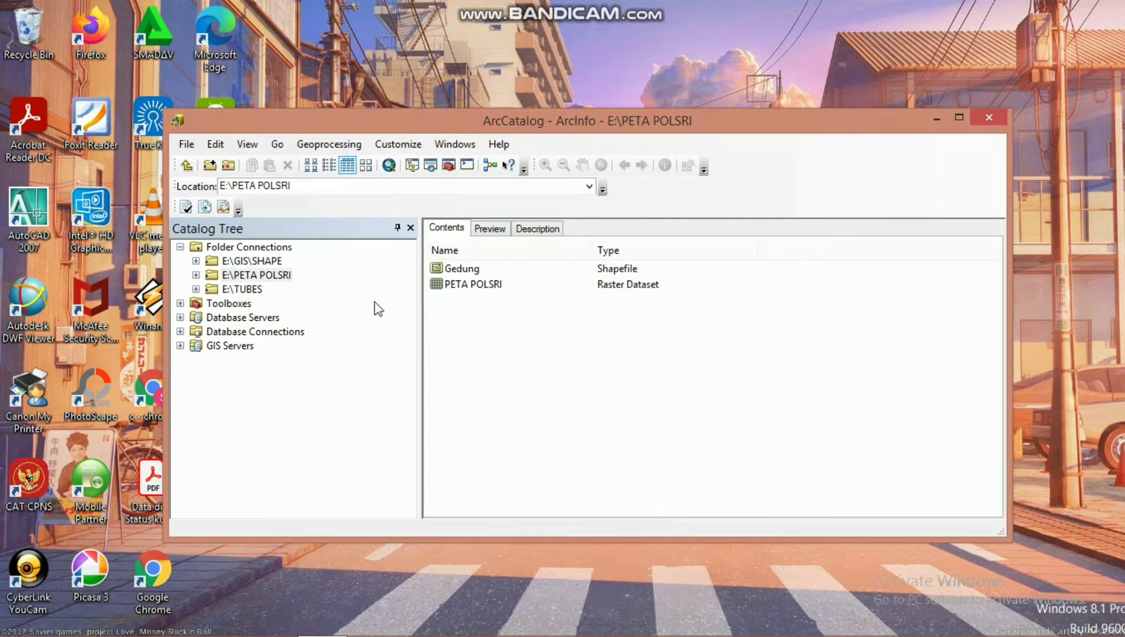
- Examine the shapefiles in the E:\TUBES folder as an example of the layers a campus map needs
left_click(248, 291)
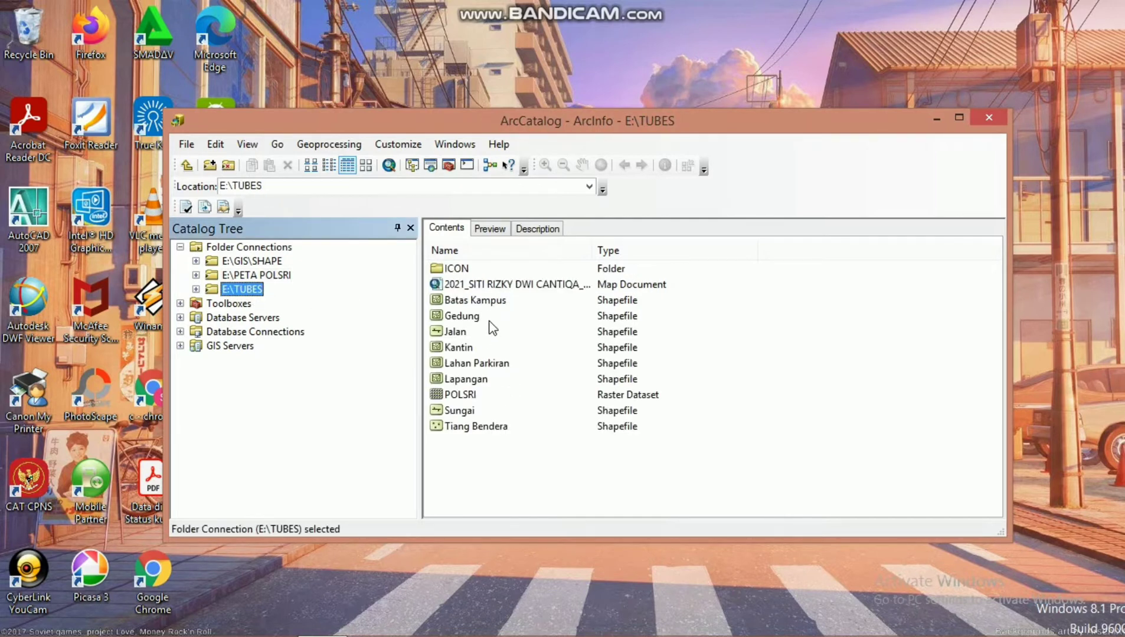
left_click(500, 447)
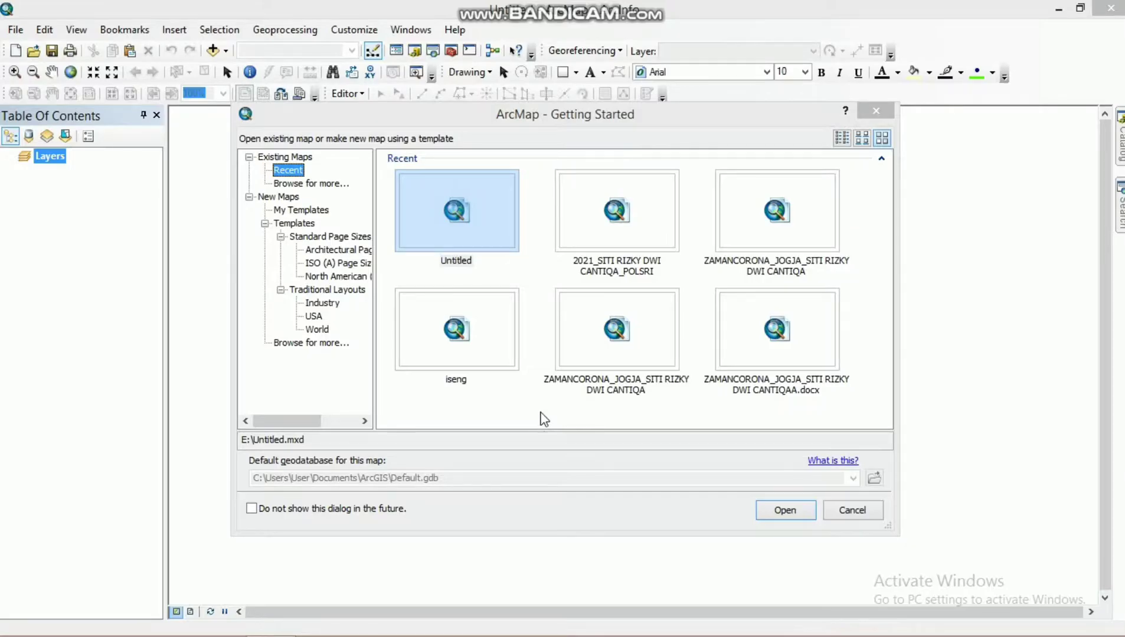
- Start a new map from the Blank Map template
left_click(310, 210)
left_click(446, 235)
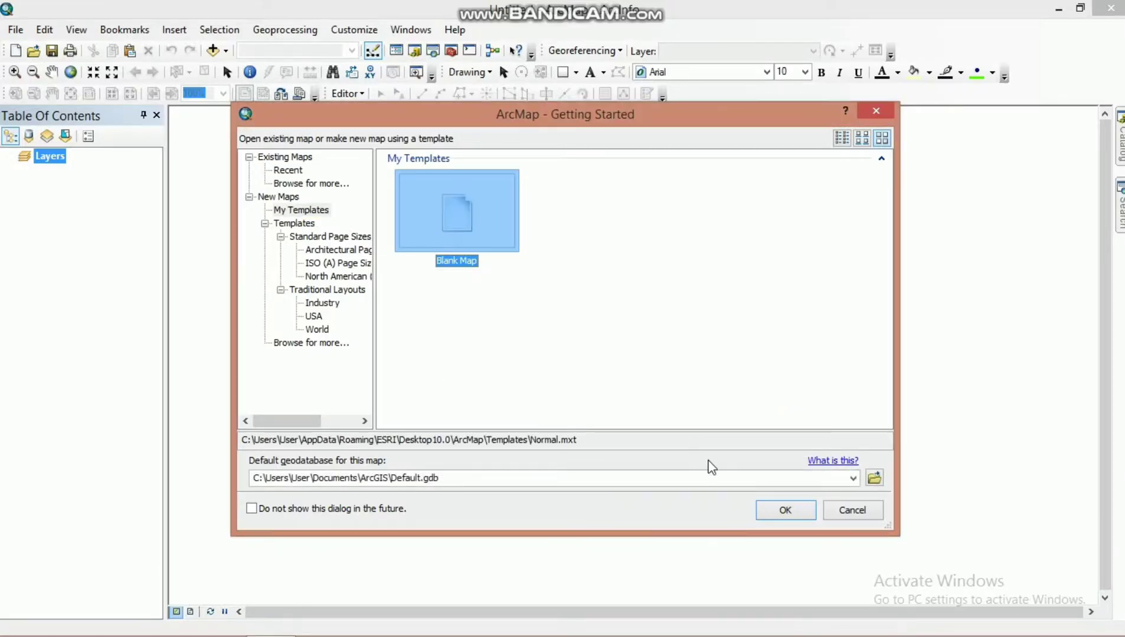
left_click(774, 515)
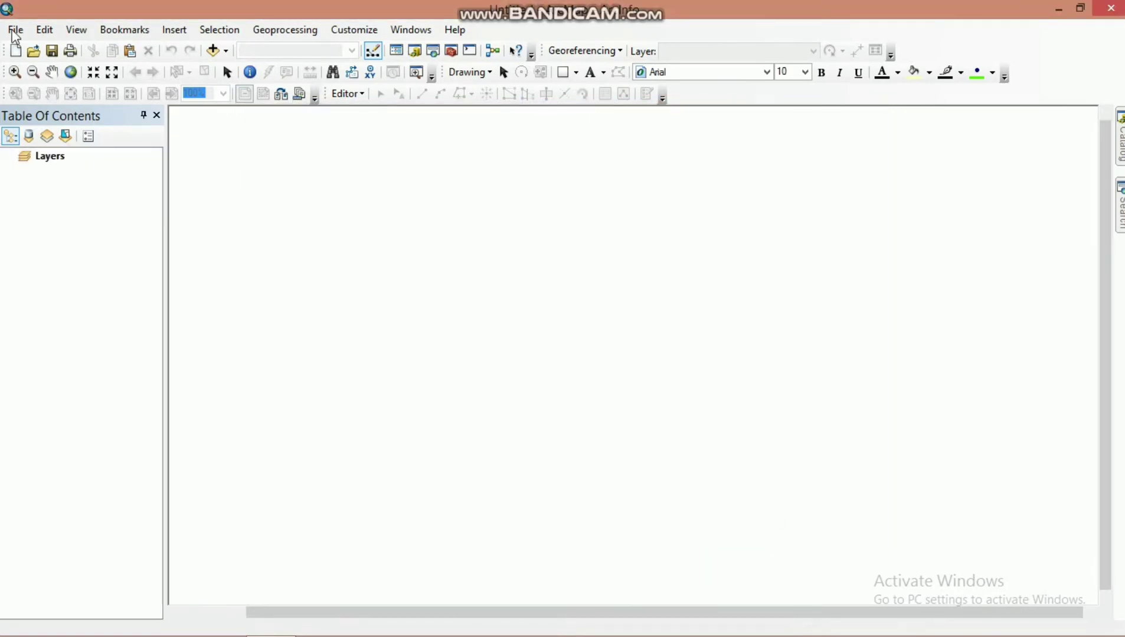
- Save the map document in the PETA POLSRI folder, naming it with 2021, the author's name and POLSRI, separated by underscores
left_click(15, 30)
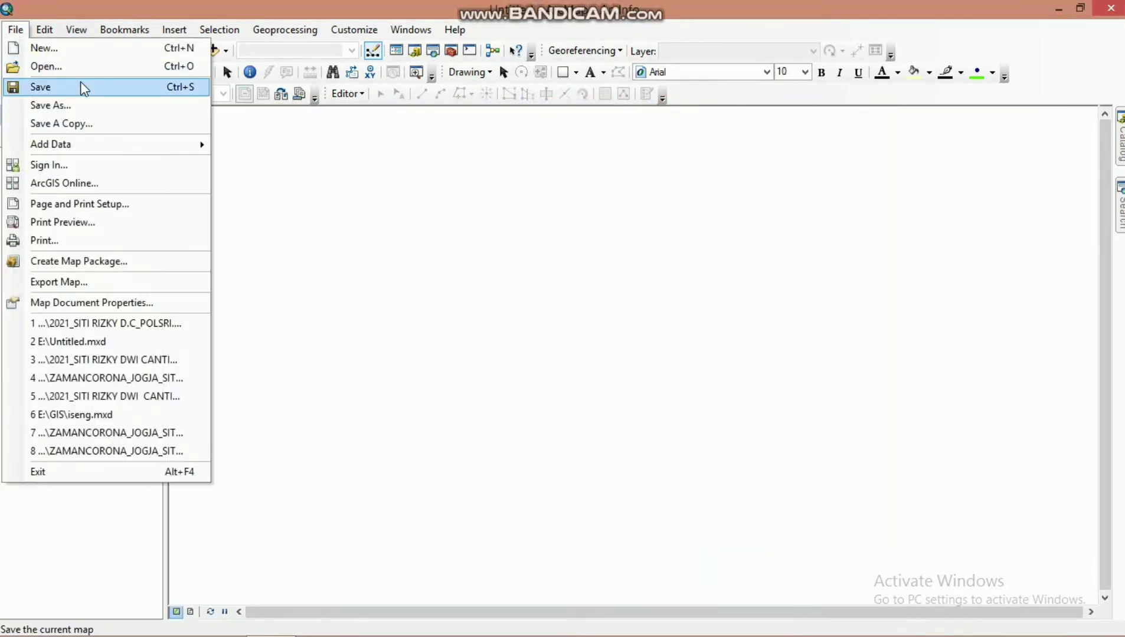
left_click(35, 85)
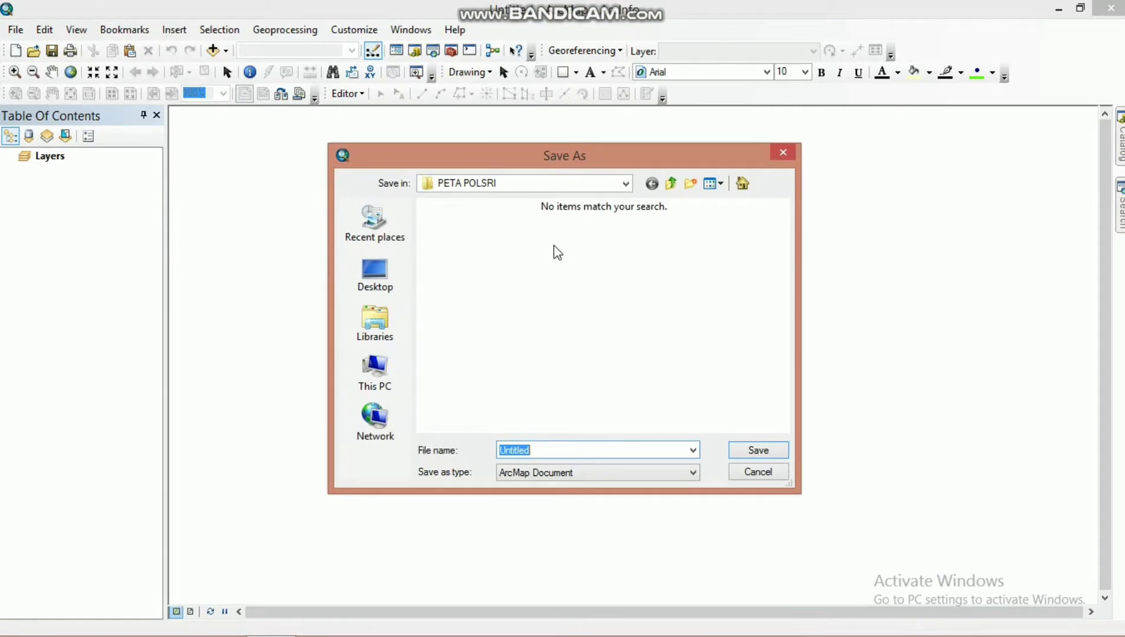
type("2021_SITI RIZKY D.C_POLSRI")
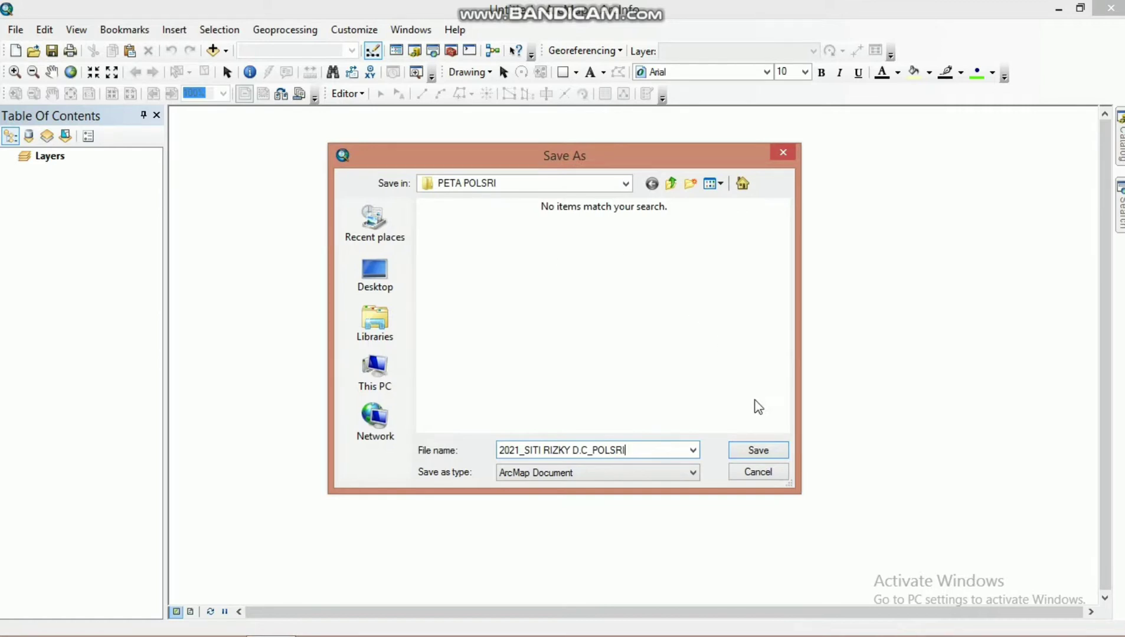
left_click(751, 452)
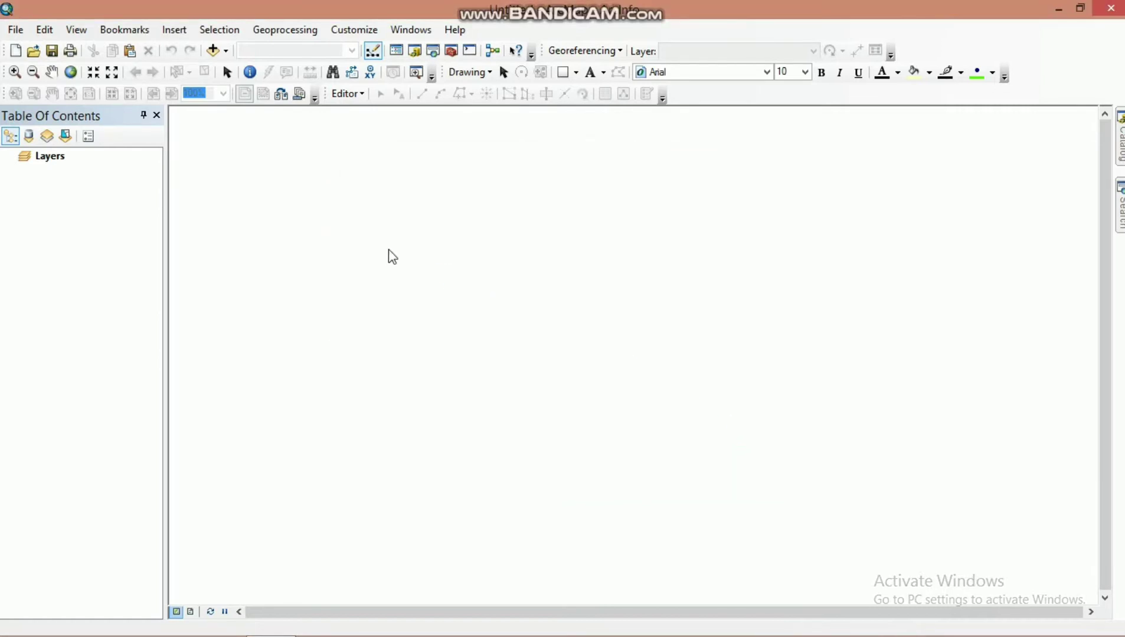
- Add the PETA POLSRI.jpg image from the PETA POLSRI folder to the map
left_click(226, 51)
left_click(242, 70)
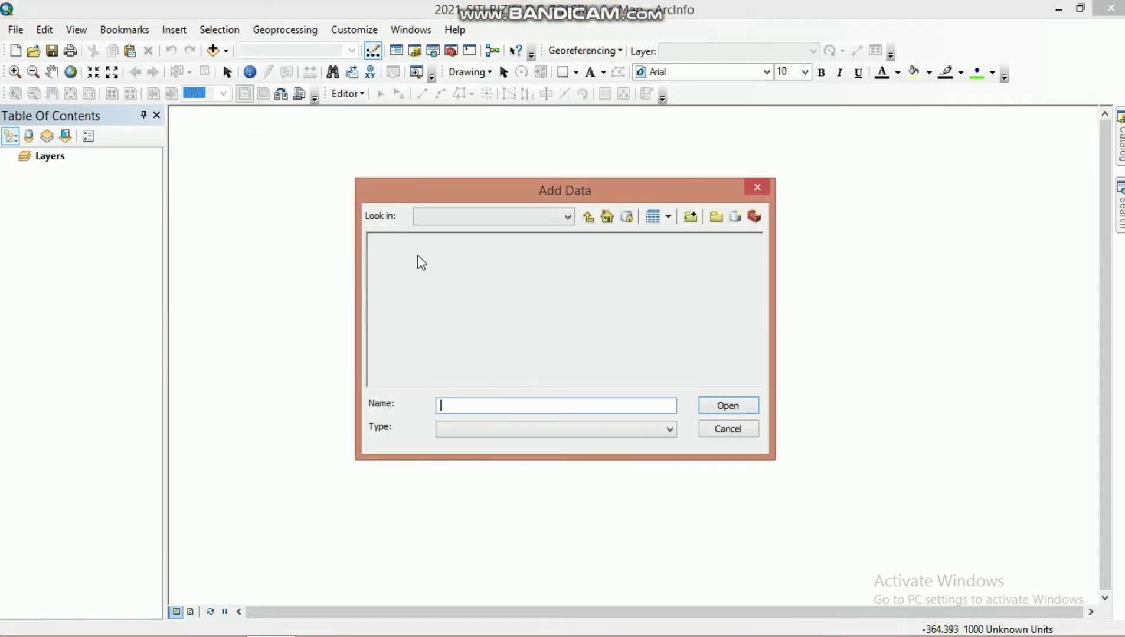
left_click(401, 325)
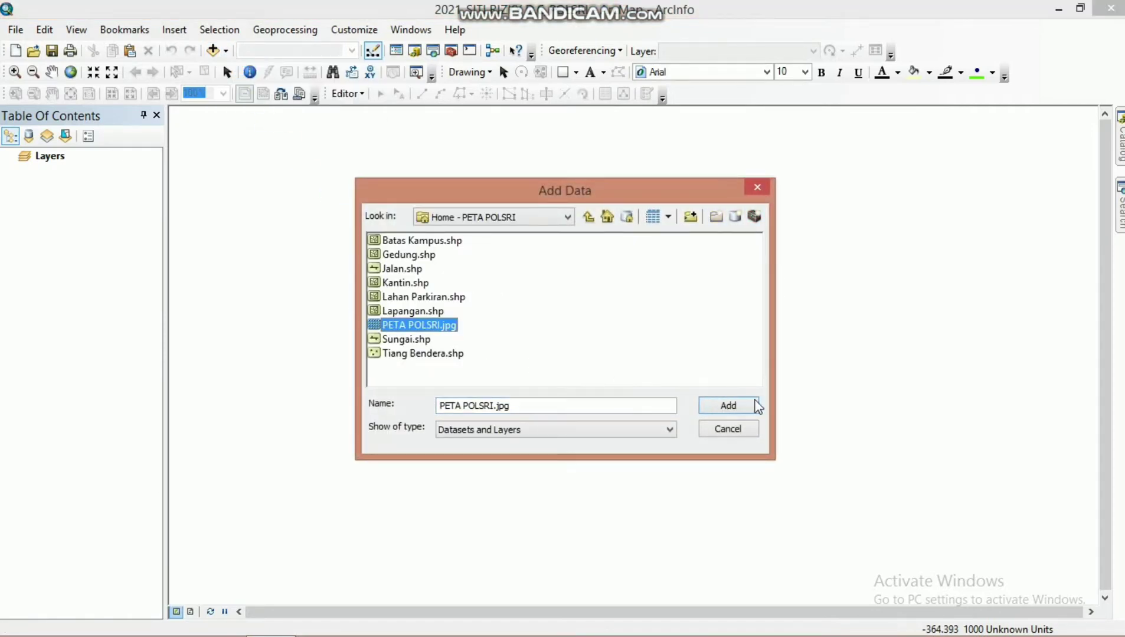
left_click(731, 406)
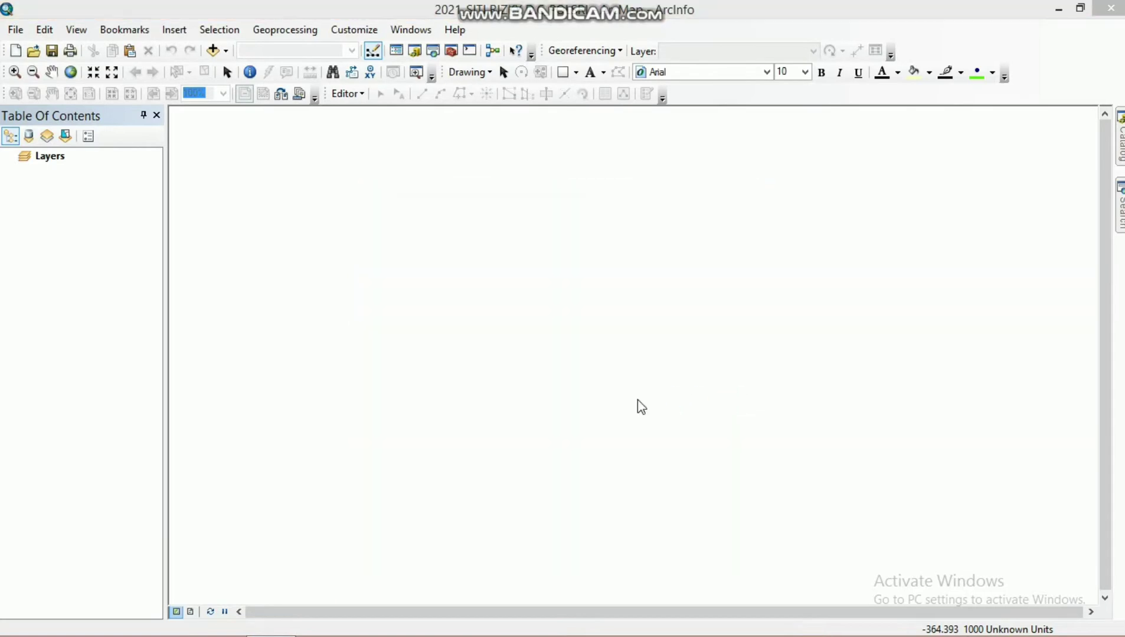
left_click(683, 429)
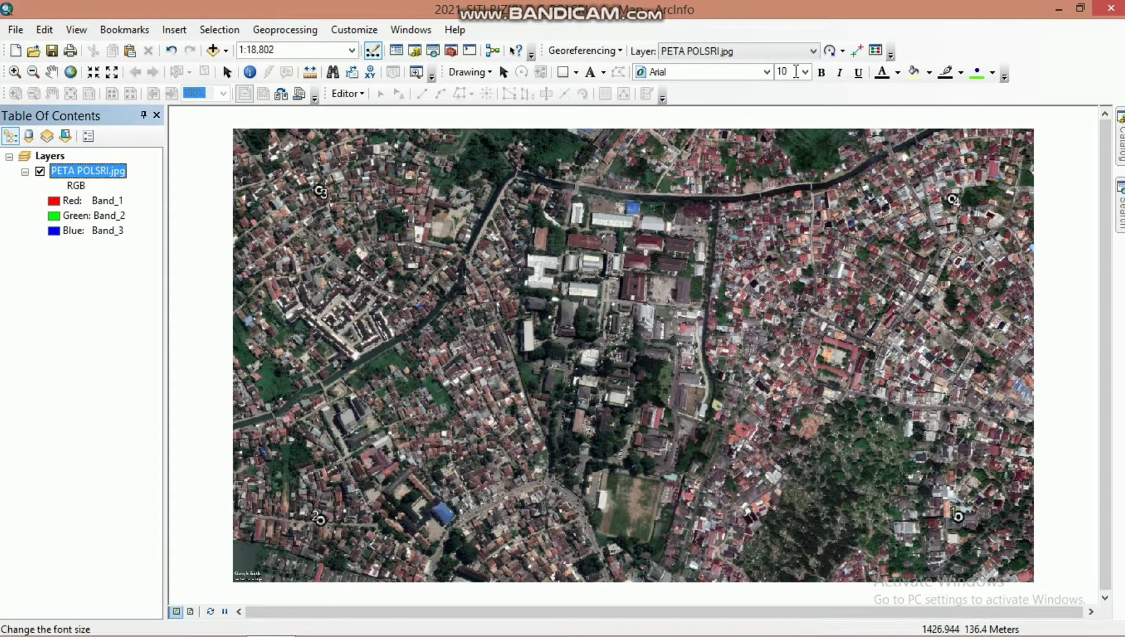
- Open a Magnifier window over marker 1 of the image and set its magnification to 500%
left_click(429, 33)
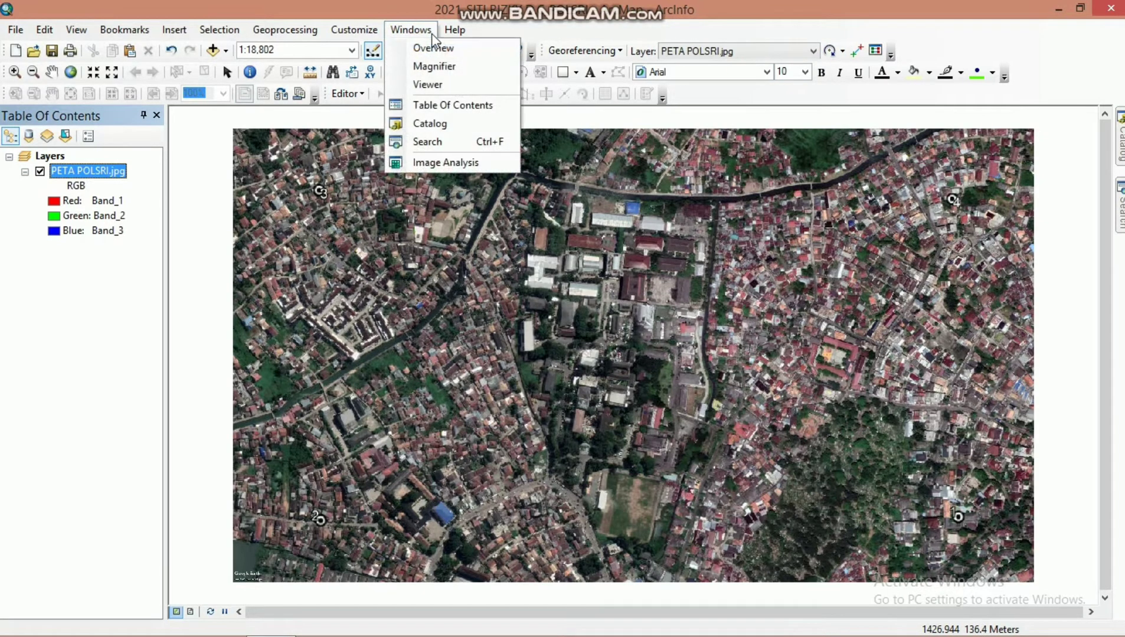
left_click(459, 69)
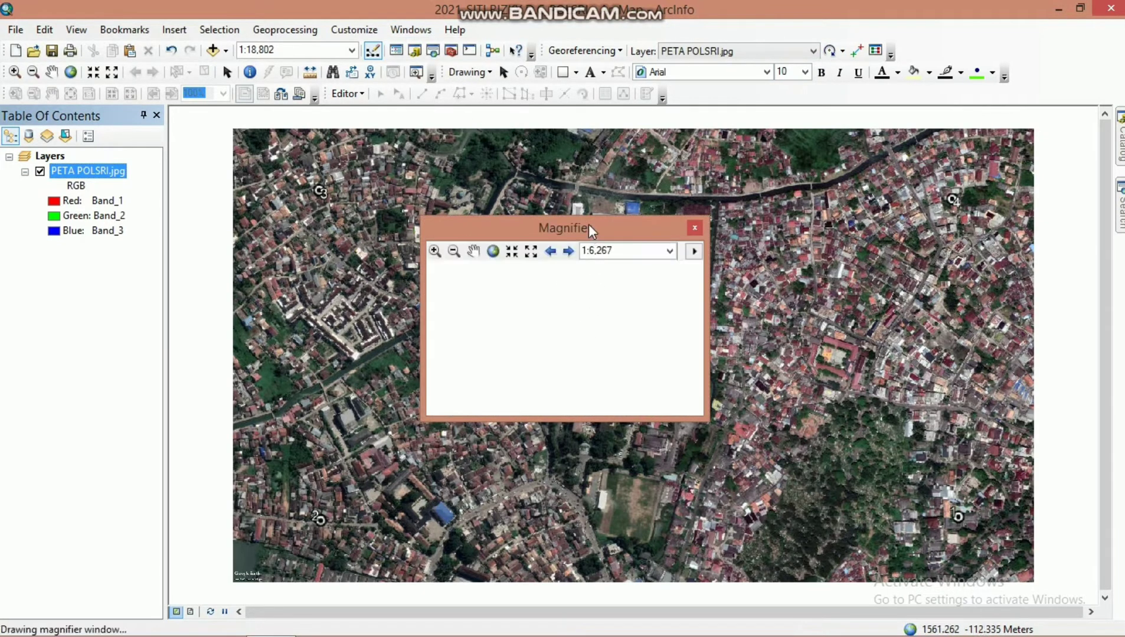
left_click_drag(589, 224, 780, 325)
left_click_drag(867, 366, 984, 404)
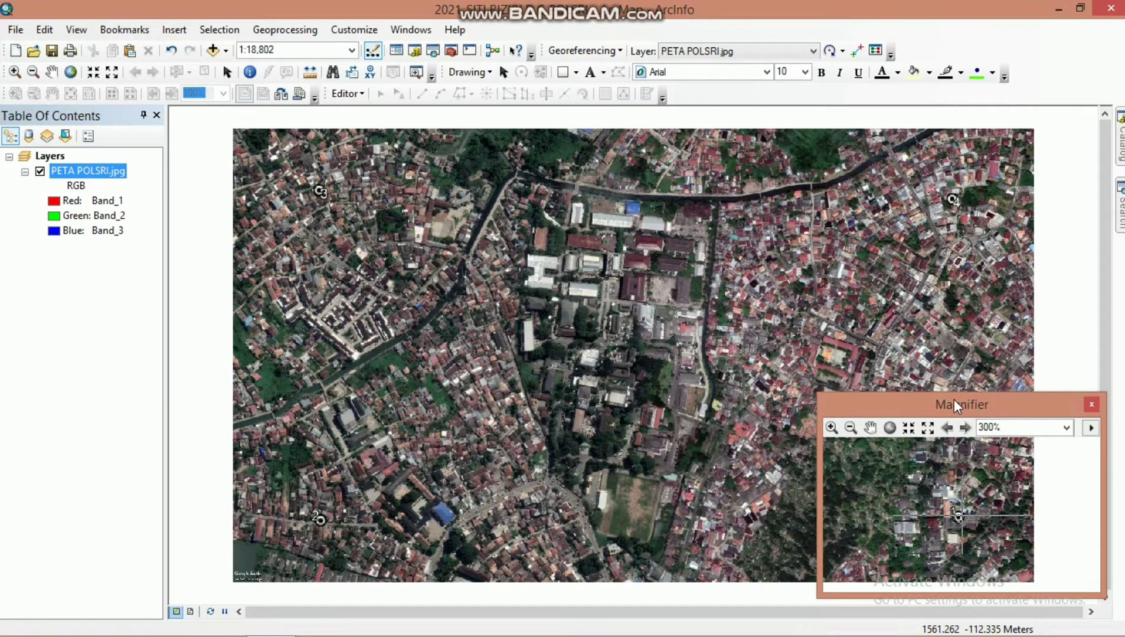
left_click(1065, 427)
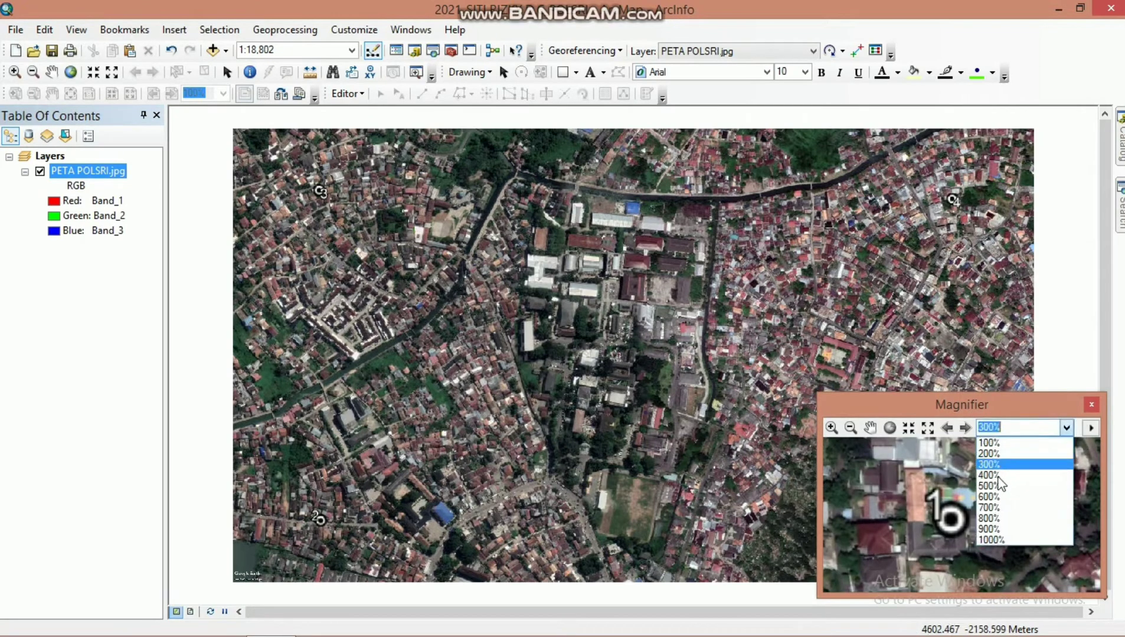
left_click(997, 488)
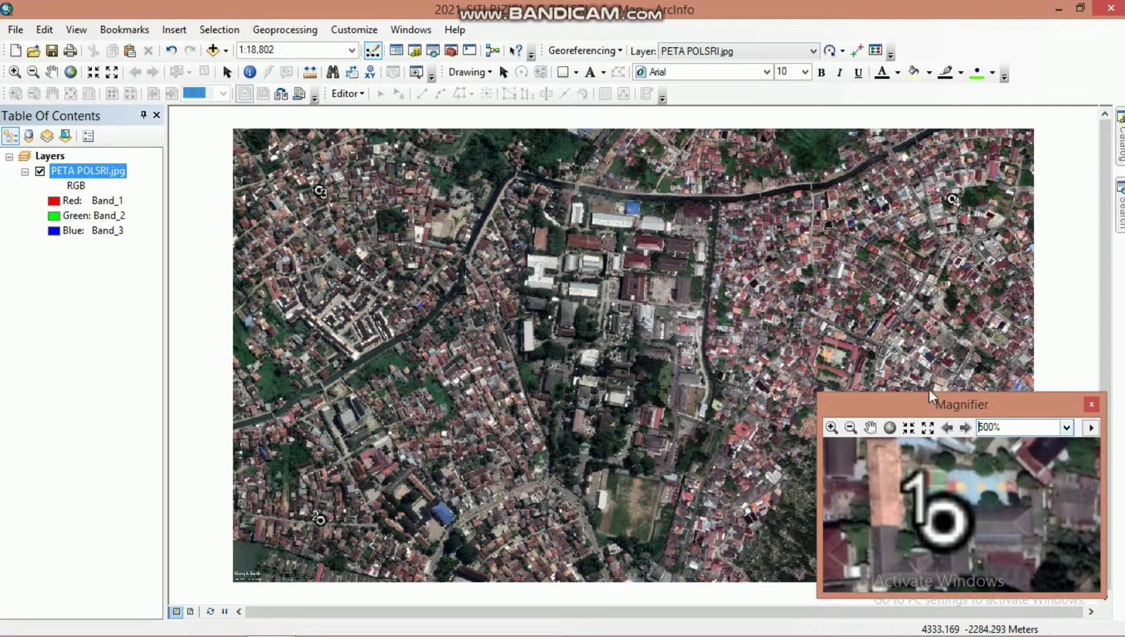
- Add a georeferencing control point at the centre of marker 1 with X 470966,69 and Y 9669819,56
left_click(856, 50)
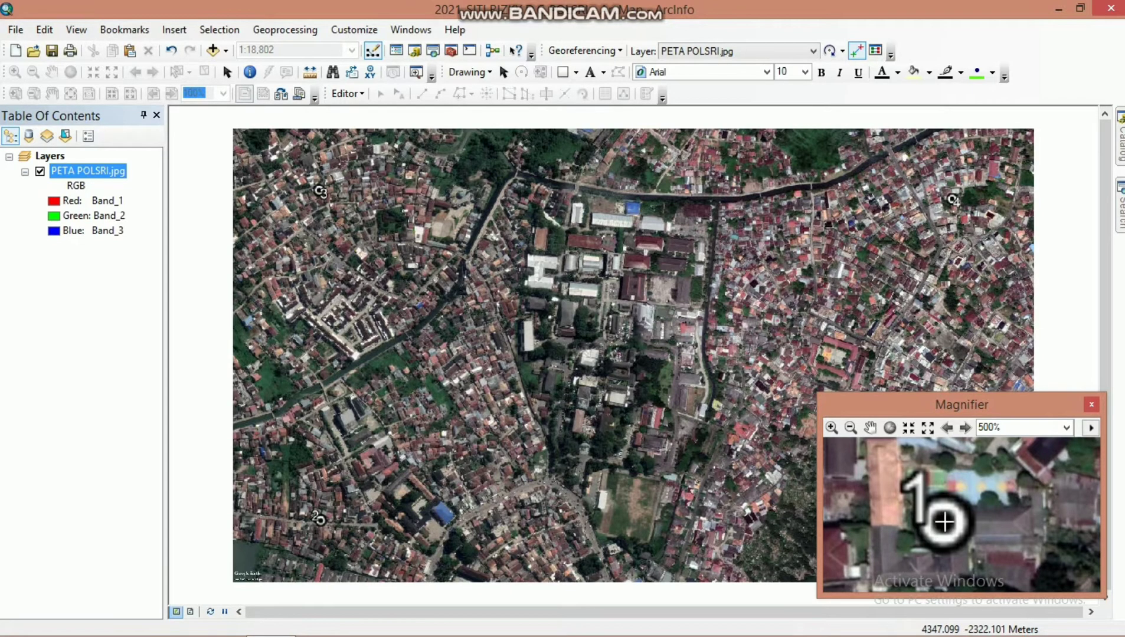
left_click(943, 522)
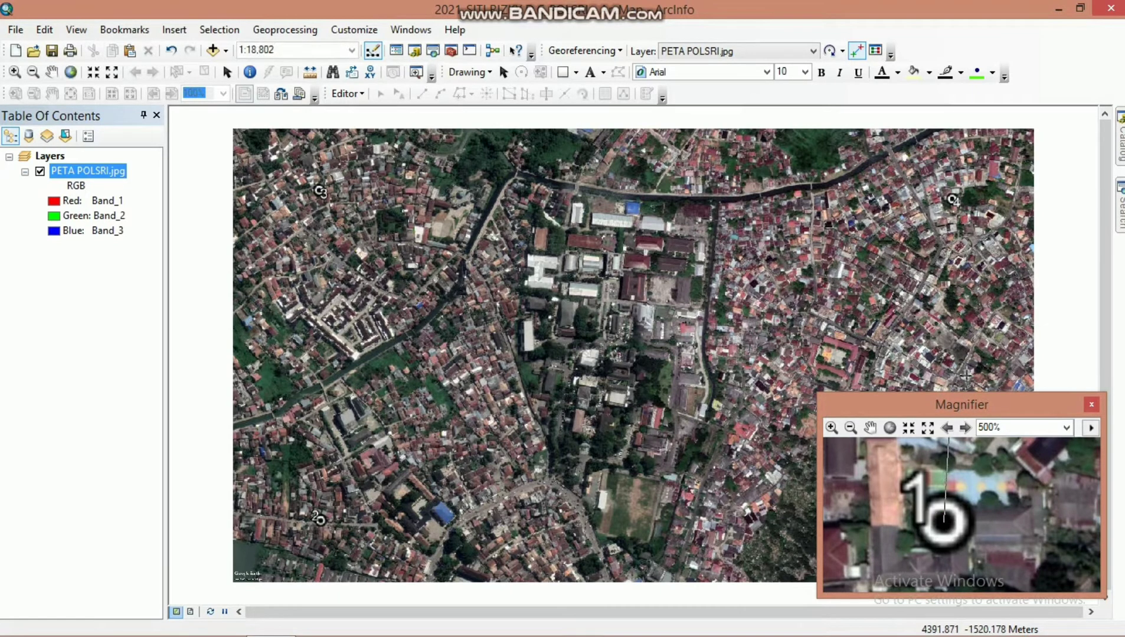
right_click(972, 372)
left_click(1001, 379)
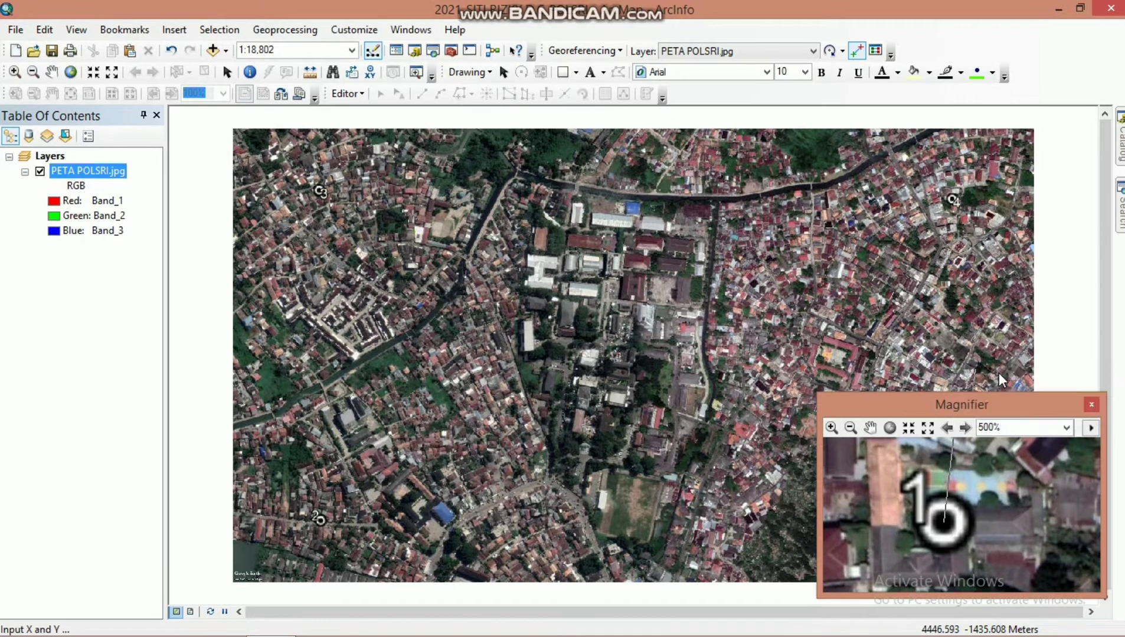
key("BackSpace")
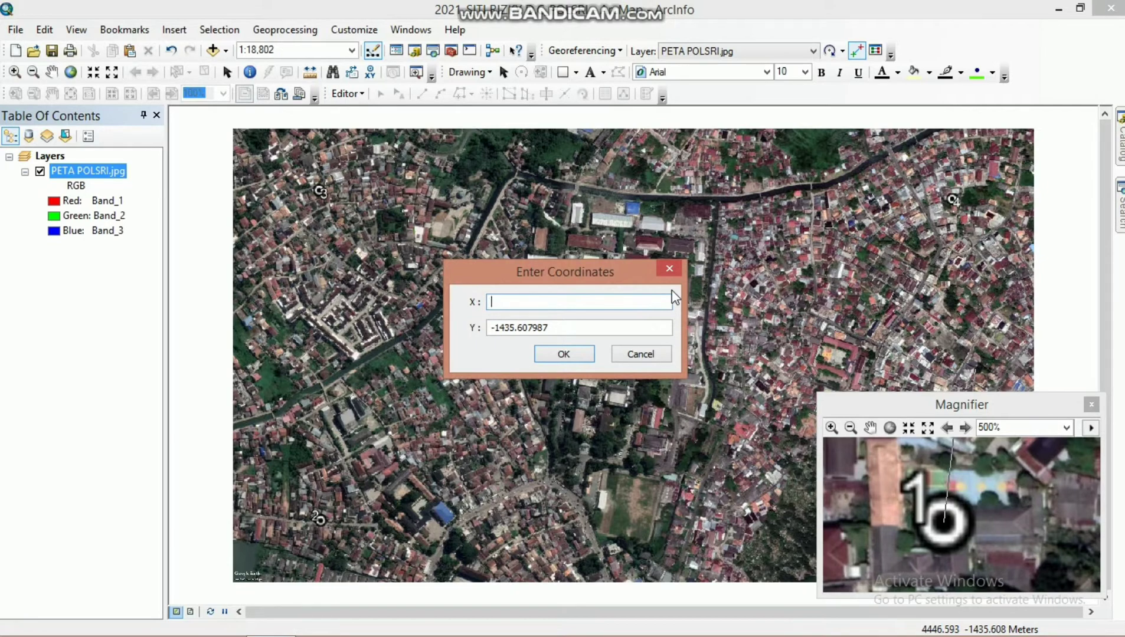
type("470966,69")
left_click_drag(603, 331, 466, 333)
key("BackSpace")
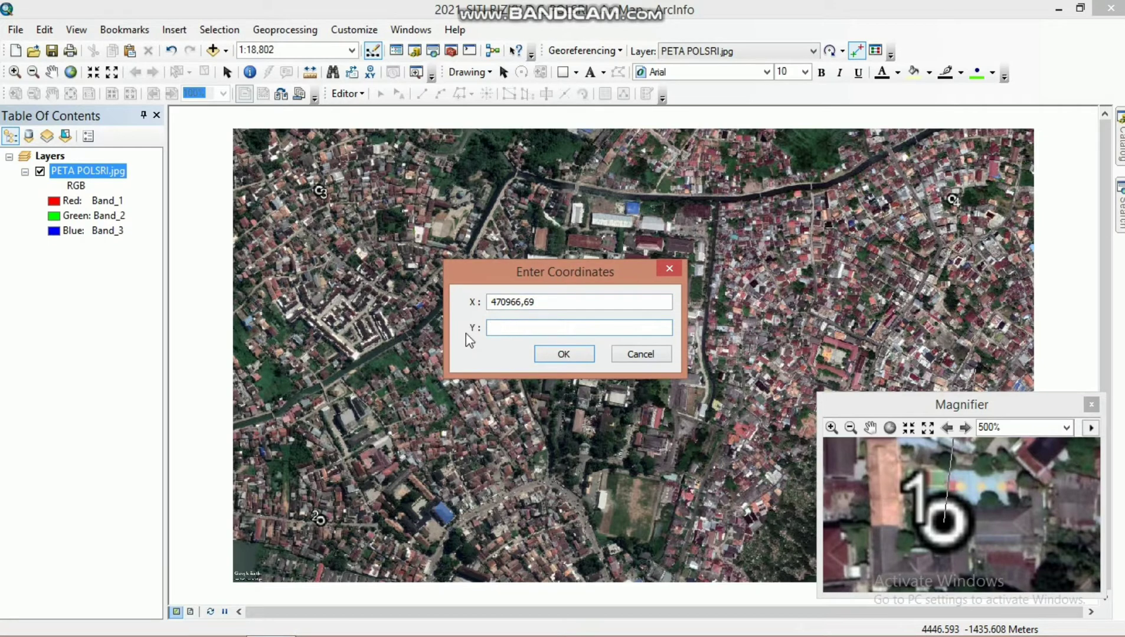
type("9669819,56")
left_click(561, 353)
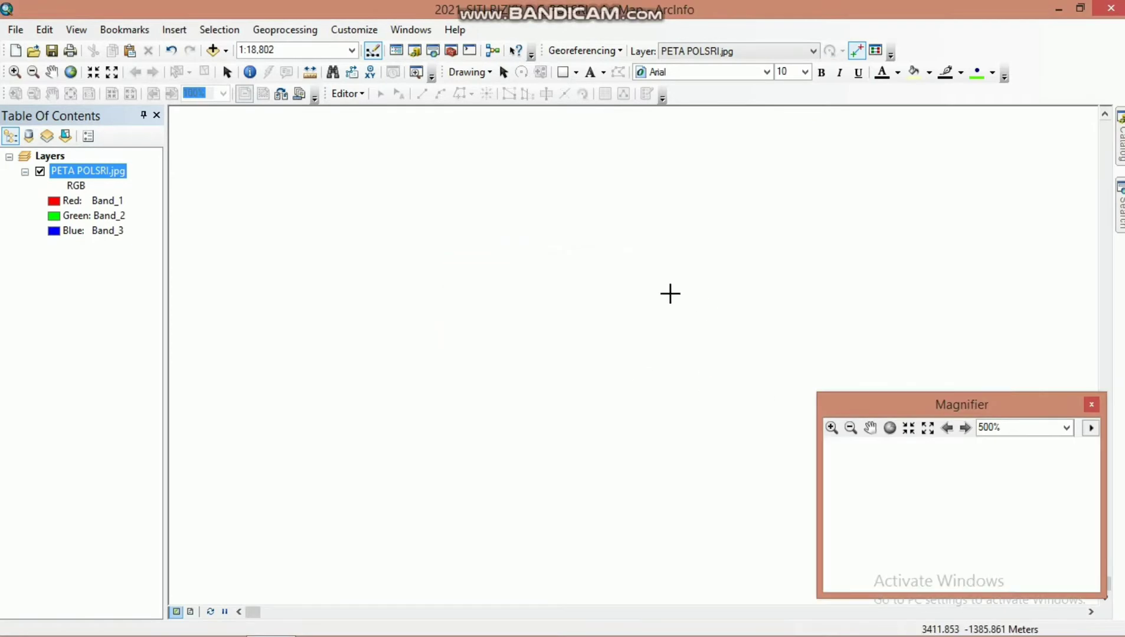
- Add a georeferencing control point at the centre of marker 2 with X 469755,18 and Y 9669813,66, using the Magnifier
right_click(92, 170)
left_click(159, 257)
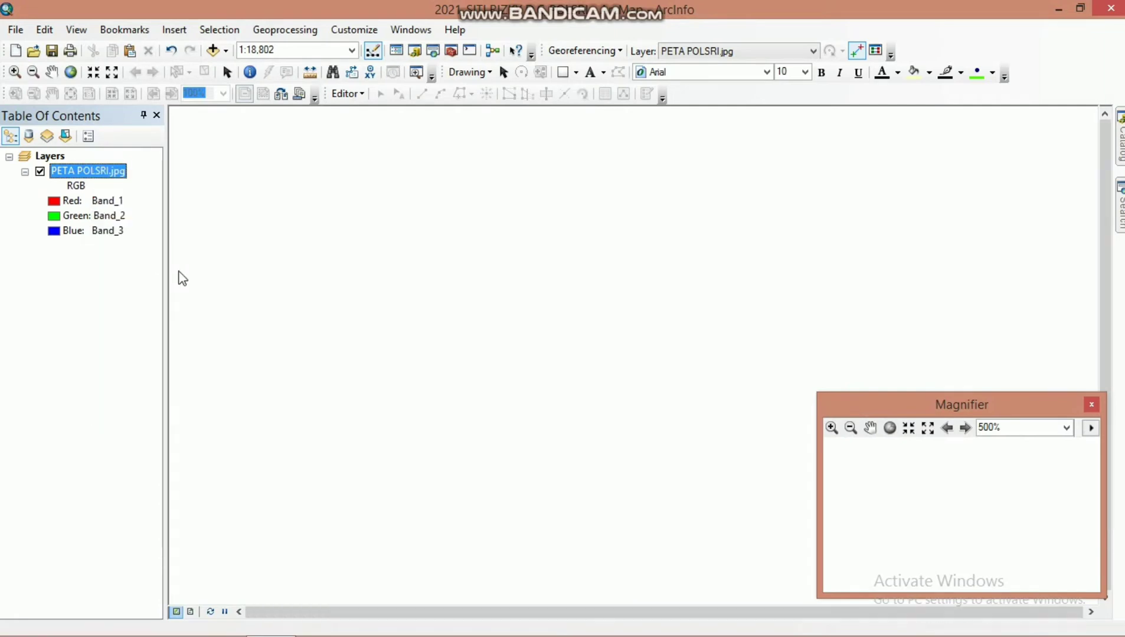
left_click_drag(880, 400, 236, 404)
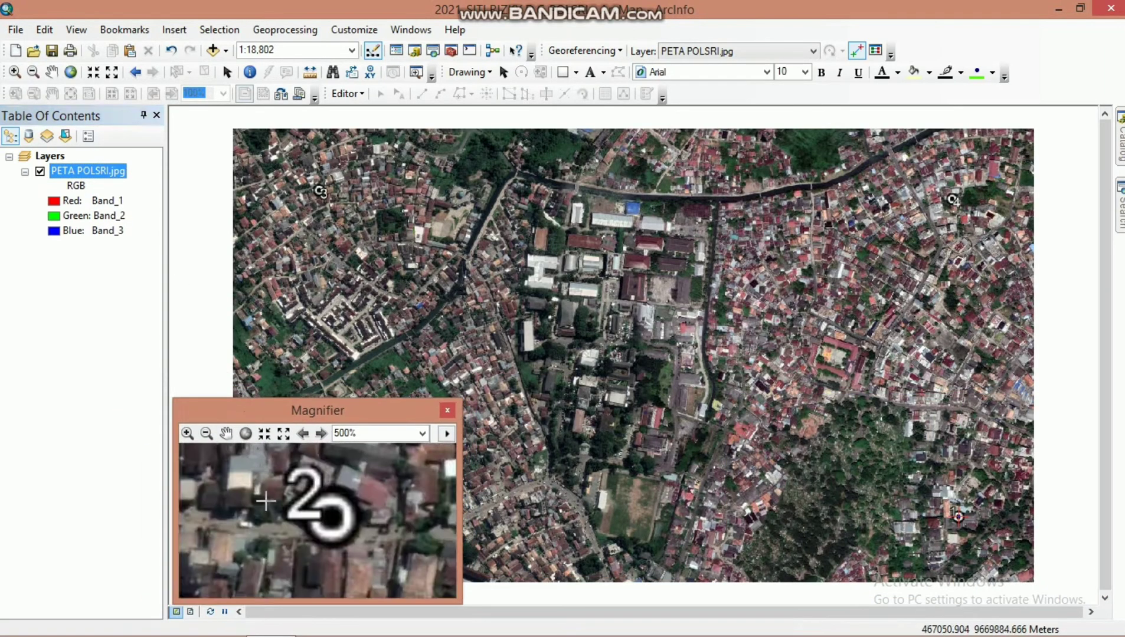
left_click(331, 519)
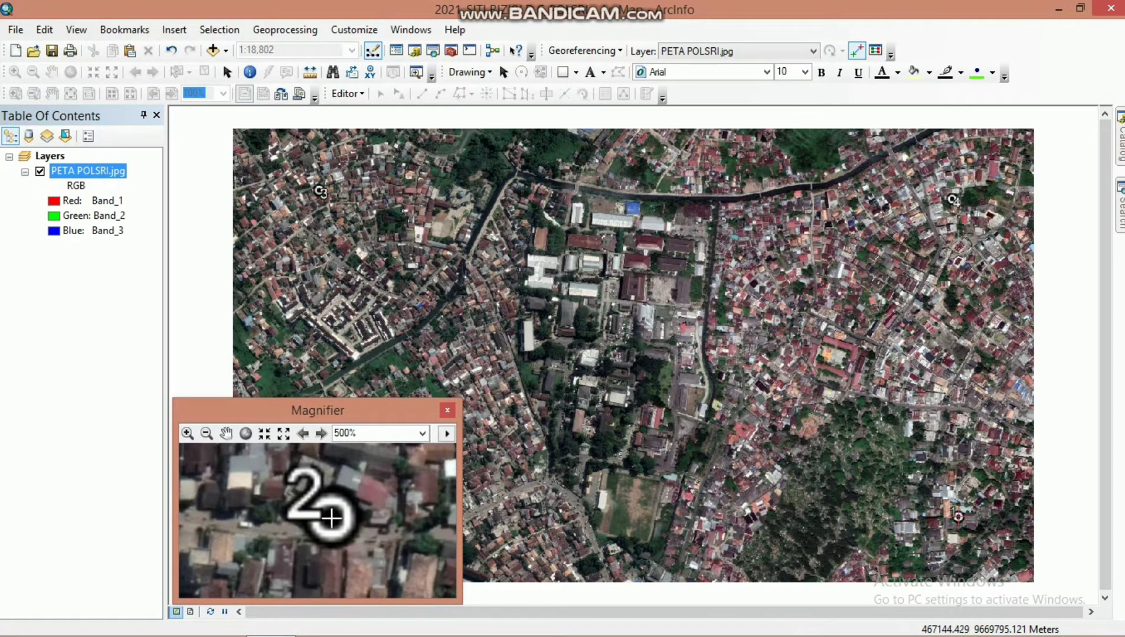
right_click(383, 373)
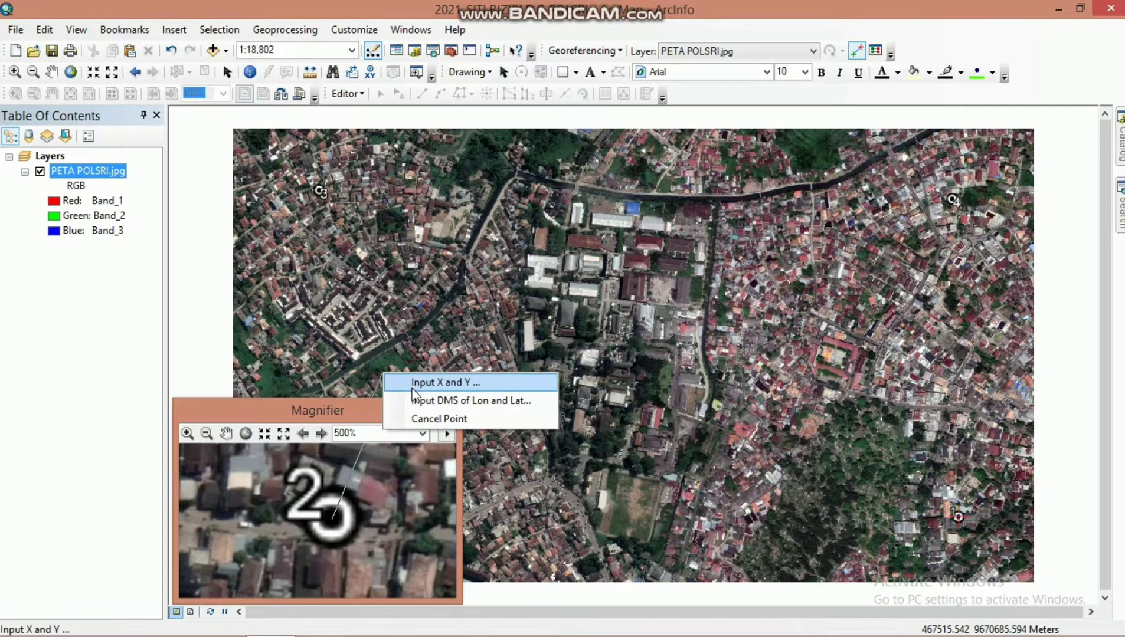
left_click(413, 382)
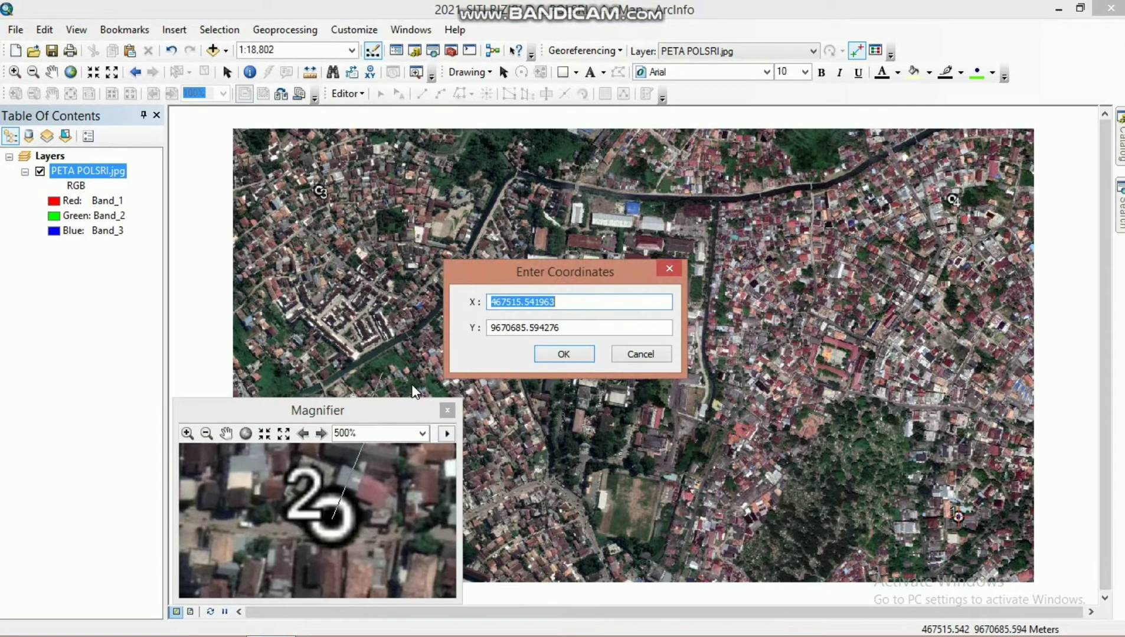
key("BackSpace")
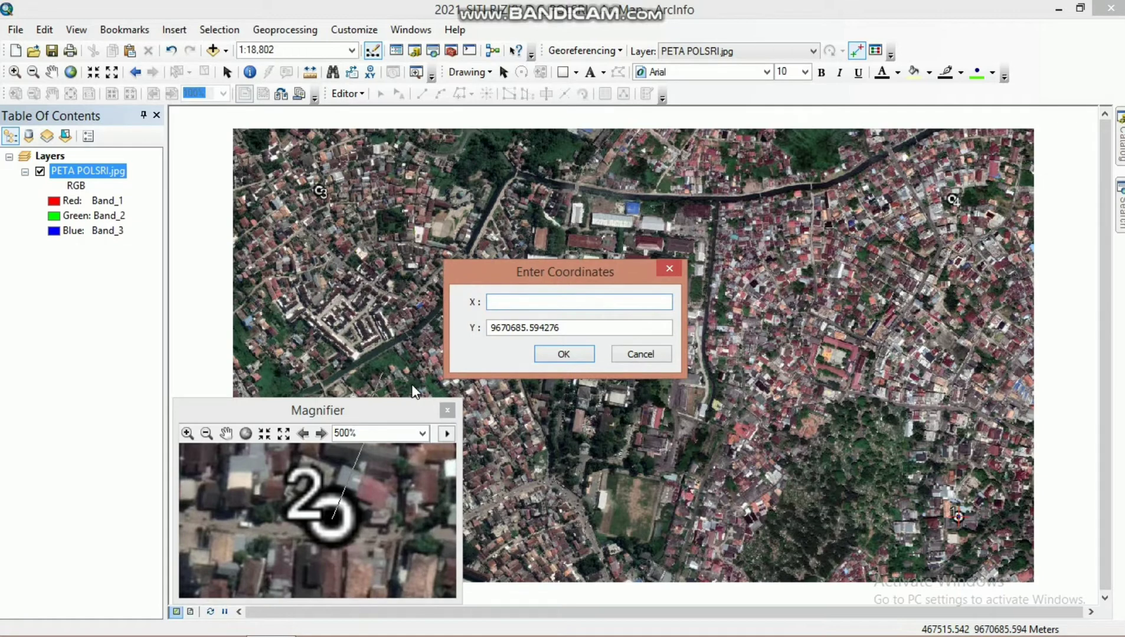
type("469755,18")
key("BackSpace")
key("BackSpace")
key("BackSpace")
key("BackSpace")
key("BackSpace")
key("BackSpace")
key("BackSpace")
key("BackSpace")
key("BackSpace")
key("BackSpace")
key("BackSpace")
key("BackSpace")
key("BackSpace")
key("BackSpace")
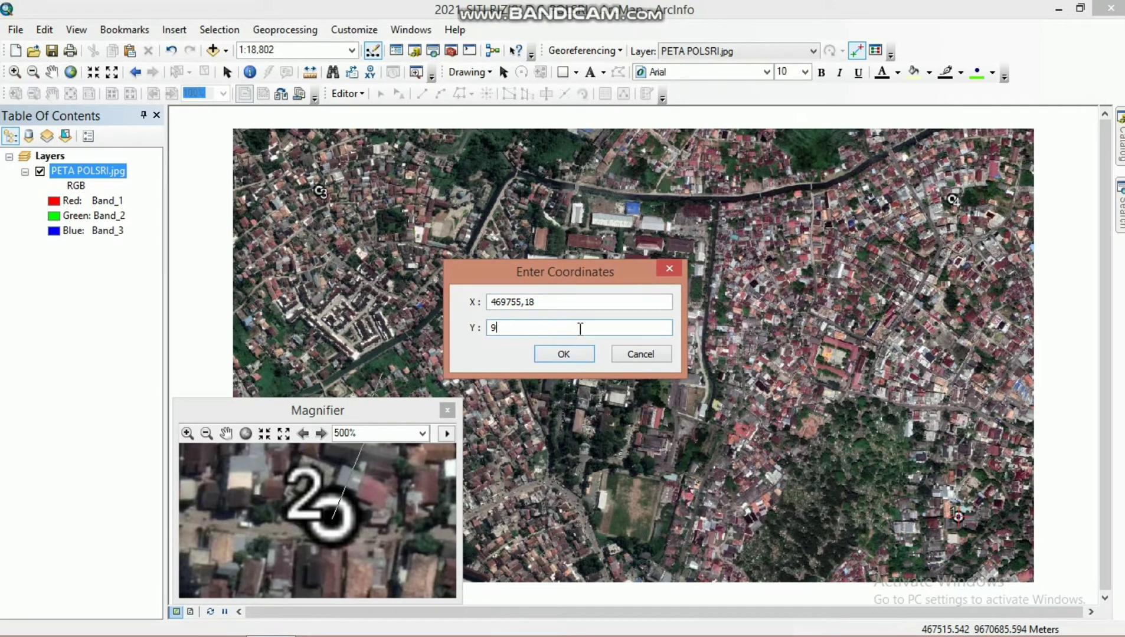
type("9669813,66")
left_click(565, 356)
- Add a georeferencing control point at the centre of marker 3 with X 469740,24 and Y 9670443,56, using the Magnifier
left_click_drag(288, 408, 315, 406)
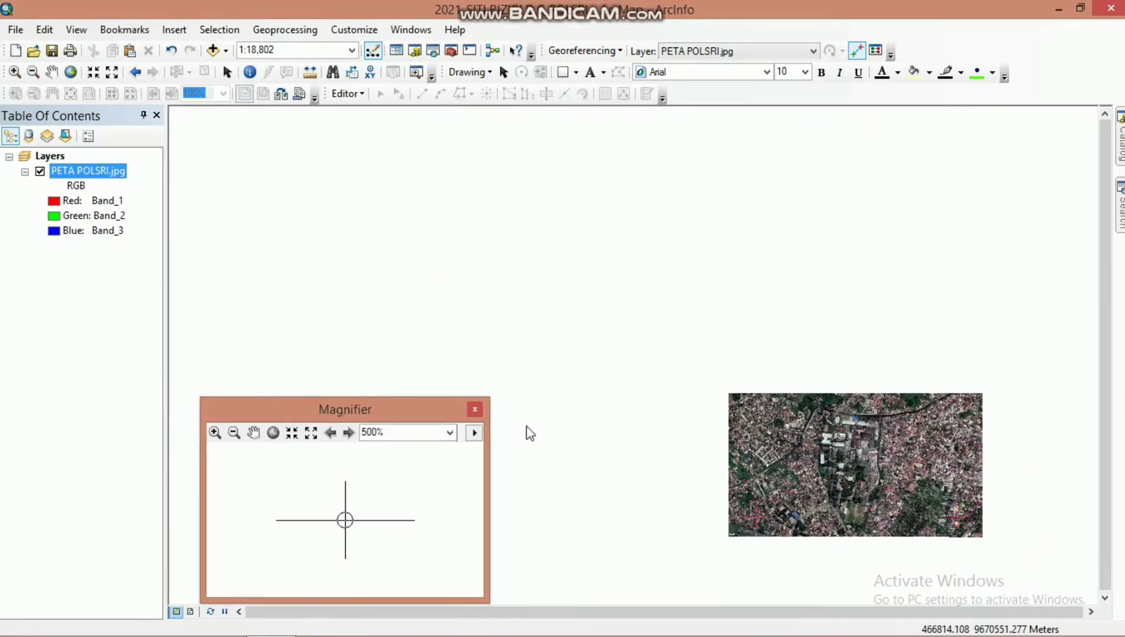
left_click_drag(530, 434, 748, 303)
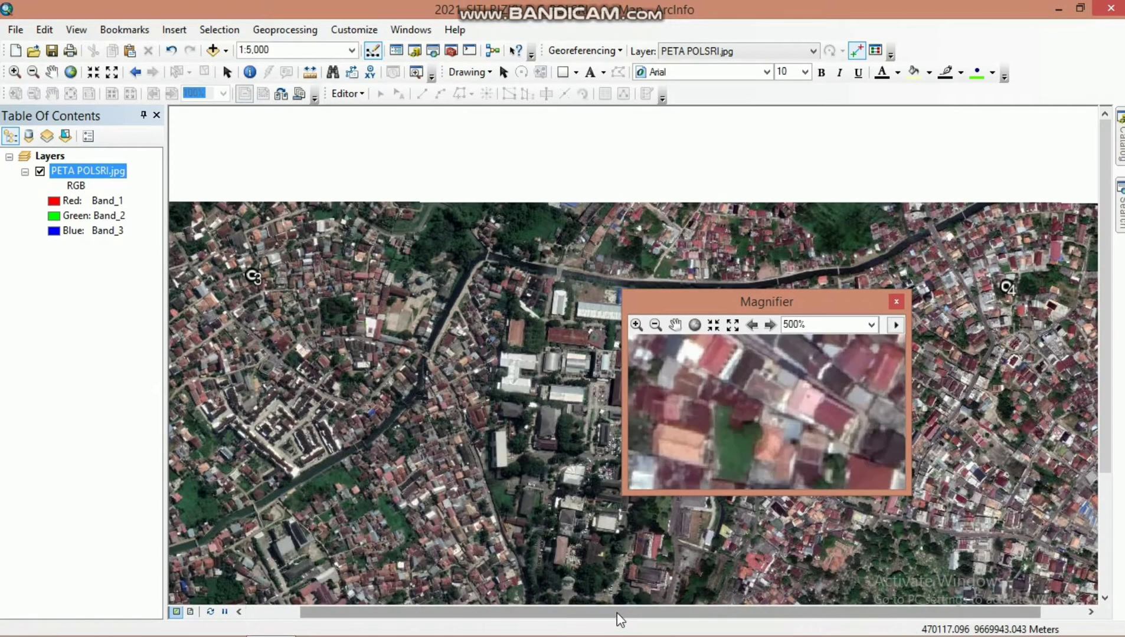
left_click_drag(617, 614, 564, 614)
left_click_drag(803, 307, 478, 245)
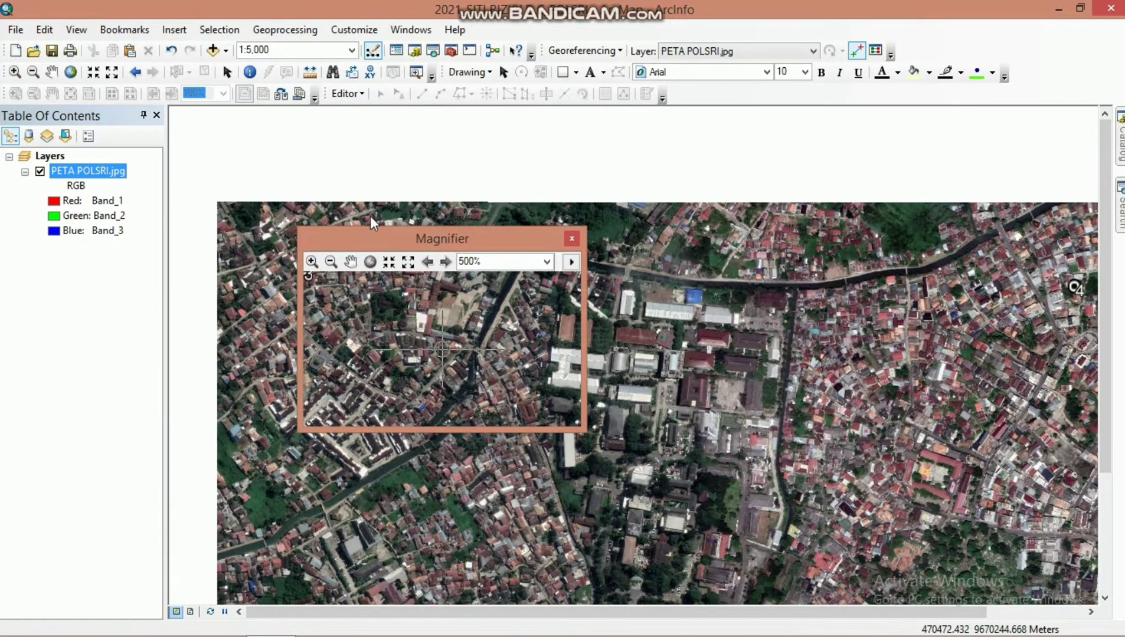
left_click_drag(372, 221, 358, 174)
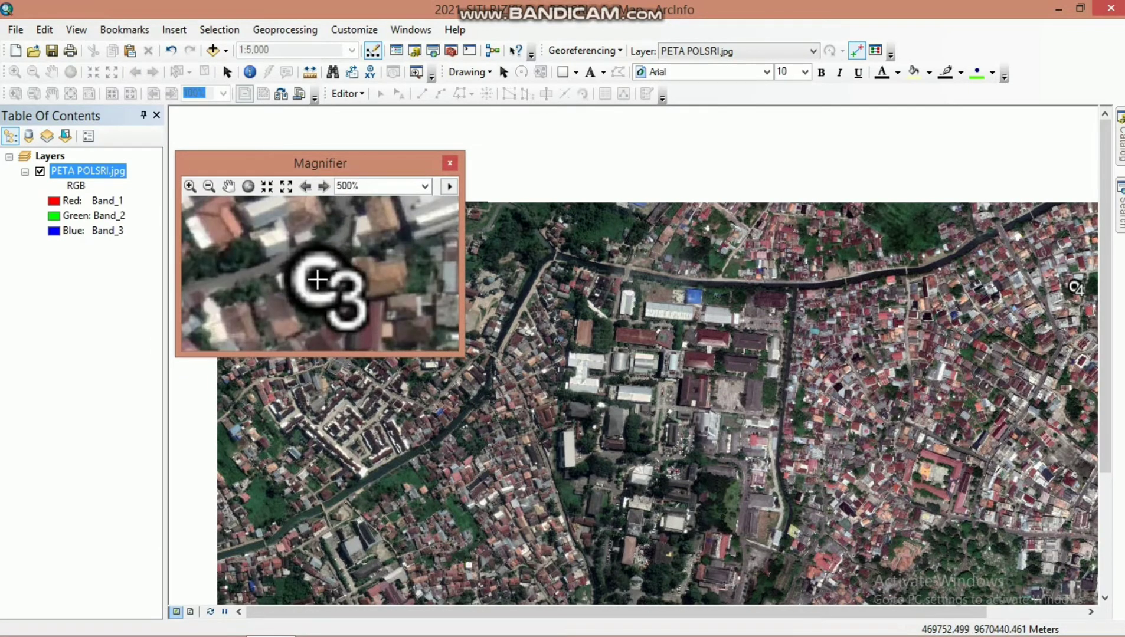
left_click(318, 280)
right_click(538, 262)
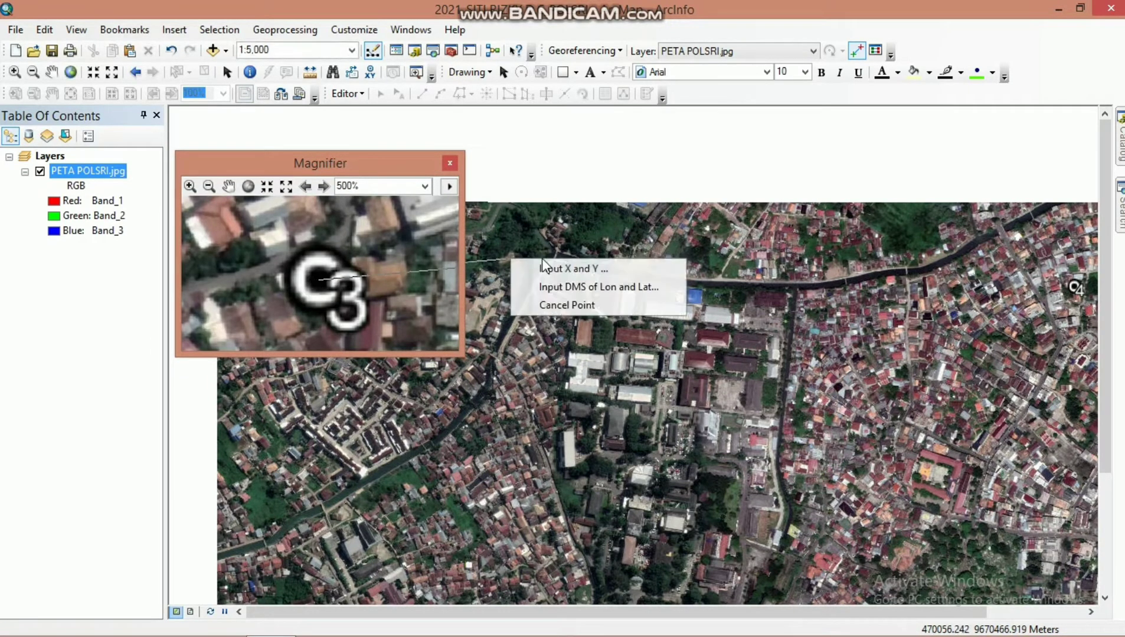
left_click(555, 266)
key("BackSpace")
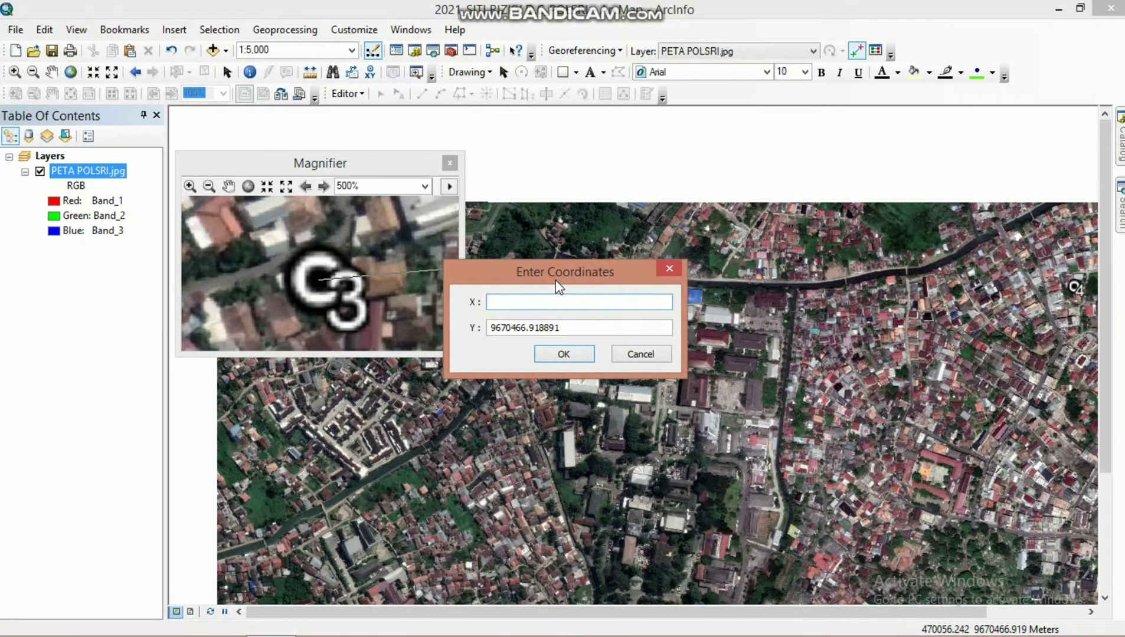
type("469740,24")
key("Tab")
key("BackSpace")
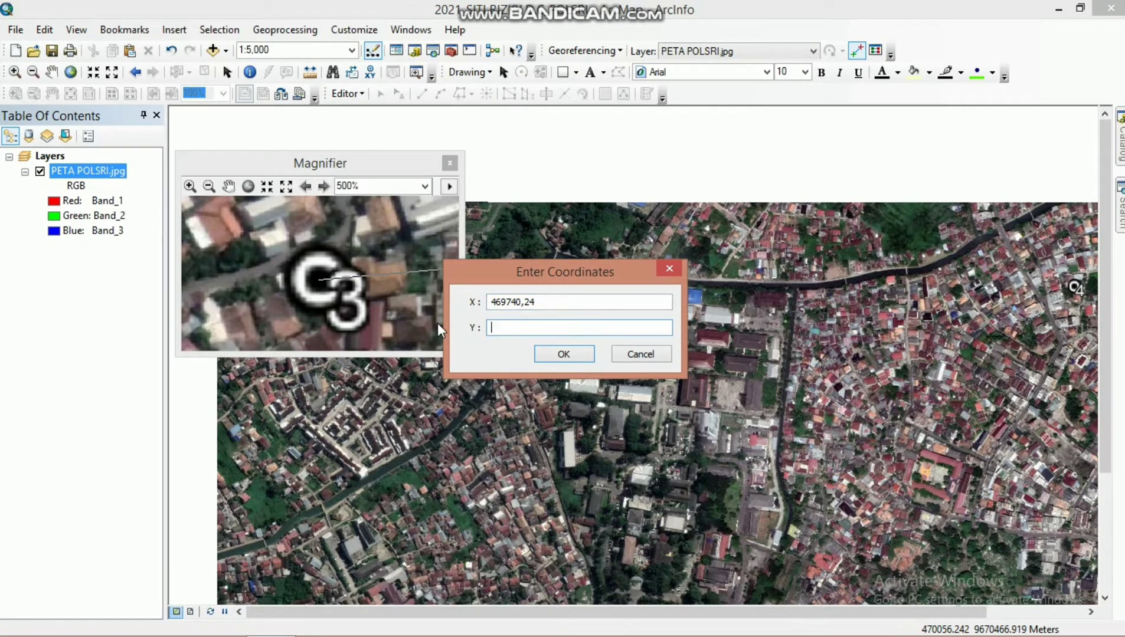
type("9670443,56")
left_click(563, 354)
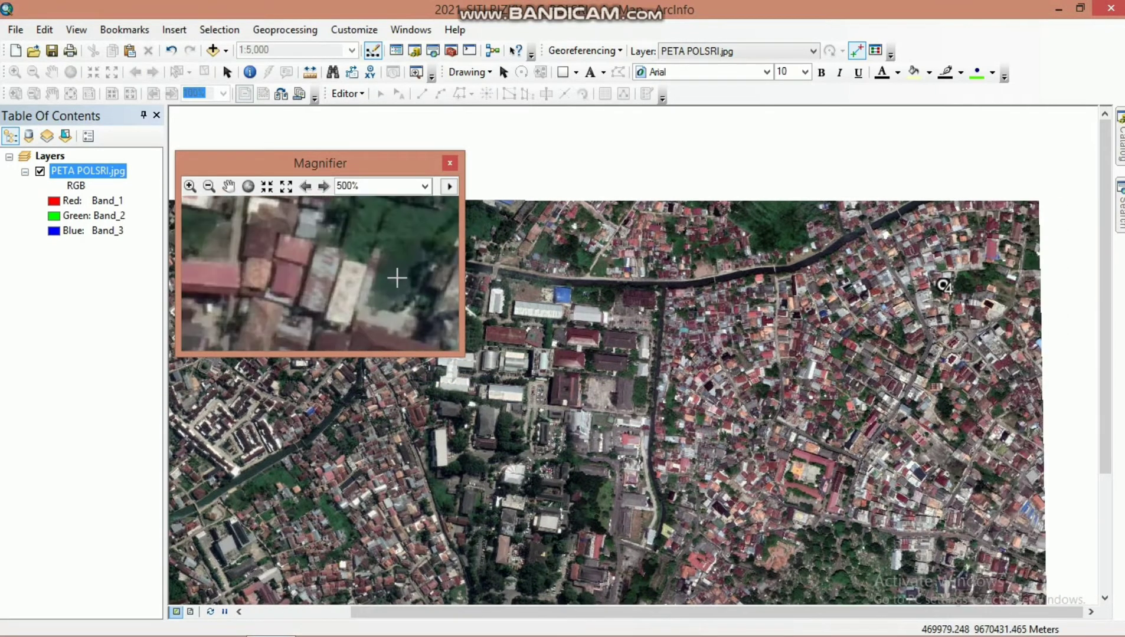
- Add a georeferencing control point at the centre of marker 4 with X 470967,23 and Y 9670425,97, and close the Magnifier
left_click_drag(387, 177, 1013, 182)
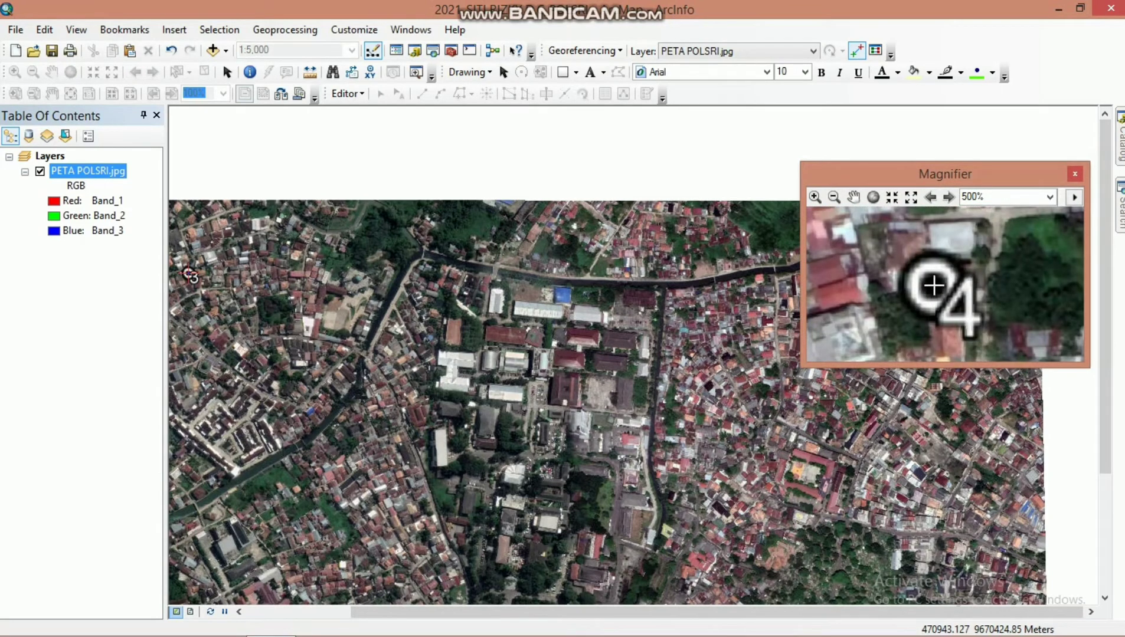
right_click(954, 152)
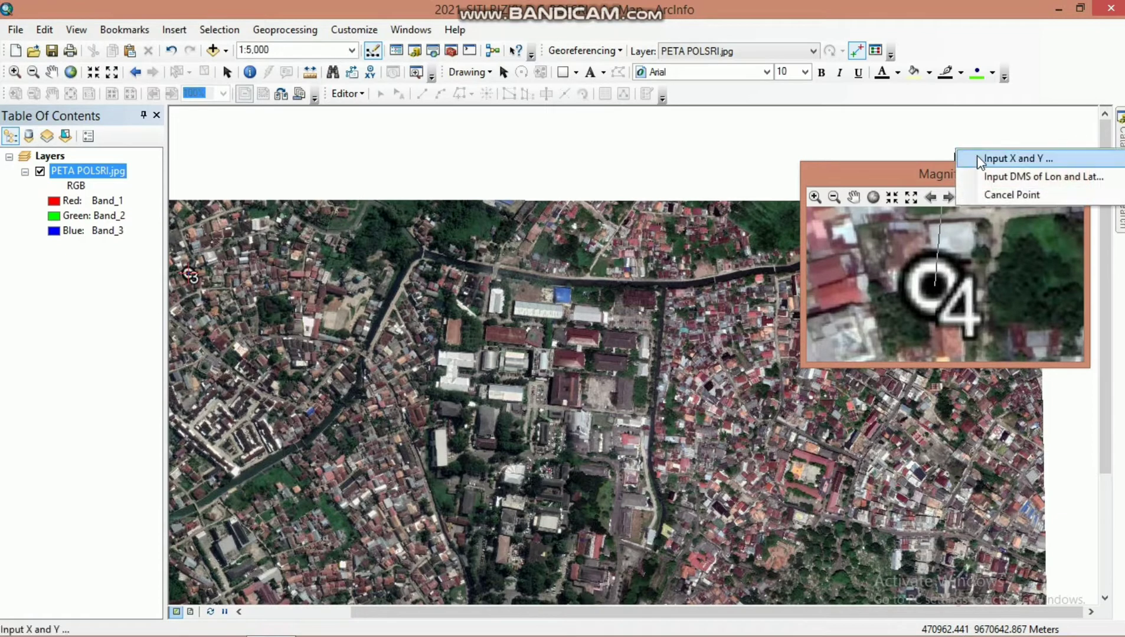
left_click(977, 155)
key("BackSpace")
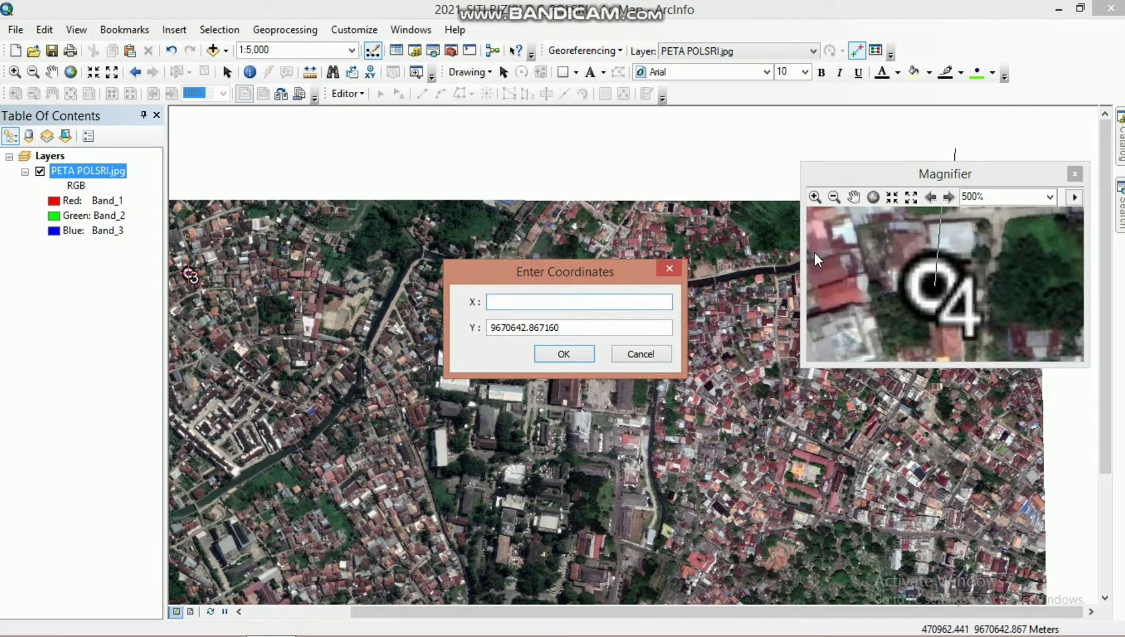
type("470967,23")
left_click_drag(584, 334, 480, 328)
key("BackSpace")
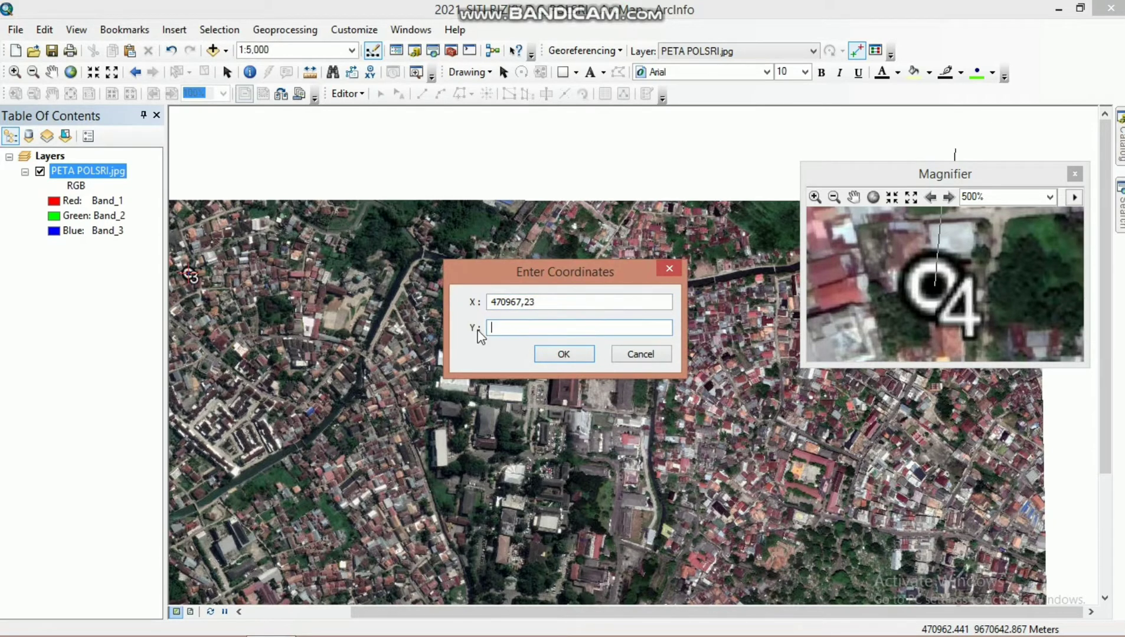
type("9670425,97")
left_click(564, 354)
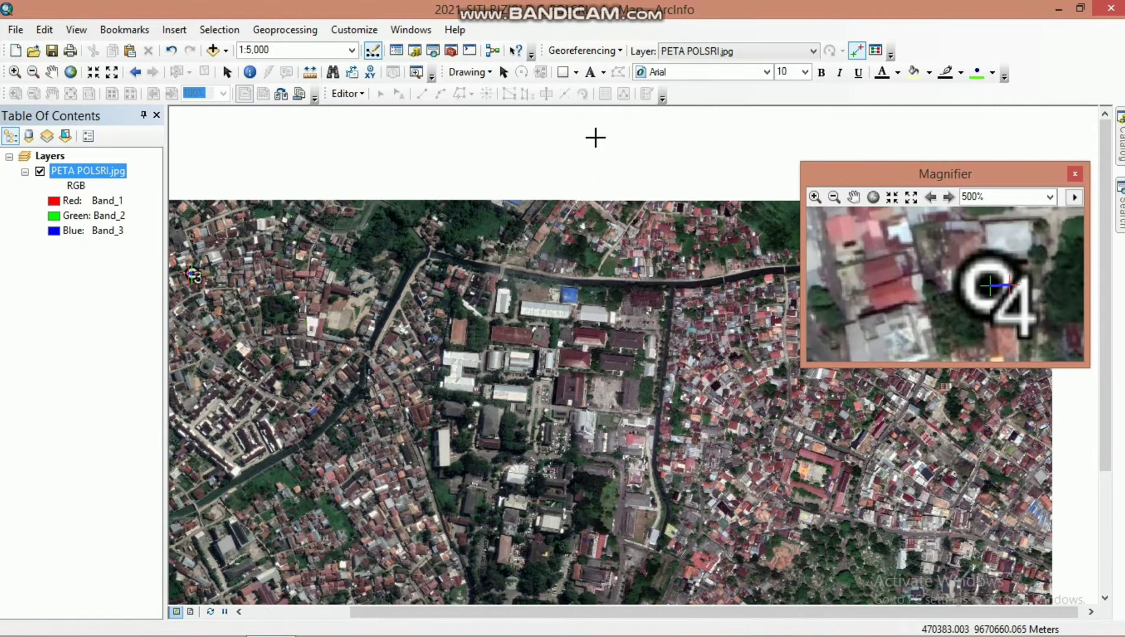
left_click(1074, 174)
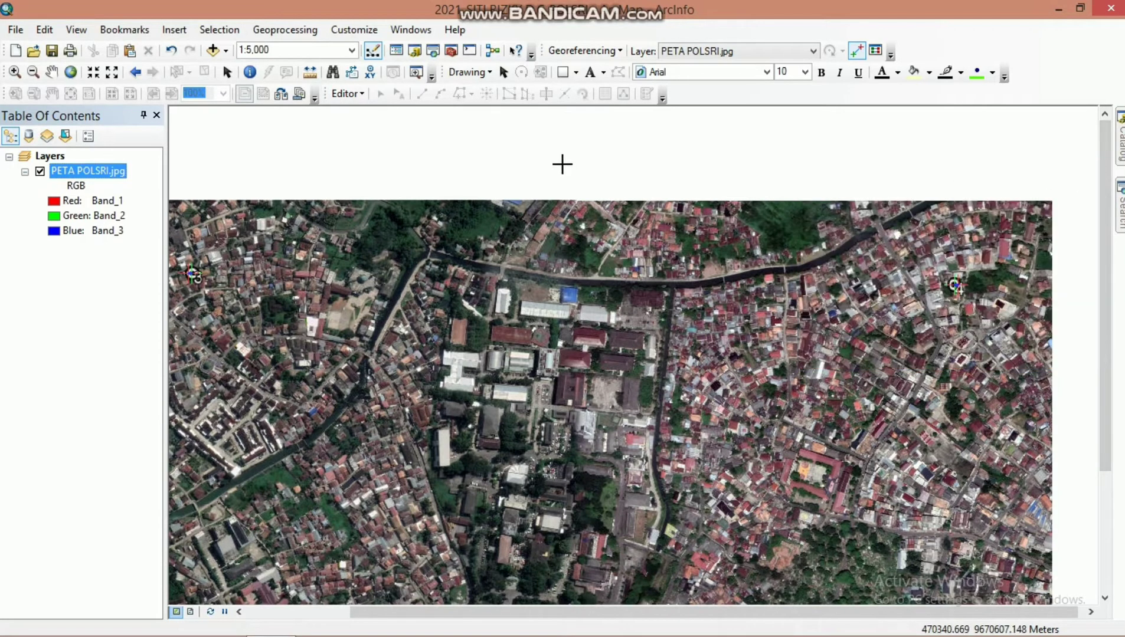
- Set the link table's transformation to Adjust and leave the control point tool
left_click(876, 53)
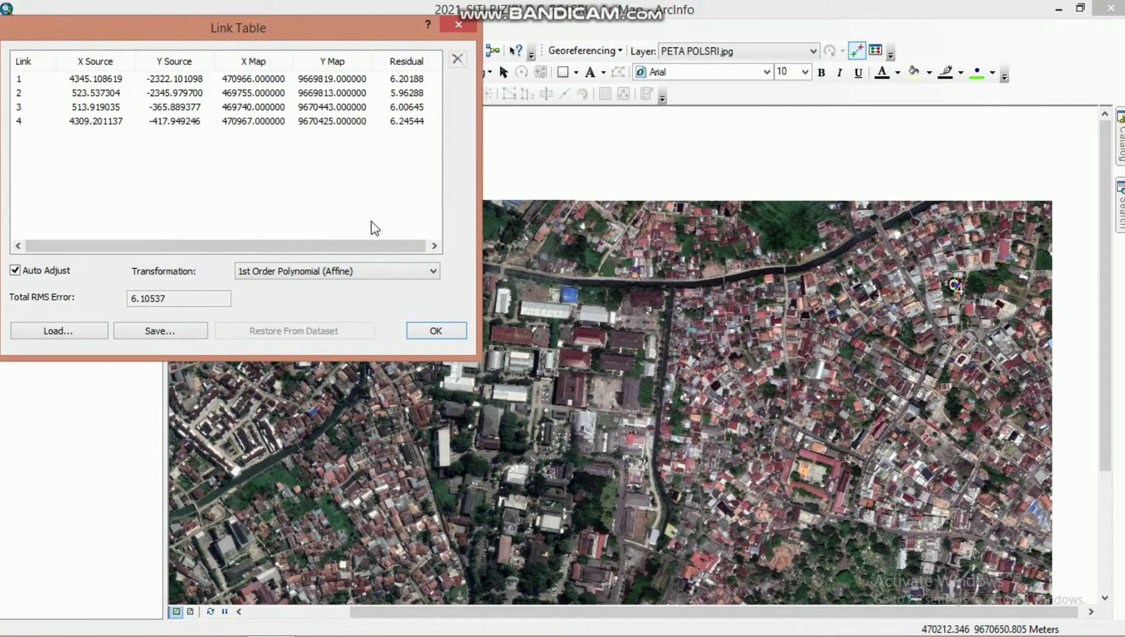
left_click(358, 272)
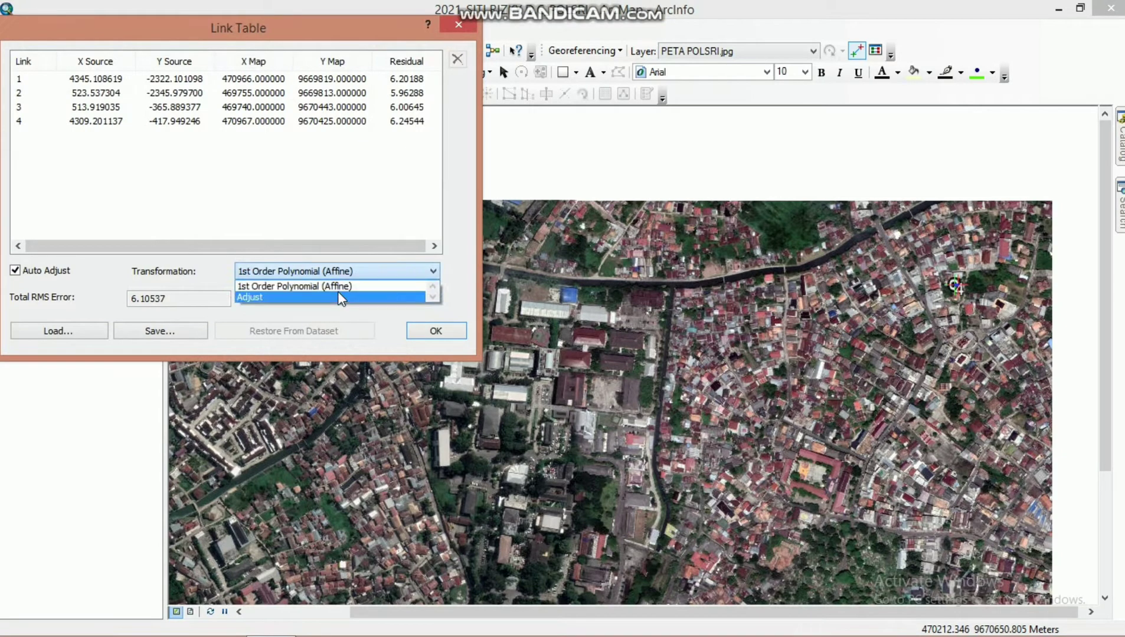
left_click(341, 298)
left_click(434, 331)
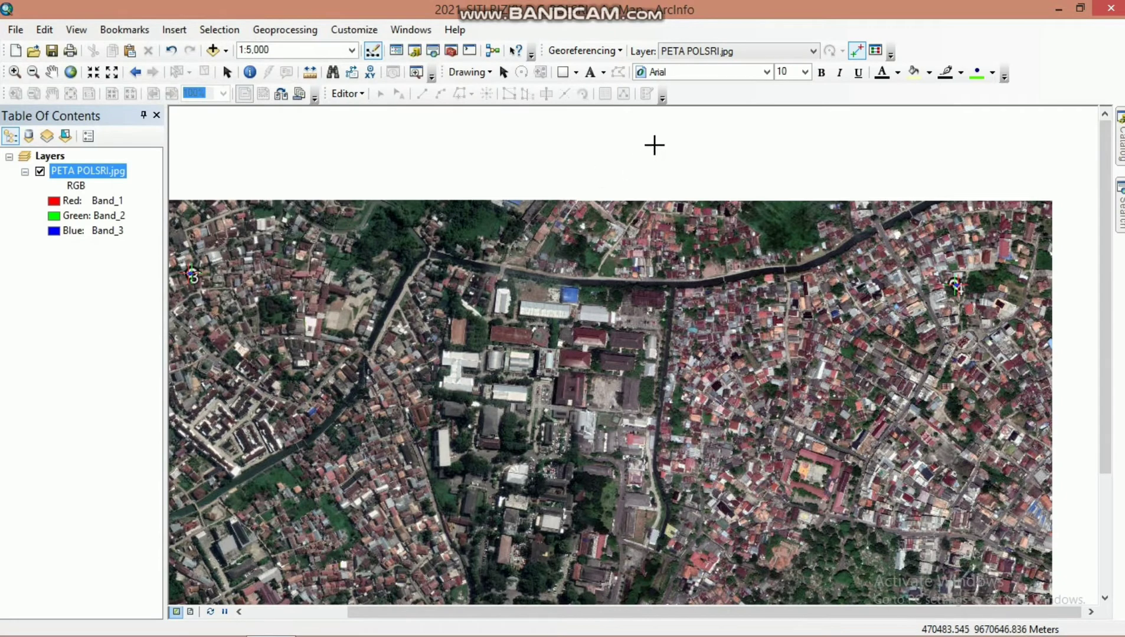
left_click(503, 71)
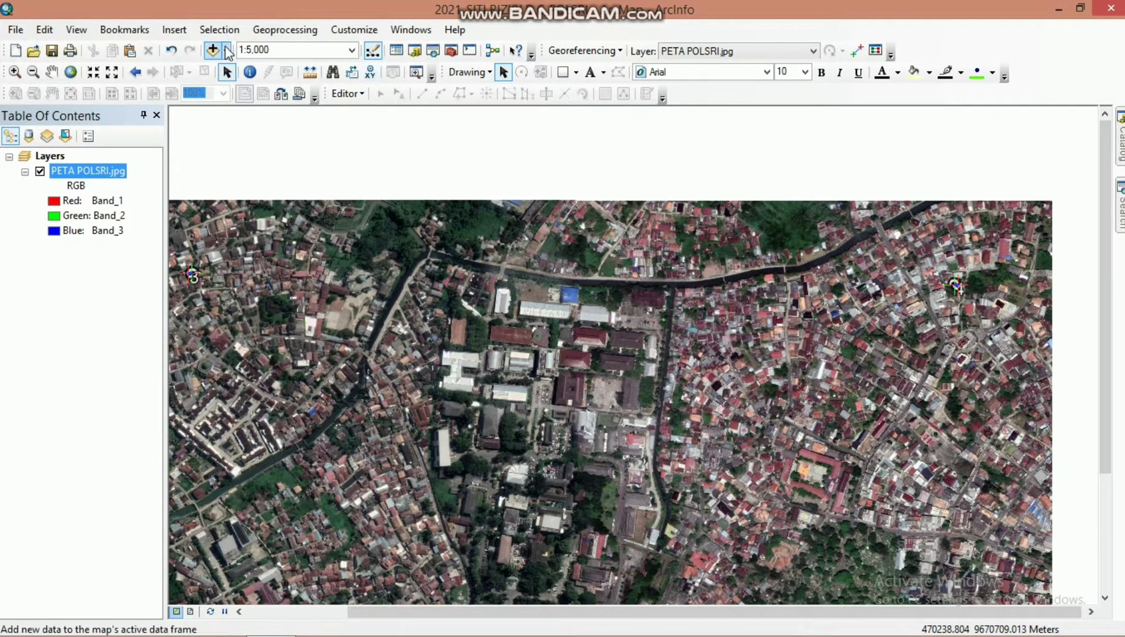
- Add the Batas Kampus, Gedung, Jalan, Kantin, Lahan Parkiran, Lapangan, Sungai and Tiang Bendera shapefiles from the PETA POLSRI folder to the map
left_click(226, 51)
left_click(233, 72)
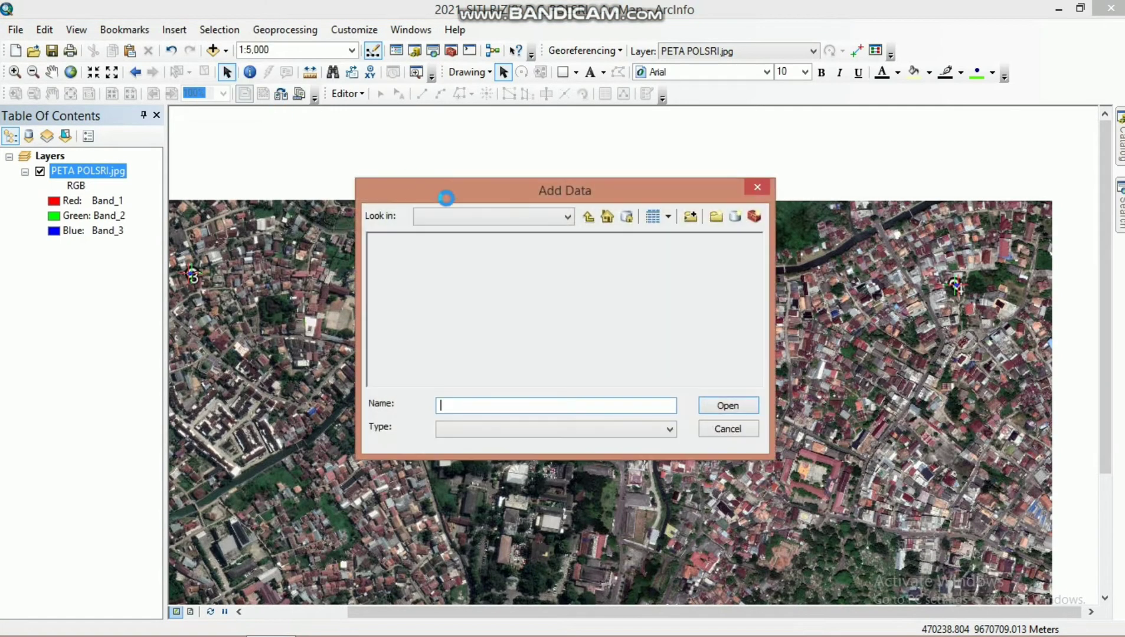
left_click(395, 242)
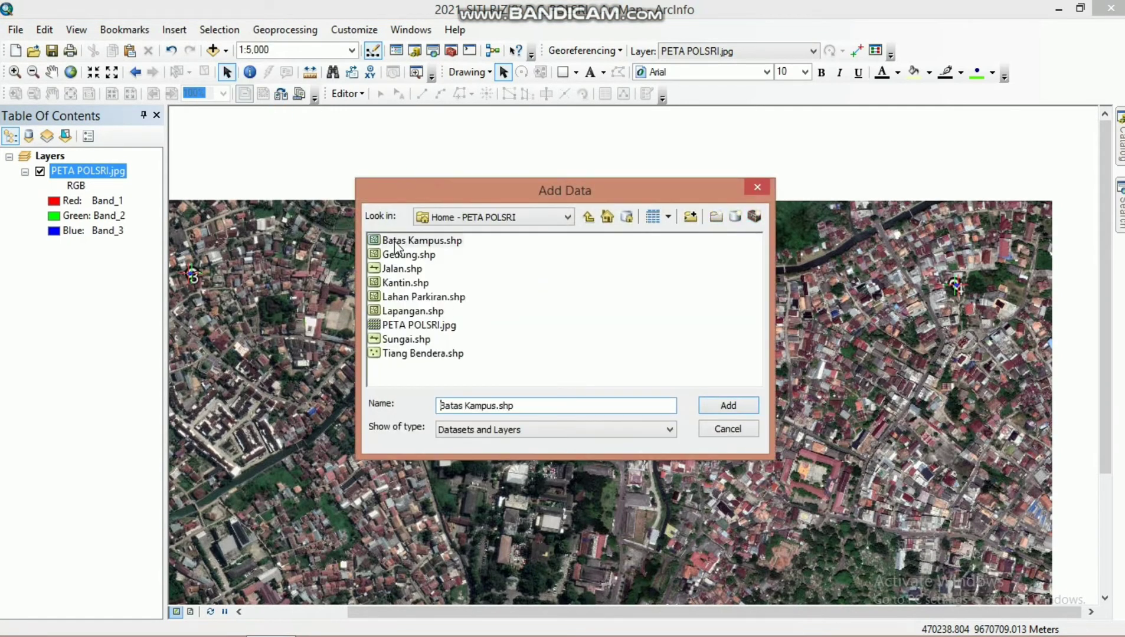
left_click(397, 258, "ctrl")
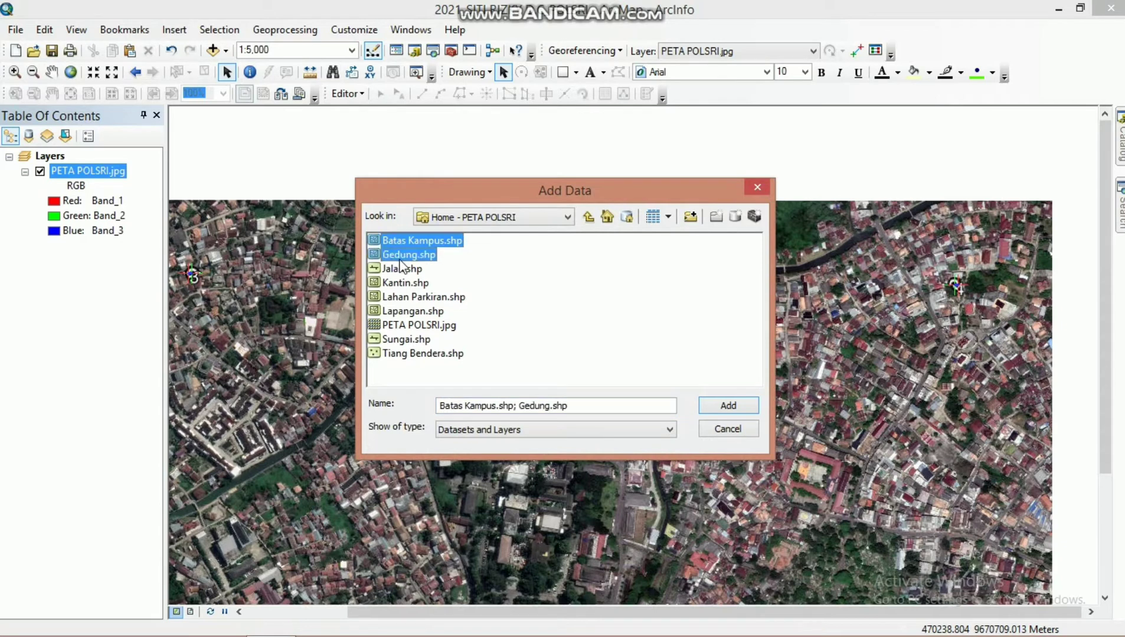
left_click(403, 270, "ctrl")
left_click(412, 284, "ctrl")
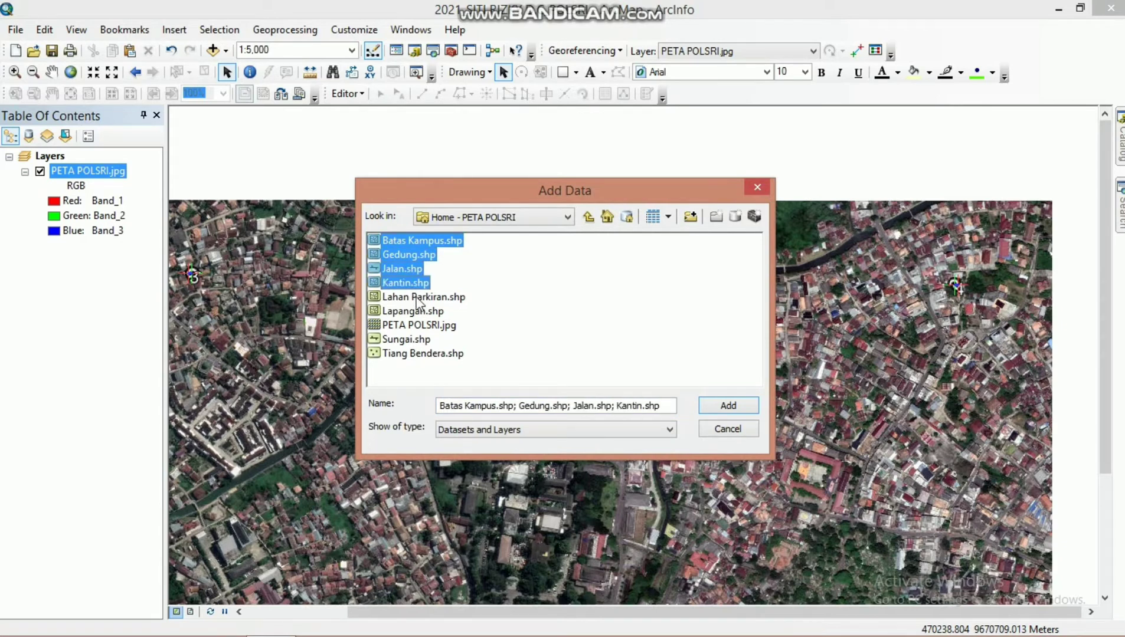
left_click(417, 298, "ctrl")
left_click(413, 313)
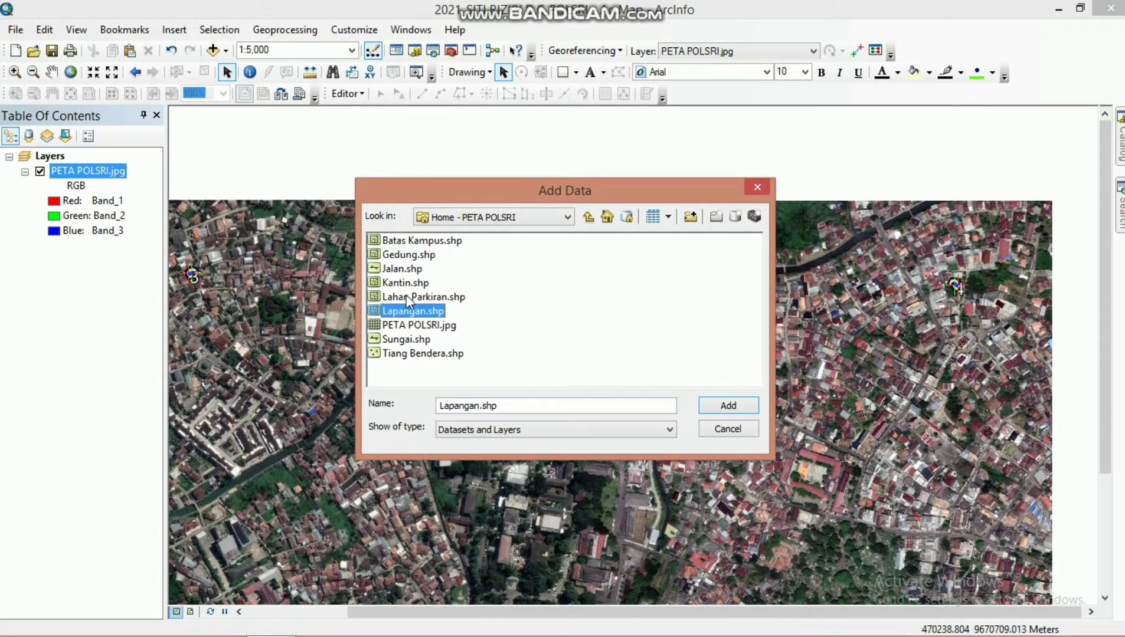
left_click(406, 295, "ctrl")
left_click(405, 284, "ctrl")
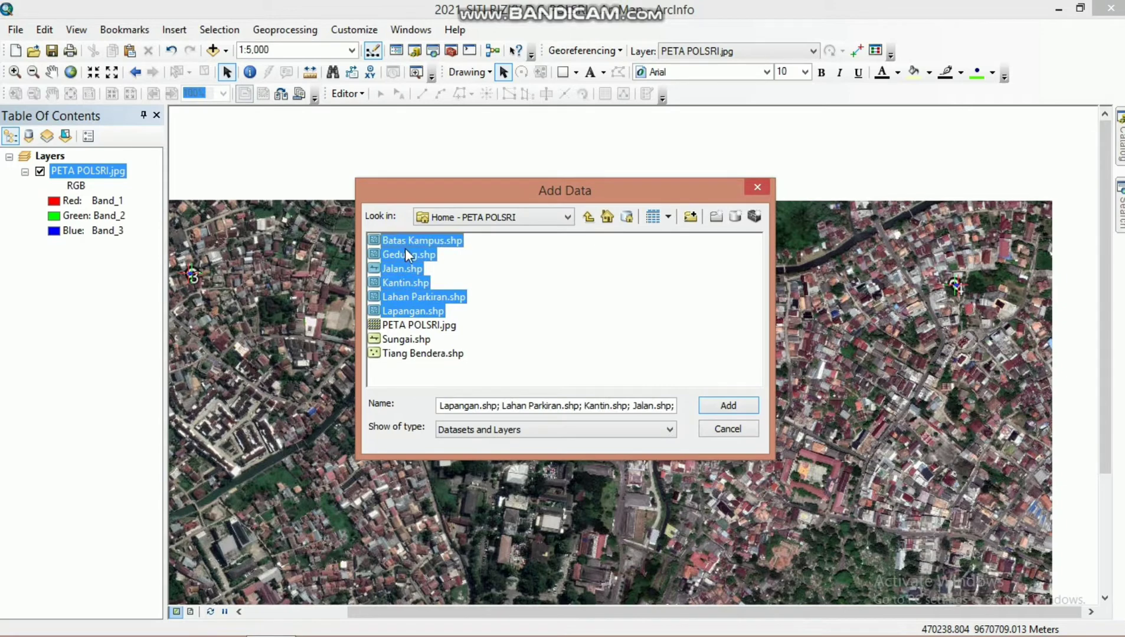
left_click(406, 340, "ctrl")
left_click(460, 355, "ctrl")
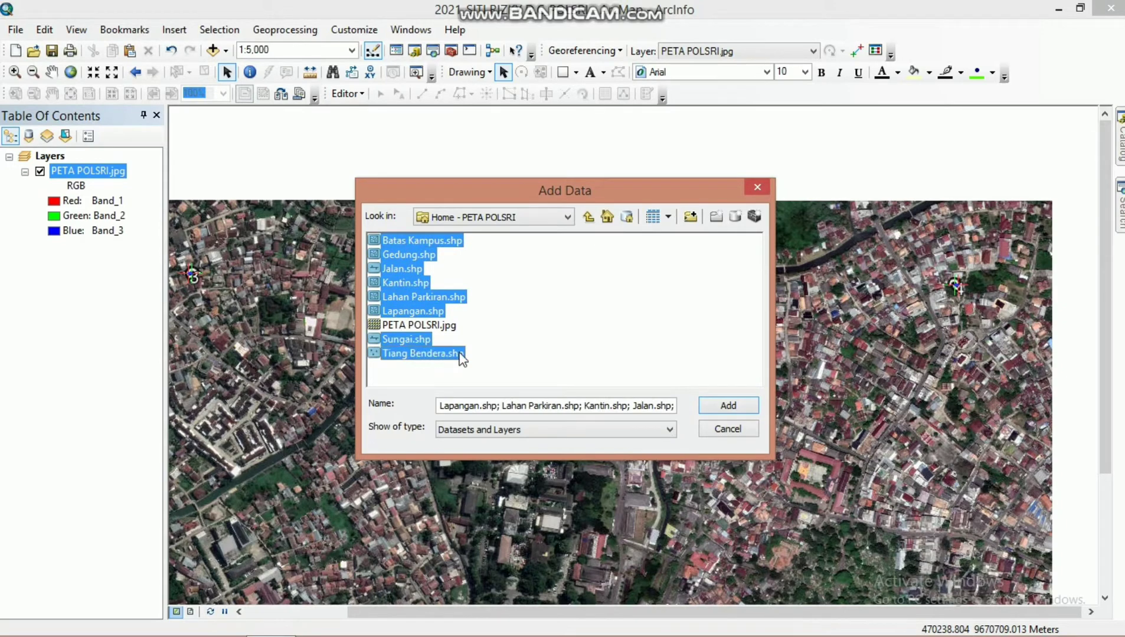
left_click(729, 406)
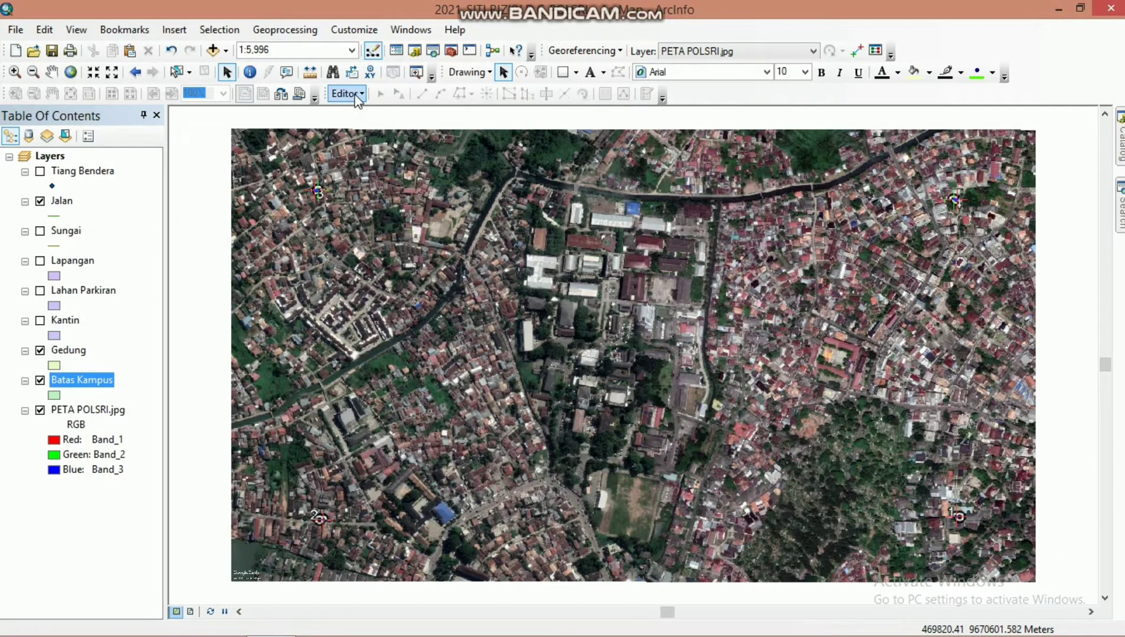
- Start an edit session and choose the Batas Kampus feature template for polygon construction
left_click(347, 93)
left_click(364, 111)
left_click(909, 174)
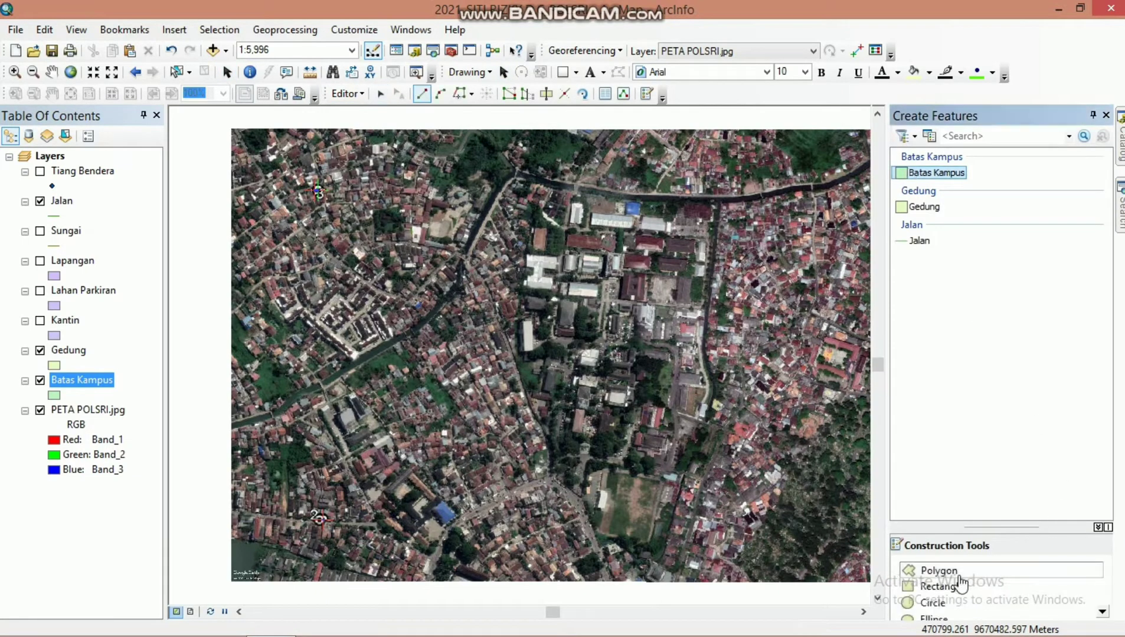
- Start the Batas Kampus polygon at the campus entrance road, adding vertices westward along the tree line and north to the long white-roofed building
scroll(590, 255, "up", 4)
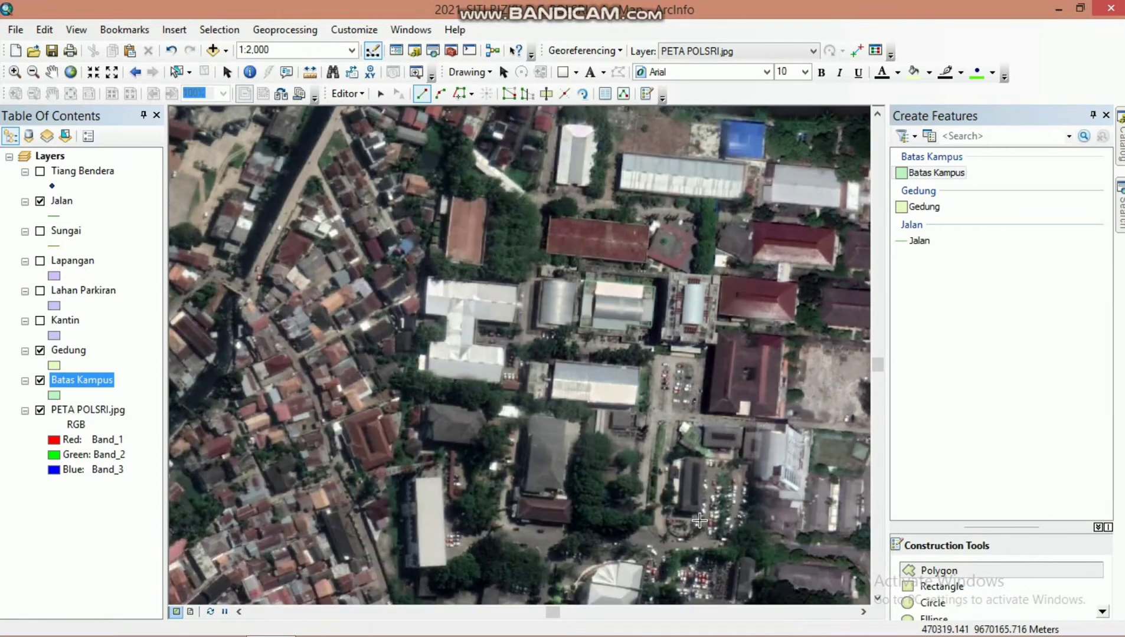
scroll(695, 521, "up", 2)
scroll(695, 521, "up", 1)
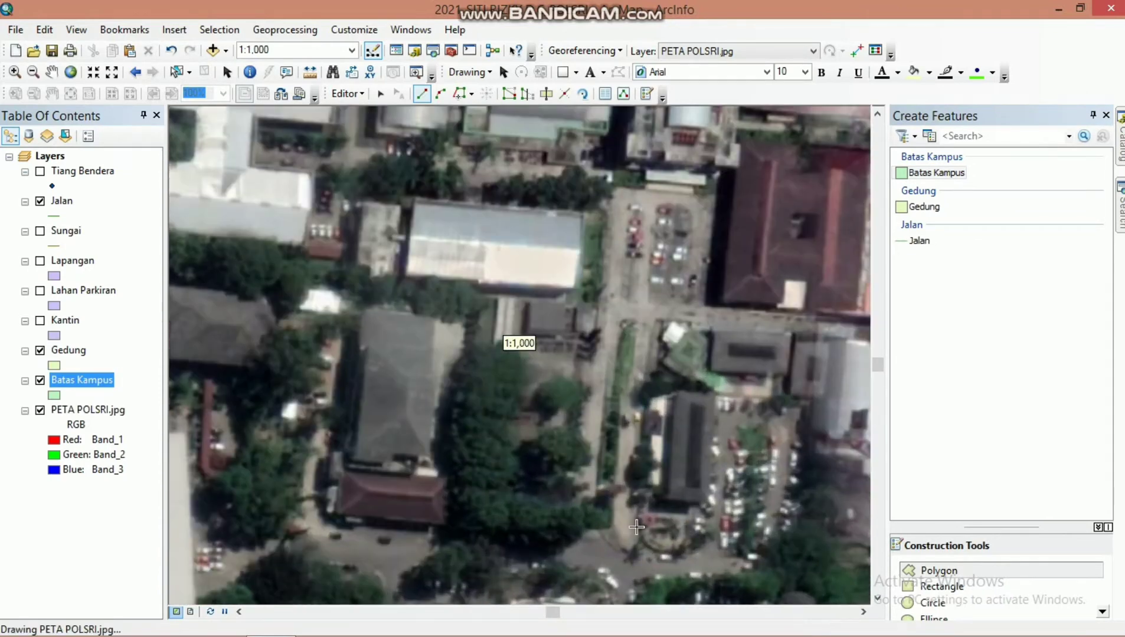
scroll(634, 532, "up", 2)
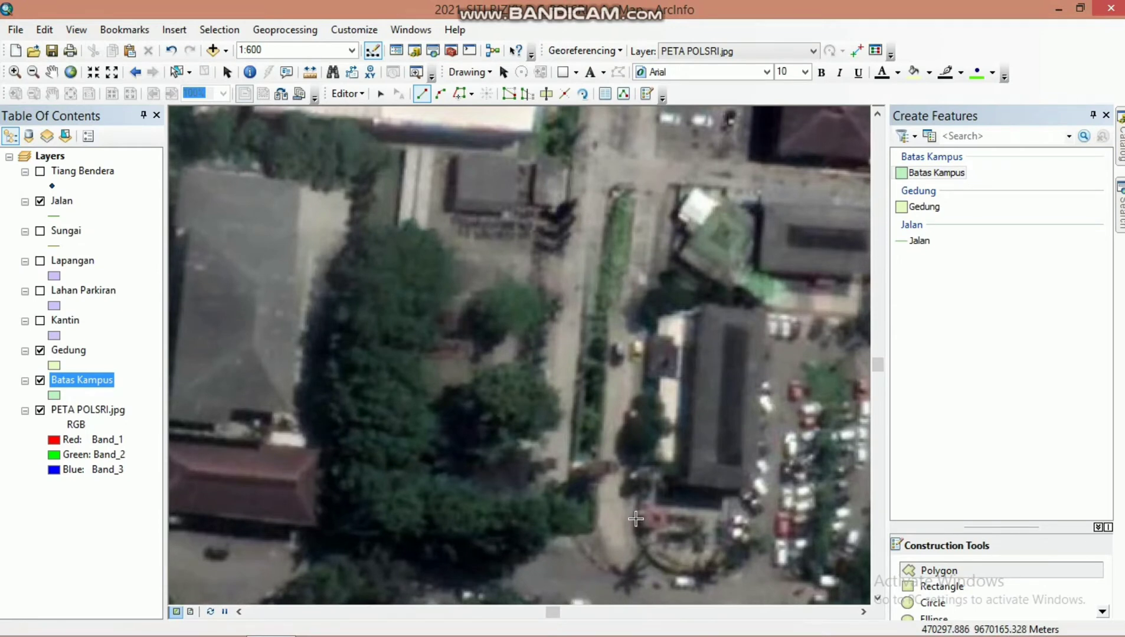
left_click(636, 519)
scroll(477, 509, "down", 5)
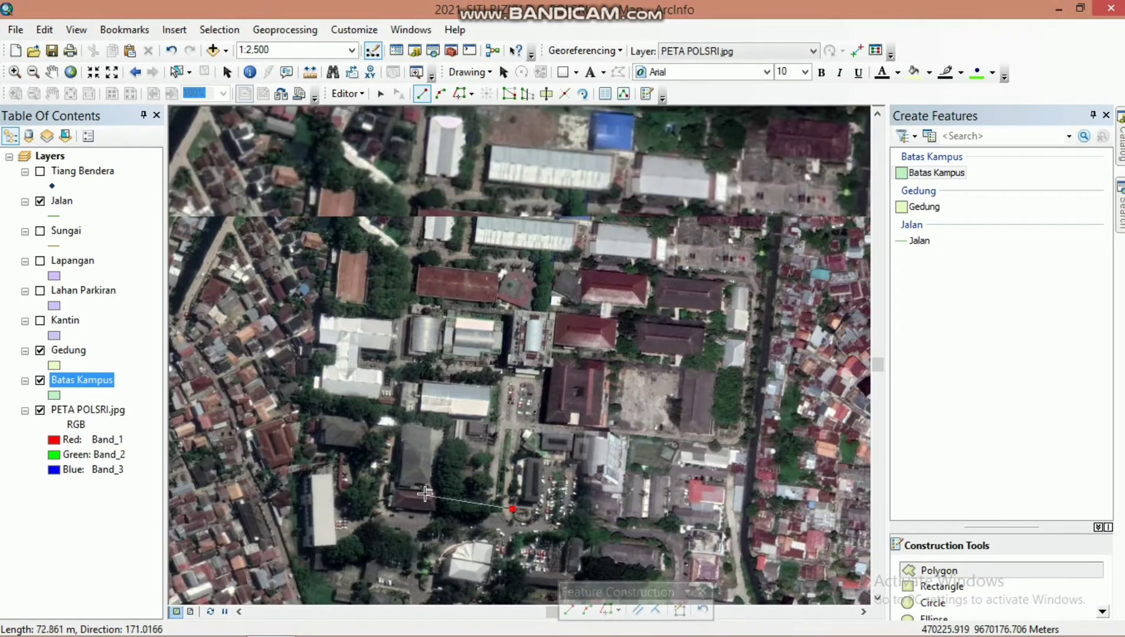
scroll(439, 498, "up", 2)
scroll(440, 498, "up", 3)
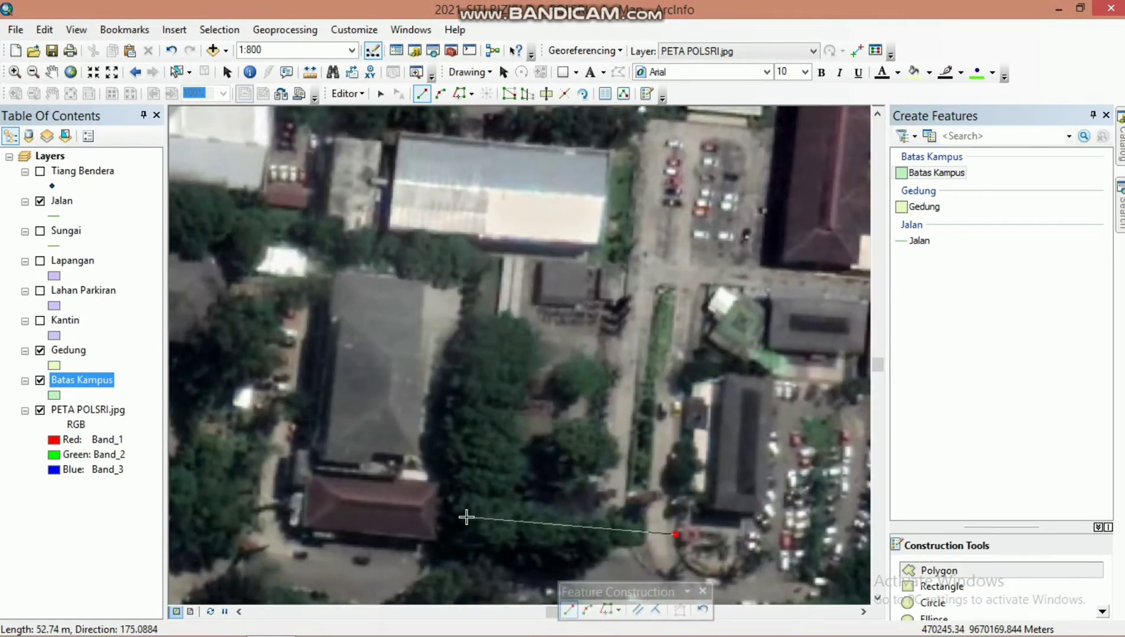
left_click(452, 516)
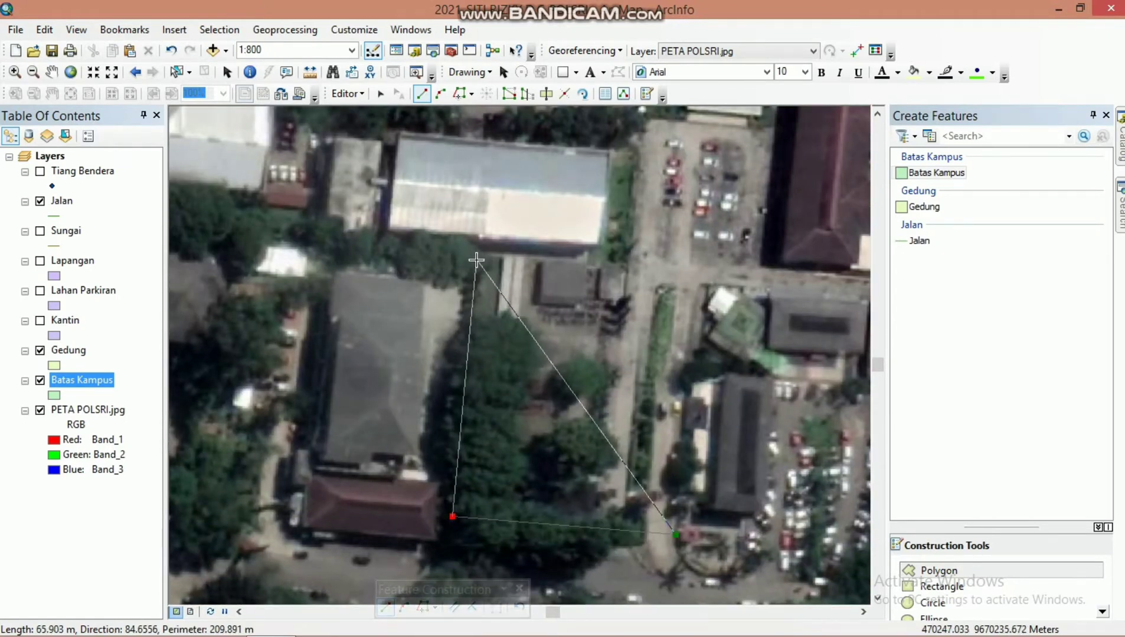
left_click(473, 260)
- Extend the Batas Kampus polygon along the campus's west side, from its southwest corner to the northwest corner near the houses
scroll(484, 295, "down", 1)
scroll(483, 294, "down", 3)
scroll(354, 374, "up", 4)
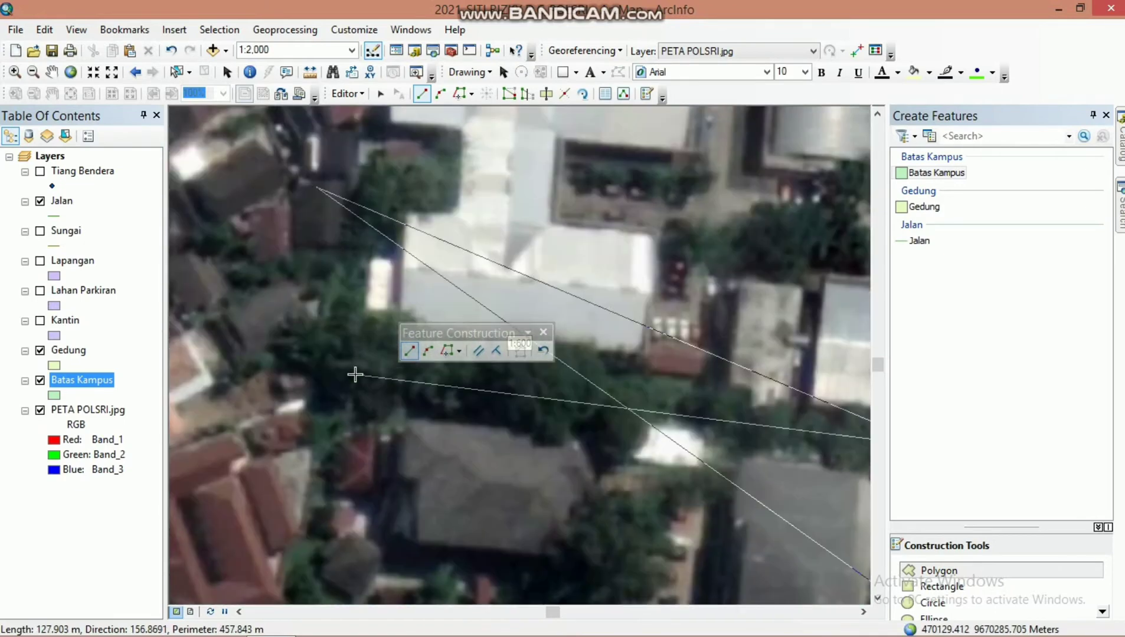
scroll(405, 268, "down", 5)
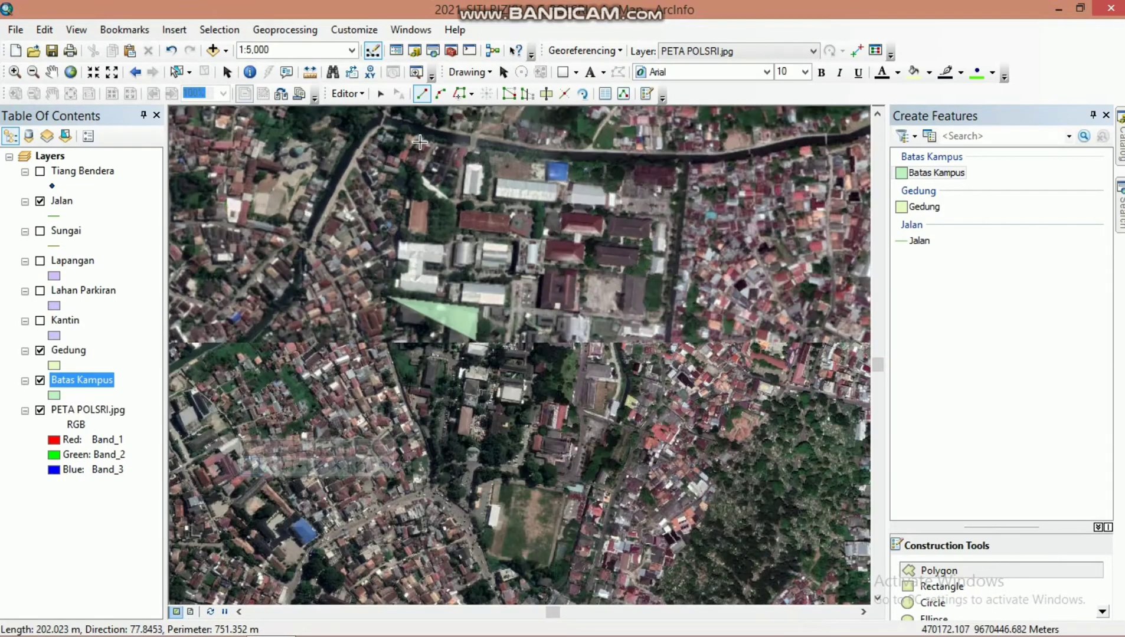
scroll(410, 165, "up", 4)
scroll(411, 166, "up", 1)
left_click(406, 191)
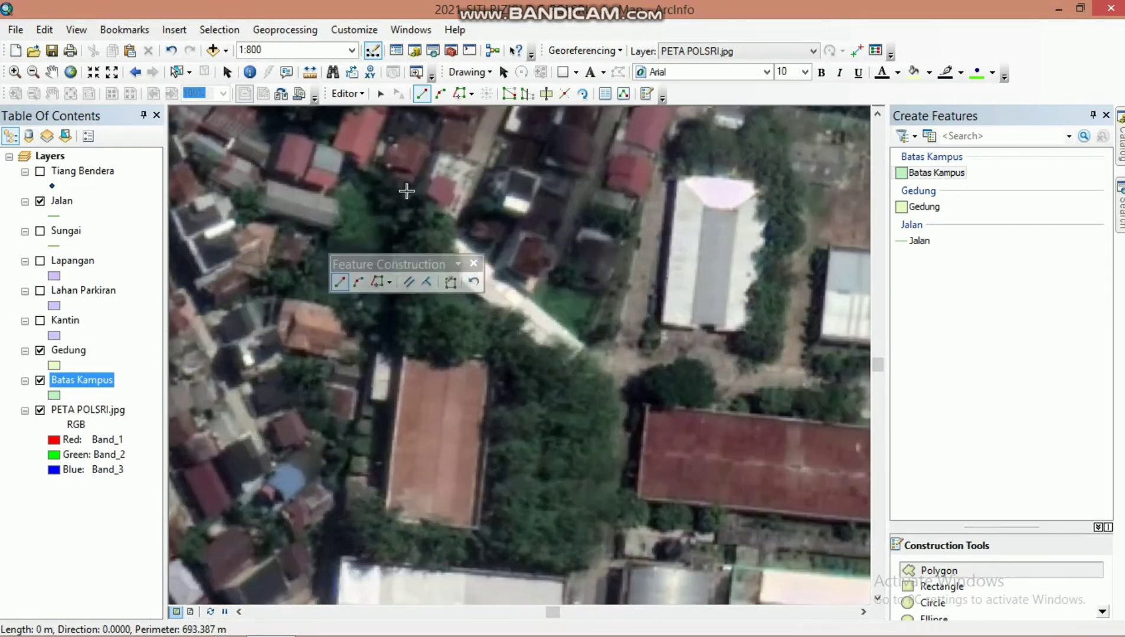
- Trace the northwest notch of the Batas Kampus boundary around the houses and up the road to the river bridge
left_click(612, 361)
scroll(631, 364, "down", 2)
scroll(676, 218, "up", 3)
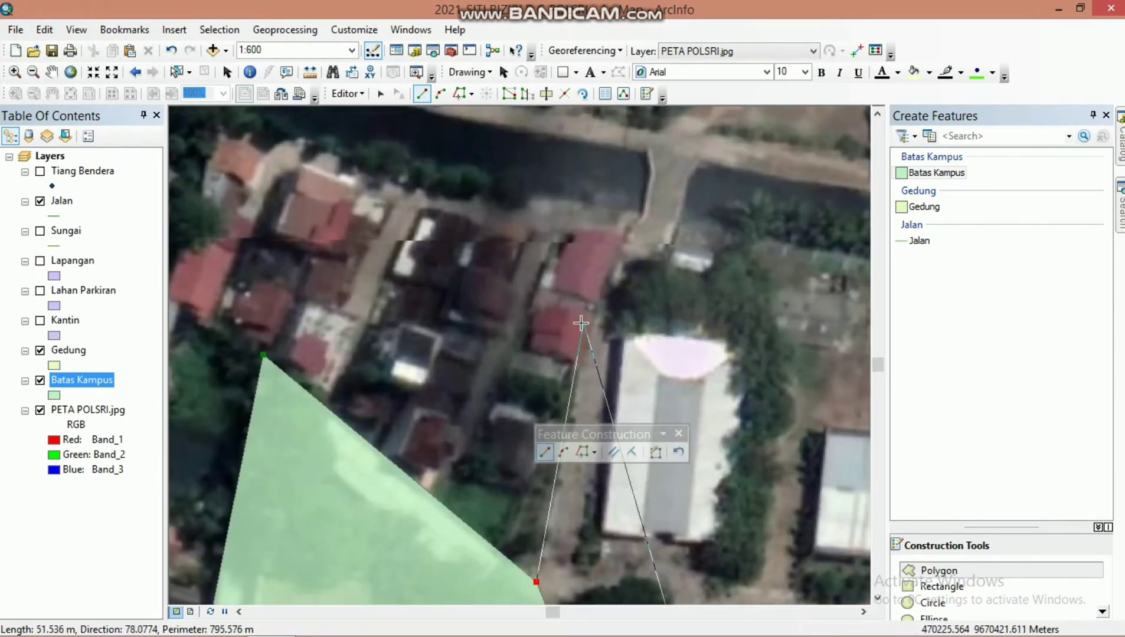
left_click(594, 317)
left_click(607, 288)
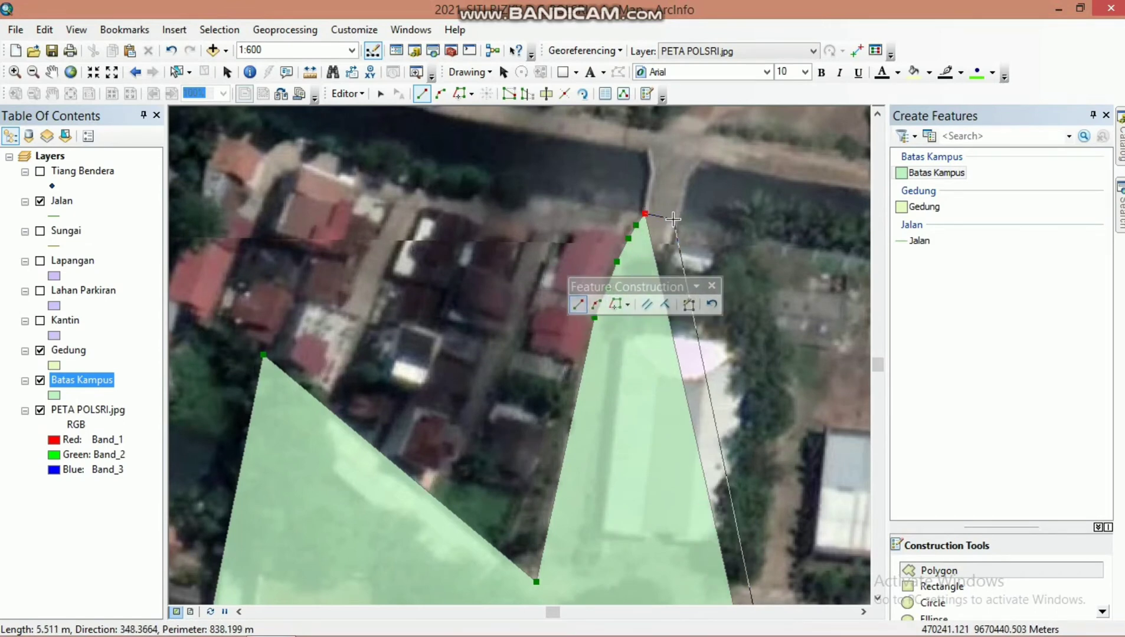
scroll(673, 219, "down", 4)
scroll(788, 303, "up", 3)
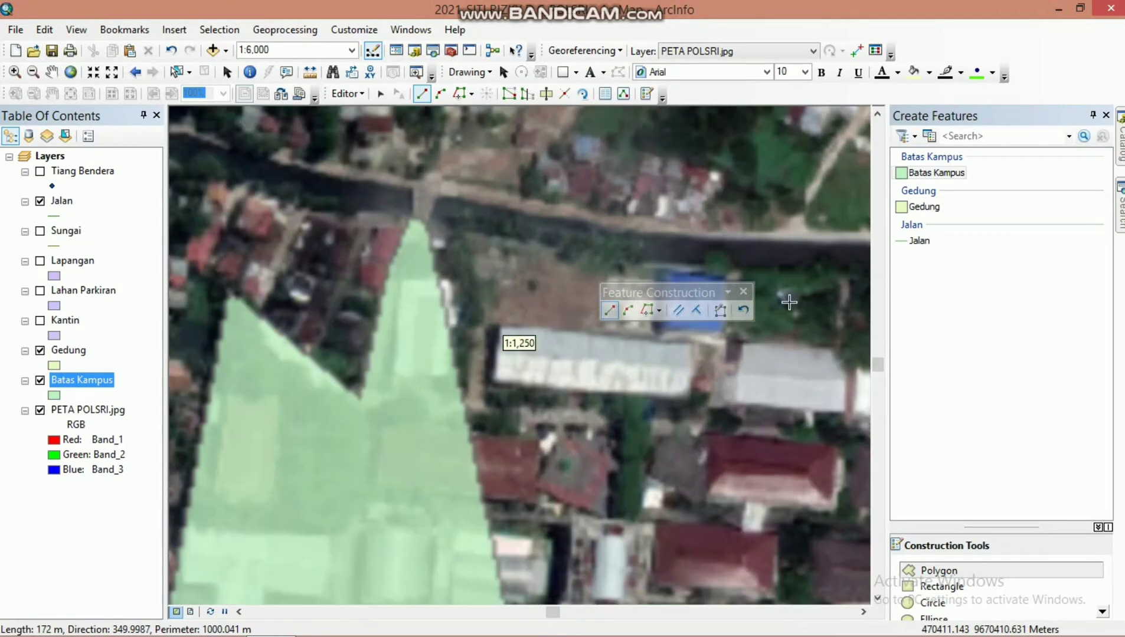
- Continue the Batas Kampus boundary eastward from the bridge along the river's south bank, passing behind the blue-roofed building
scroll(789, 302, "down", 3)
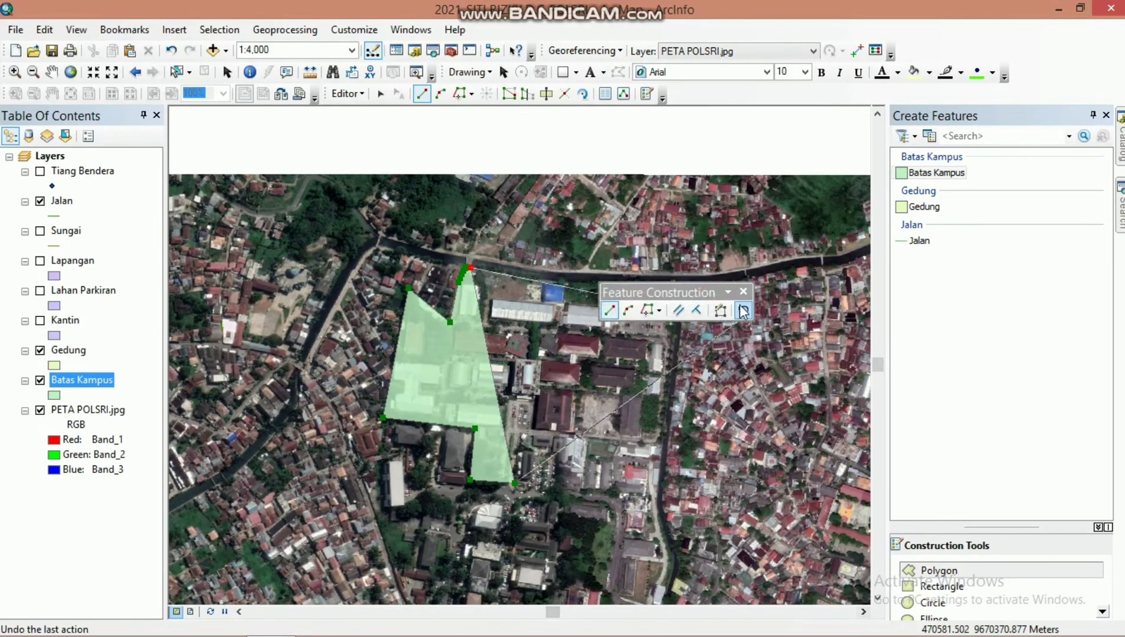
scroll(654, 269, "up", 3)
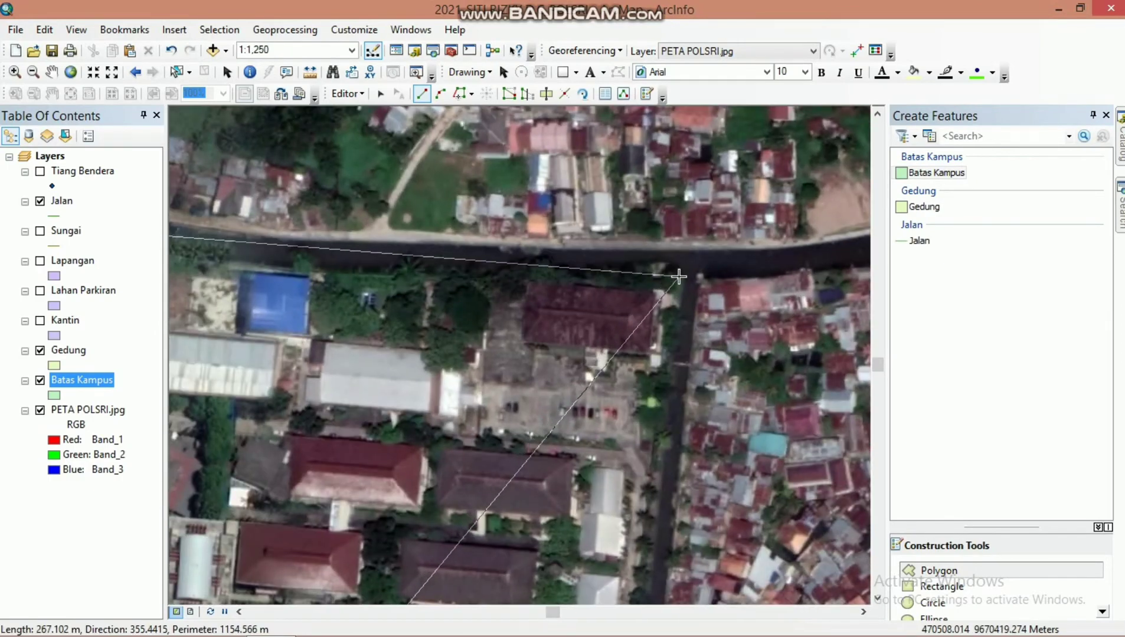
scroll(691, 331, "down", 2)
scroll(517, 306, "up", 2)
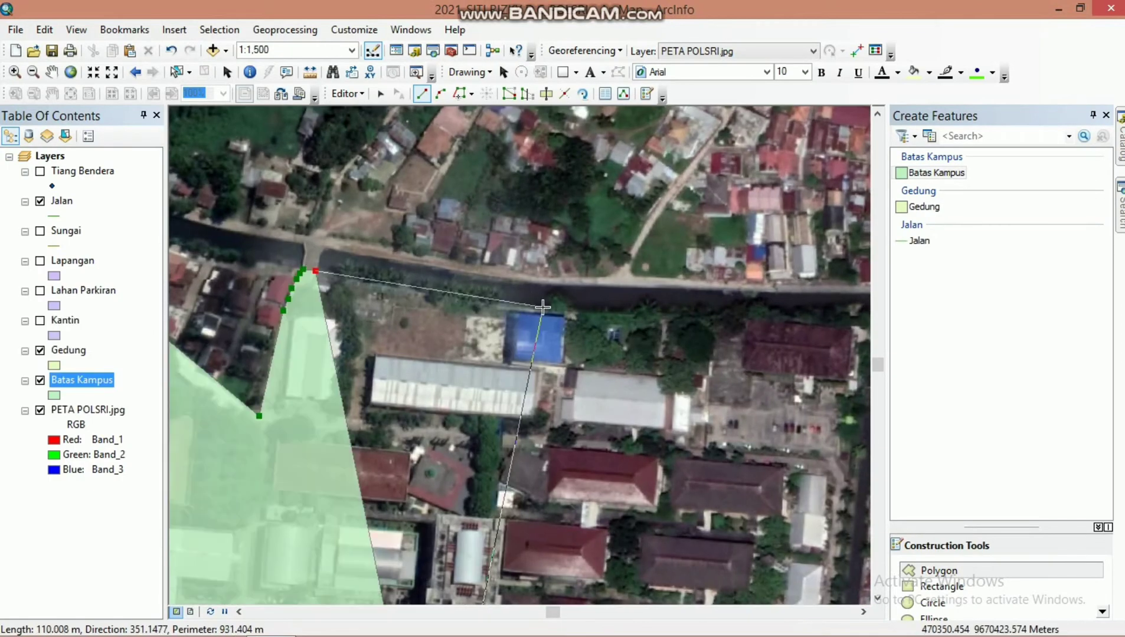
left_click(542, 307)
scroll(682, 326, "down", 2)
scroll(690, 325, "up", 3)
left_click(645, 319)
scroll(711, 336, "down", 3)
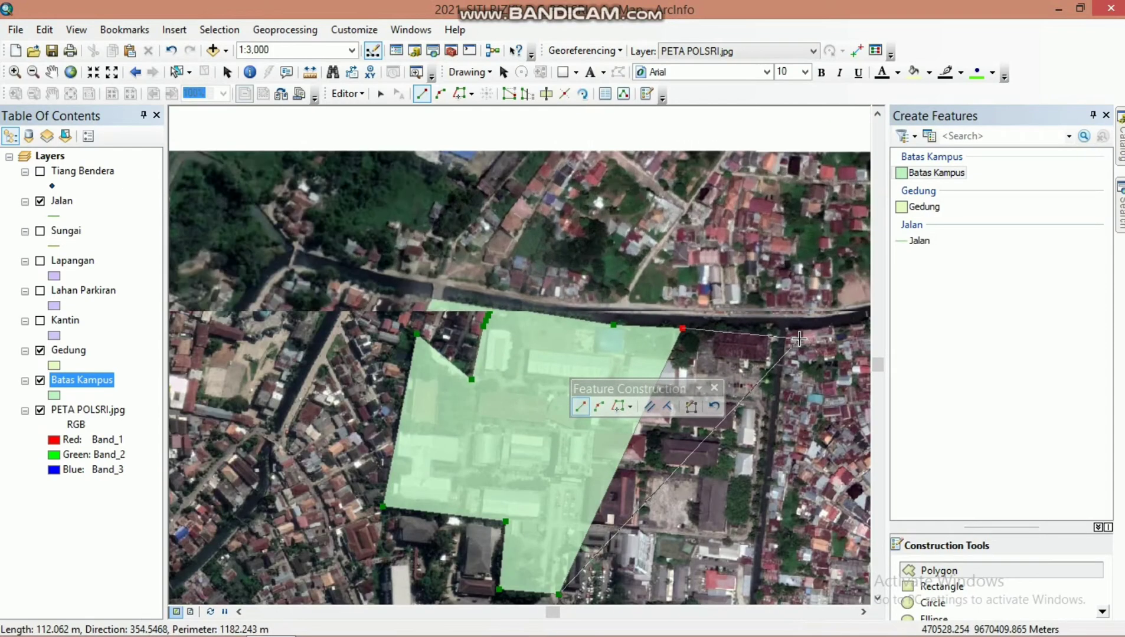
- Trace the boundary down the canal on the east side, then west to the entrance road, and finish the Batas Kampus polygon
scroll(728, 301, "up", 2)
scroll(711, 527, "down", 5)
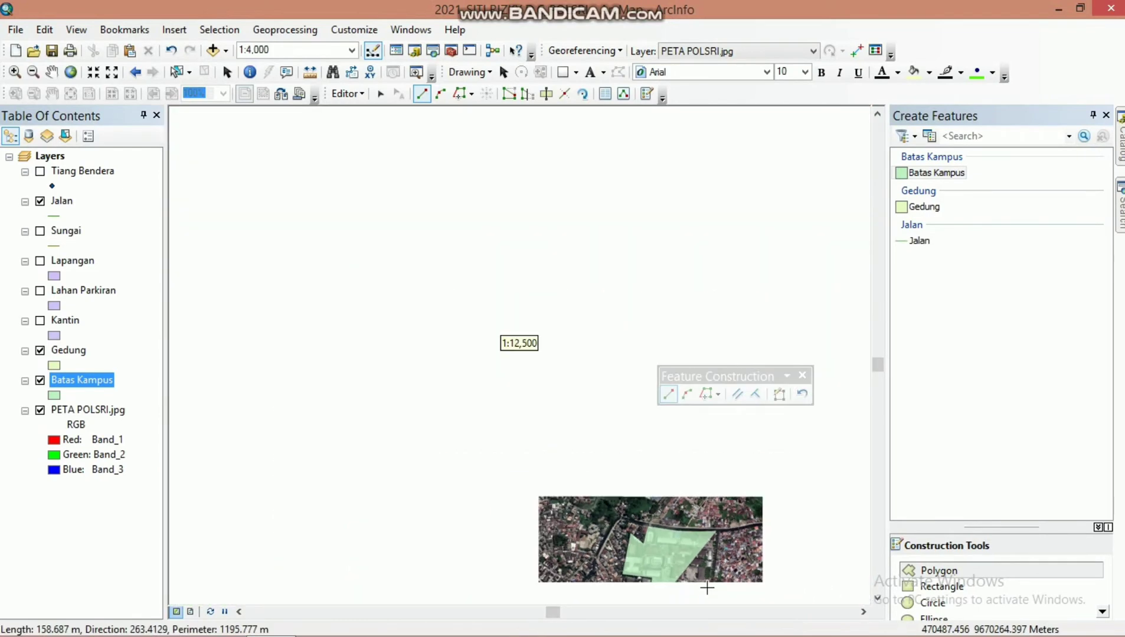
scroll(707, 588, "up", 4)
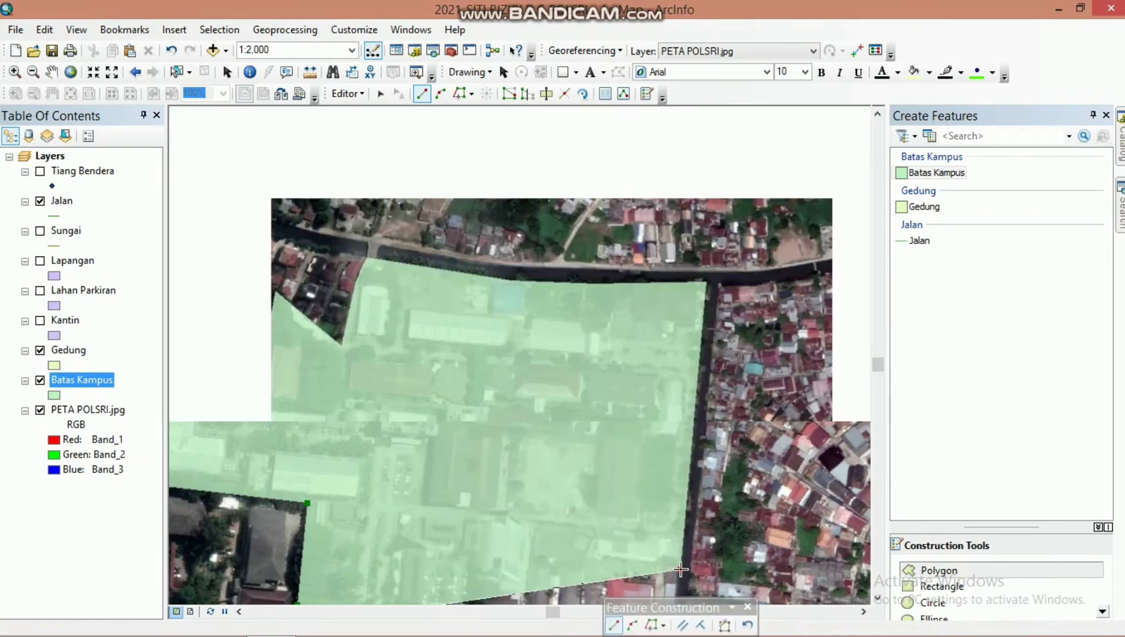
scroll(681, 570, "down", 3)
scroll(661, 419, "up", 5)
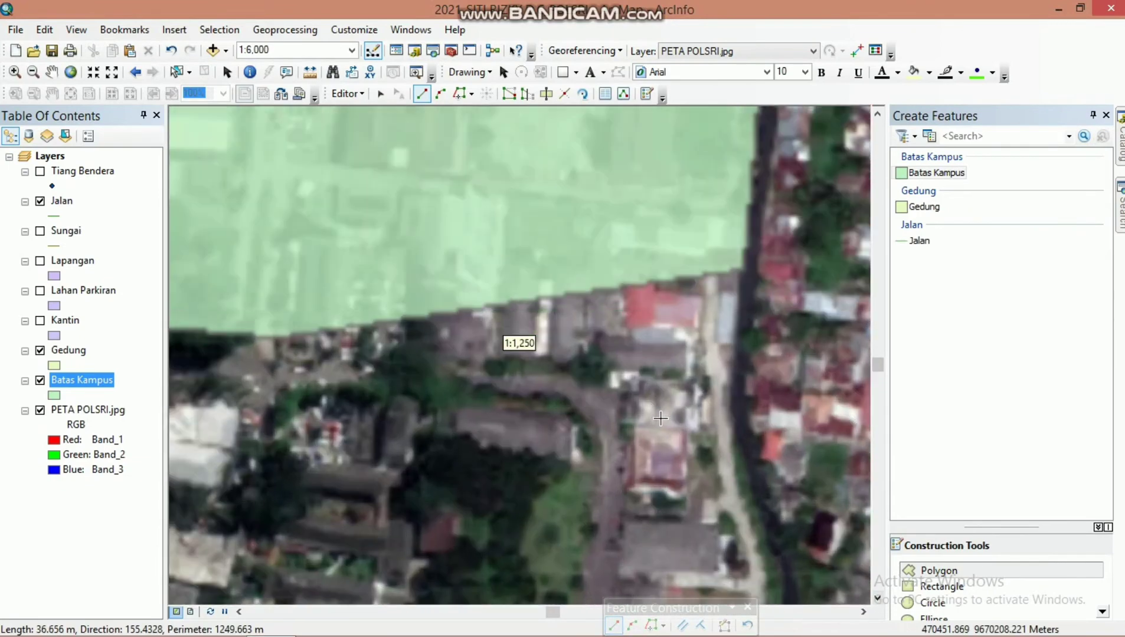
scroll(473, 239, "down", 1)
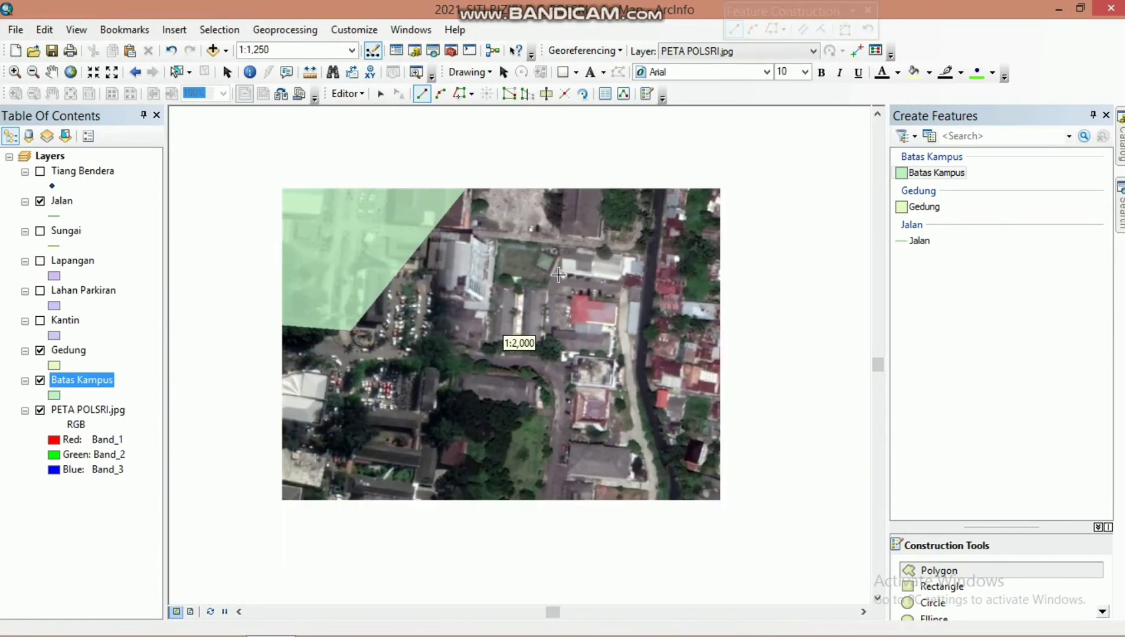
scroll(344, 234, "up", 3)
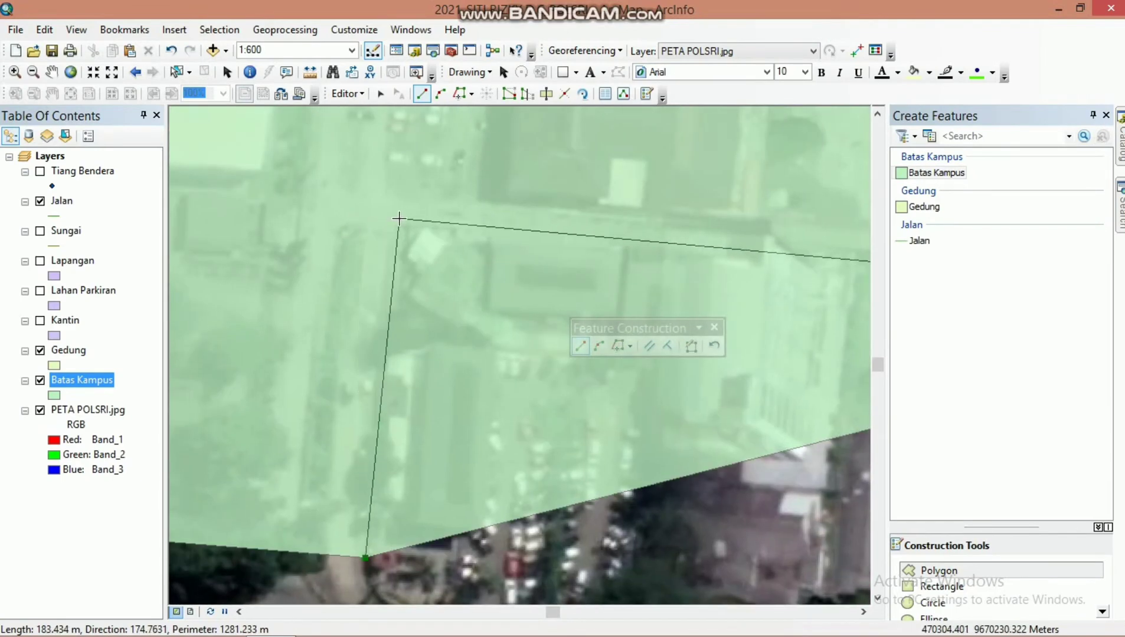
double_click(399, 219)
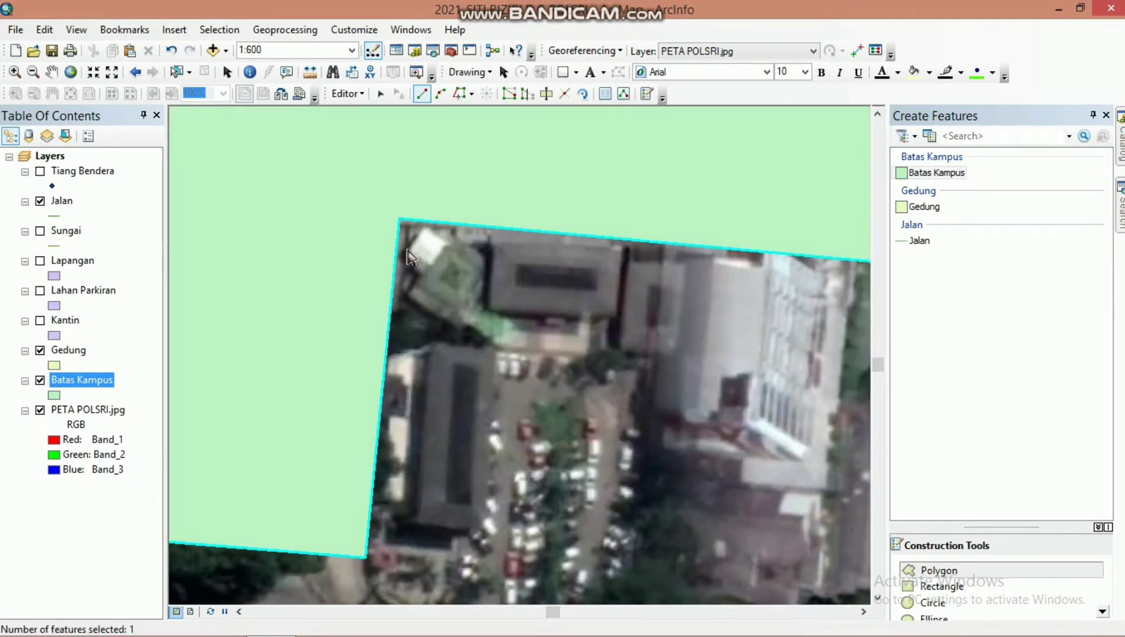
- Turn on the Gedung, Kantin, Lahan Parkiran, Lapangan, Sungai, Jalan and Tiang Bendera layers over the campus boundary
scroll(454, 283, "down", 1)
scroll(454, 284, "down", 2)
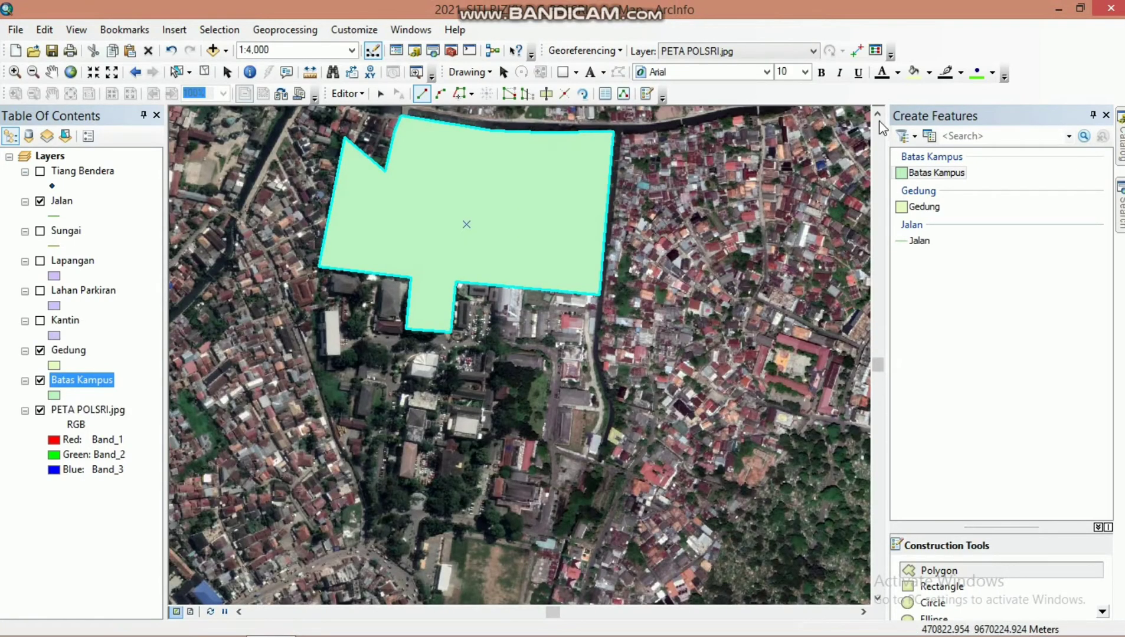
left_click(877, 115)
scroll(337, 329, "up", 1)
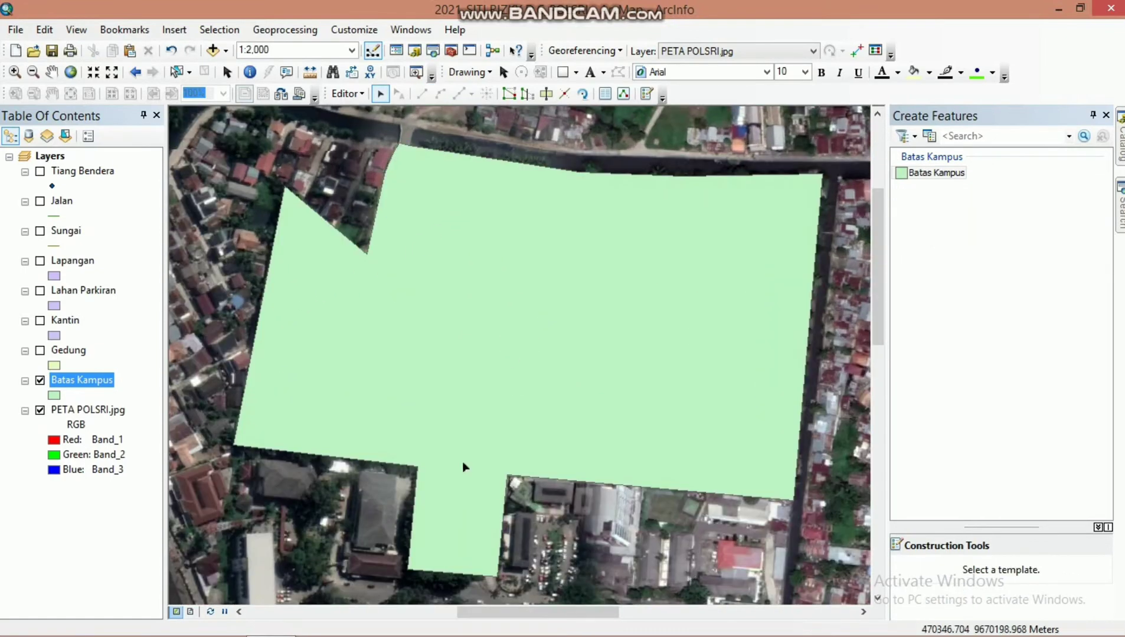
left_click(41, 350)
left_click(40, 320)
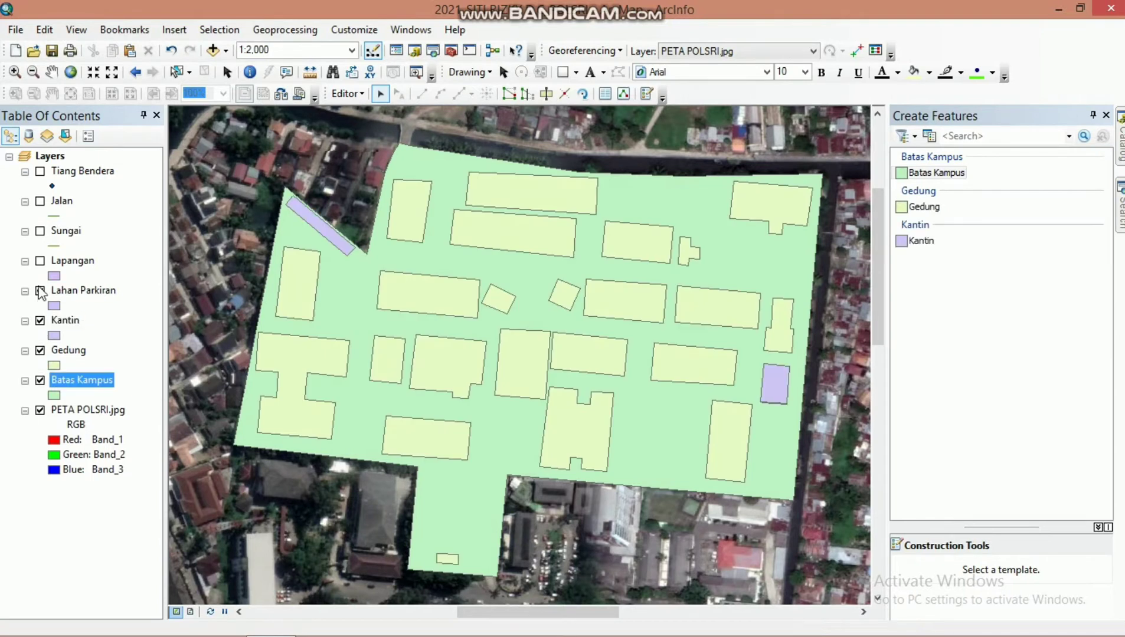
left_click(40, 291)
left_click(40, 261)
left_click(40, 231)
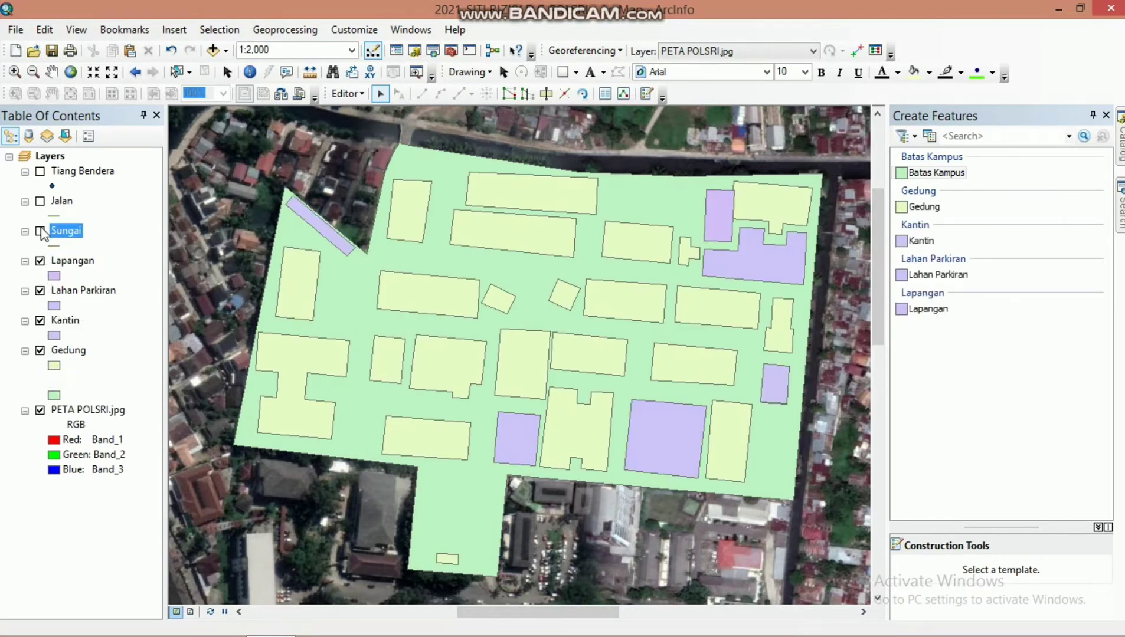
left_click(40, 171)
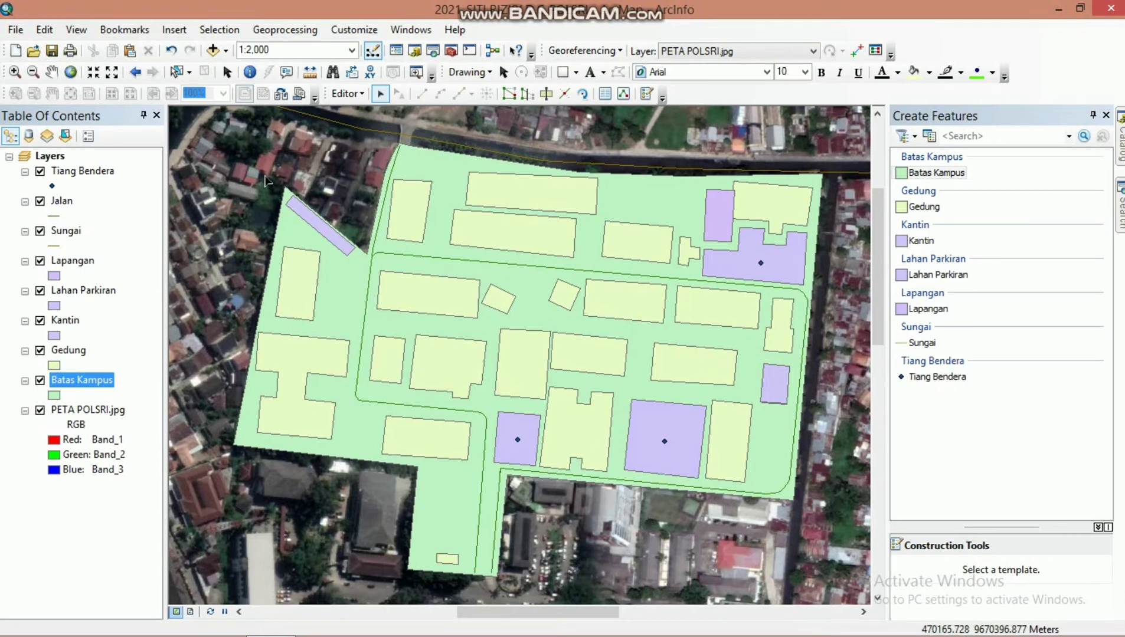
- Save the digitizing edits and stop the edit session
left_click(345, 94)
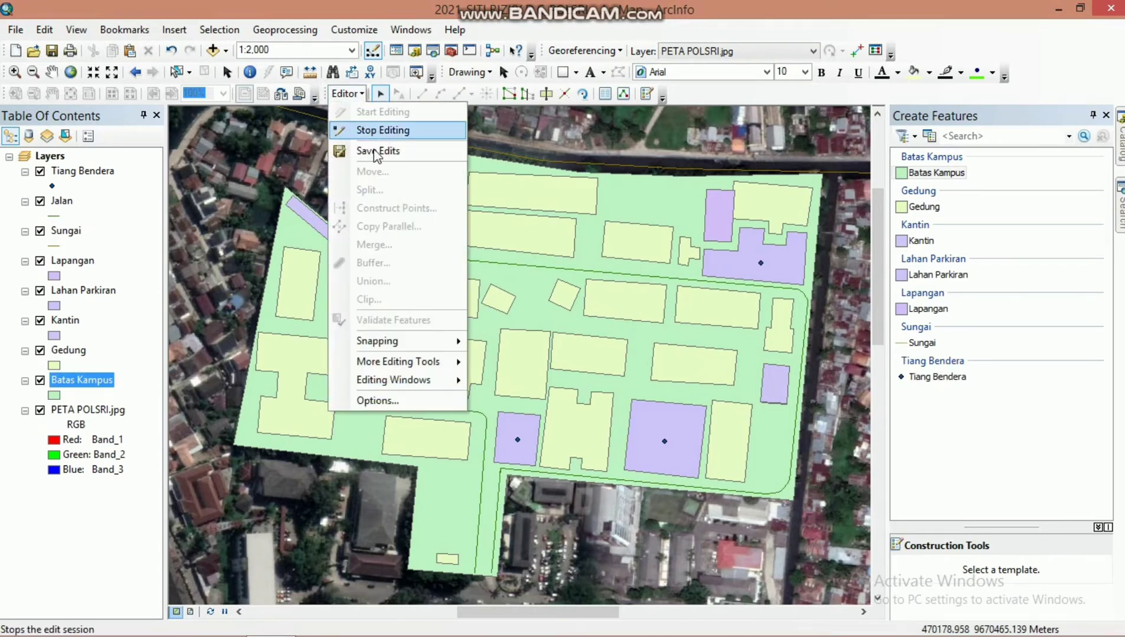
left_click(375, 153)
left_click(356, 98)
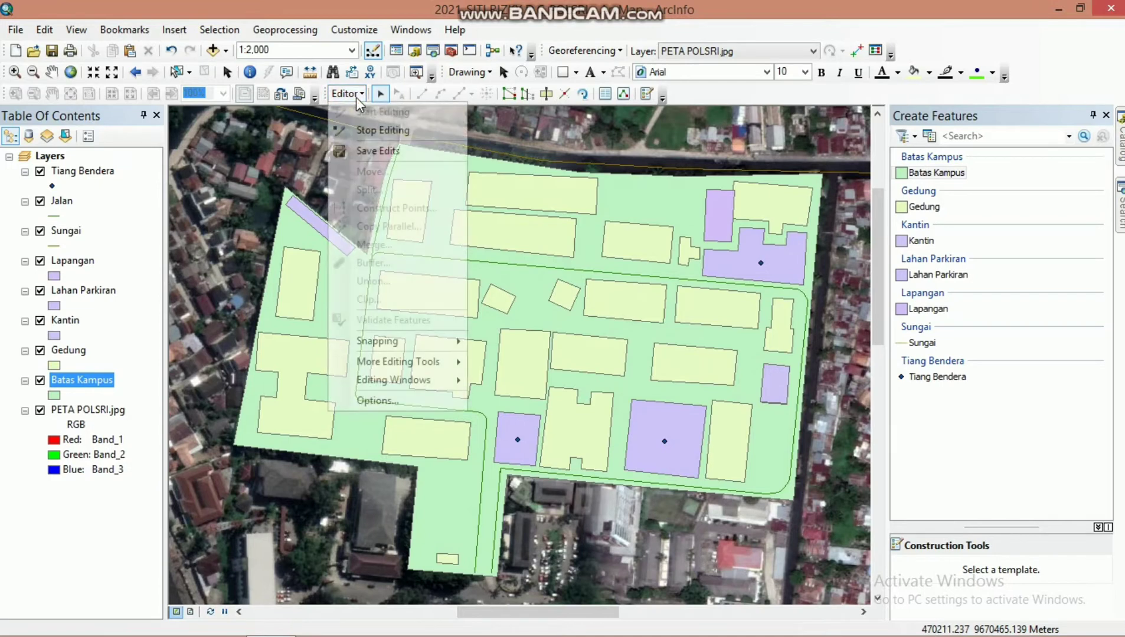
left_click(380, 131)
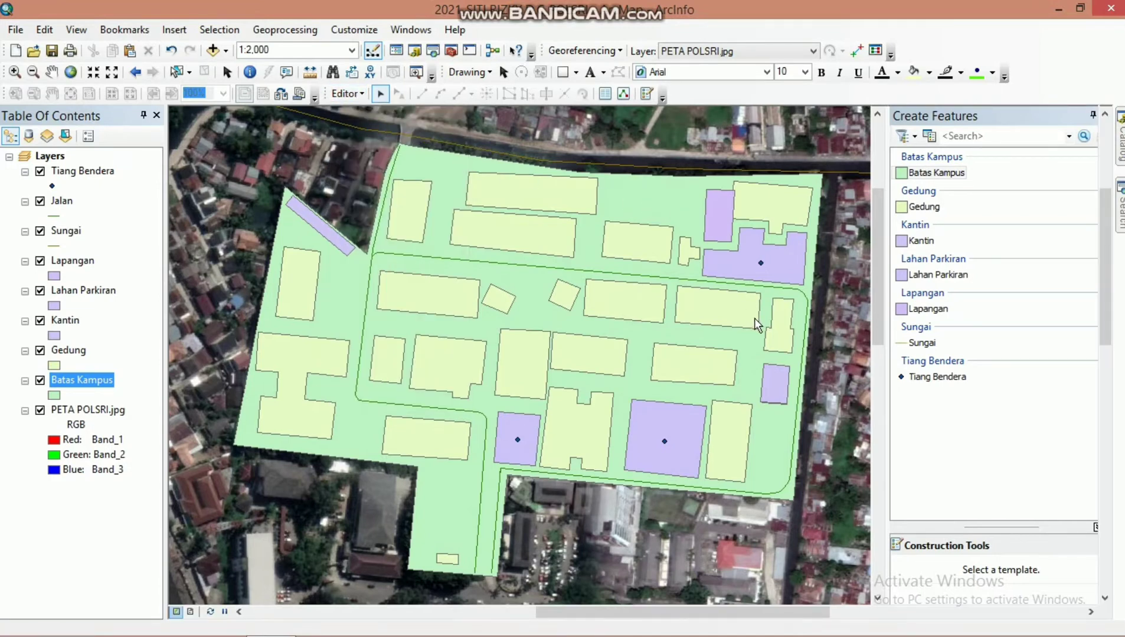
- Open the Gedung layer's attribute table and add a text field named Gedung with length 50
left_click_drag(642, 613, 605, 613)
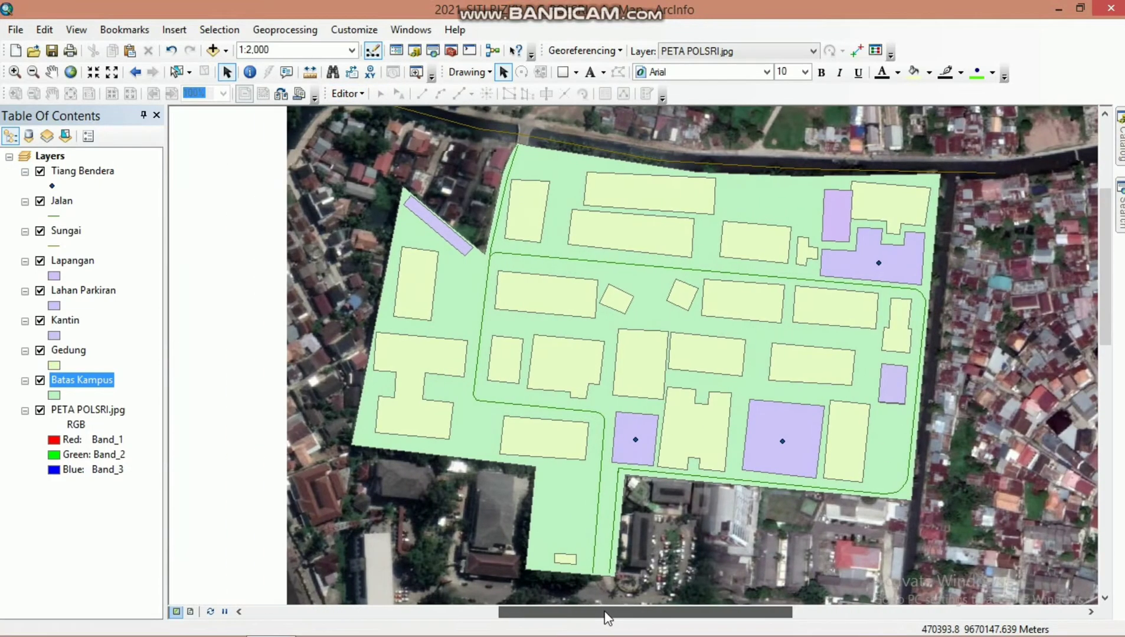
right_click(78, 353)
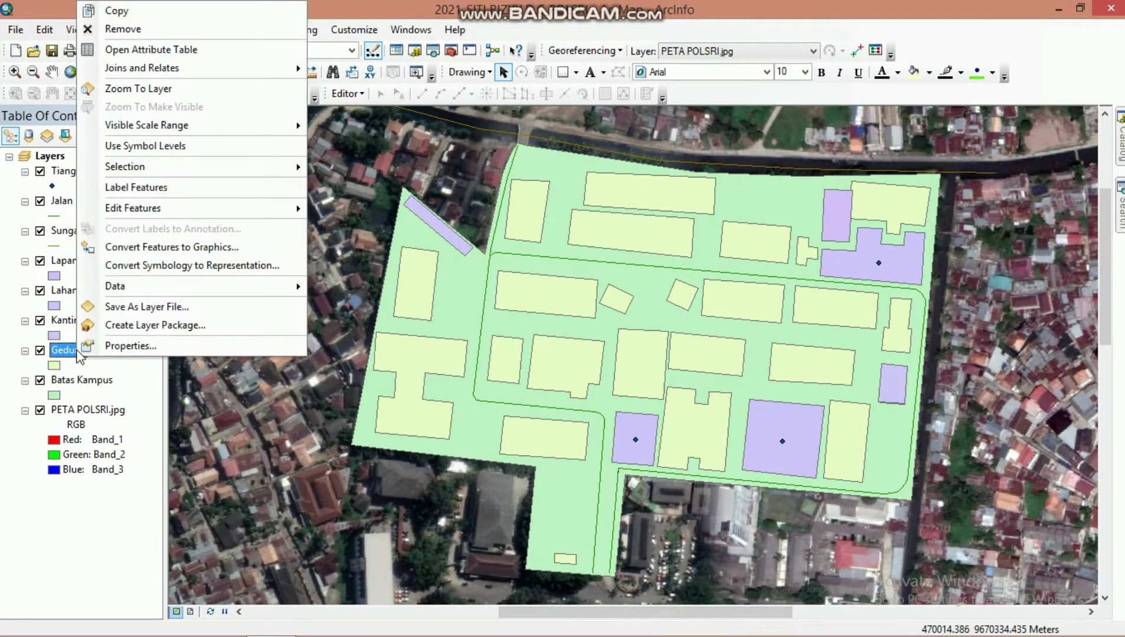
left_click(139, 52)
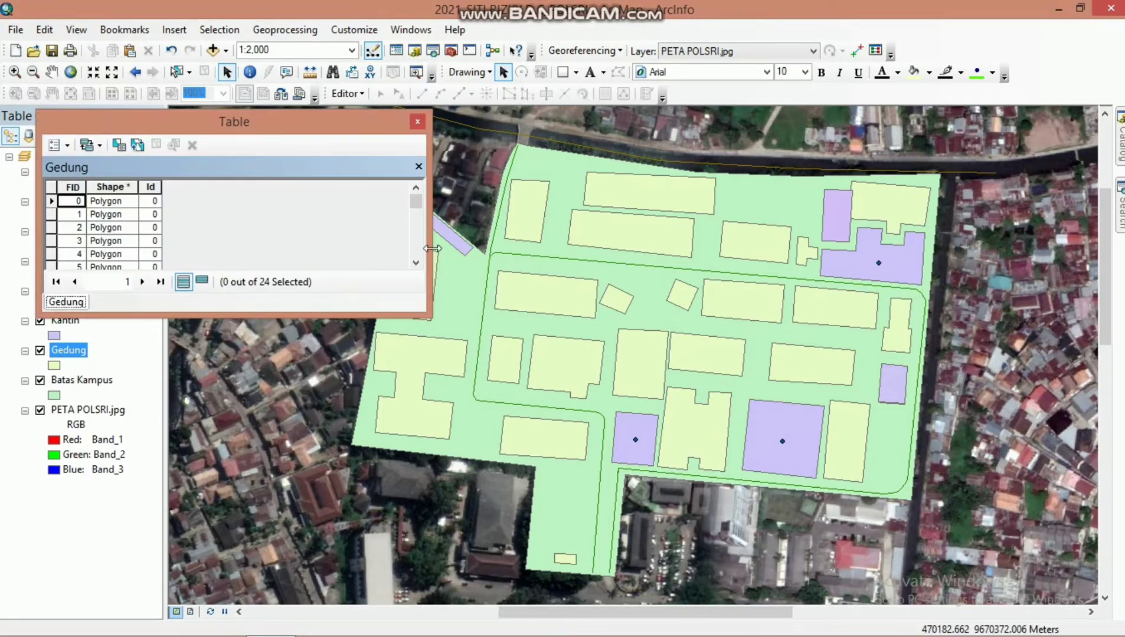
left_click(66, 149)
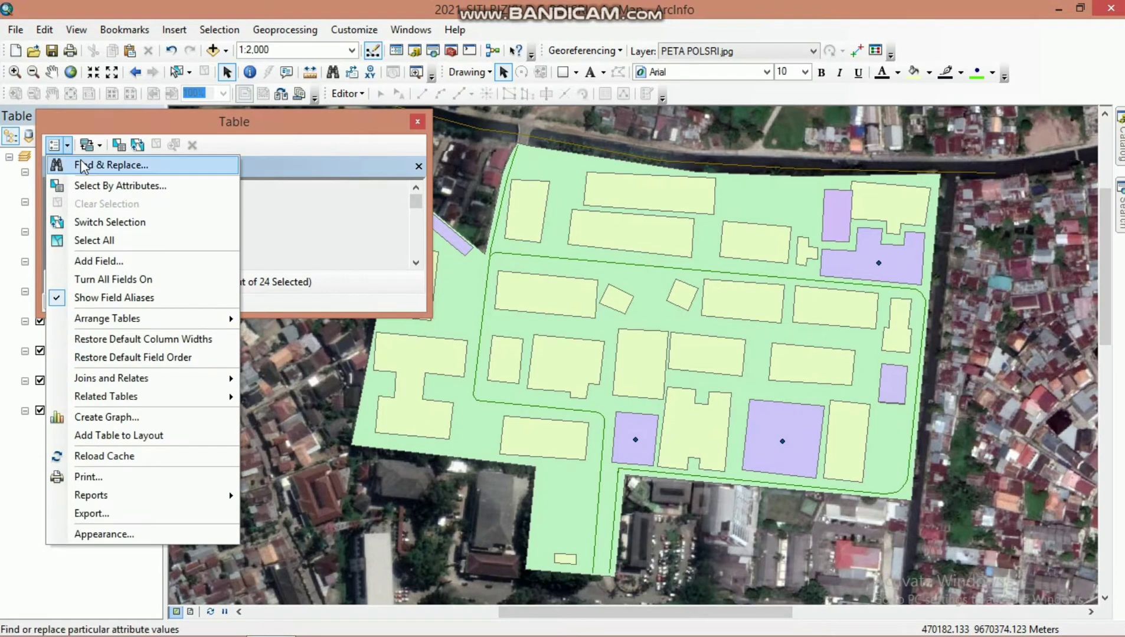
left_click(112, 263)
left_click(587, 265)
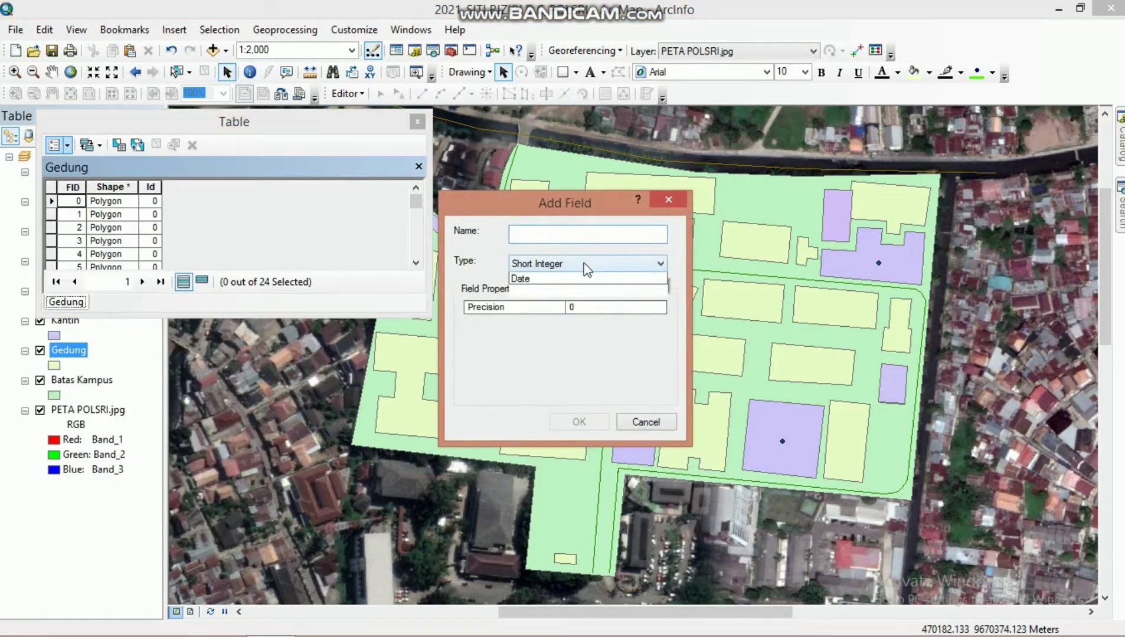
left_click(546, 318)
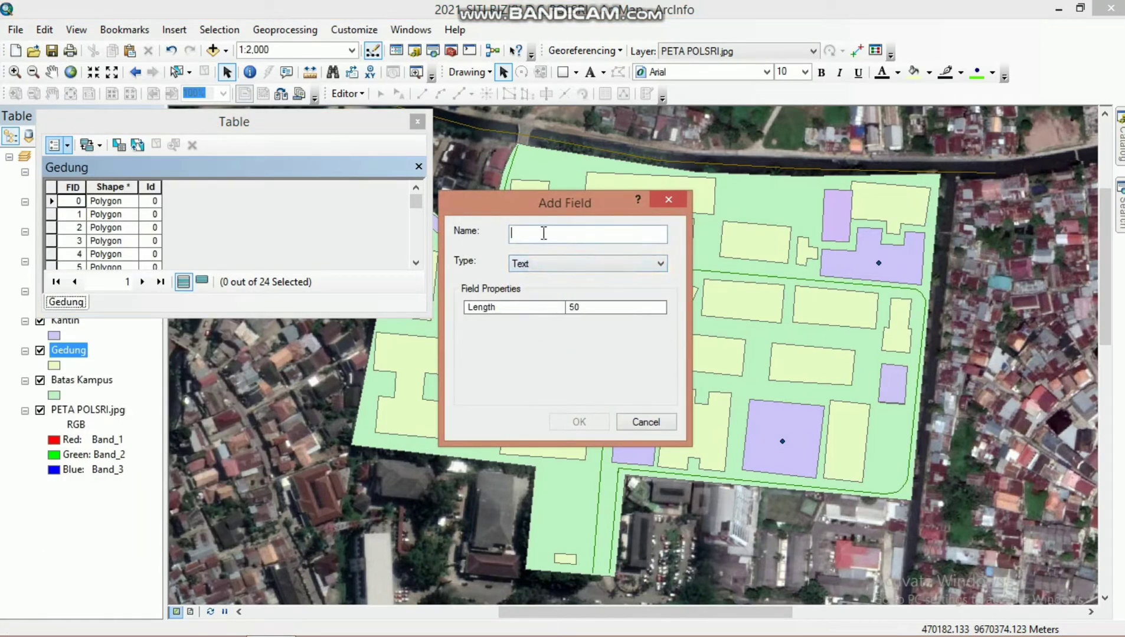
type("Gedung")
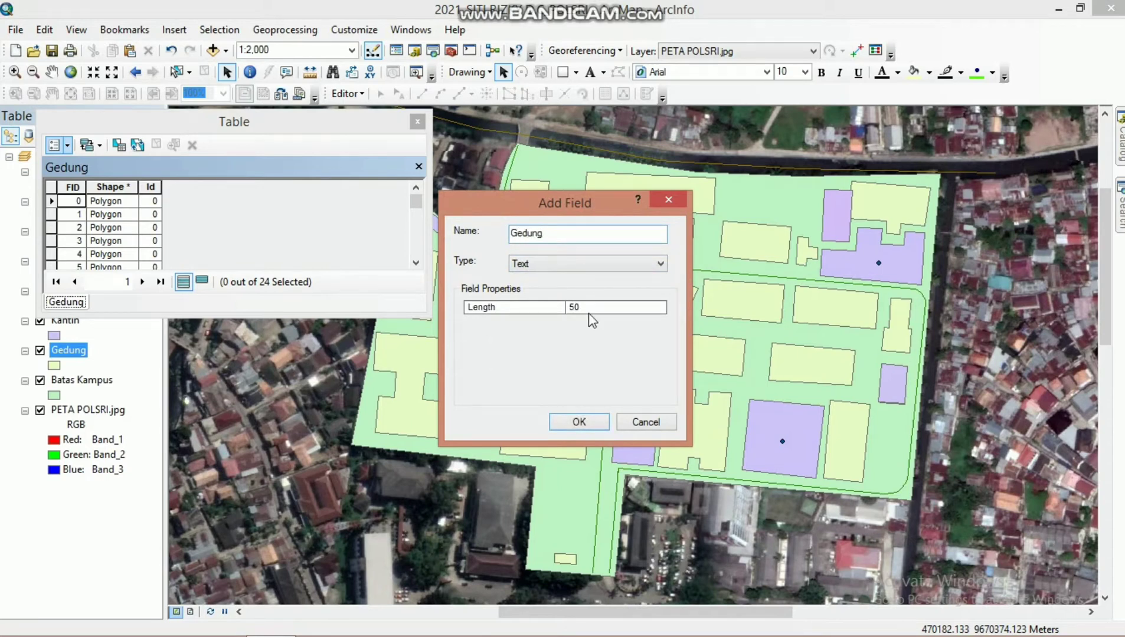
left_click(578, 421)
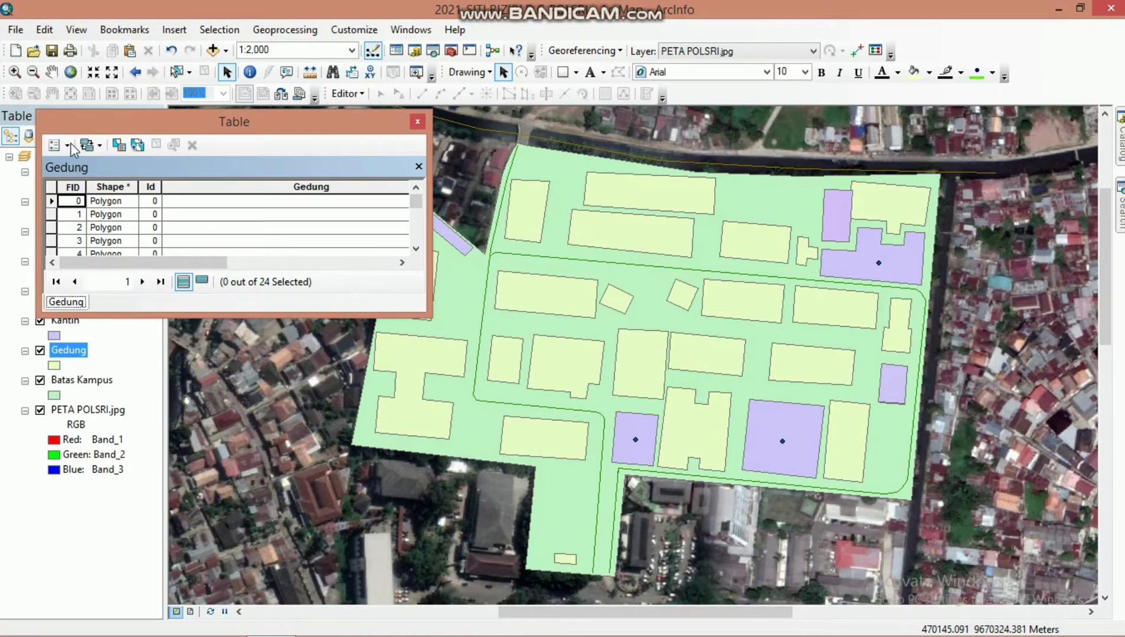
- Add a text field named Kajur with length 50 to the Gedung attribute table
left_click(68, 146)
left_click(121, 263)
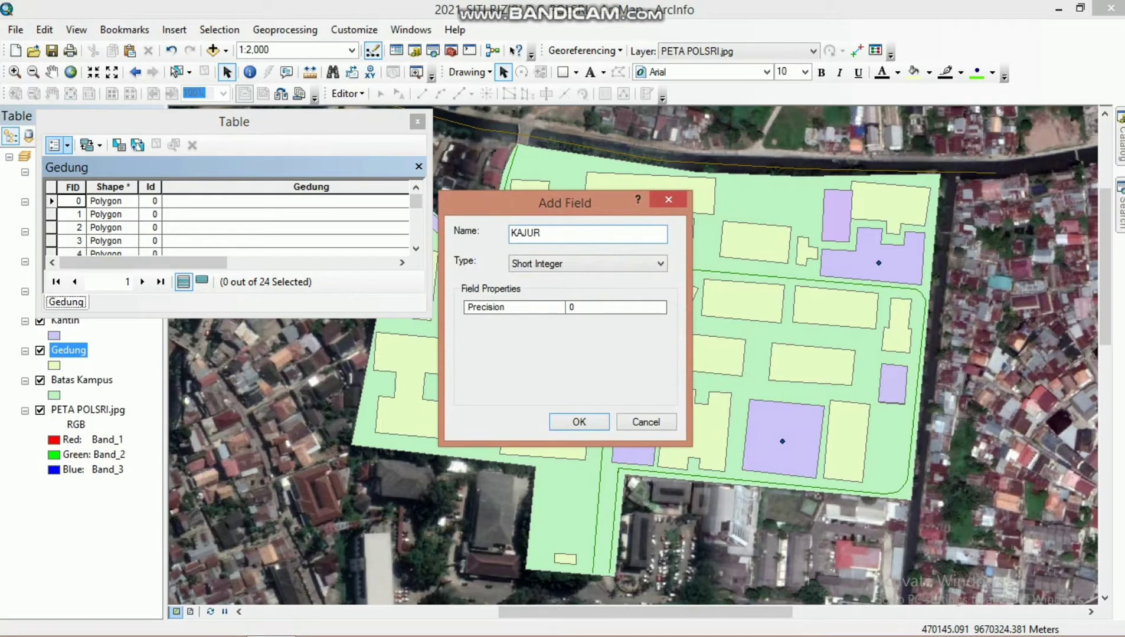
left_click(549, 262)
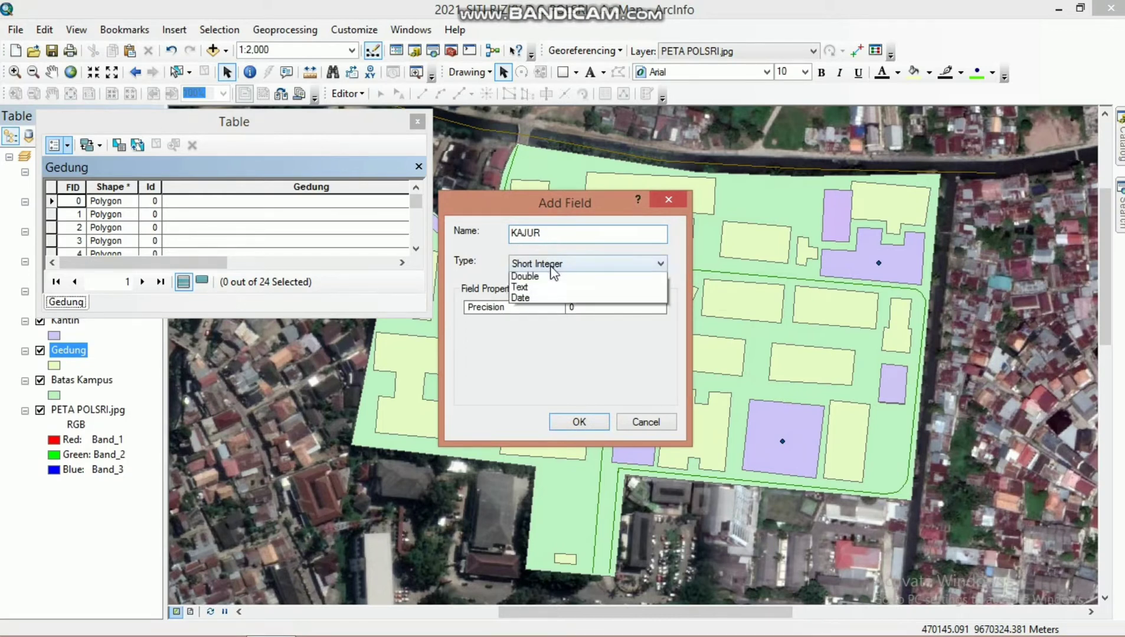
left_click(547, 237)
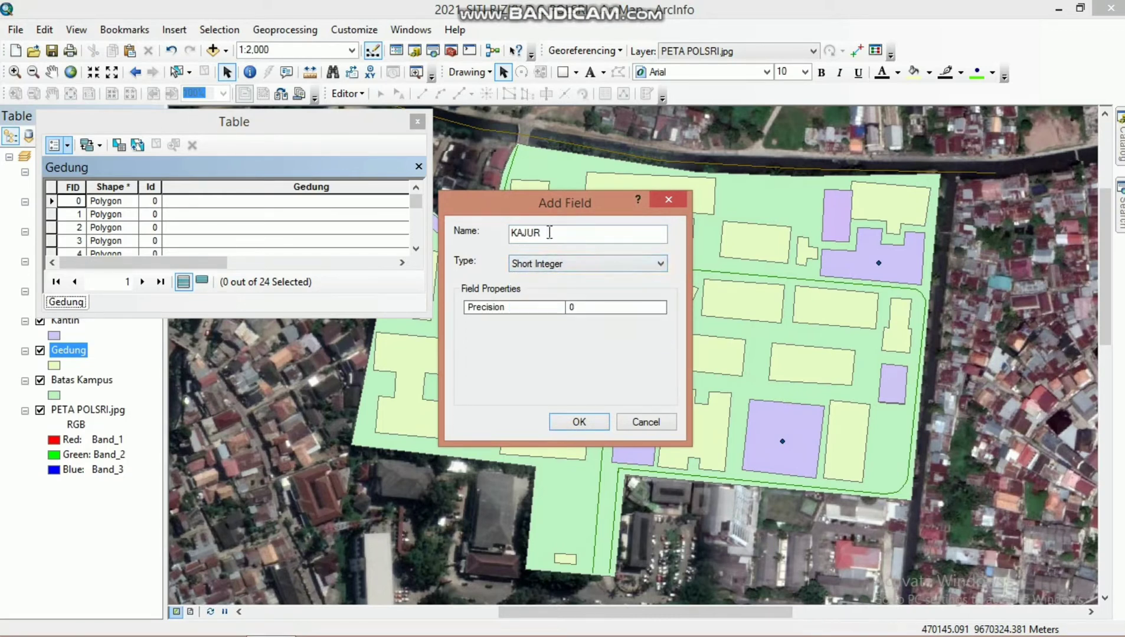
left_click_drag(549, 234, 510, 236)
key("BackSpace")
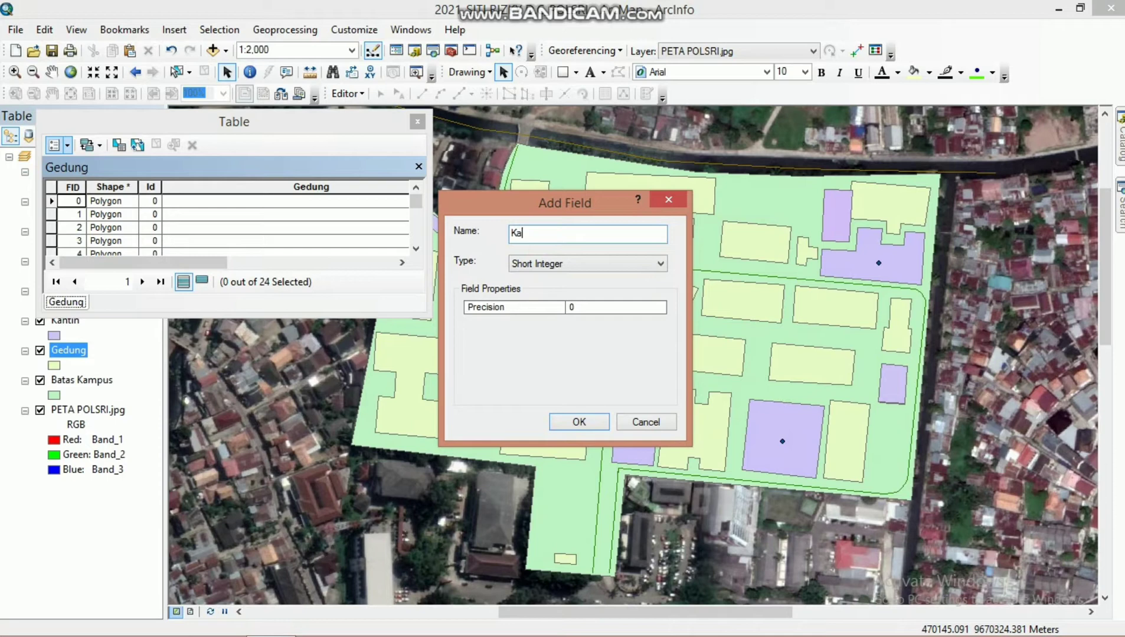
left_click(537, 264)
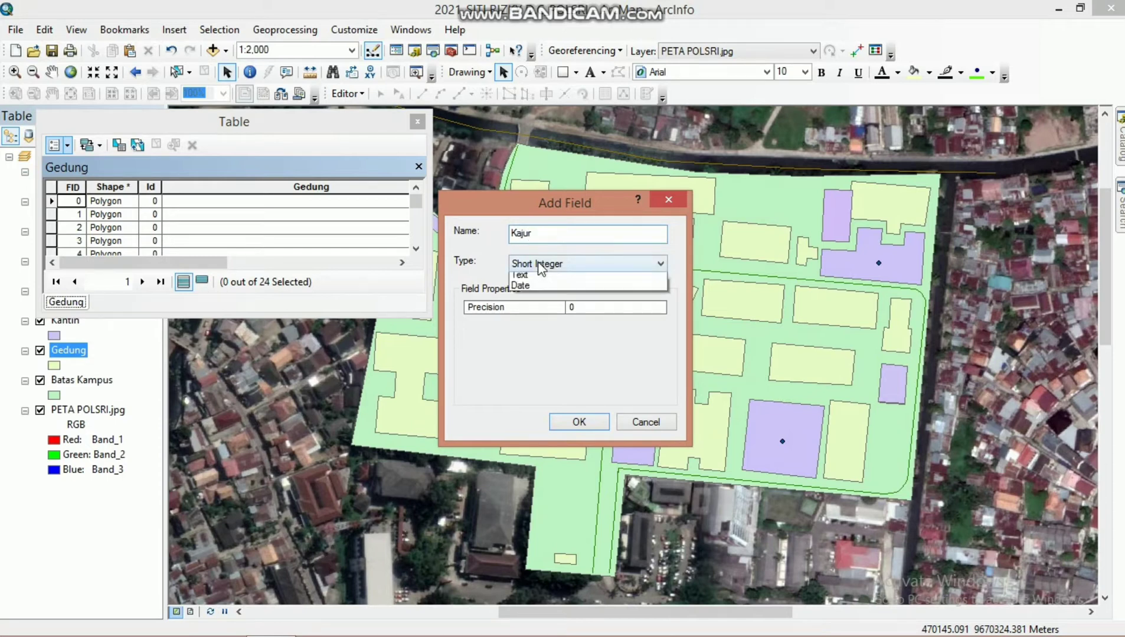
left_click(534, 323)
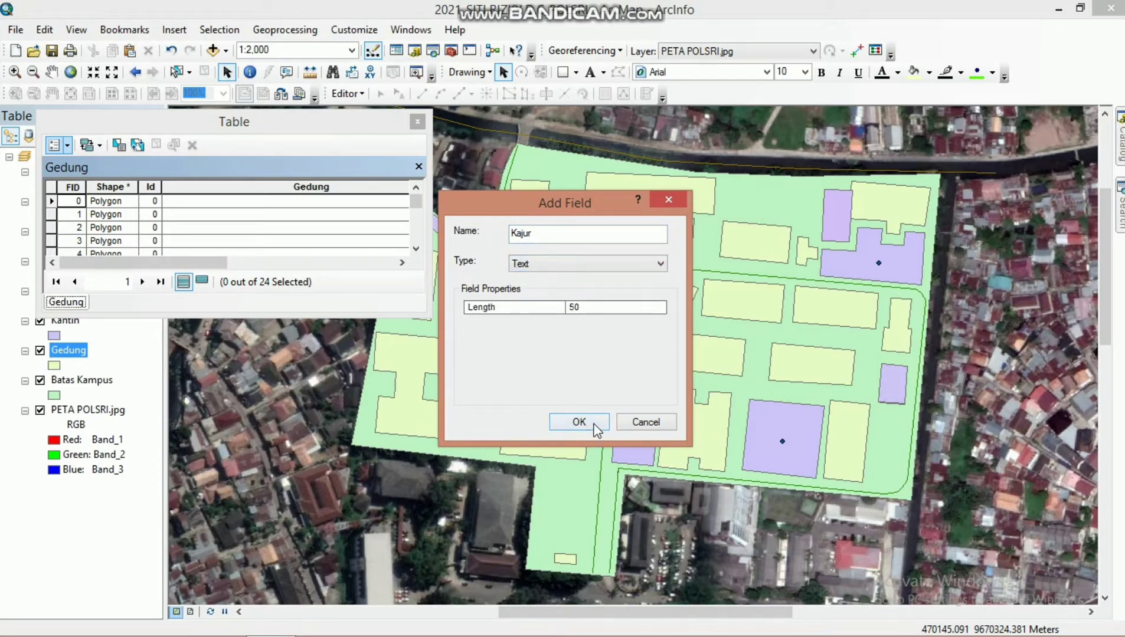
left_click(594, 424)
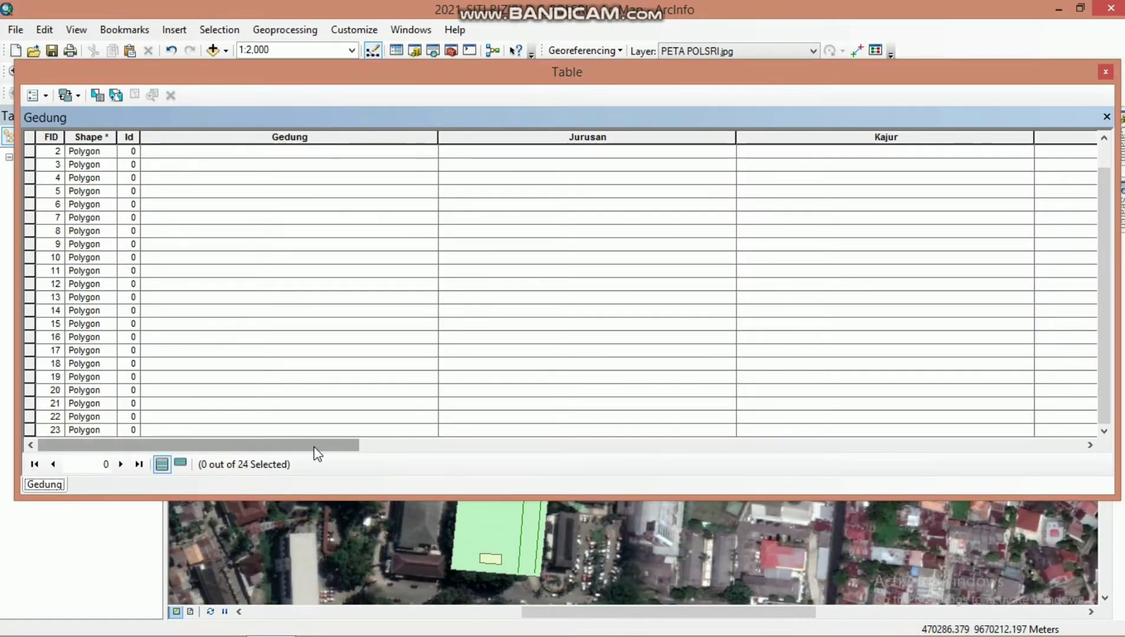
- Start an edit session on the Gedung layer and open the Attributes window
left_click_drag(331, 447, 1004, 431)
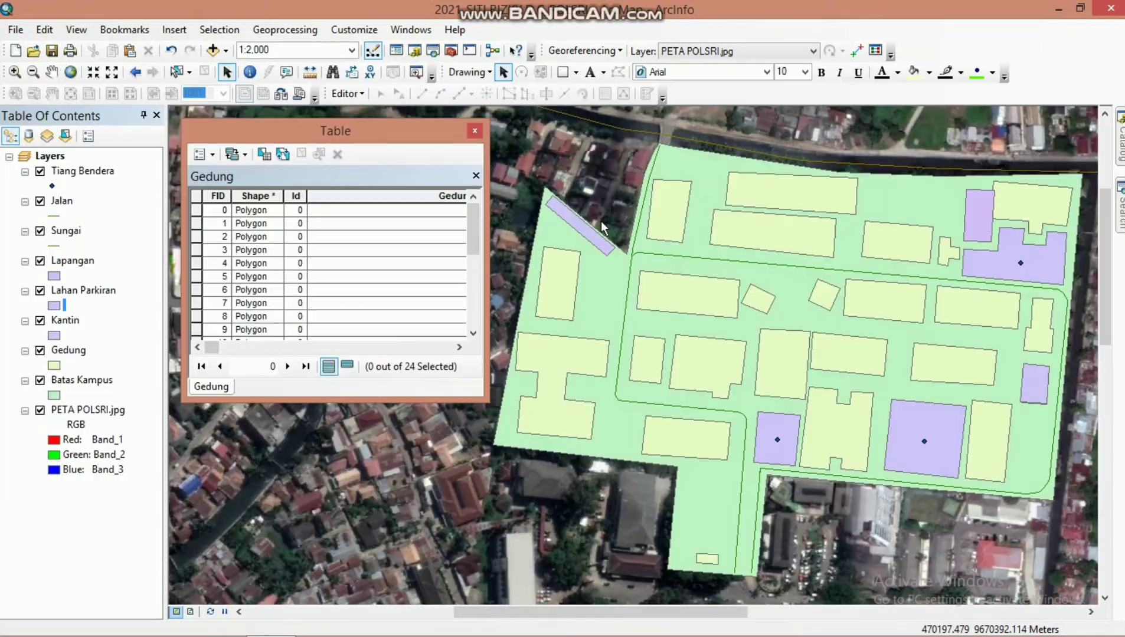
left_click(348, 94)
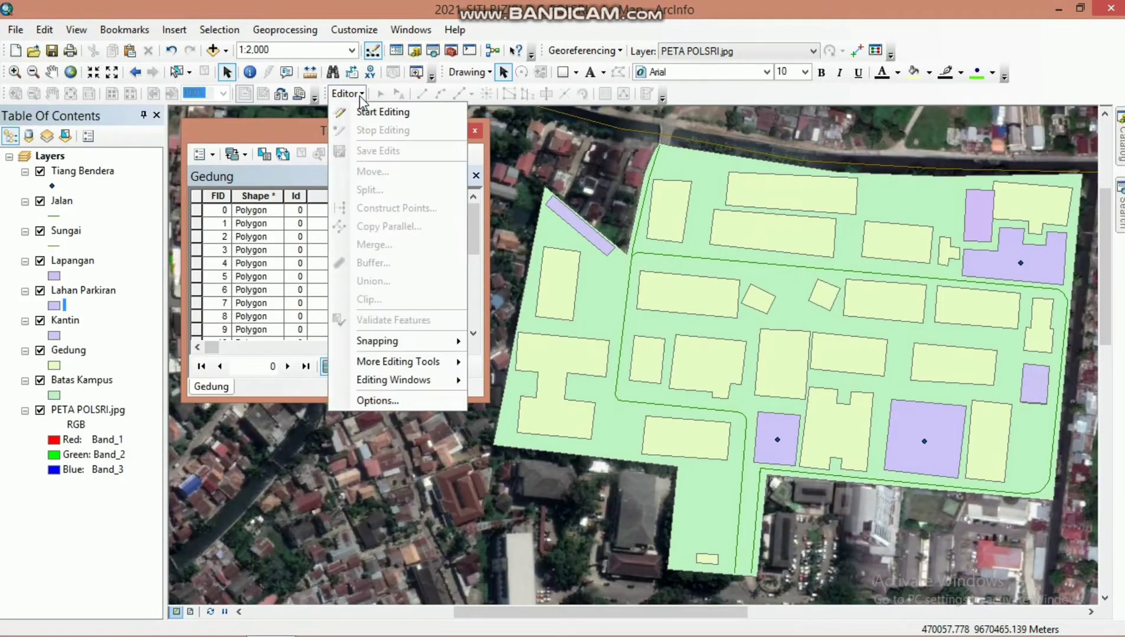
left_click(374, 112)
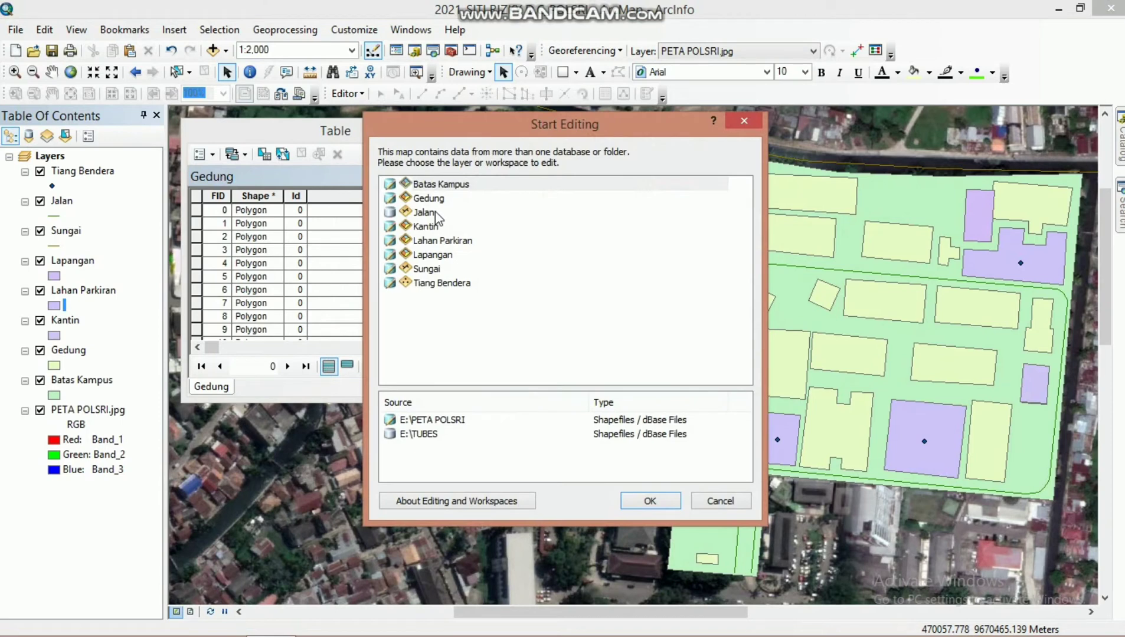
left_click(426, 200)
left_click(651, 498)
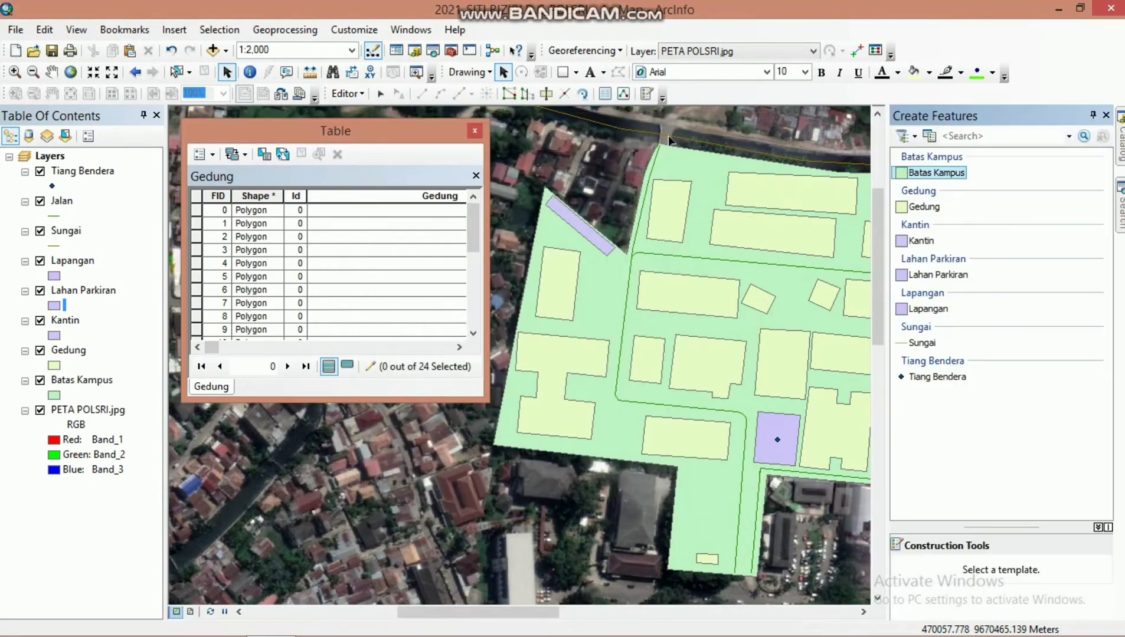
left_click(606, 95)
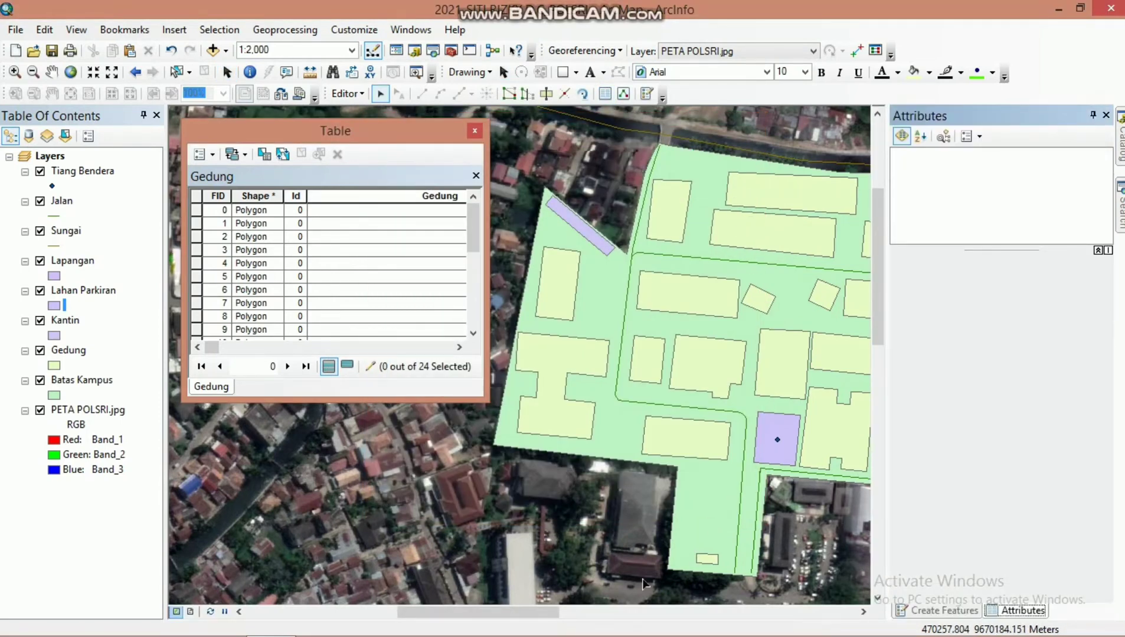
- For the rectangular building just south of the main road, east of the small tilted square, set Gedung to Gedung Kuliah I and Jurusan to Teknik Sipil
left_click_drag(535, 611, 600, 612)
left_click(602, 302)
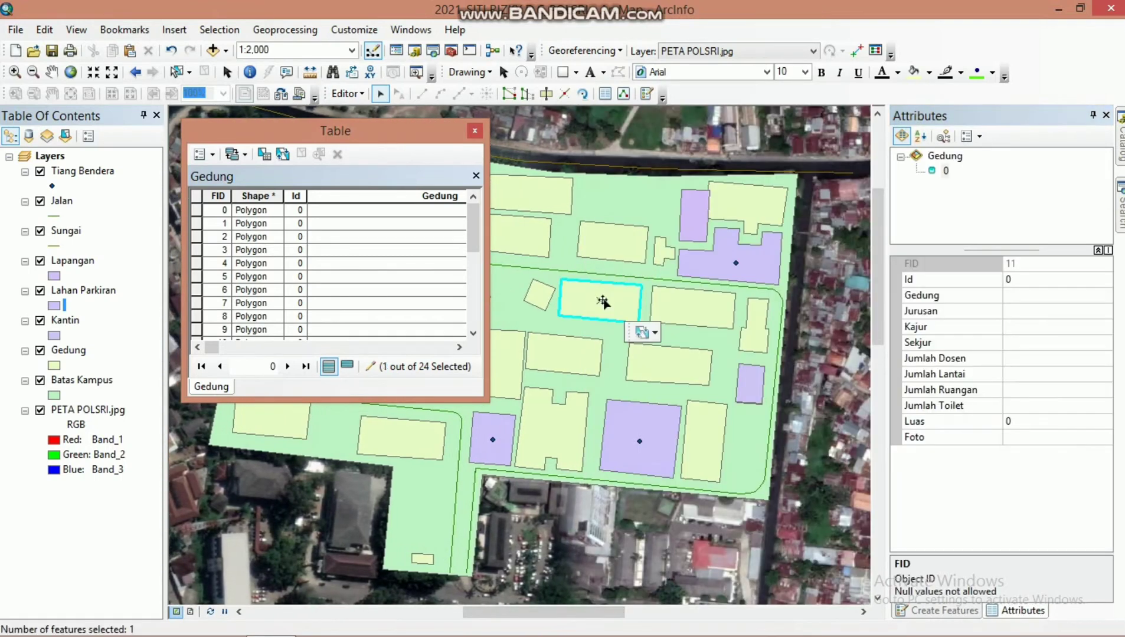
left_click(1016, 295)
type("Gedung Kuliah")
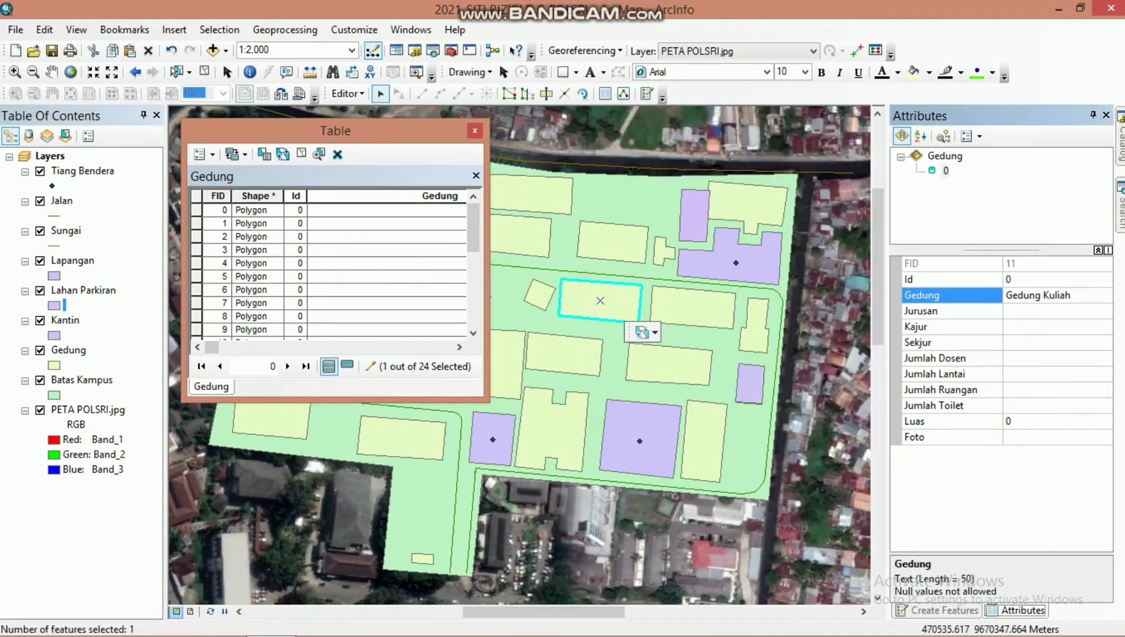
type(" I")
left_click(1046, 308)
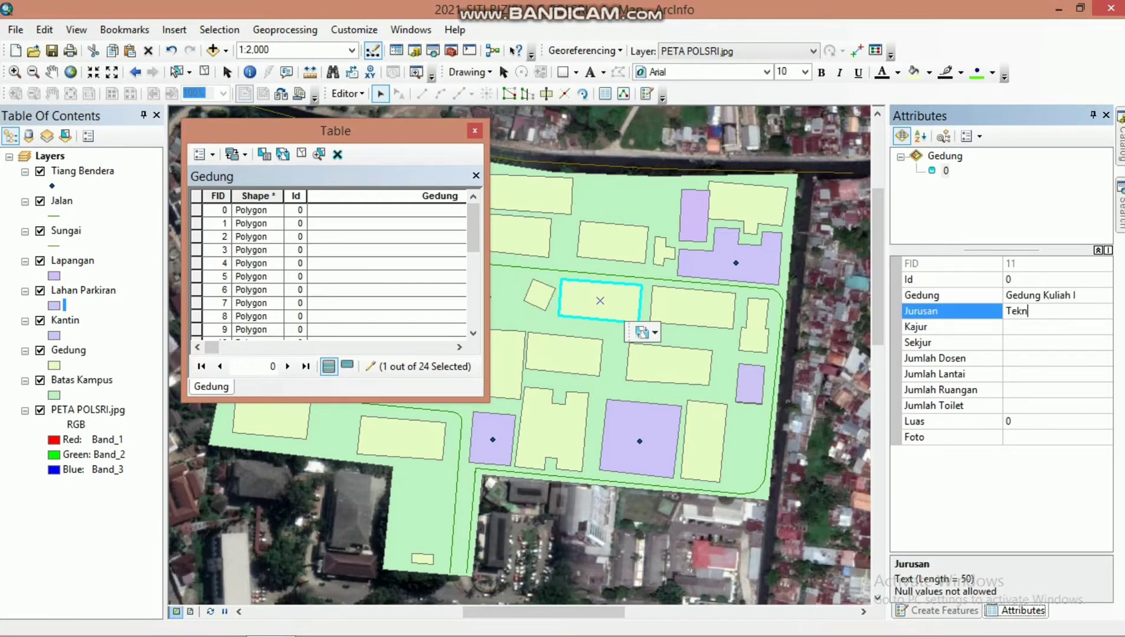
type("Teknik Sipil")
- Enter the building's Kajur and Sekjur names, set Jumlah Dosen to 45, and fill in Jumlah Lantai and Jumlah Ruangan
left_click(1043, 326)
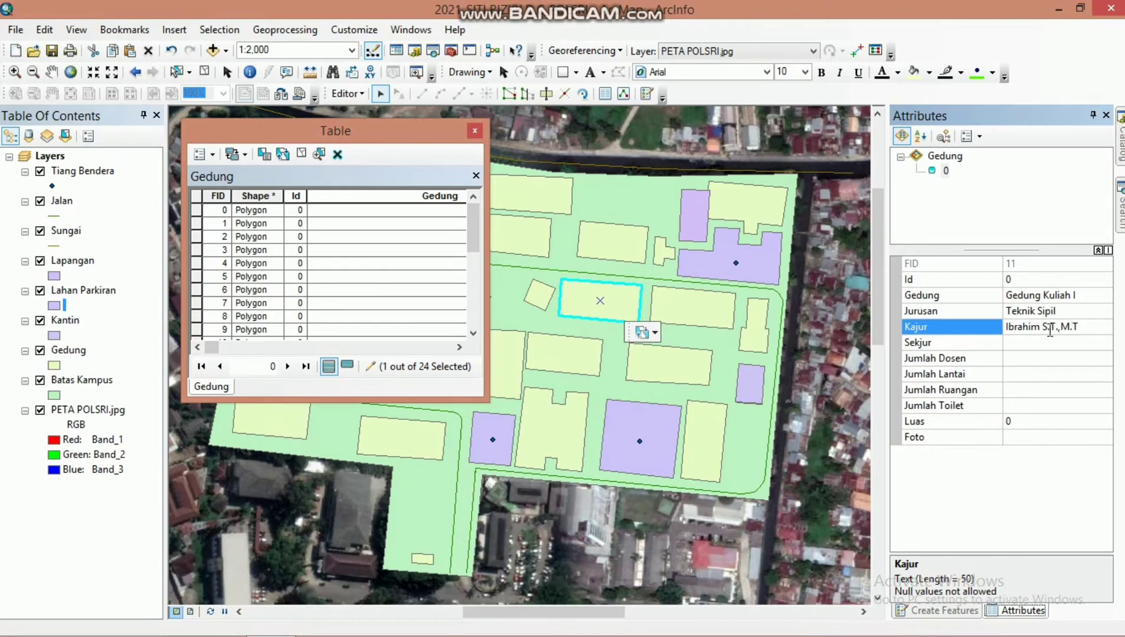
left_click(1035, 342)
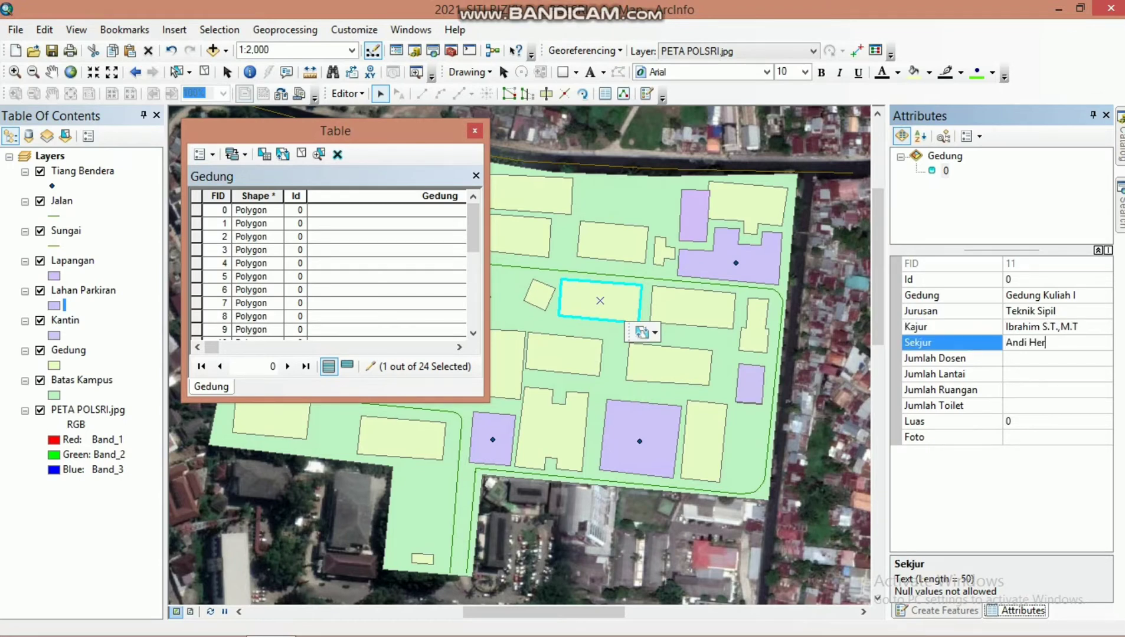
left_click(1027, 360)
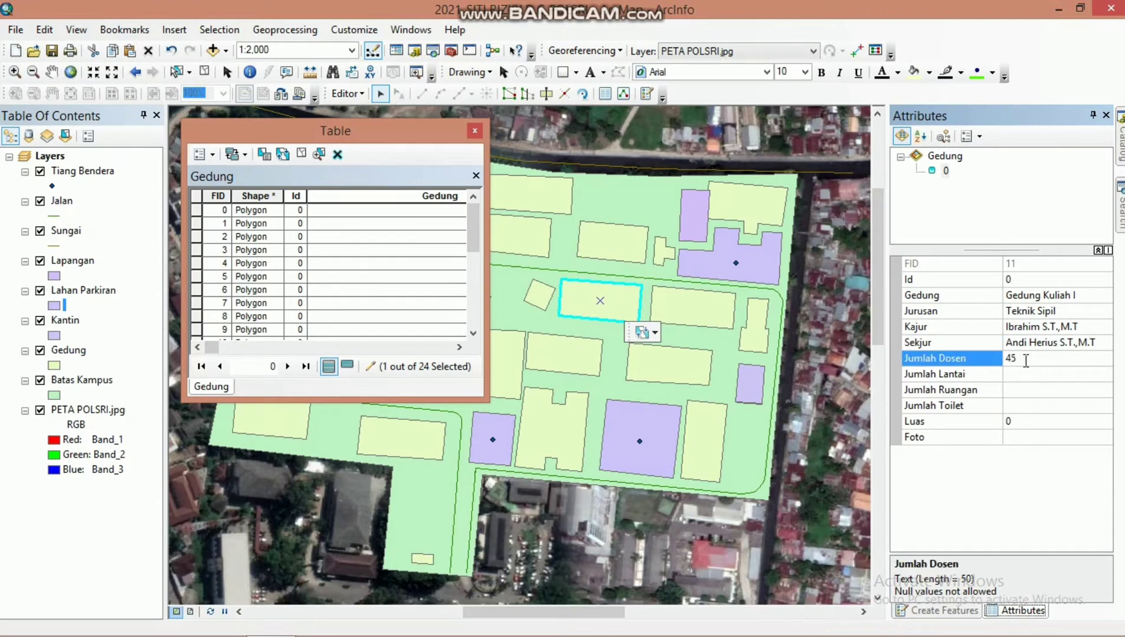
left_click(1017, 374)
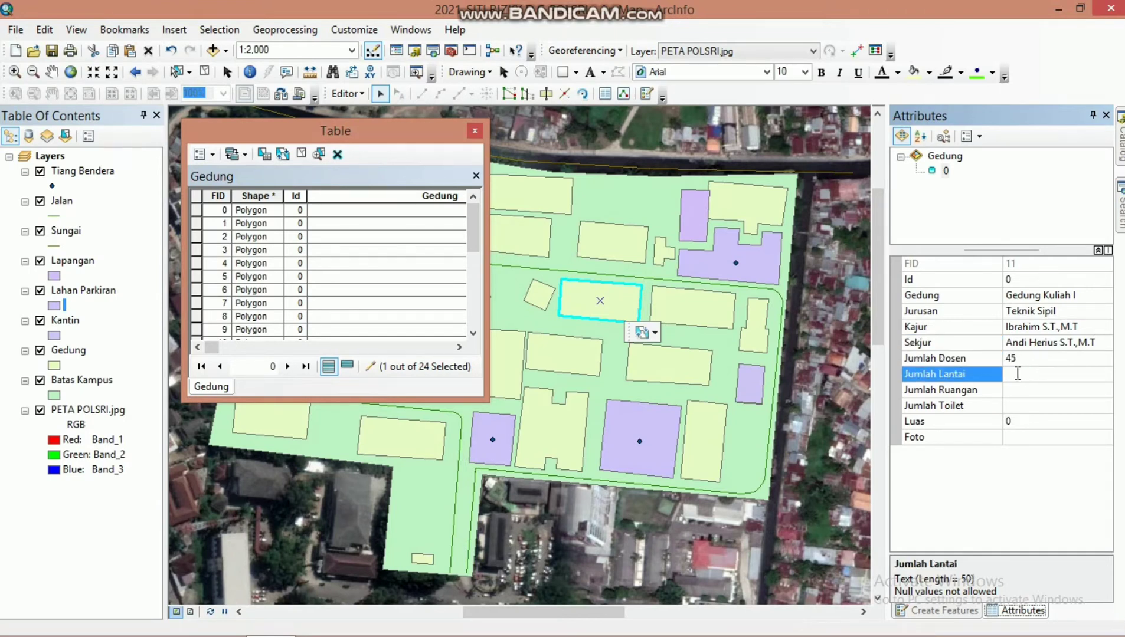
left_click(1016, 389)
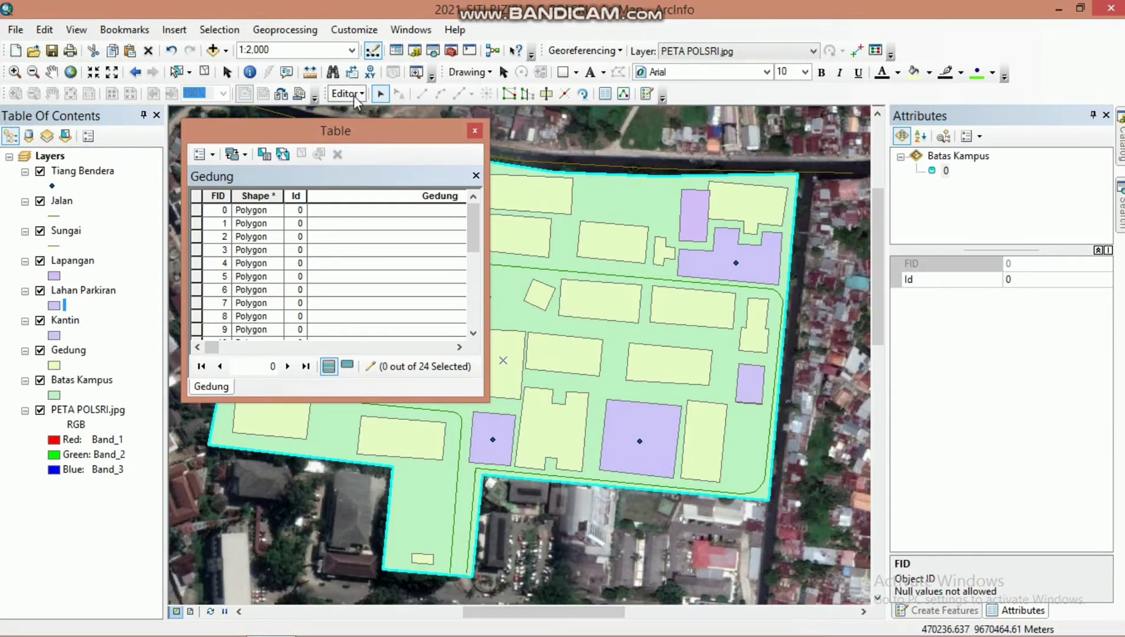
- Save the attribute edits, end the edit session and close the Gedung attribute table
left_click(349, 94)
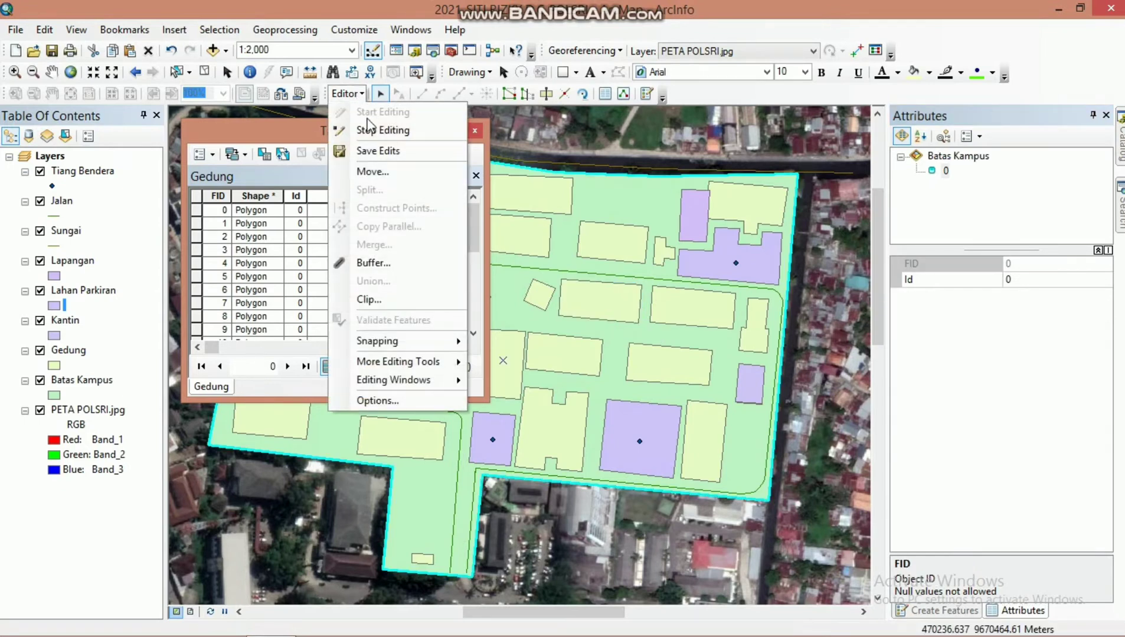
left_click(372, 154)
left_click(349, 94)
left_click(400, 149)
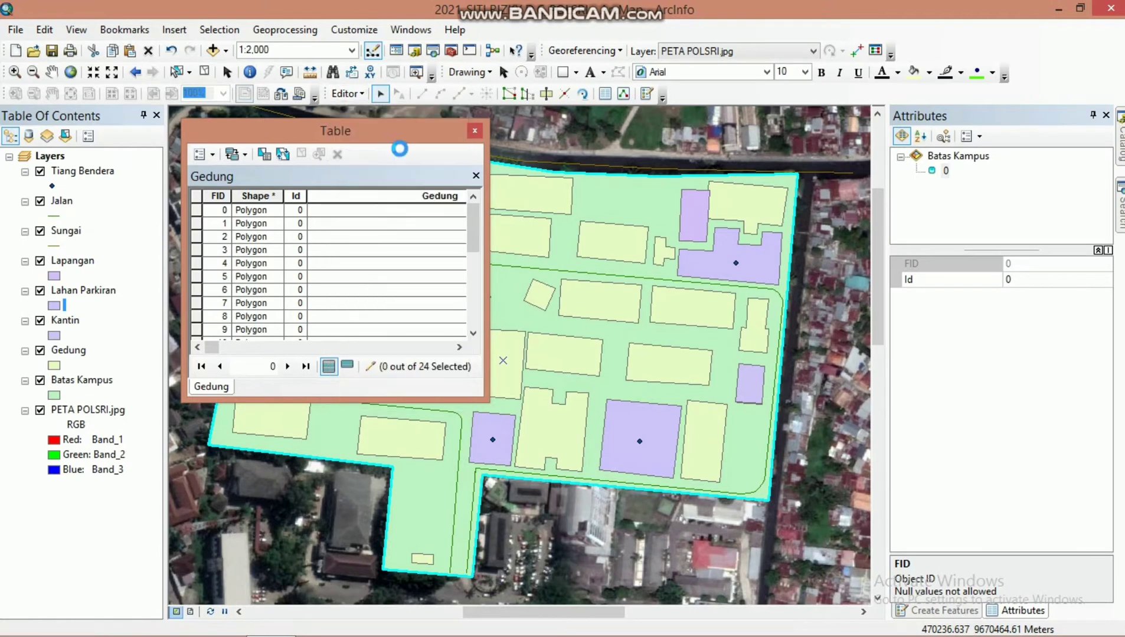
left_click(474, 131)
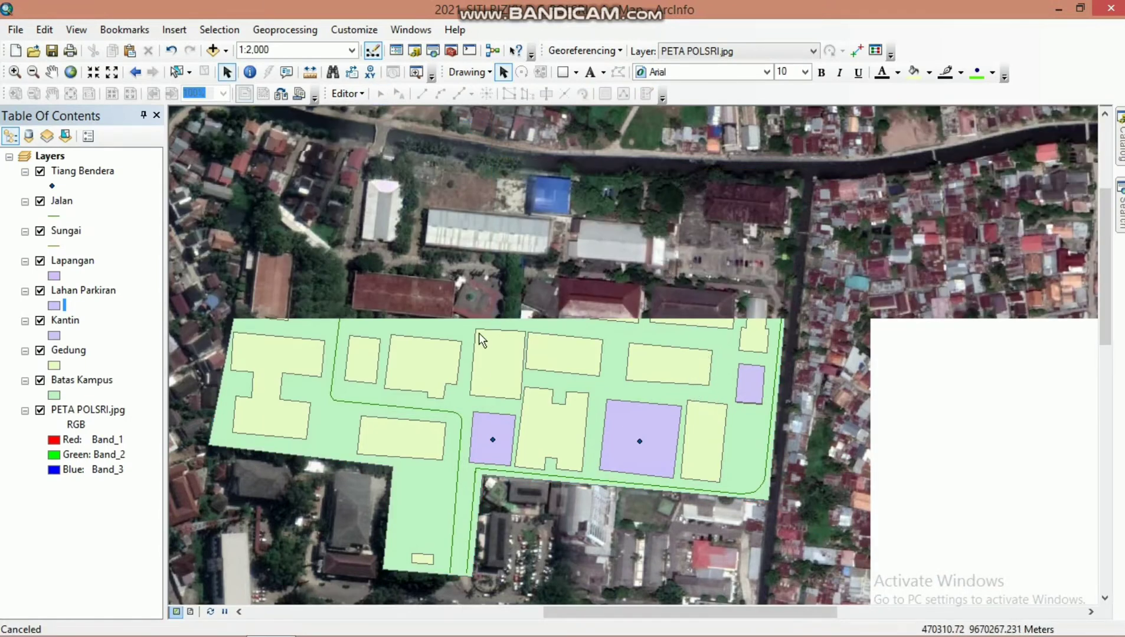
- Open the HTML popup for the Gedung Kuliah I building to check its attributes
scroll(529, 403, "up", 2)
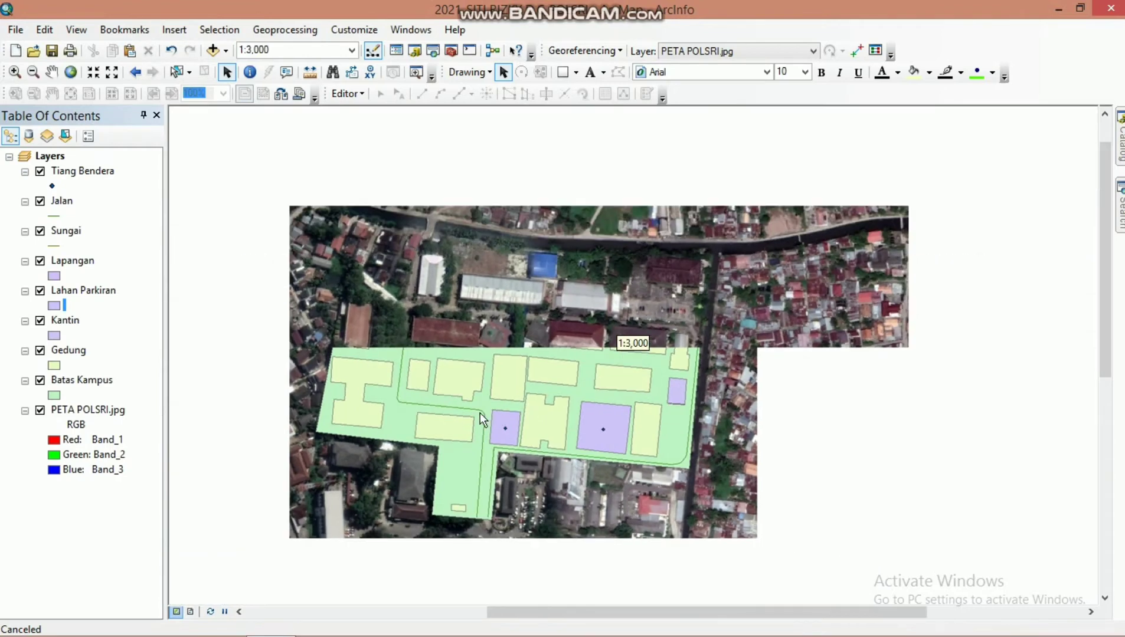
scroll(496, 410, "down", 2)
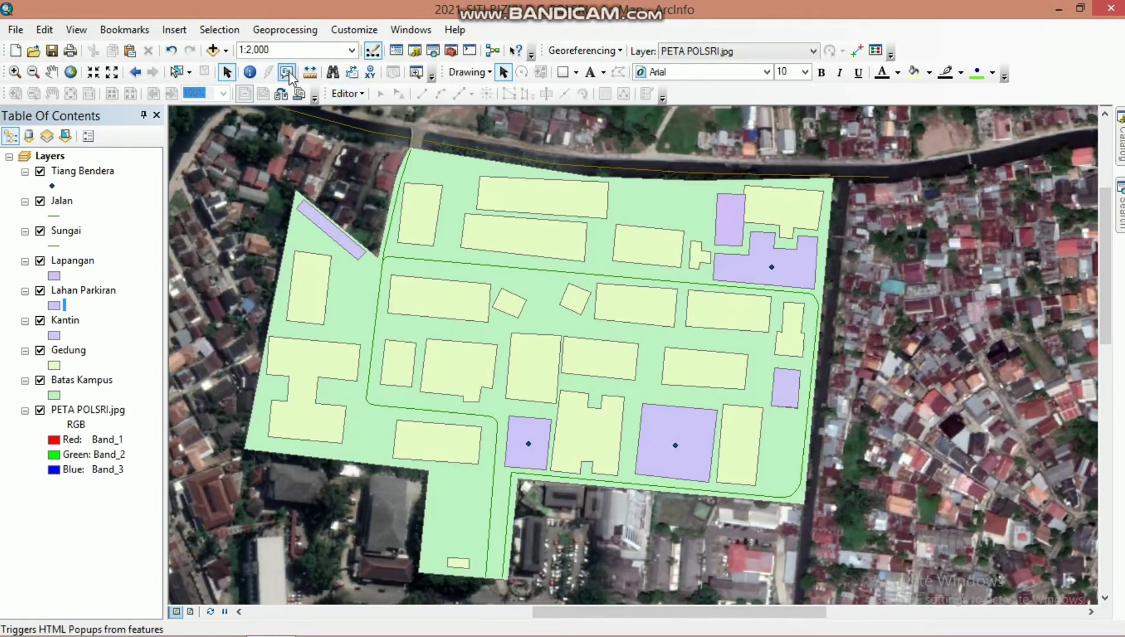
left_click(288, 74)
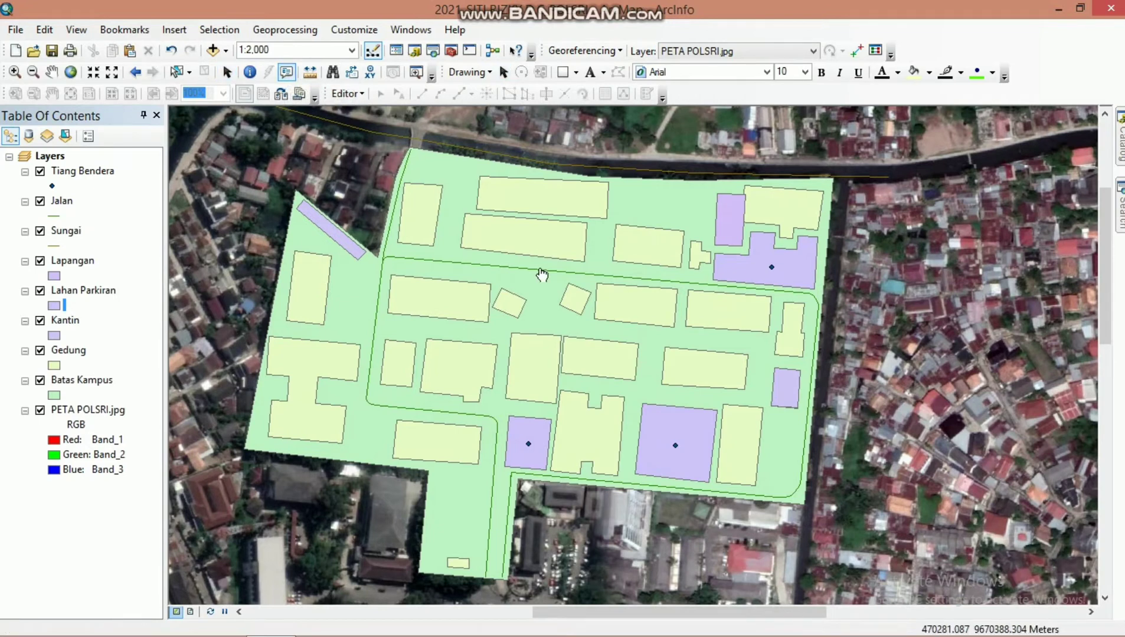
left_click(623, 308)
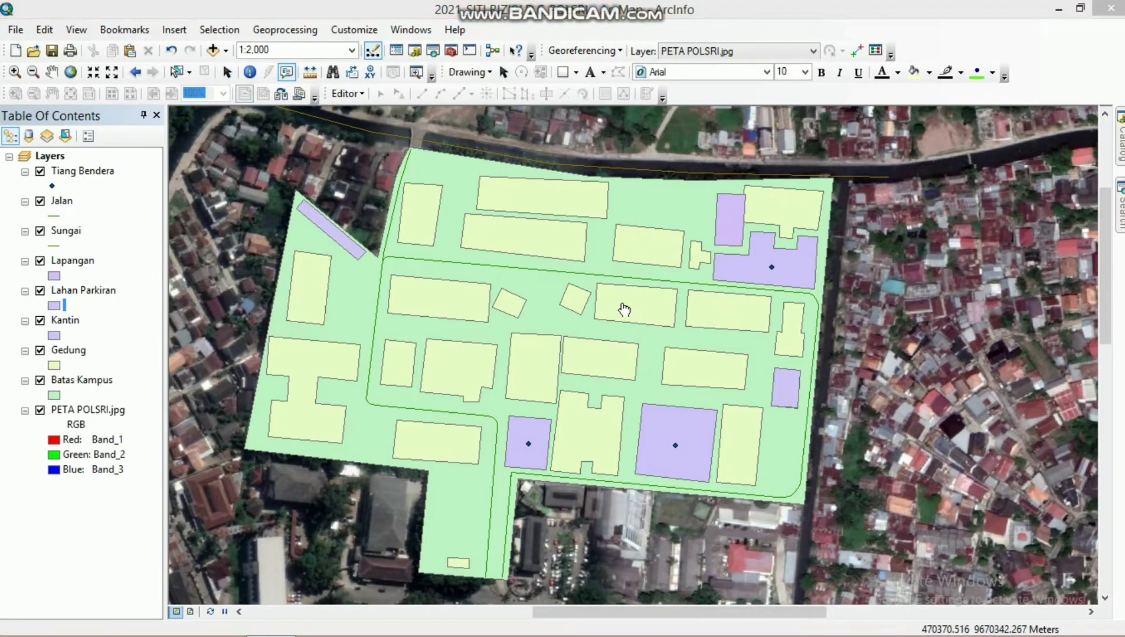
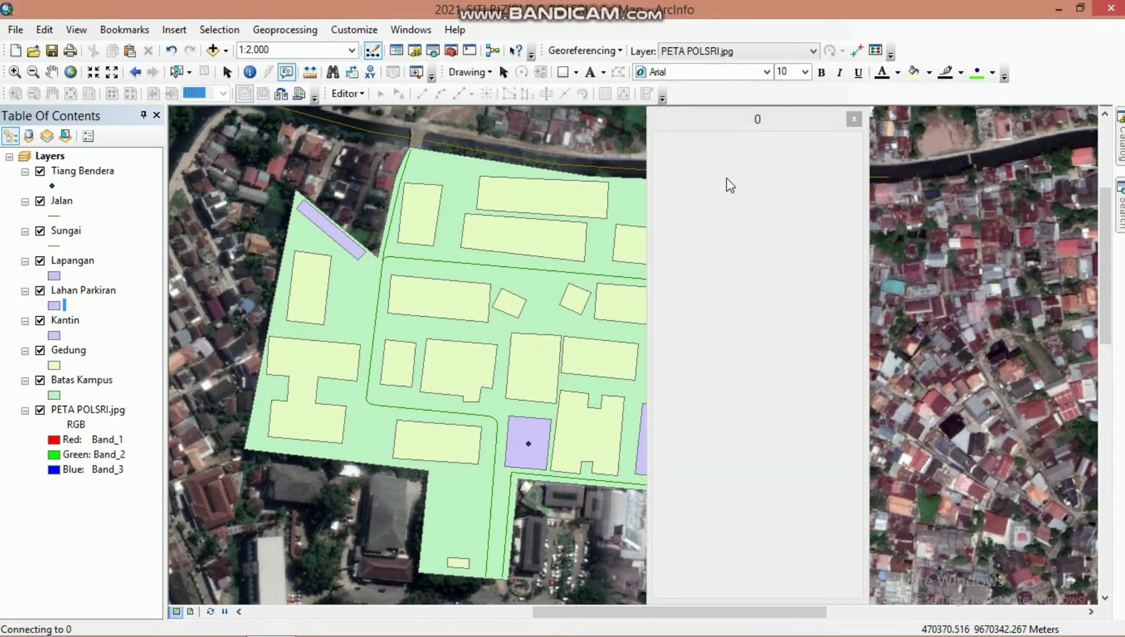
- Move the Gedung Kuliah I popup clear of the campus map to read its attributes
left_click_drag(758, 118, 924, 106)
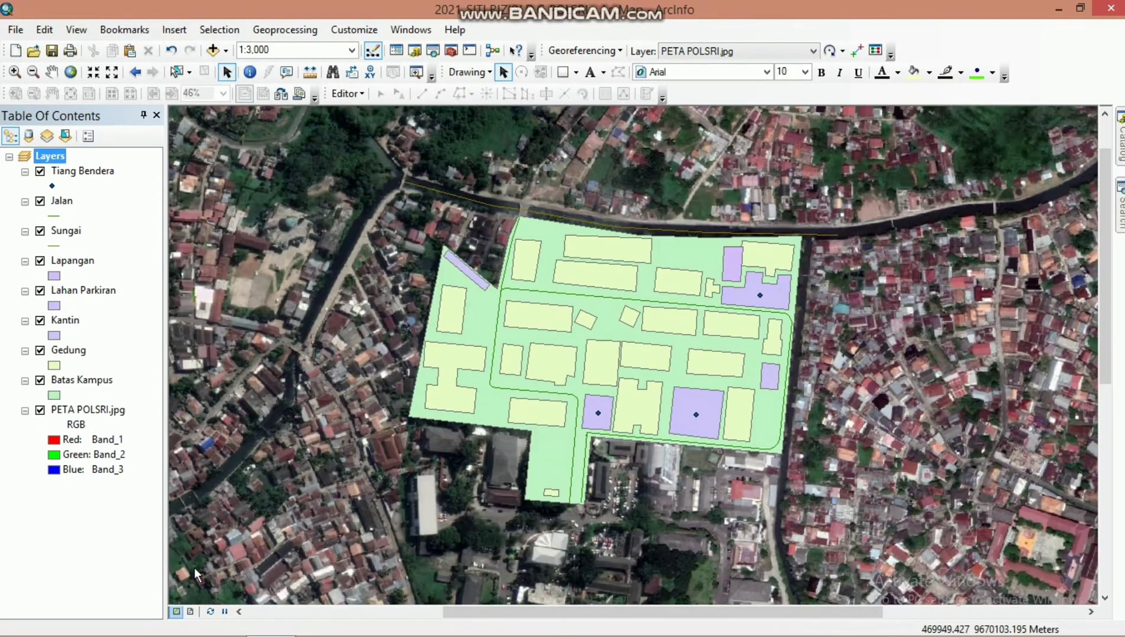
- Hide the PETA POLSRI.jpg layer and switch the map to layout view
left_click(40, 410)
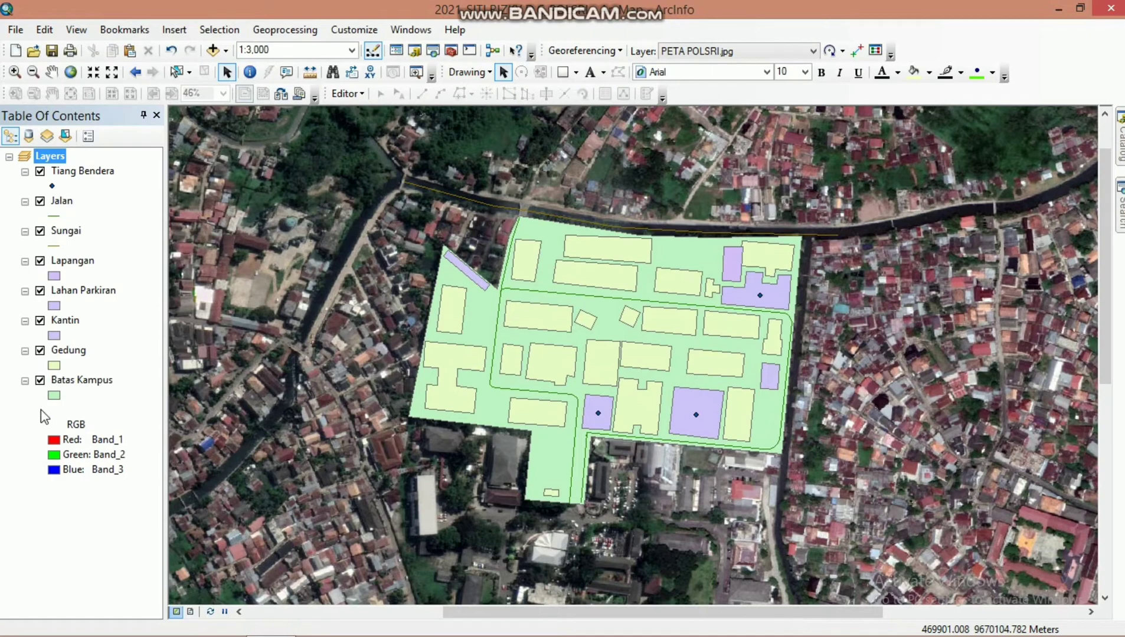
left_click(191, 612)
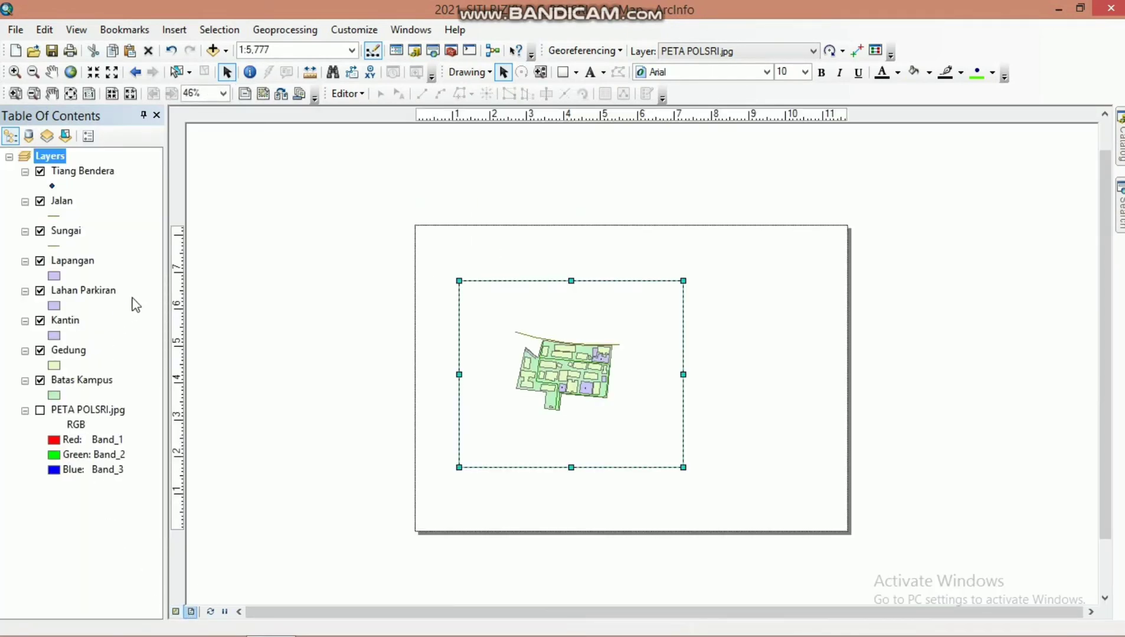
- Set up the layout page with A4 paper in landscape orientation
left_click(15, 29)
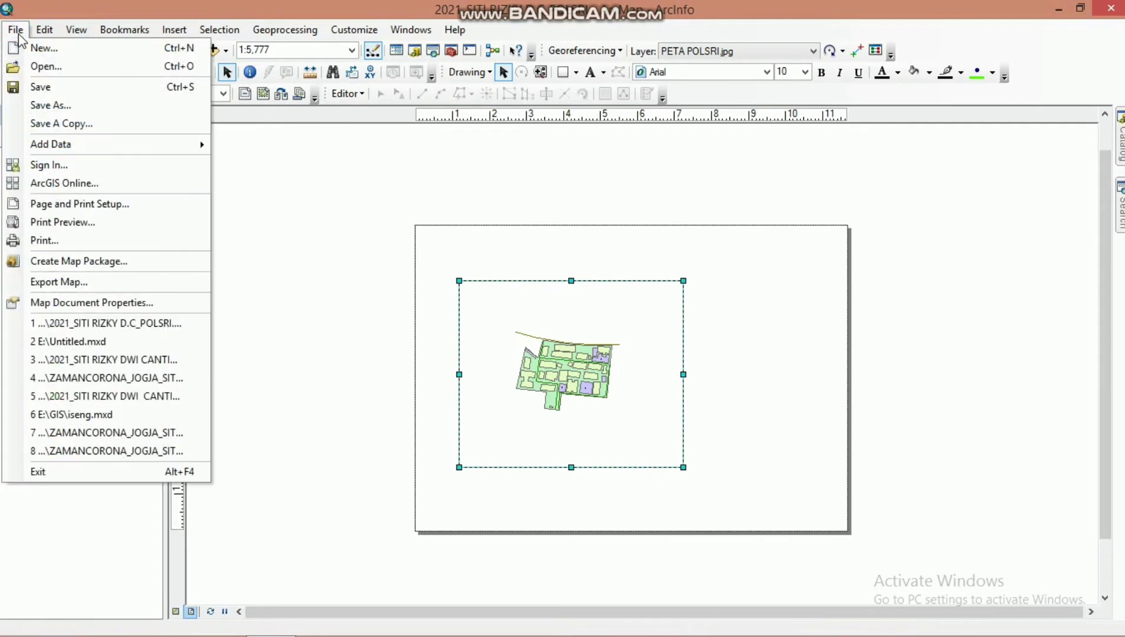
left_click(77, 207)
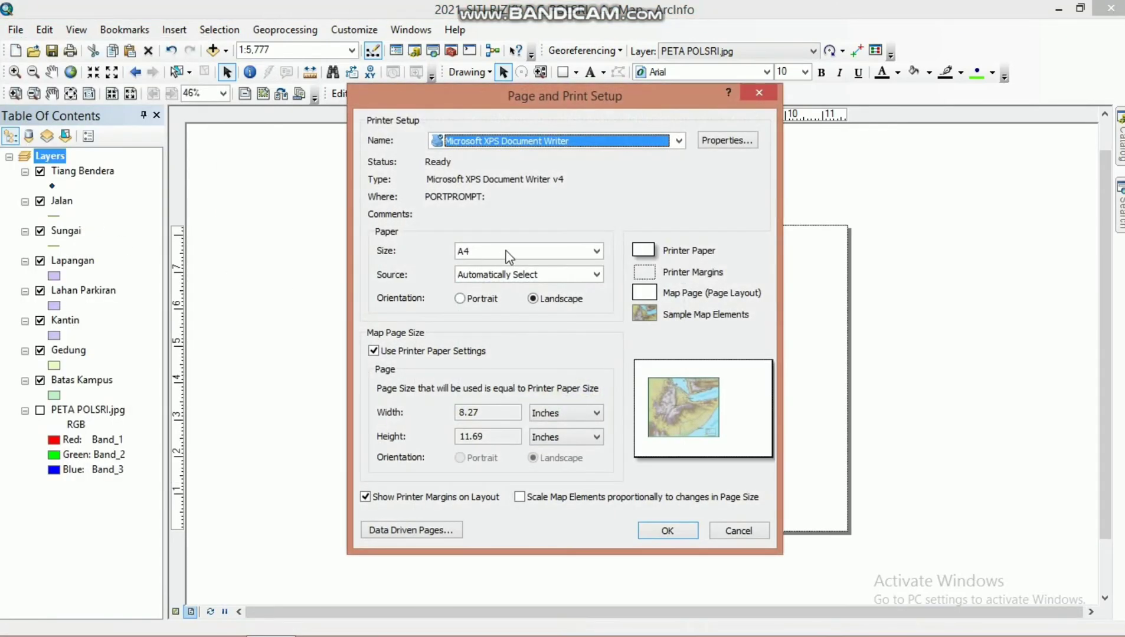
left_click(594, 253)
left_click(548, 262)
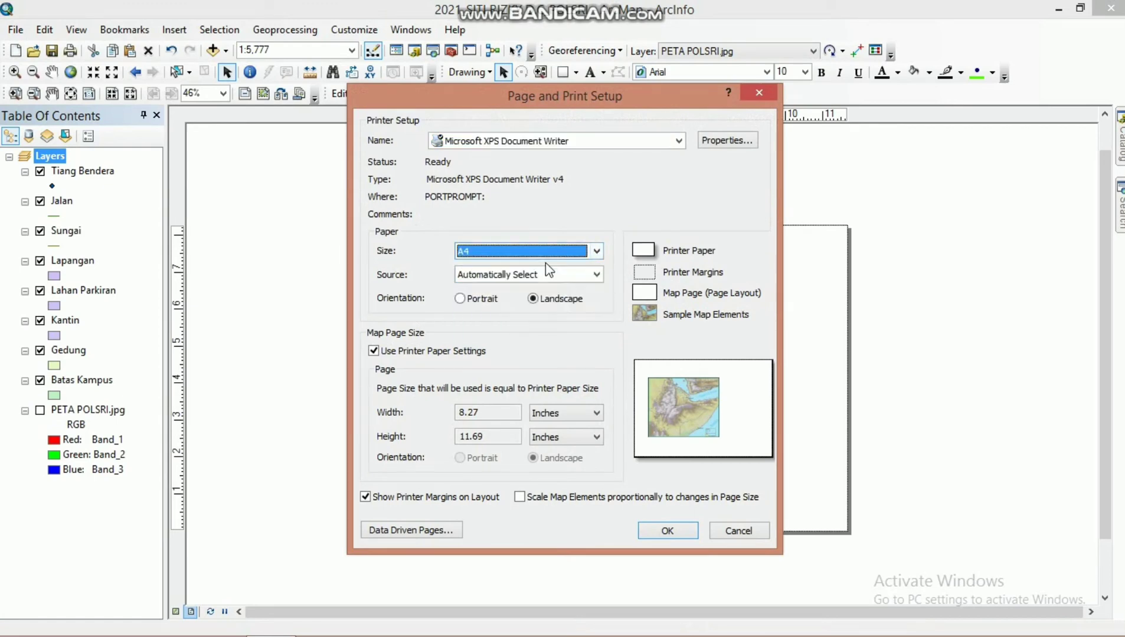
left_click(550, 301)
left_click(664, 529)
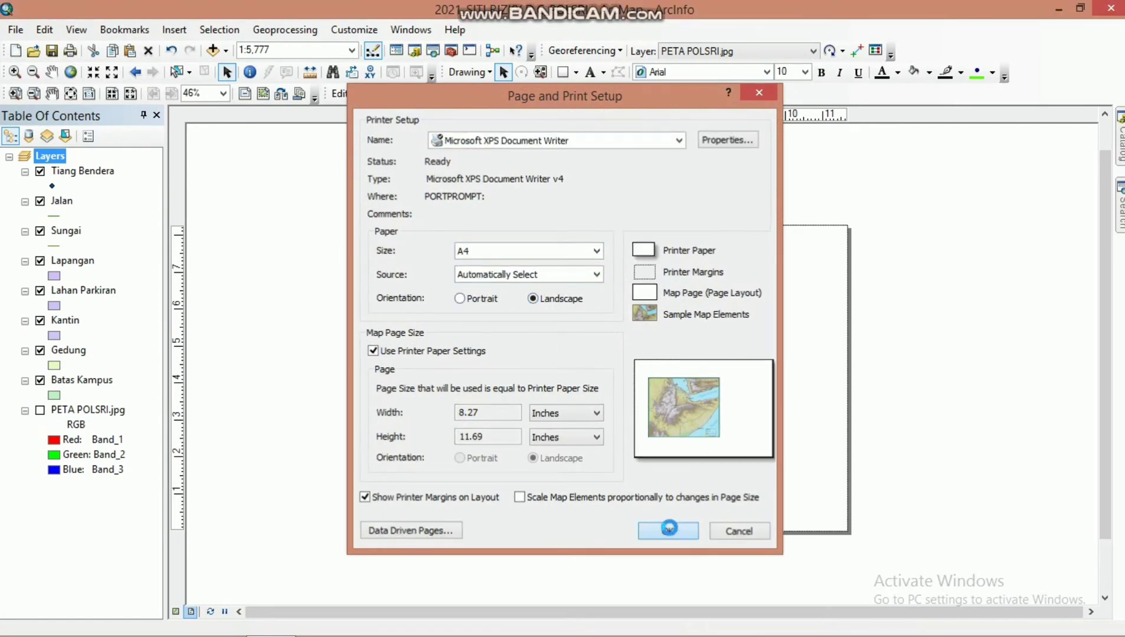
- Move the data frame to the page's upper-left corner and stretch it to about 7.5 by 7.5 inches
left_click_drag(571, 376, 544, 336)
left_click_drag(546, 430, 545, 518)
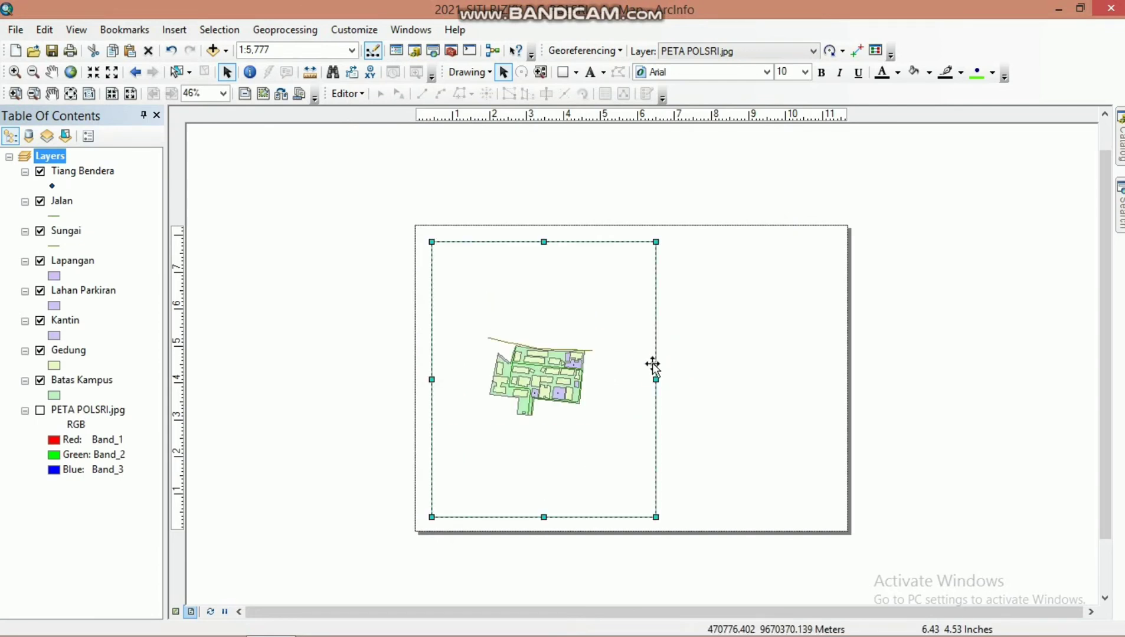
left_click_drag(655, 379, 711, 385)
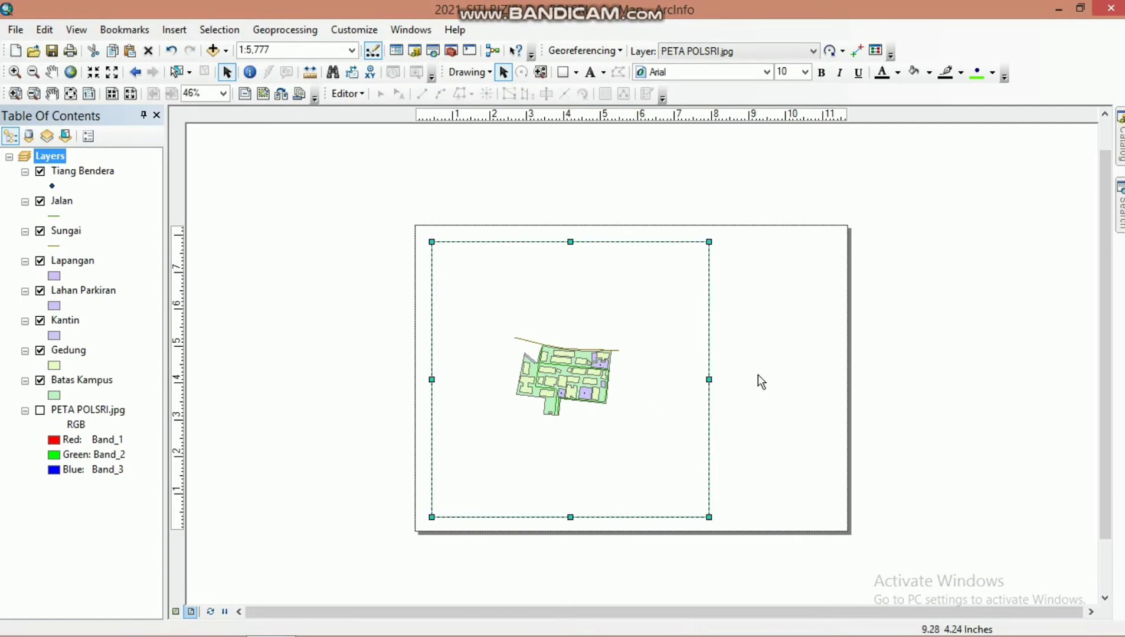
- Set the data frame's display units to Meters
left_click(86, 36)
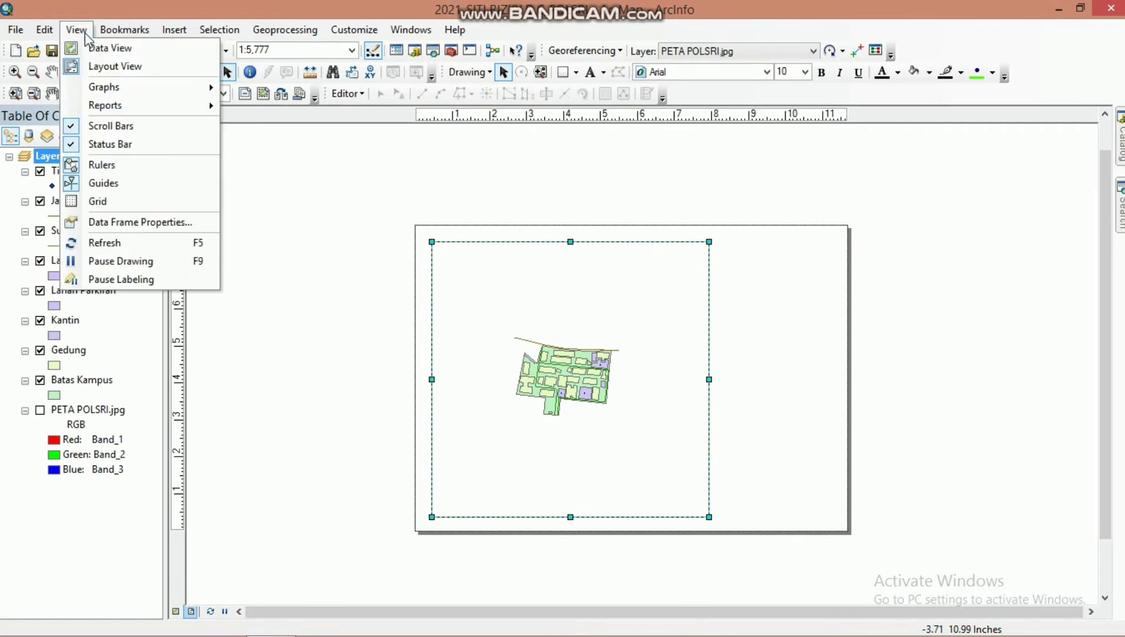
left_click(144, 222)
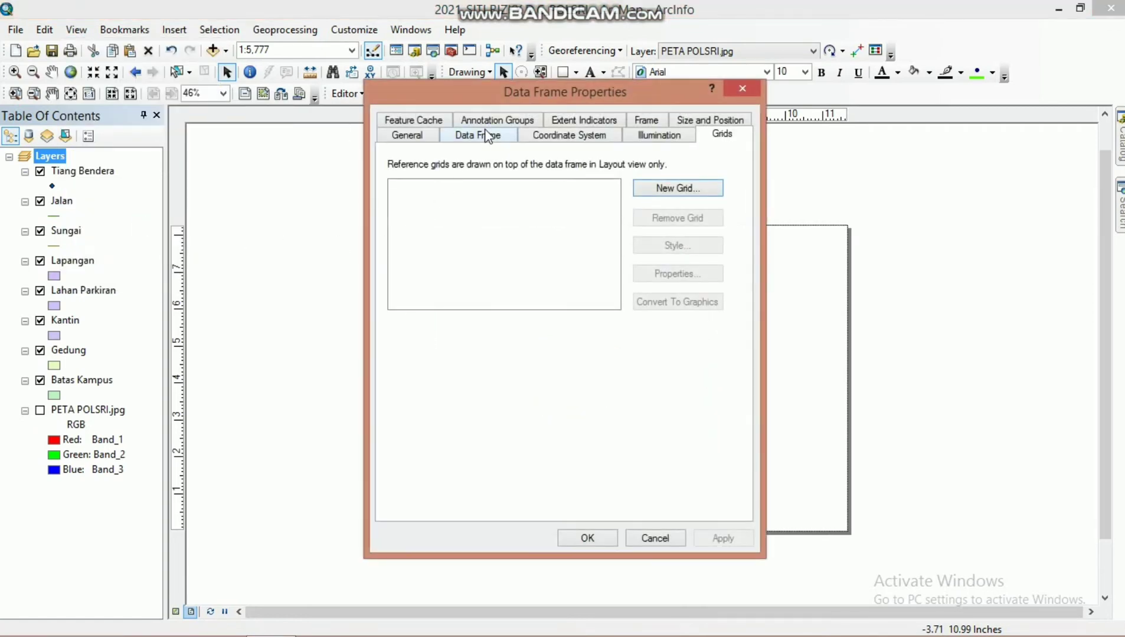
left_click(407, 135)
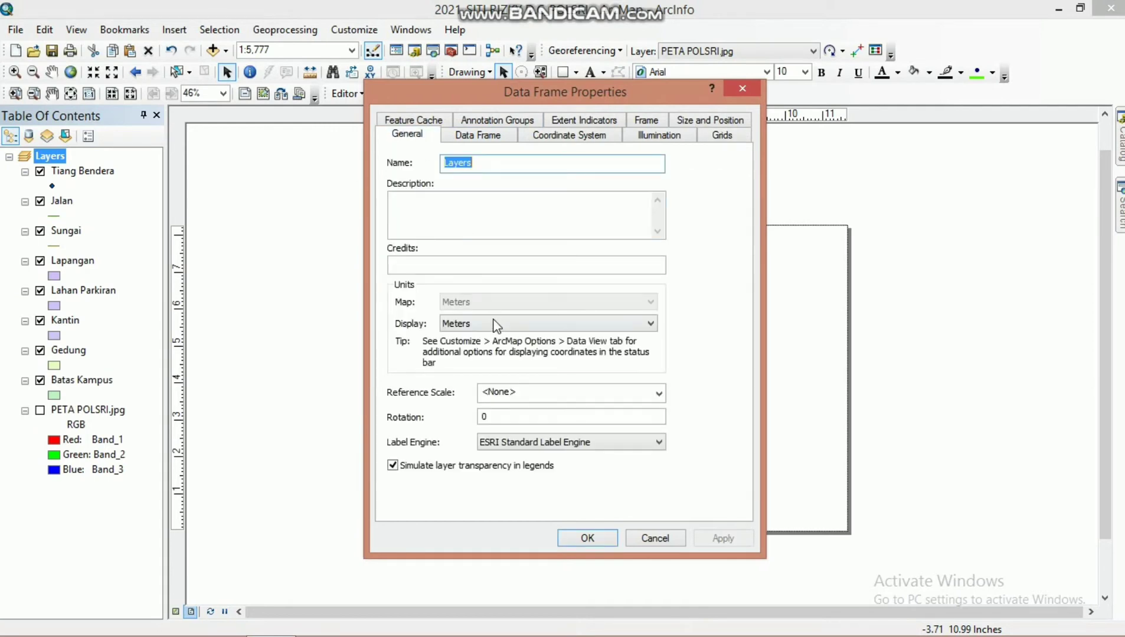
left_click(496, 325)
left_click(501, 440)
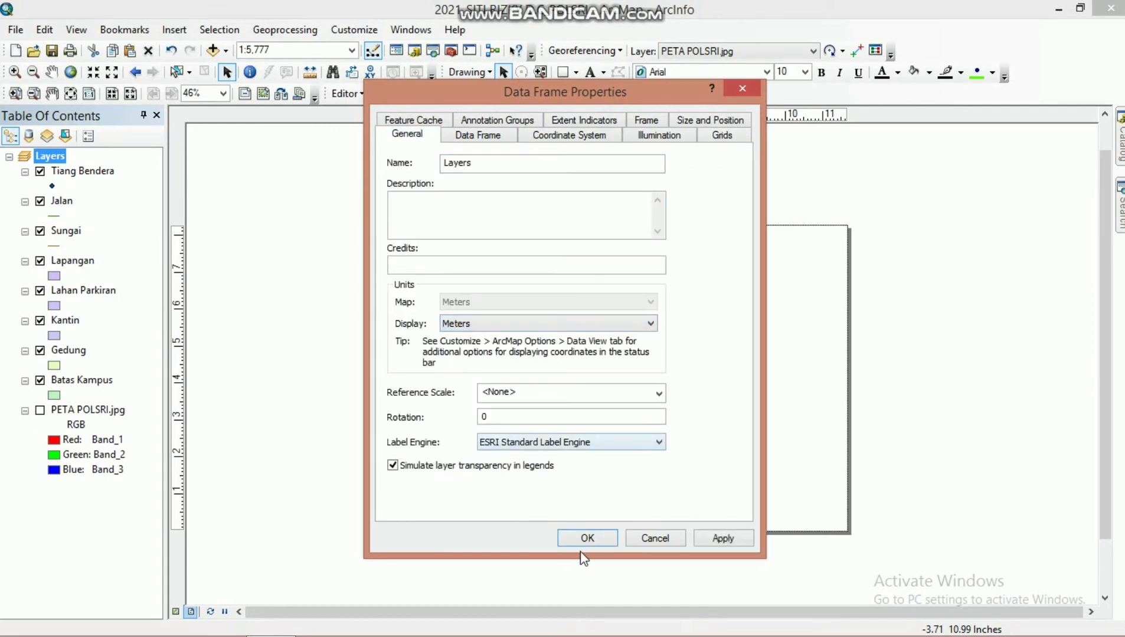
left_click(592, 540)
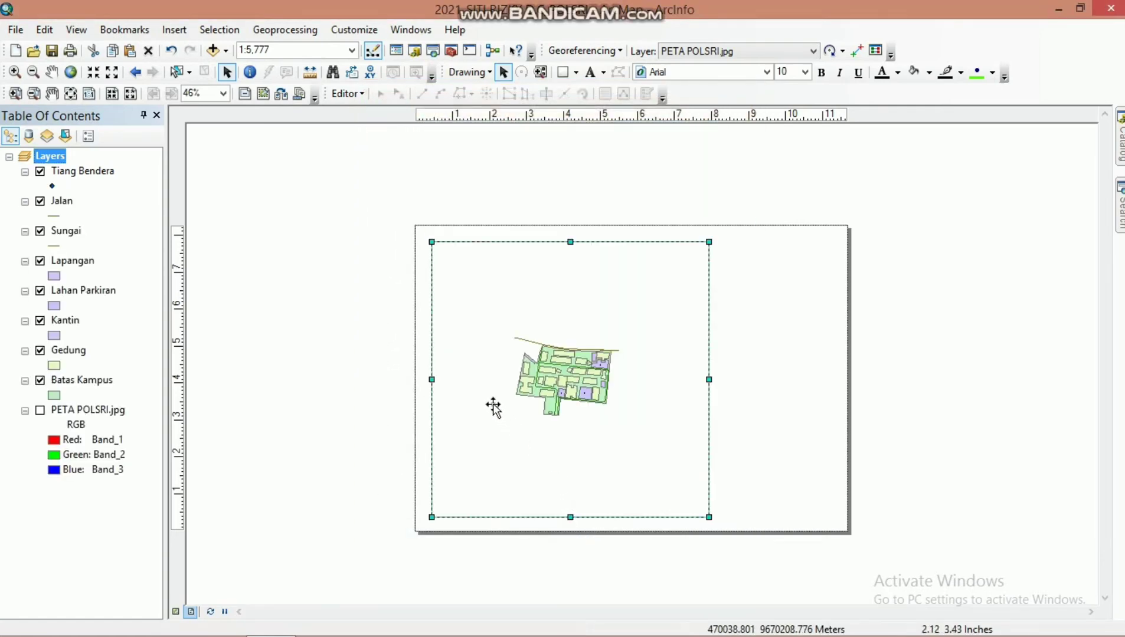
- Add a measured grid with grid lines and labels to the data frame, using 200-metre X and Y intervals
right_click(655, 372)
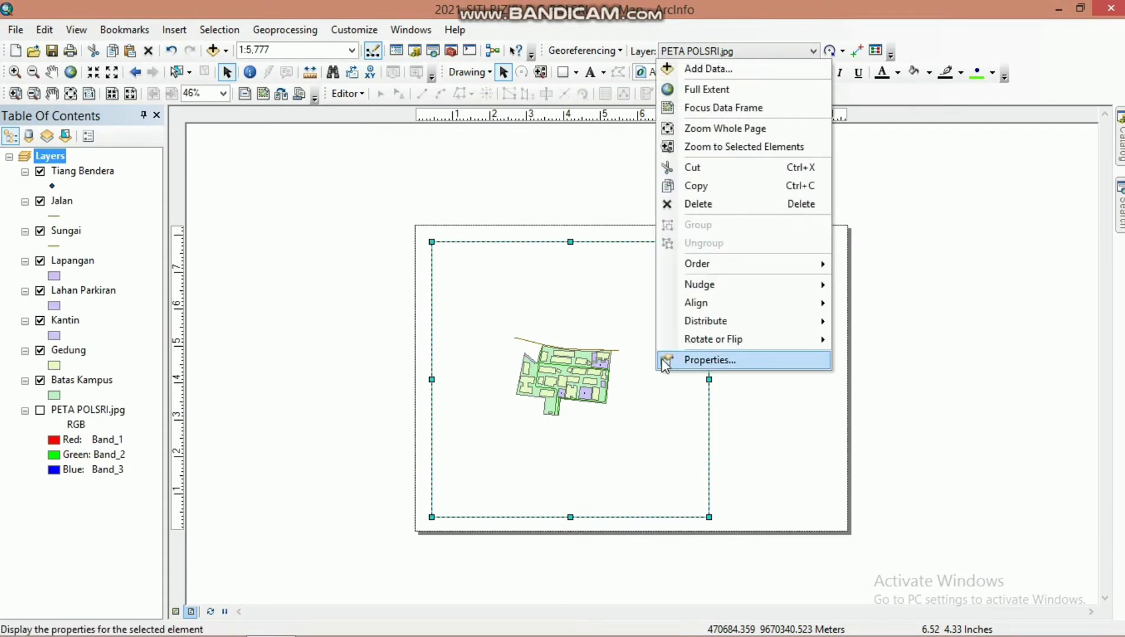
left_click(665, 361)
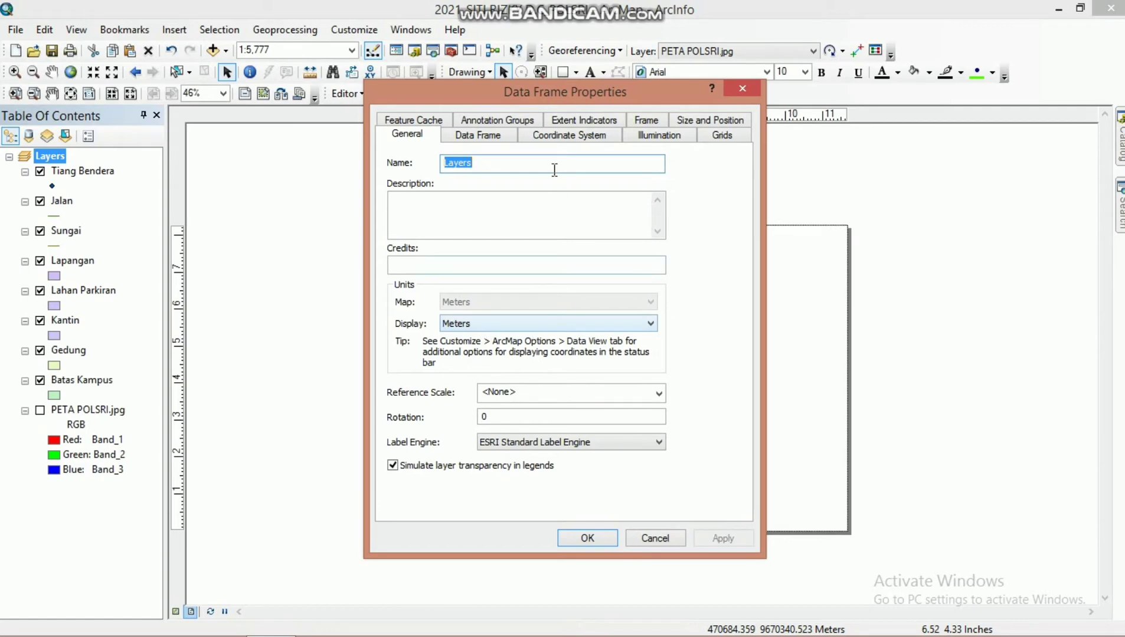
left_click(723, 135)
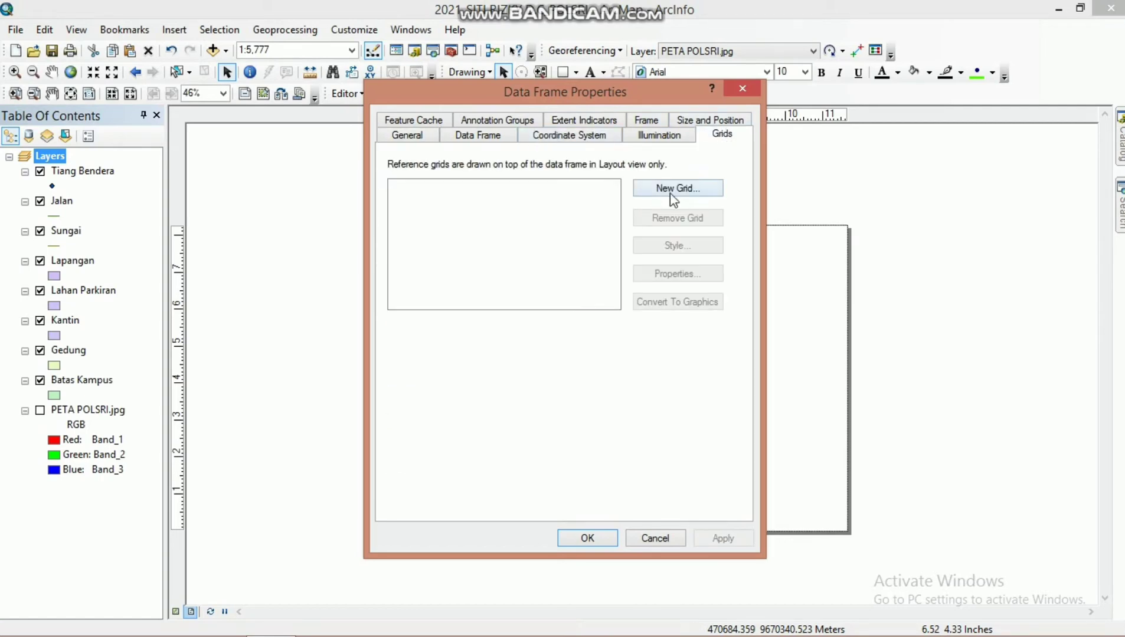
left_click(674, 190)
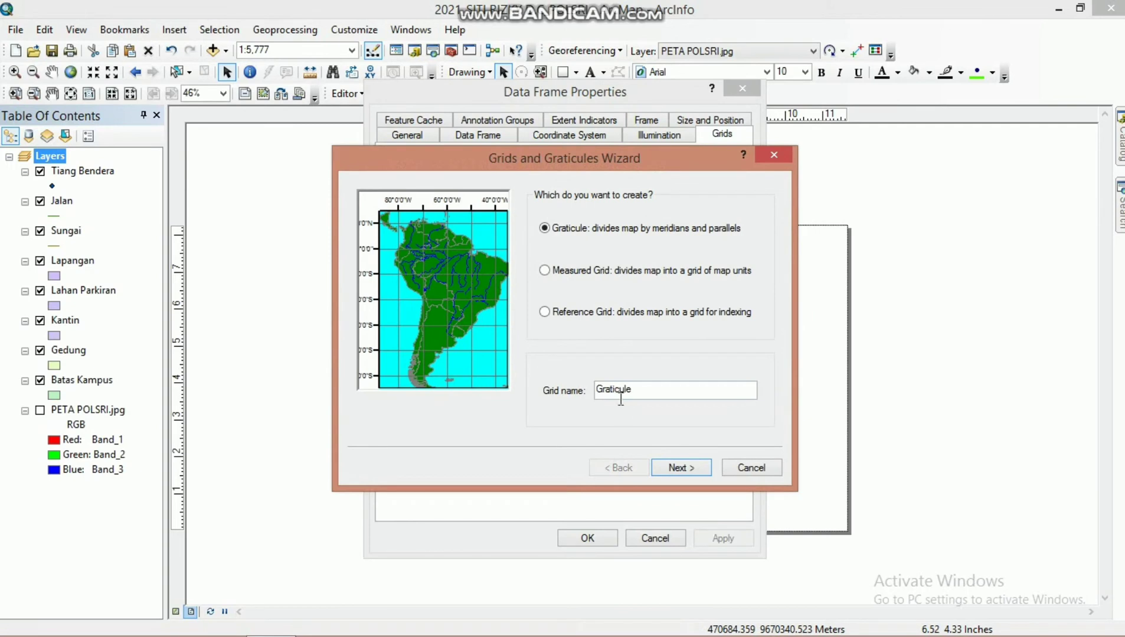
left_click(571, 270)
left_click(673, 472)
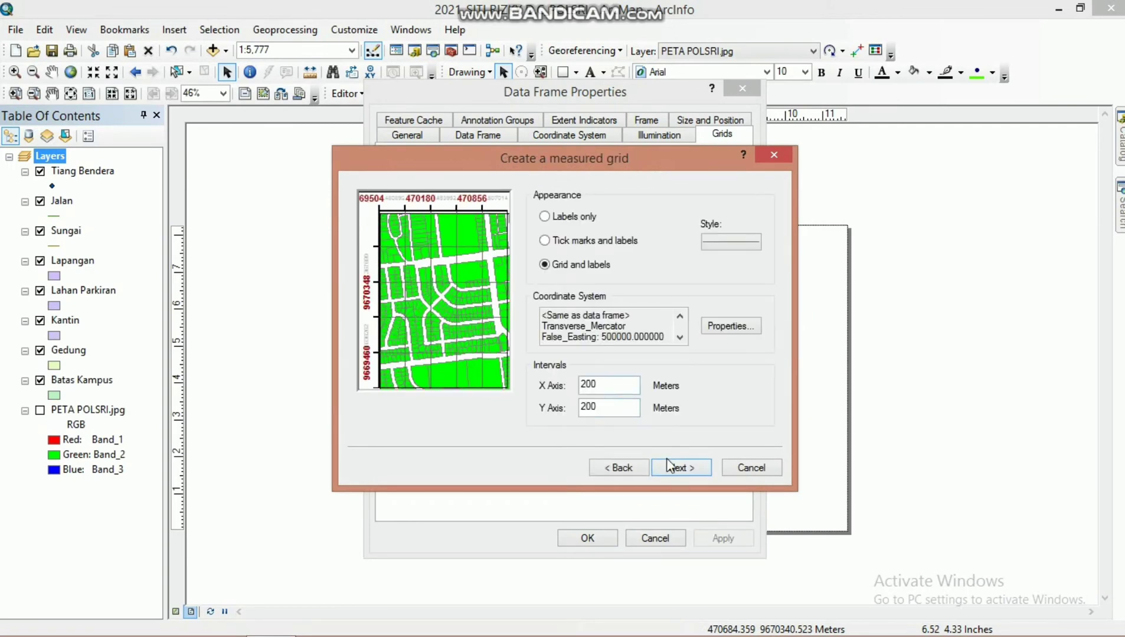
left_click(670, 468)
left_click(681, 467)
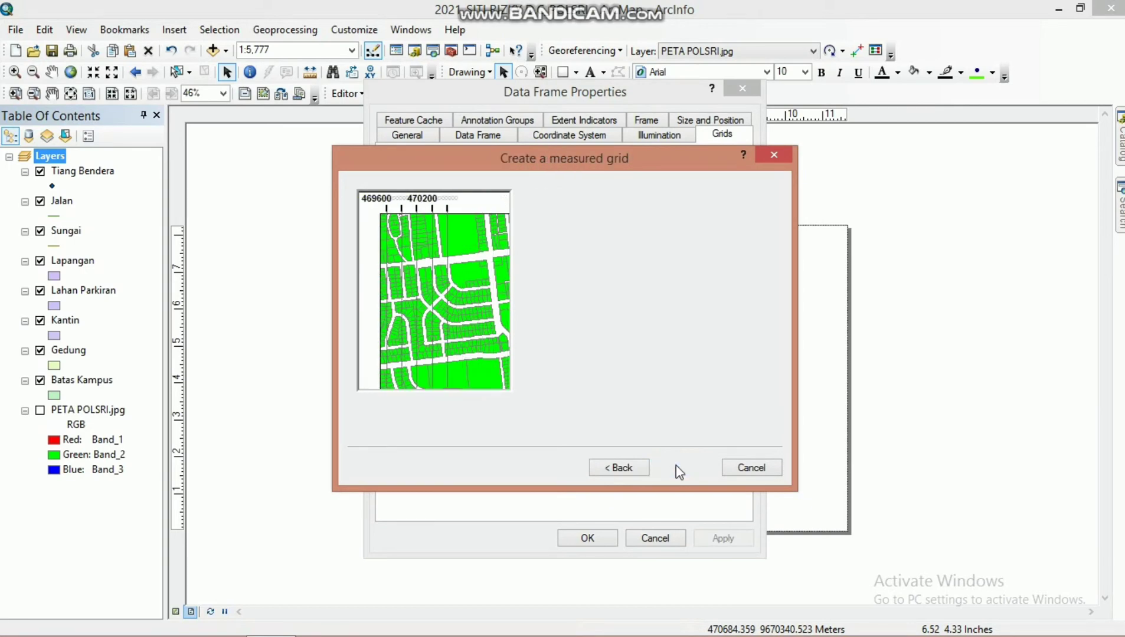
left_click(678, 466)
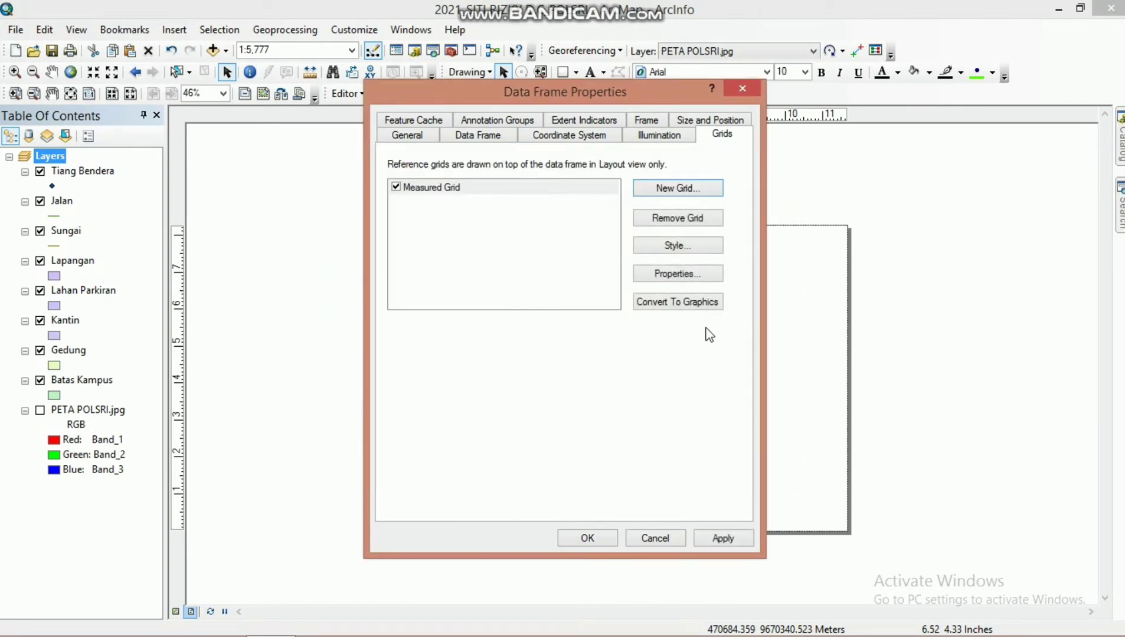
left_click(722, 537)
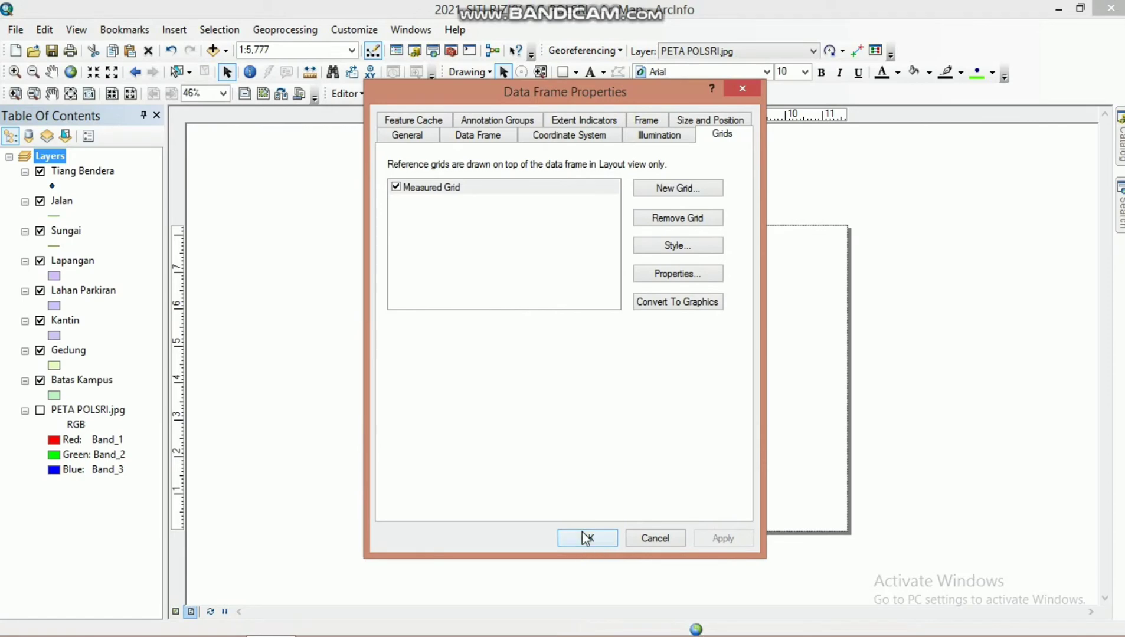
left_click(583, 536)
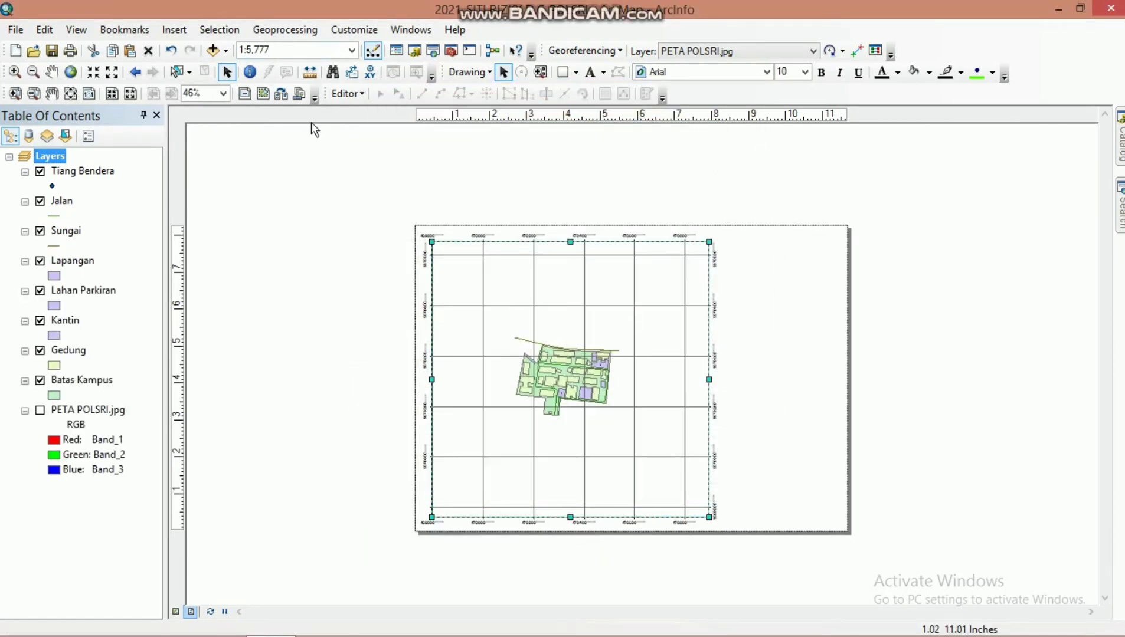
- Insert a single-column legend covering all vector layers from Tiang Bendera to Batas Kampus, with the default title, frame and spacing
left_click(177, 31)
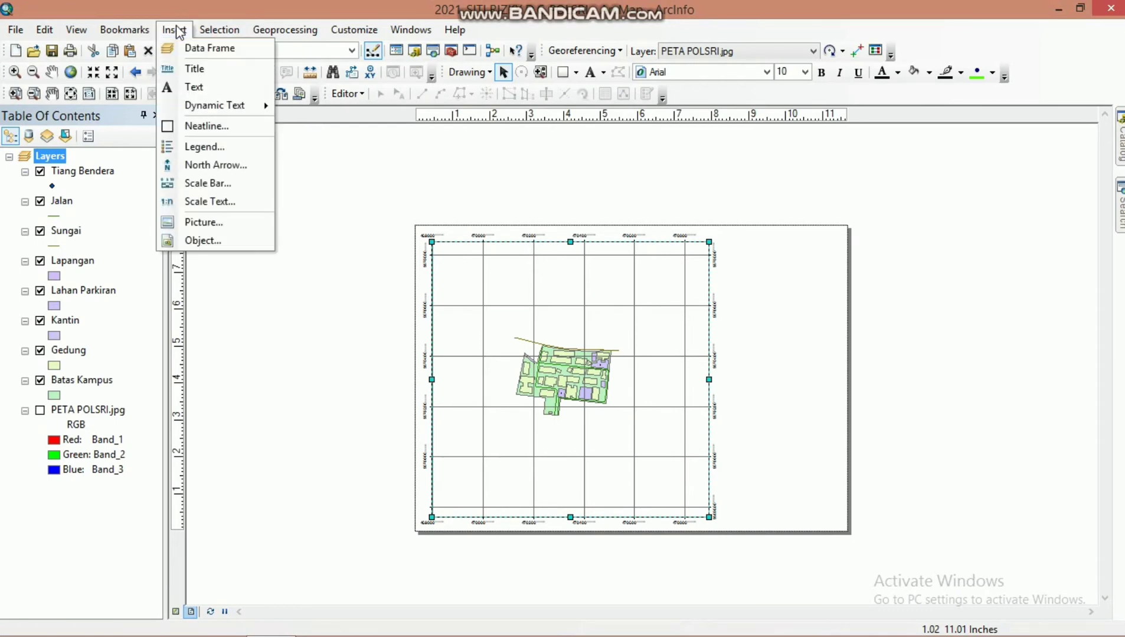
left_click(221, 146)
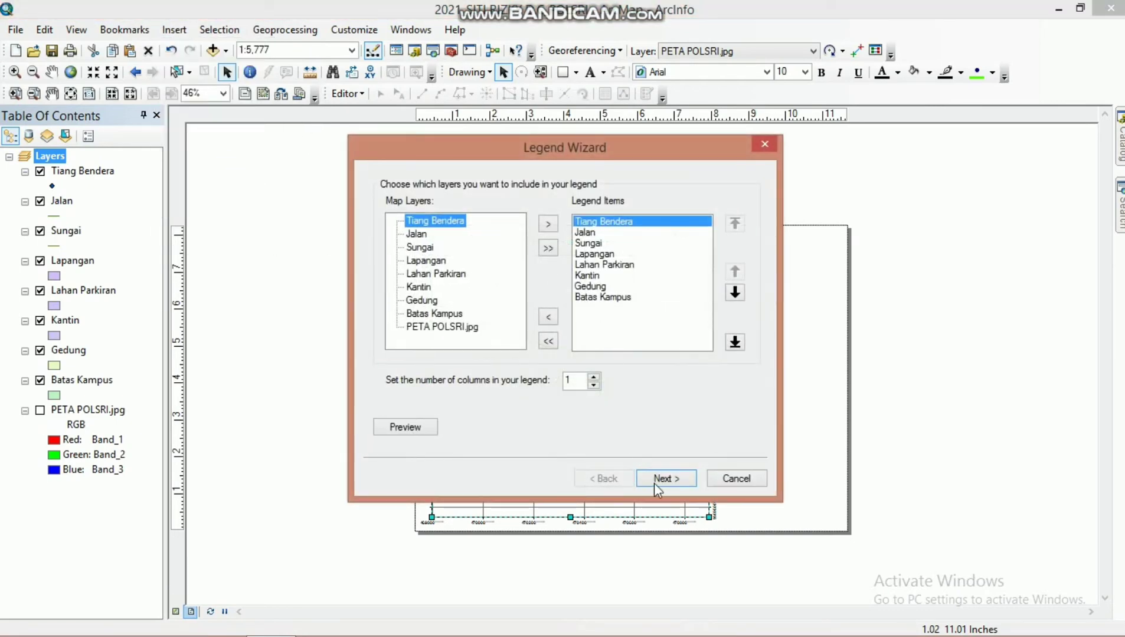
left_click(655, 480)
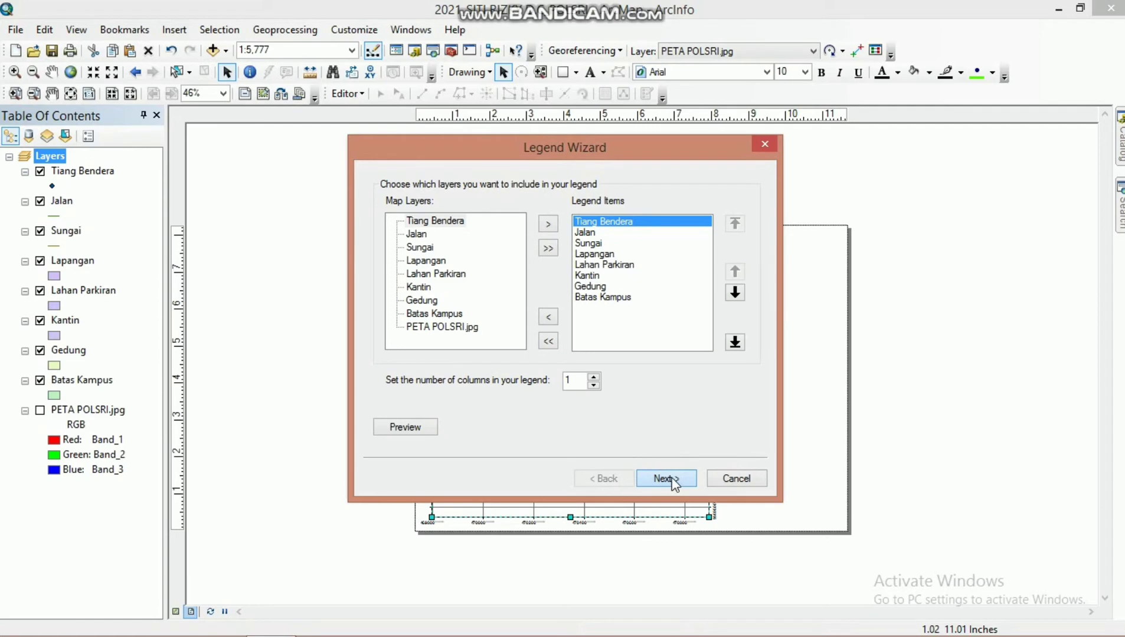
left_click(672, 480)
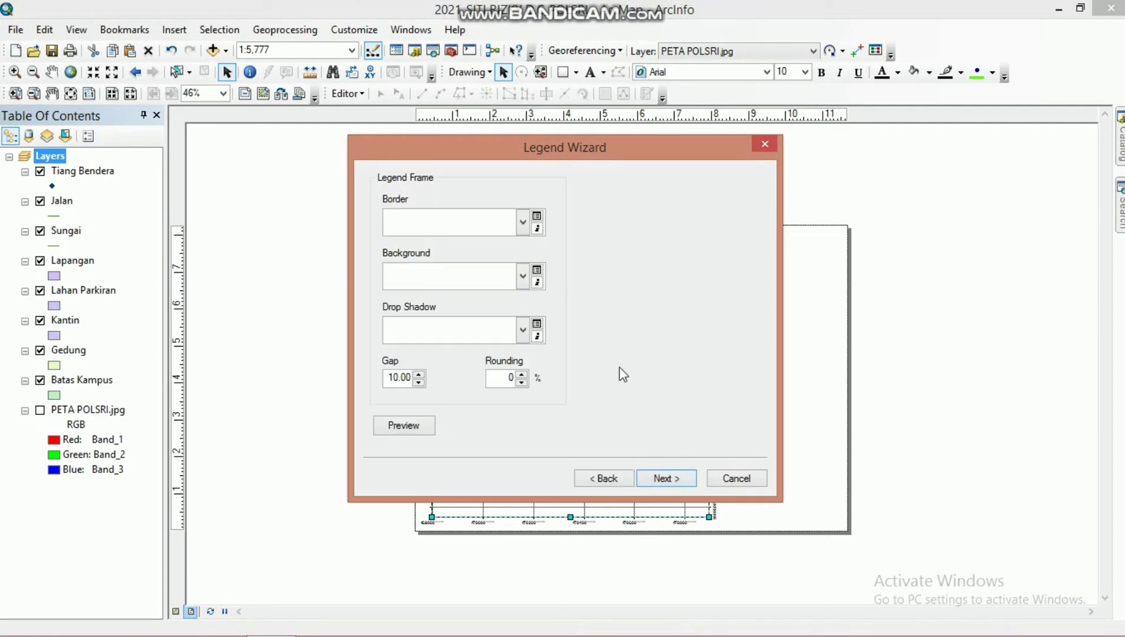
left_click(670, 479)
left_click(669, 479)
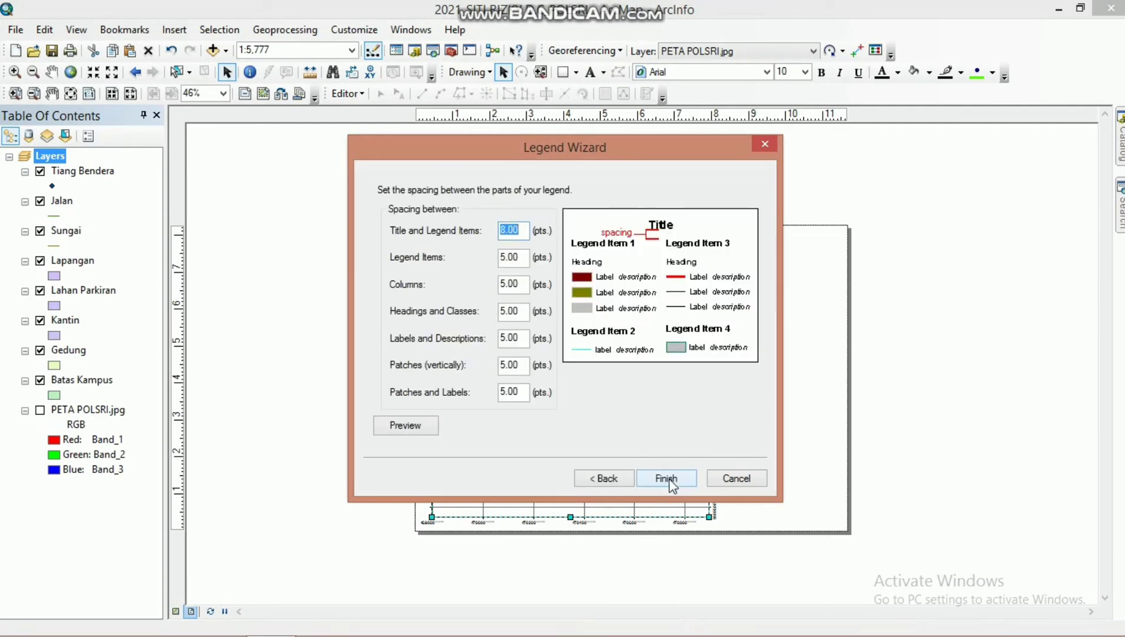
left_click(667, 478)
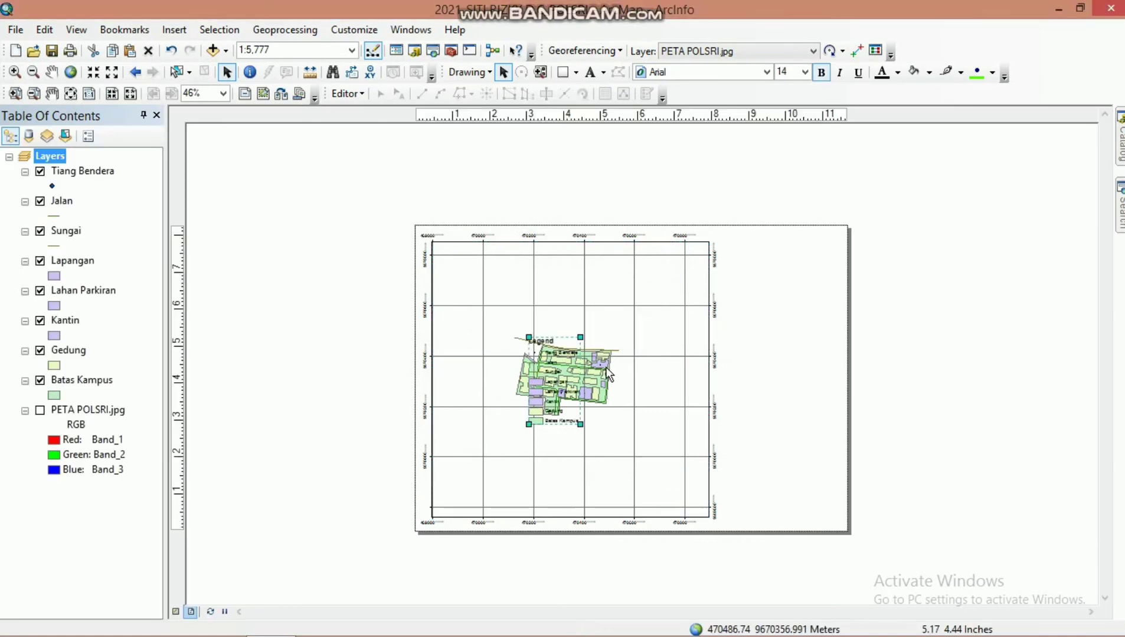
- Move the legend into the blank area east of the map frame and enlarge it to about 2 by 3.4 inches
left_click_drag(570, 380, 773, 376)
left_click_drag(785, 421, 857, 467)
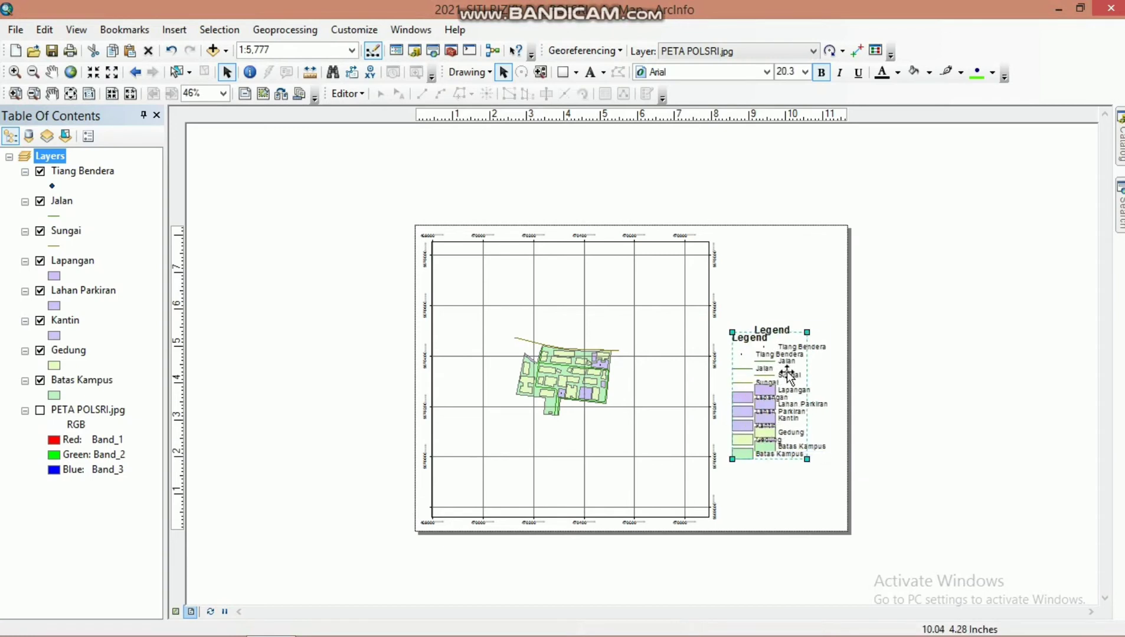
left_click_drag(743, 370, 745, 360)
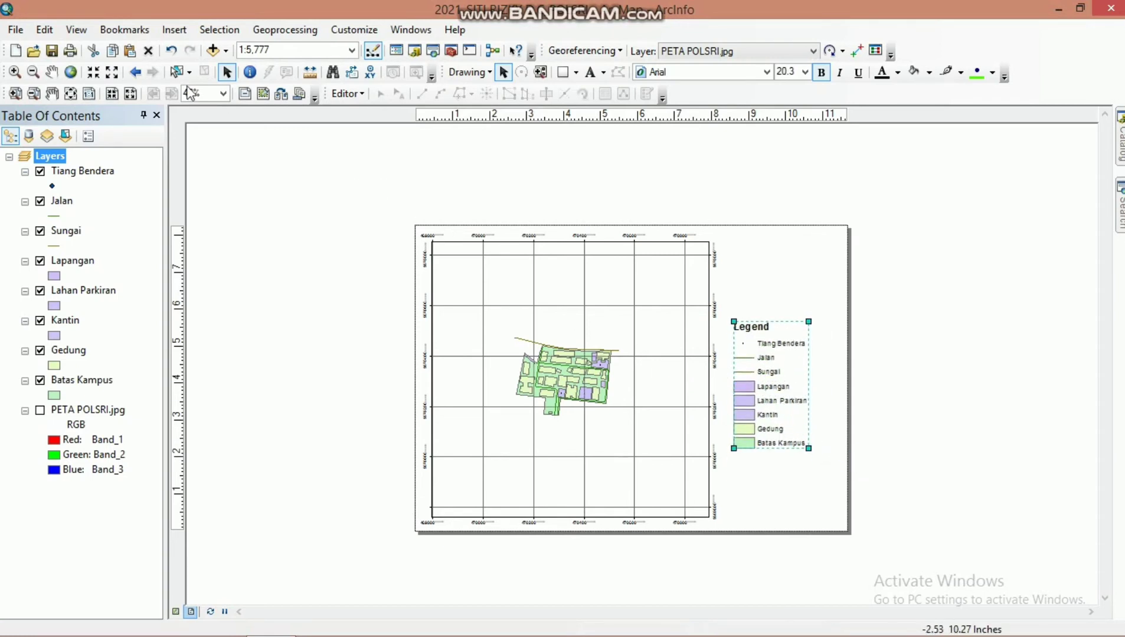
- Insert a north arrow in the ESRI North 1 style into the layout
left_click(174, 30)
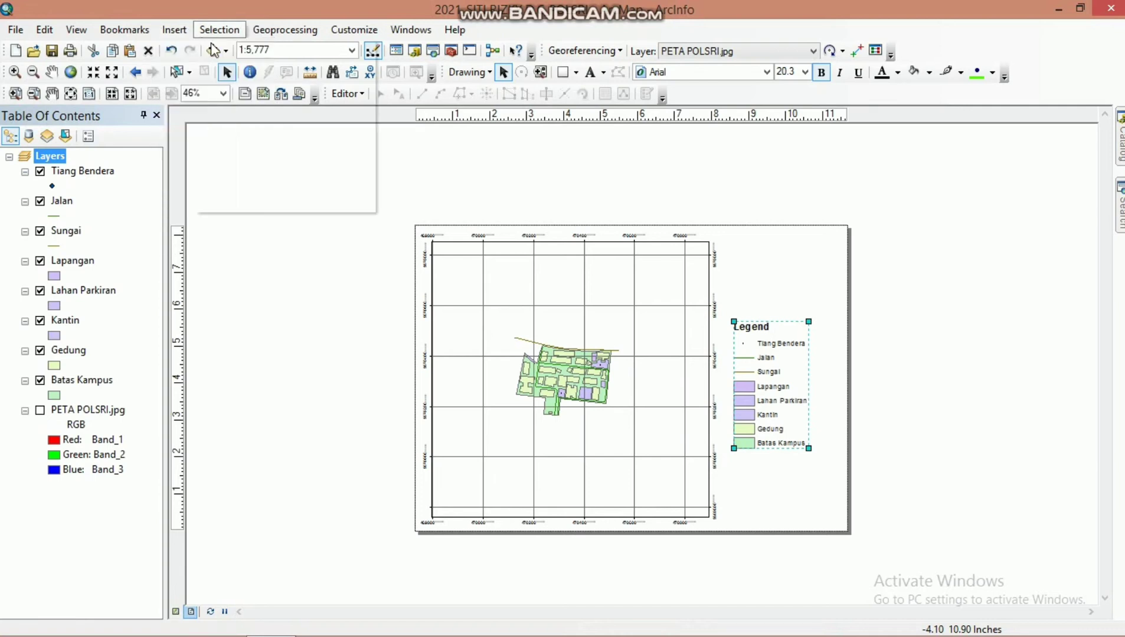
mouse_move(258, 111)
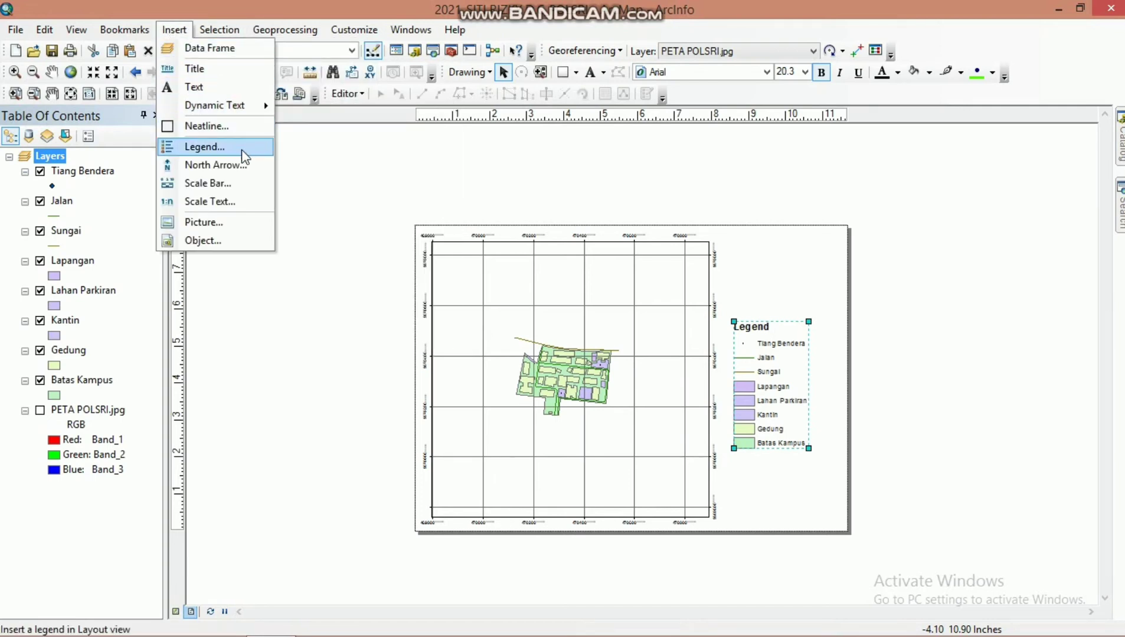
left_click(247, 165)
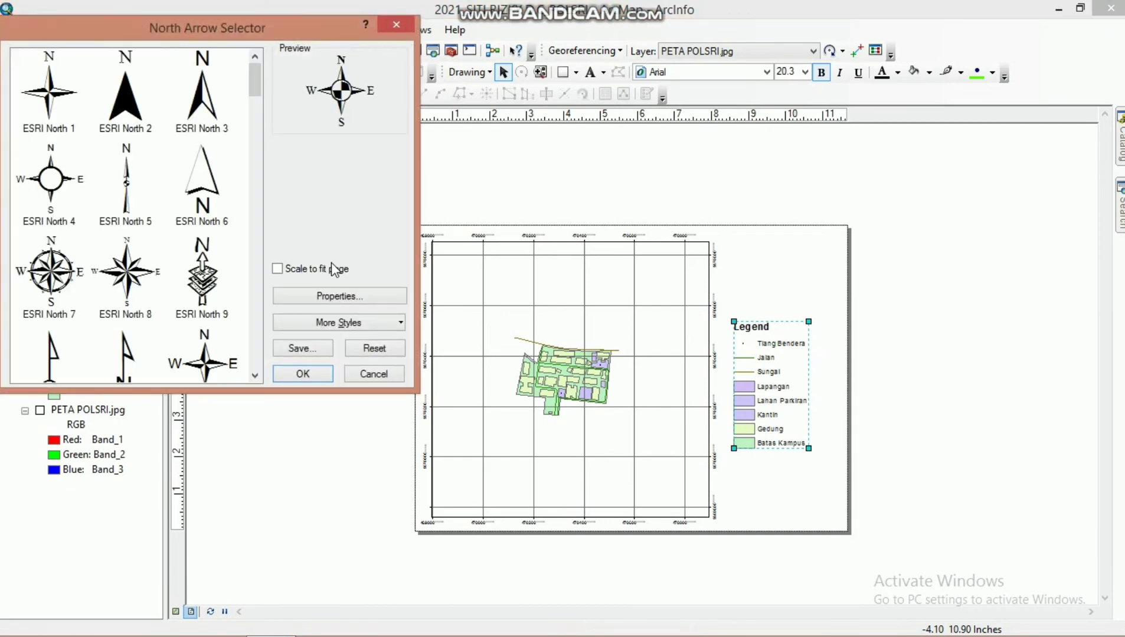
left_click(124, 114)
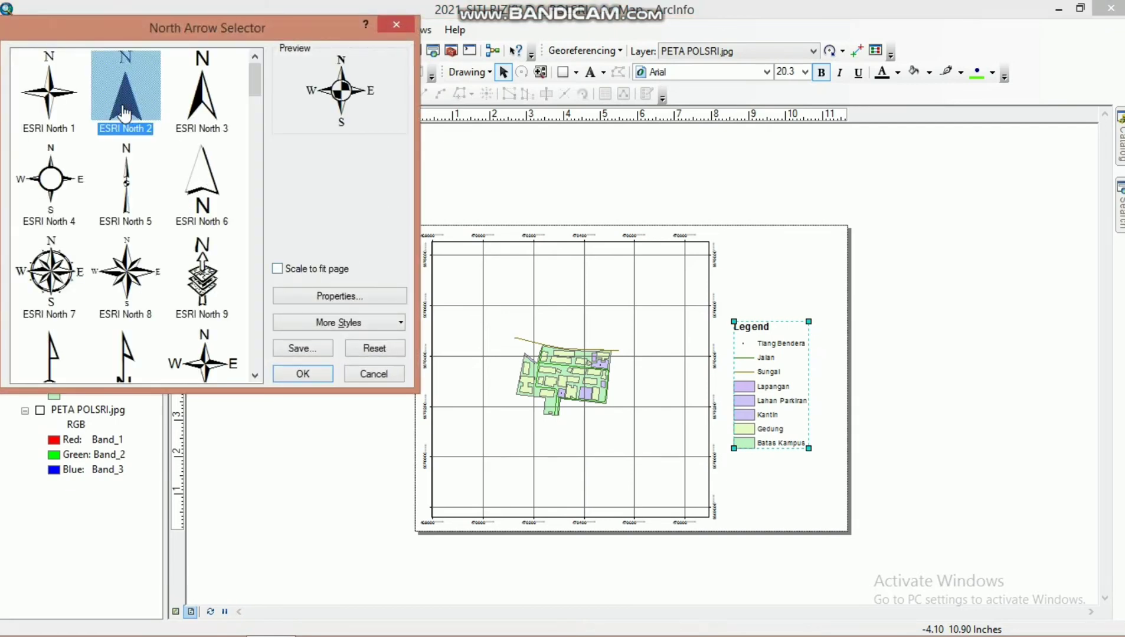
left_click(75, 98)
left_click(316, 374)
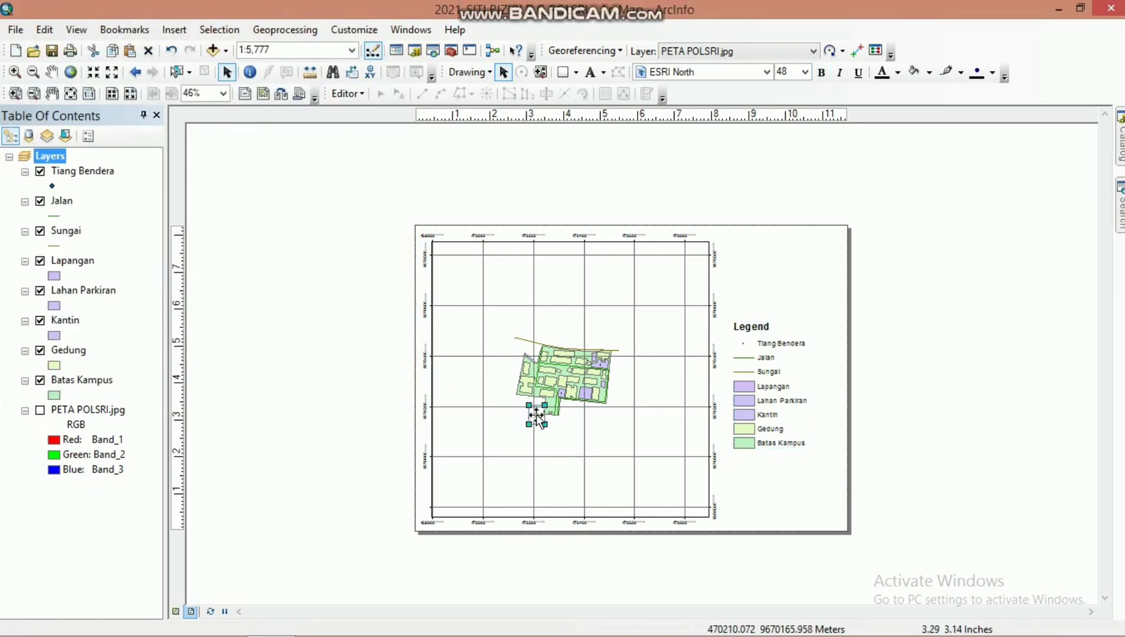
- Move the north arrow into the blank area above the legend and enlarge it slightly
left_click_drag(534, 415, 744, 286)
scroll(794, 299, "up", 2)
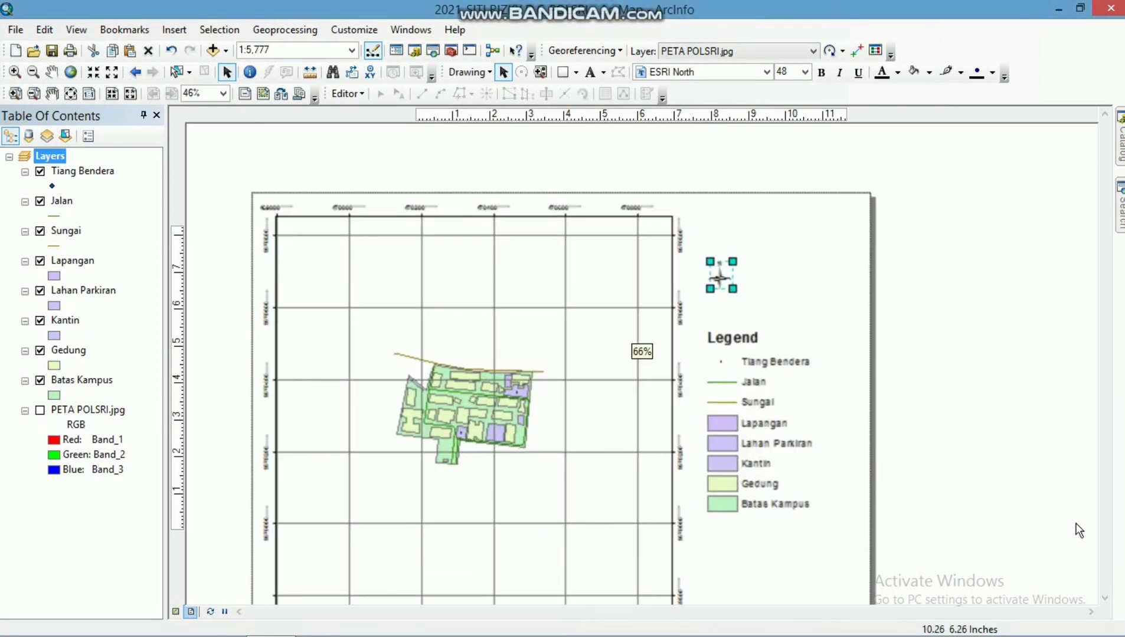
left_click(1104, 597)
left_click(1103, 599)
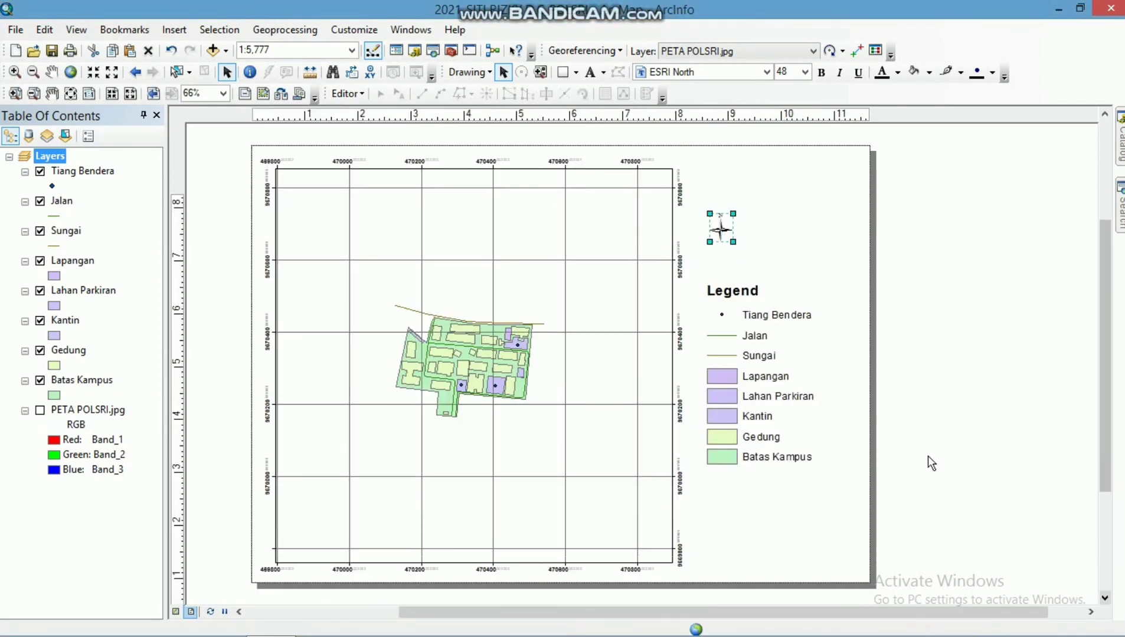
left_click(1104, 115)
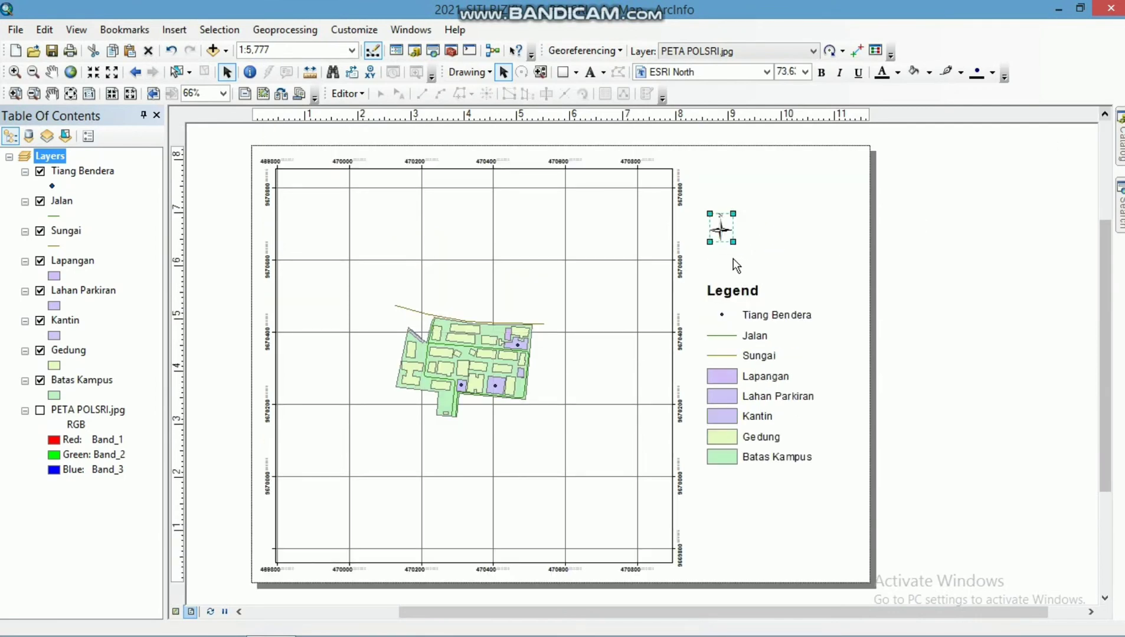
left_click(772, 188)
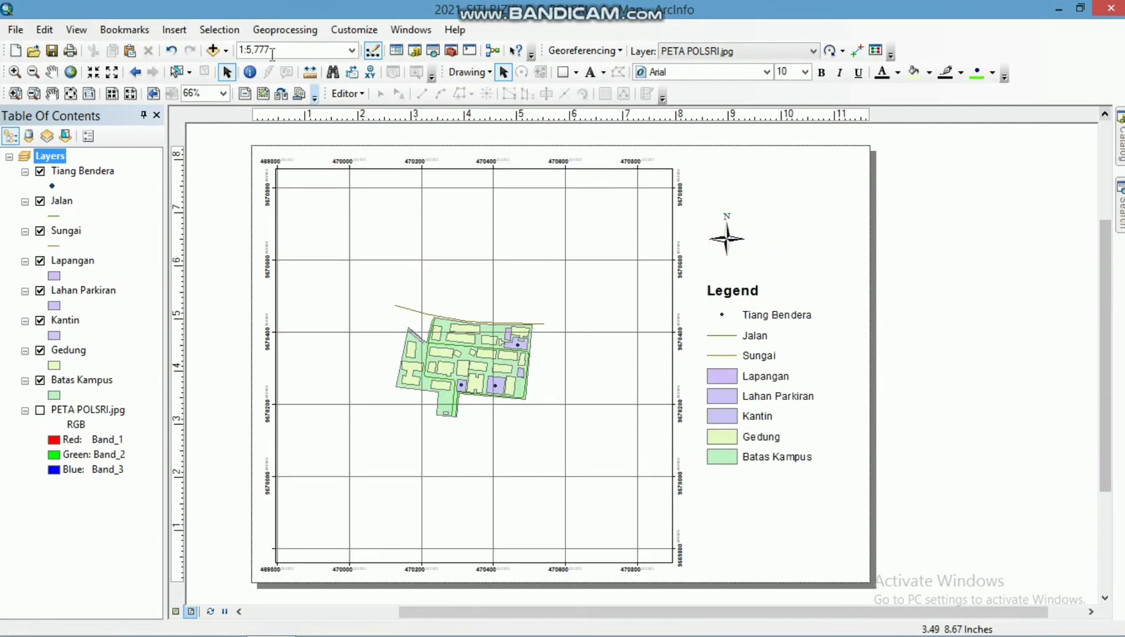
- Insert a scale bar in the Alternating Scale Bar 2 style
left_click(174, 29)
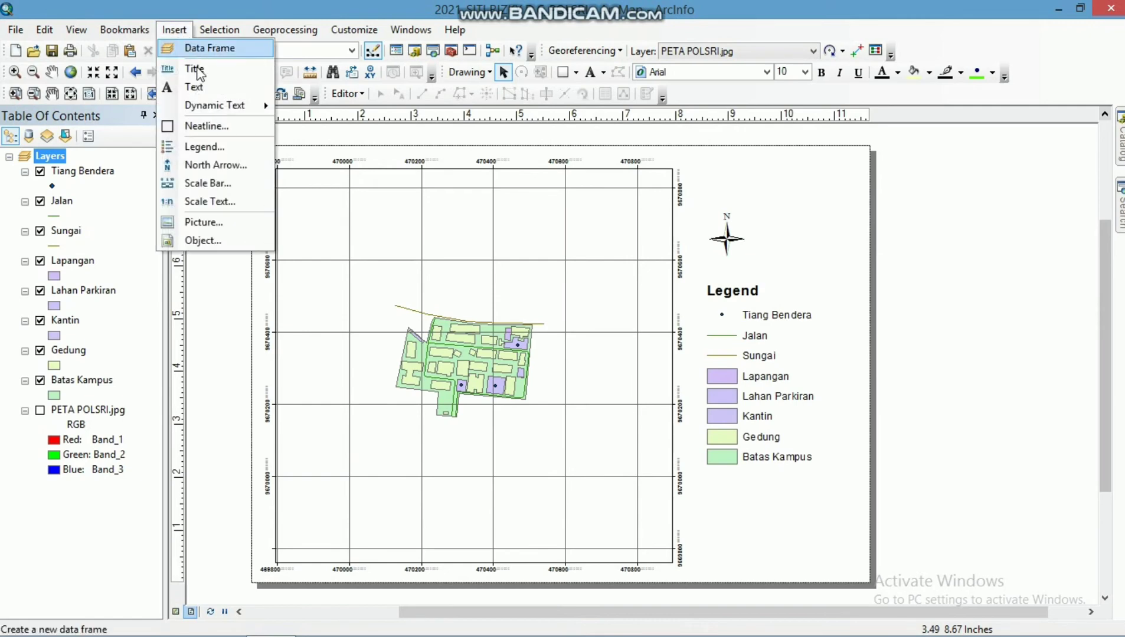
left_click(209, 184)
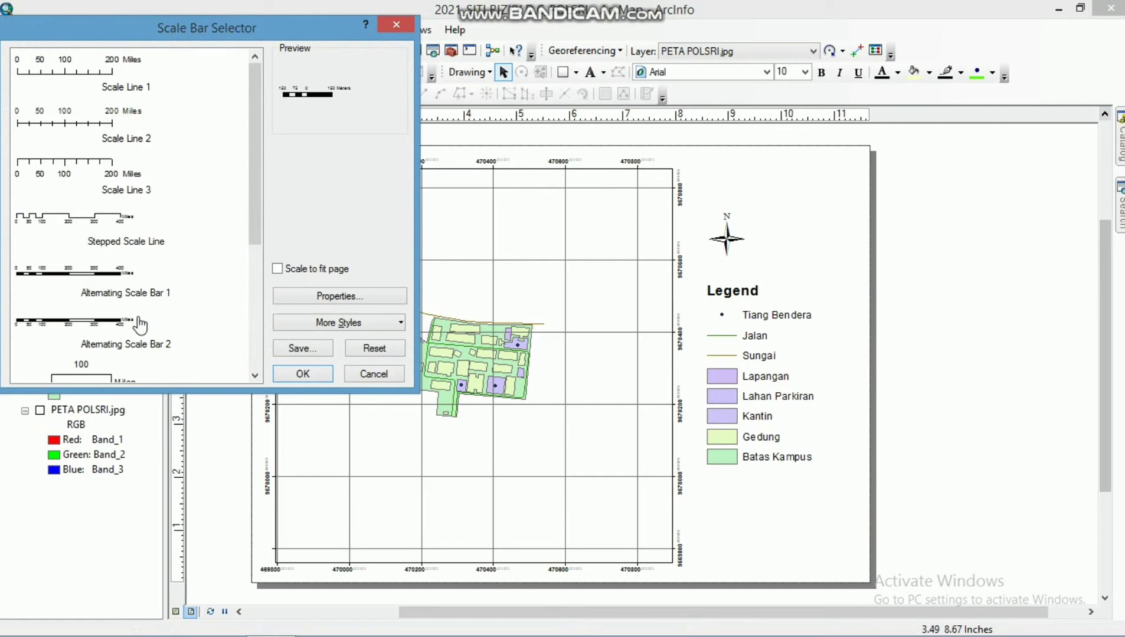
left_click(107, 328)
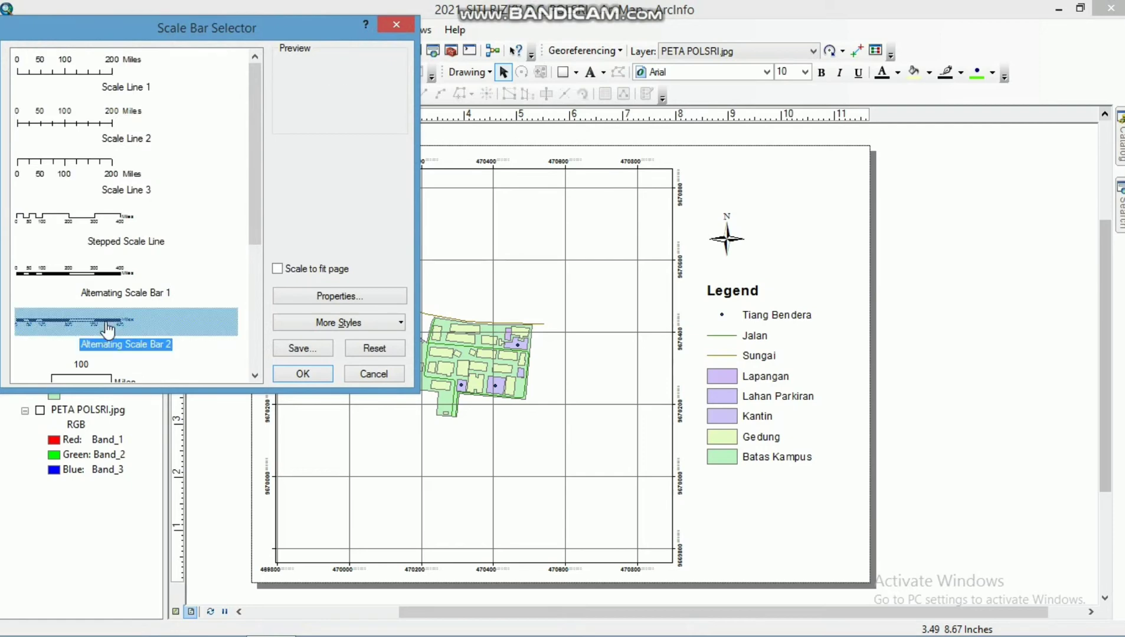
left_click(302, 374)
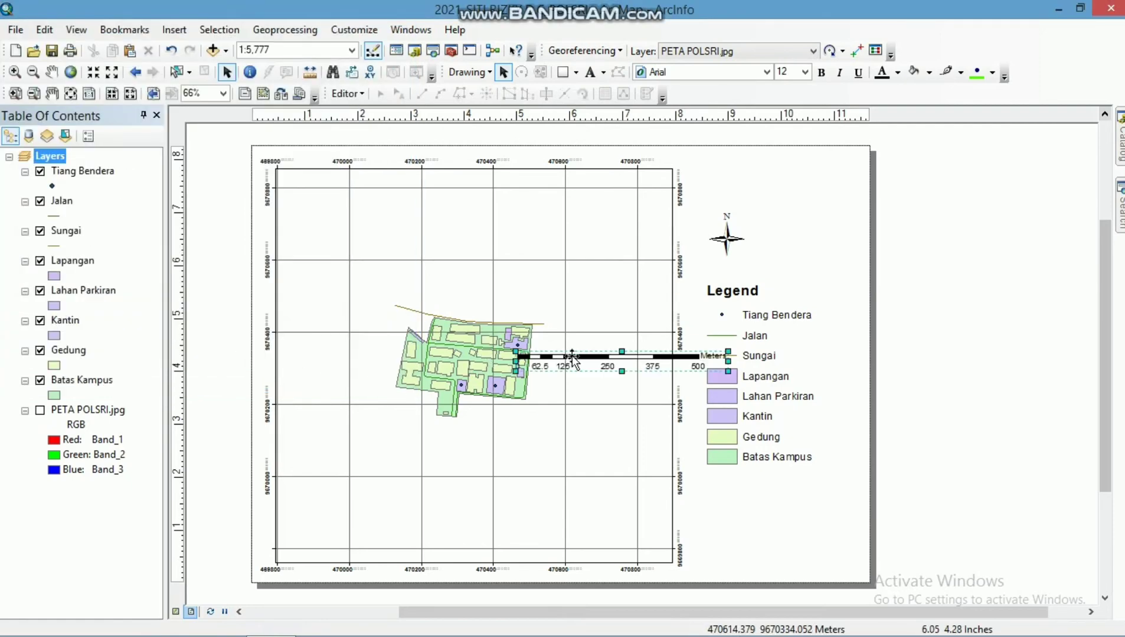
- Resize the scale bar to about 3.1 inches wide and place it just below the legend
left_click_drag(572, 359, 603, 410)
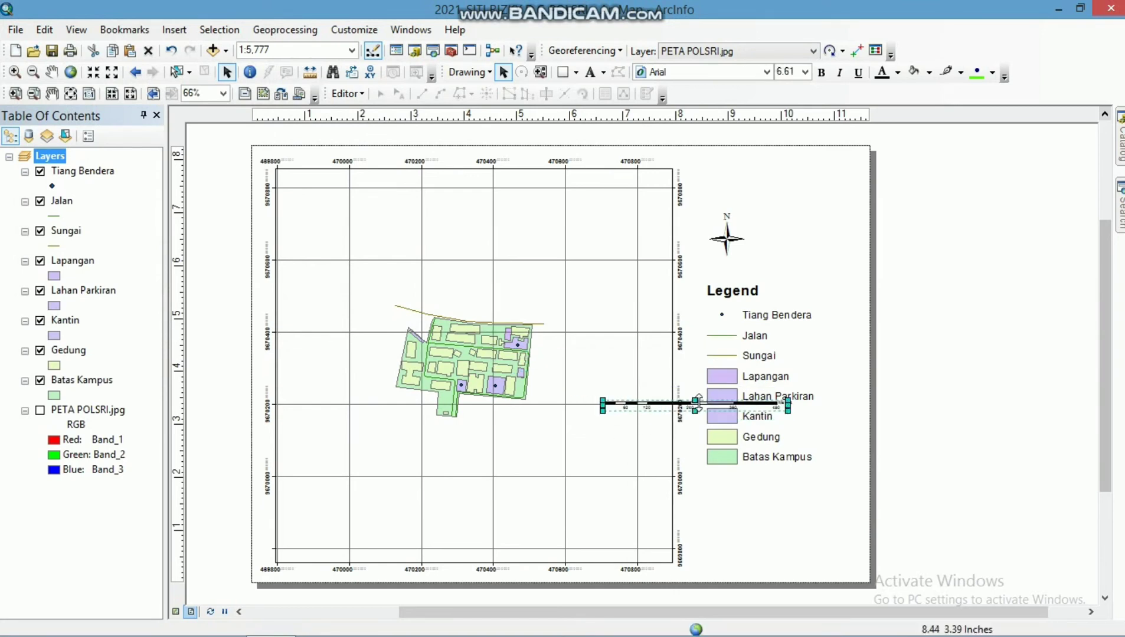
left_click_drag(695, 411, 756, 516)
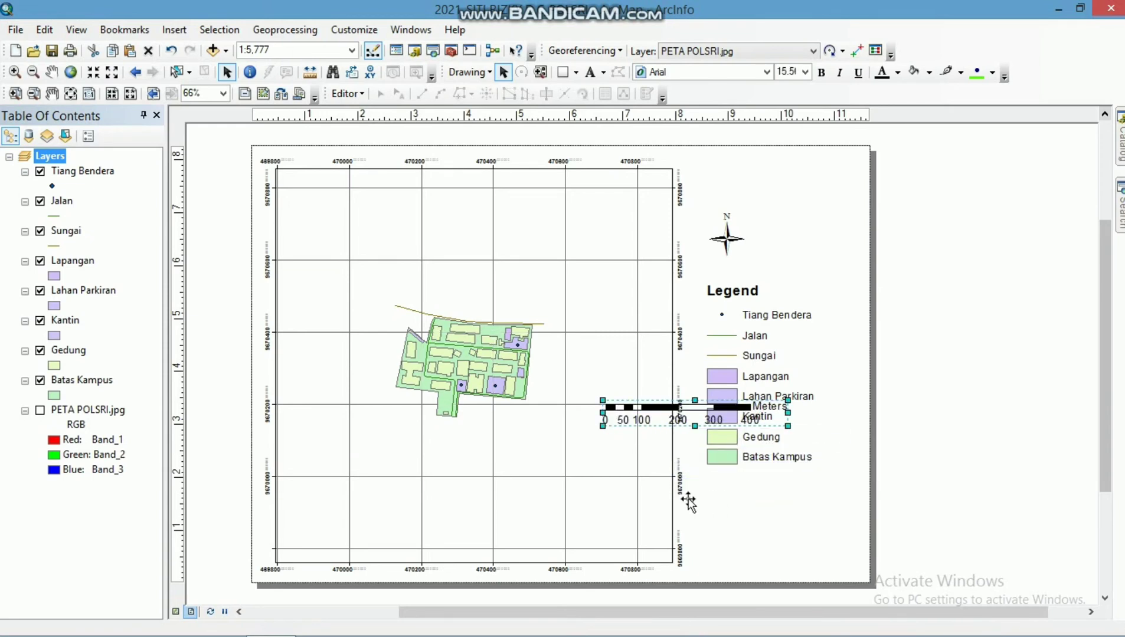
left_click_drag(679, 505, 698, 499)
left_click_drag(775, 488, 769, 489)
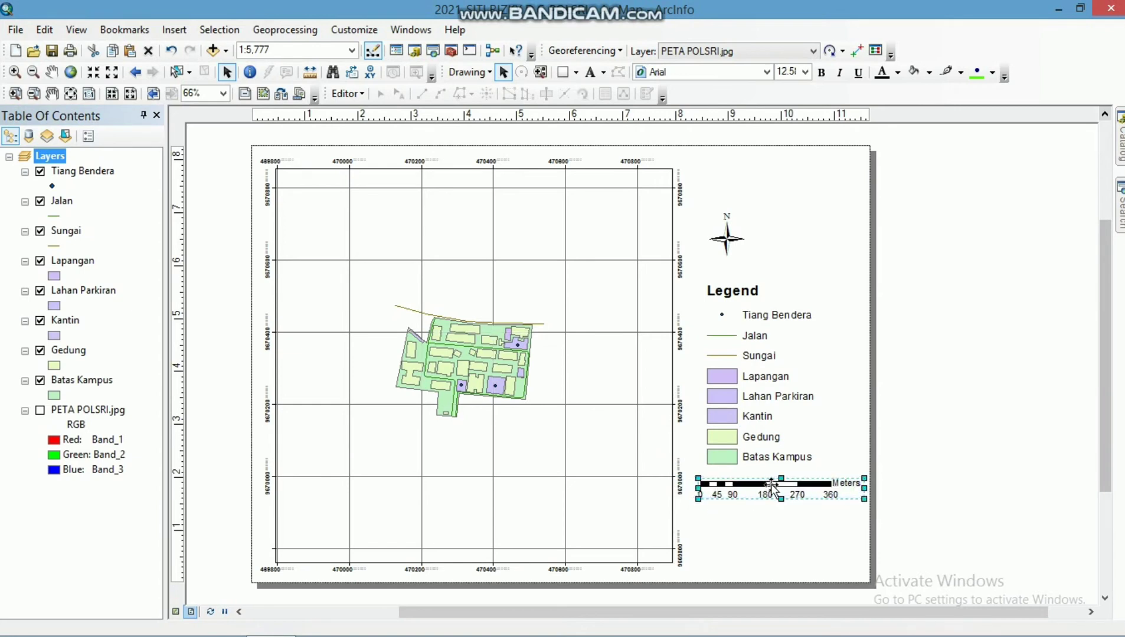
- Set the map scale to 1:10,000 and place an Absolute Scale text below the scale bar
left_click(277, 51)
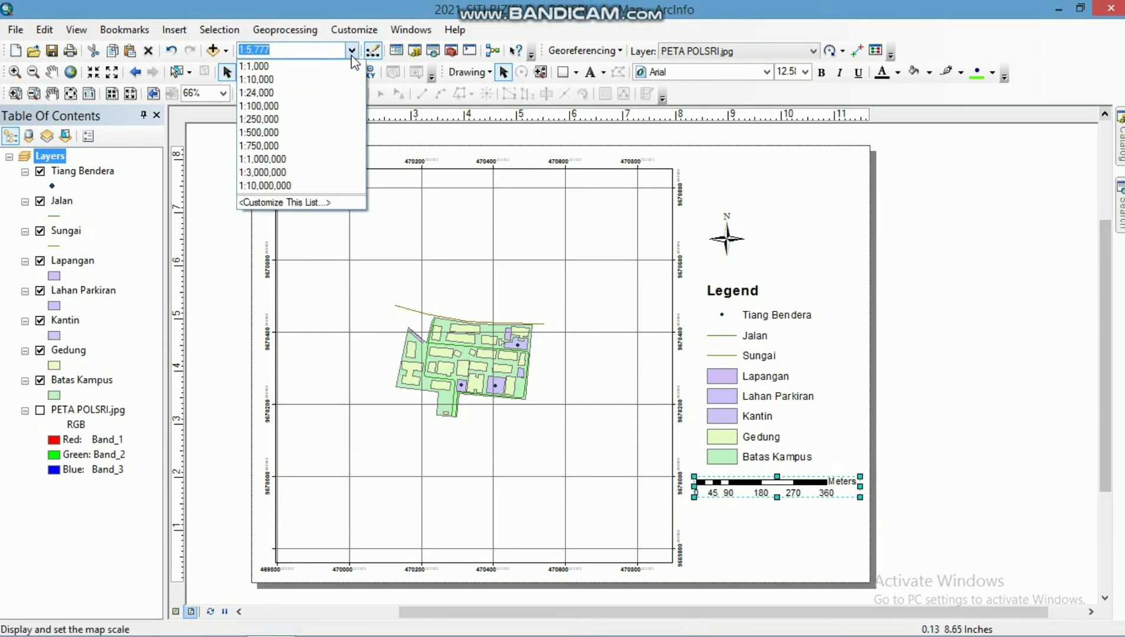
left_click(315, 77)
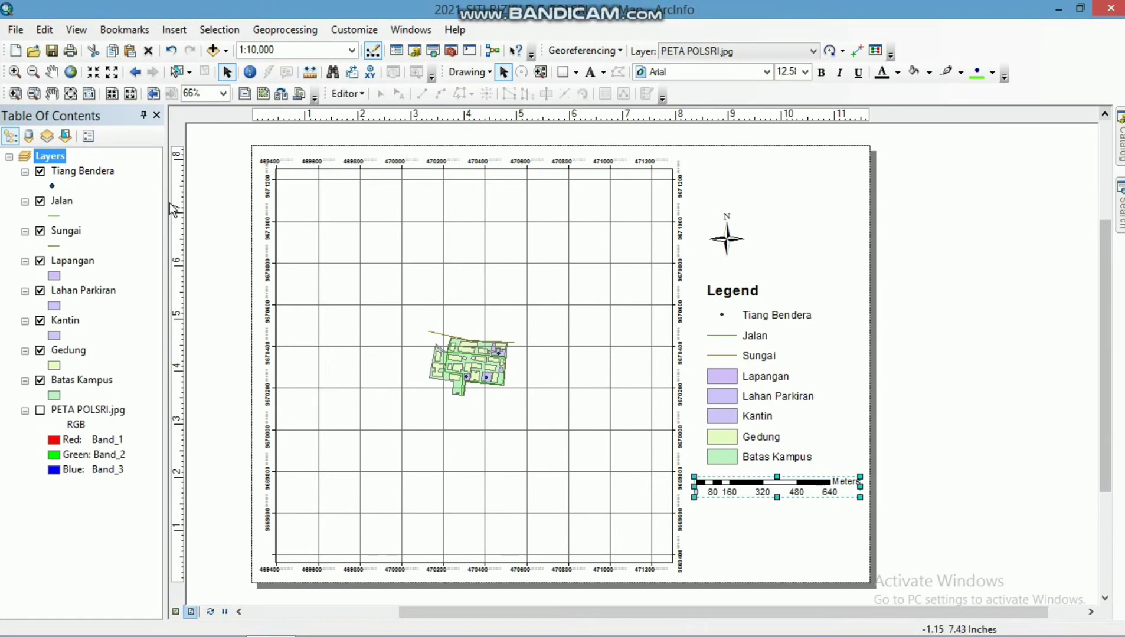
left_click(174, 29)
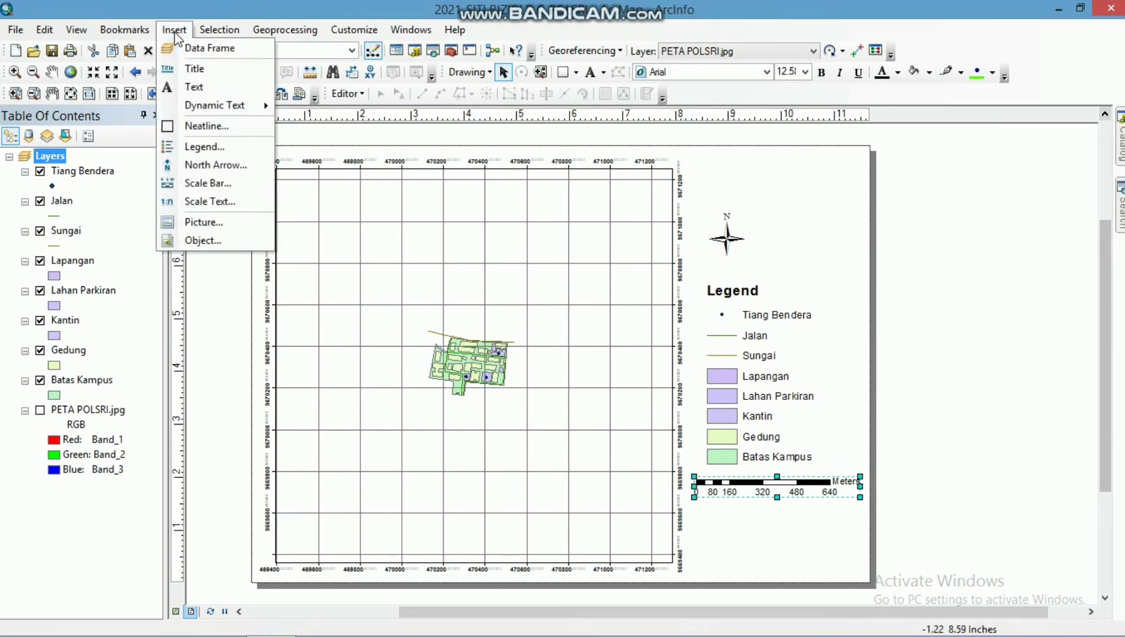
left_click(201, 201)
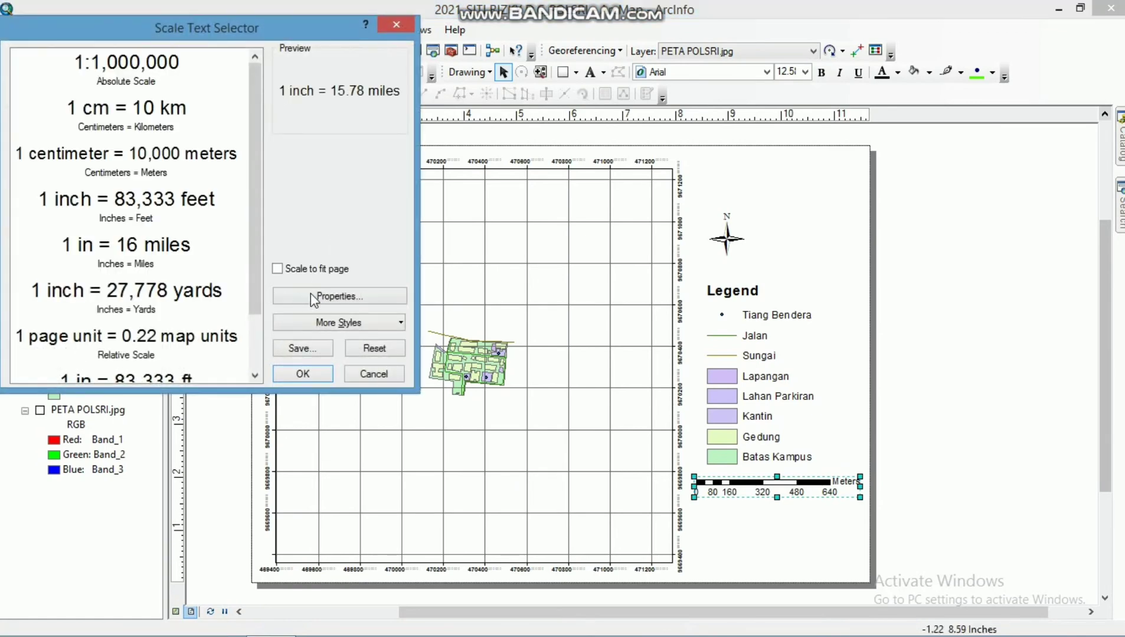
left_click(126, 68)
left_click(302, 374)
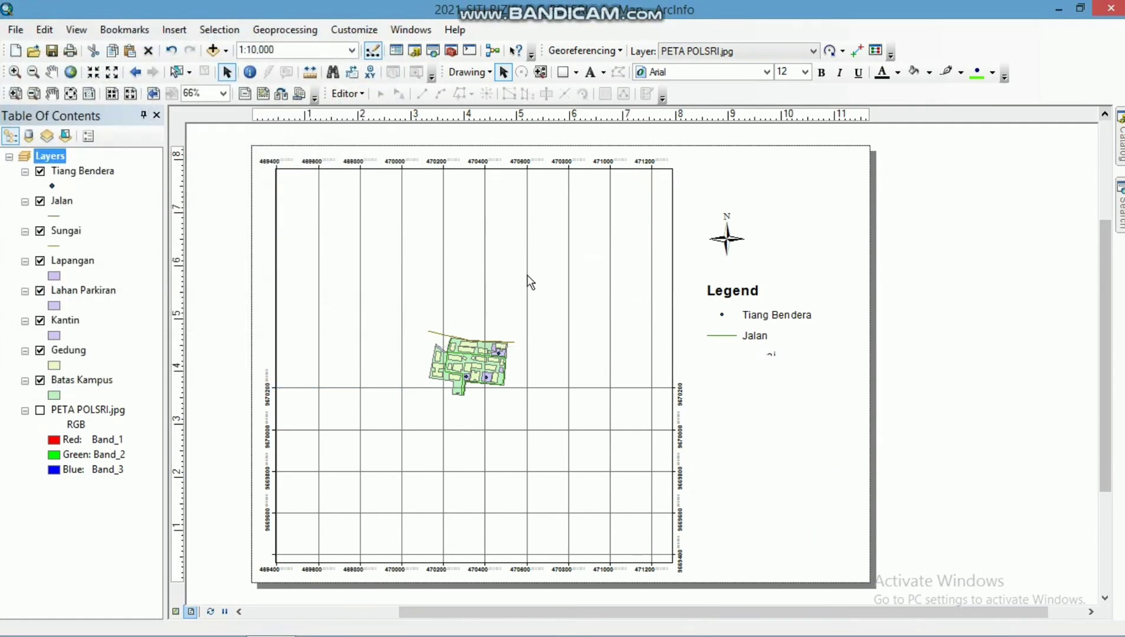
left_click_drag(549, 373, 768, 530)
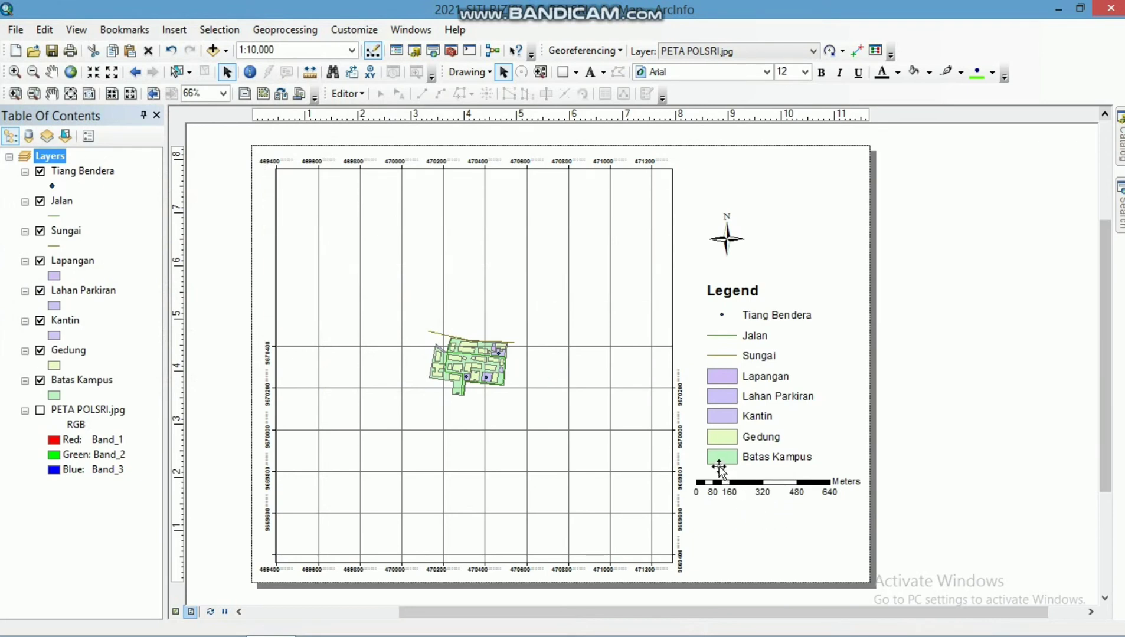
- Choose Gedung as the label field in the Gedung layer's label properties
left_click(81, 353)
right_click(80, 353)
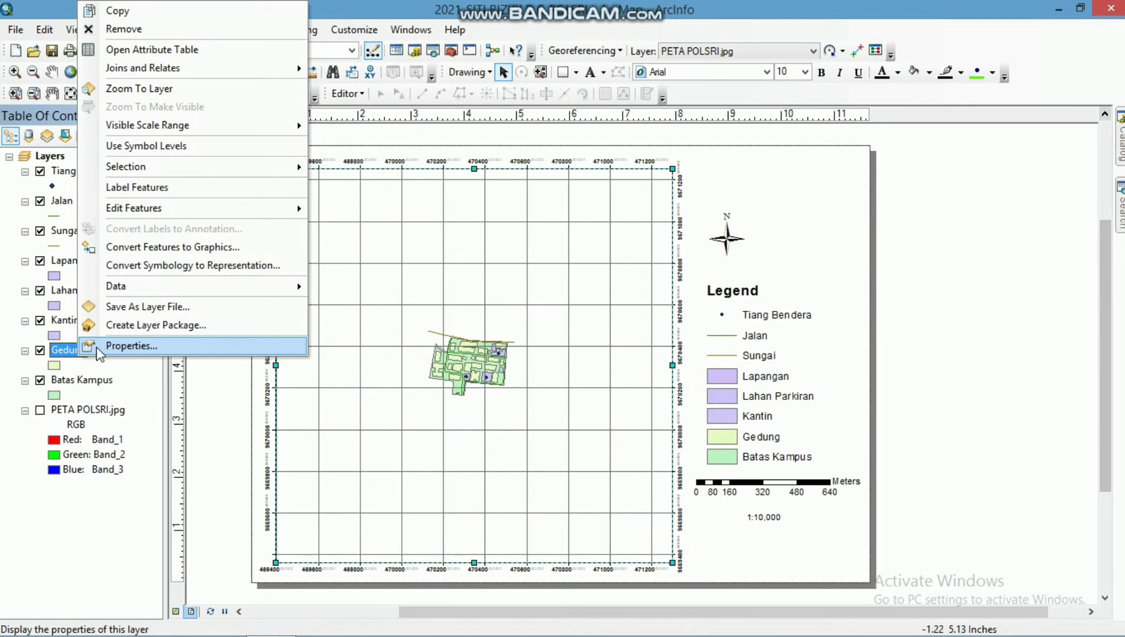
left_click(131, 346)
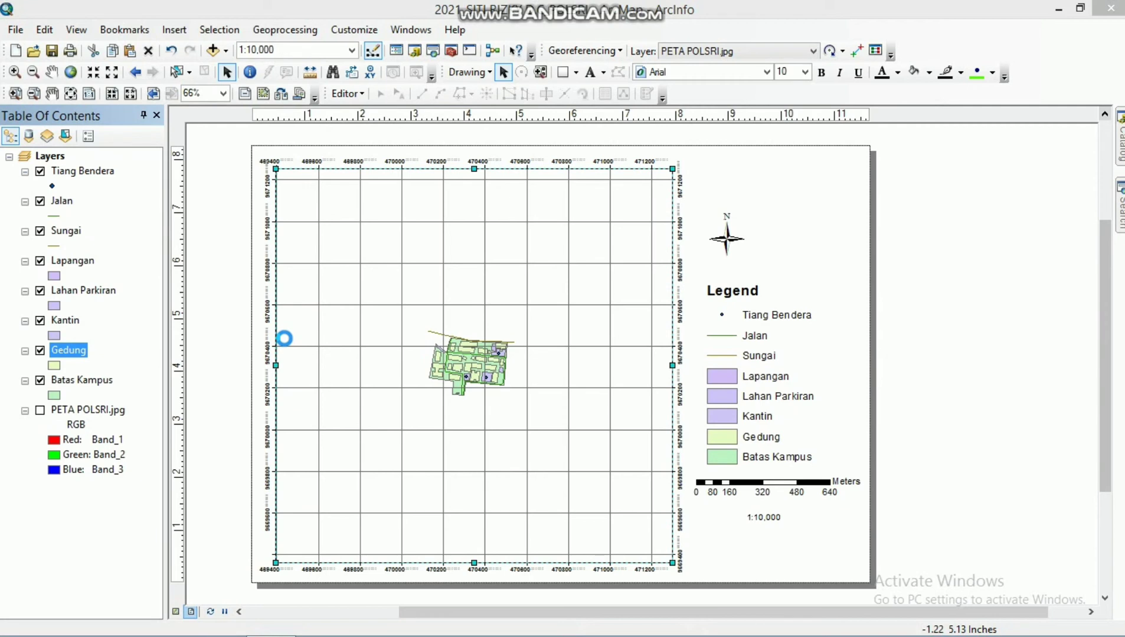
left_click(629, 272)
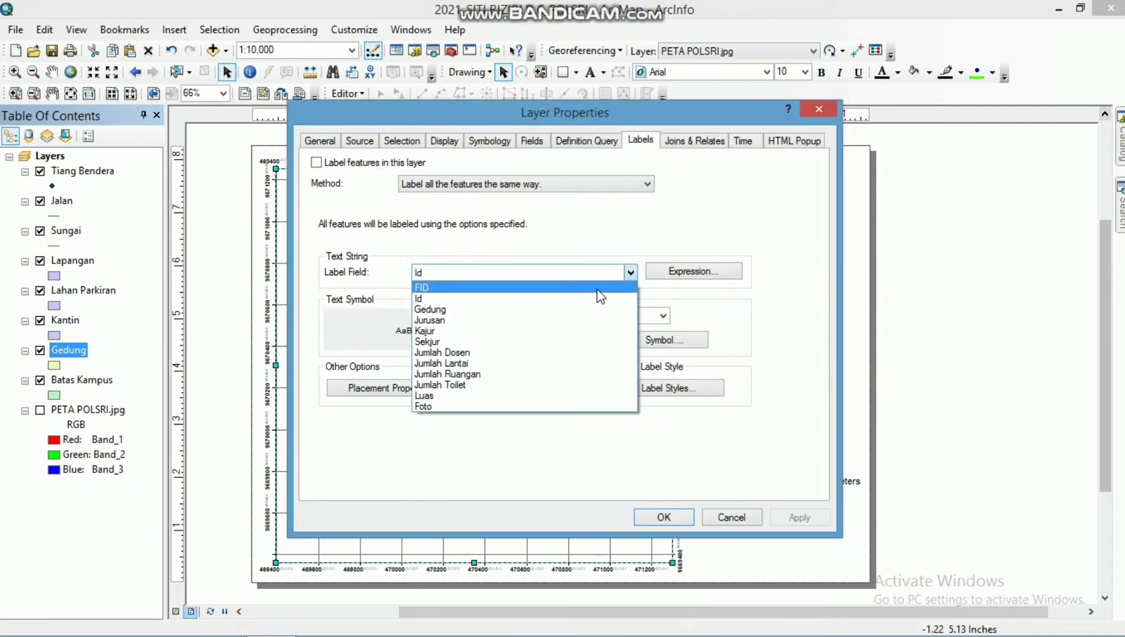
left_click(481, 311)
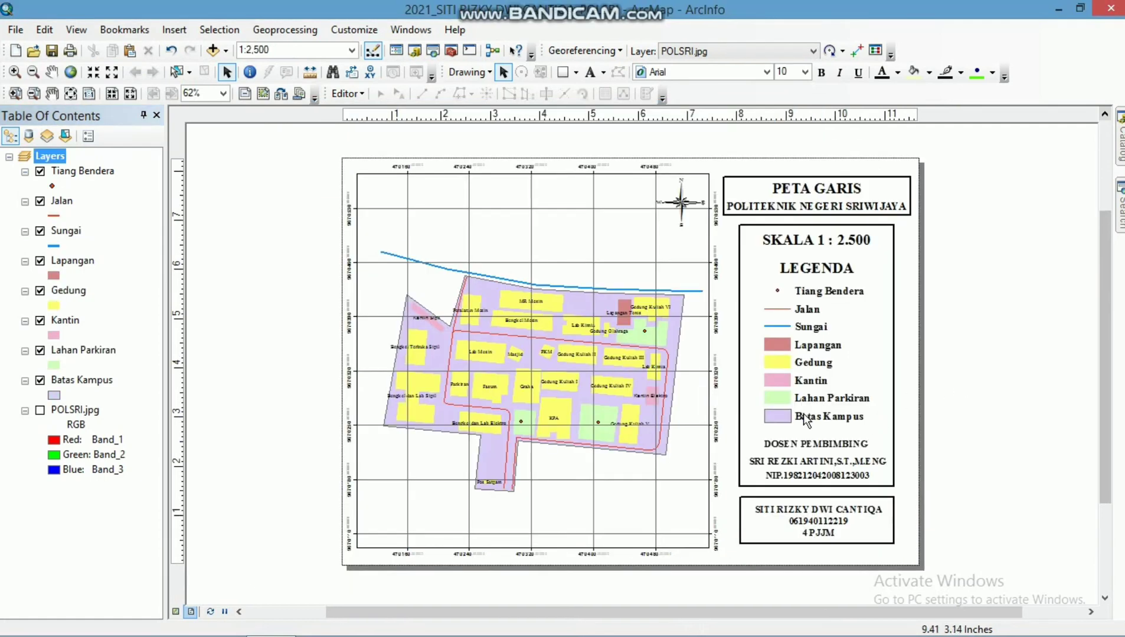
- Export the finished line map as a 300 dpi PDF into the PETA POLSRI folder, keeping the suggested file name
left_click(16, 29)
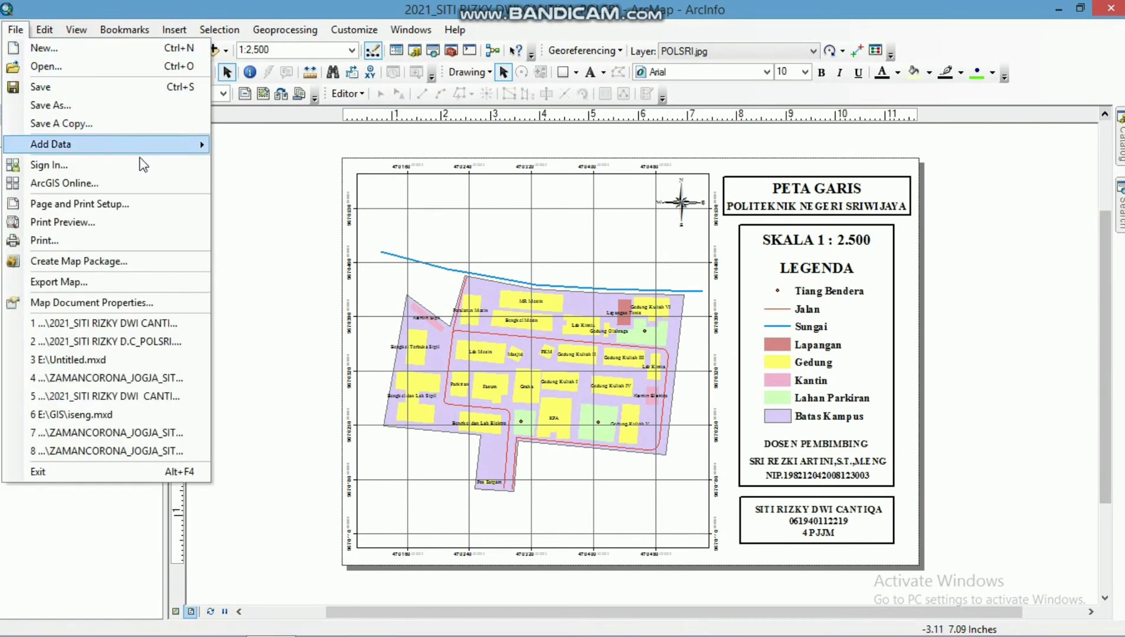
left_click(131, 278)
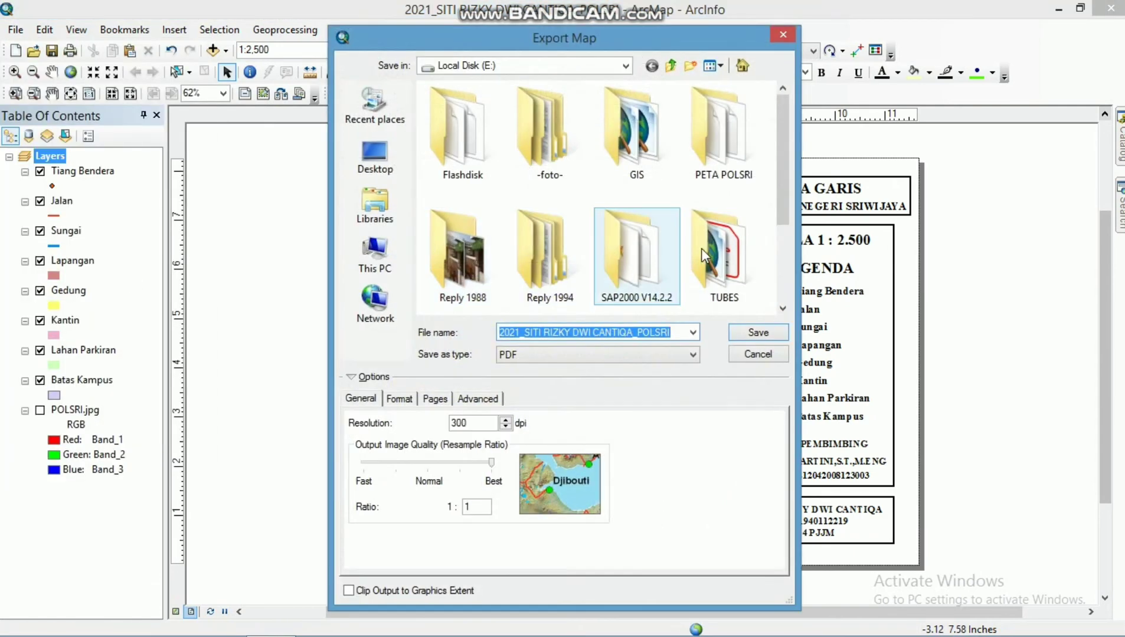
double_click(729, 162)
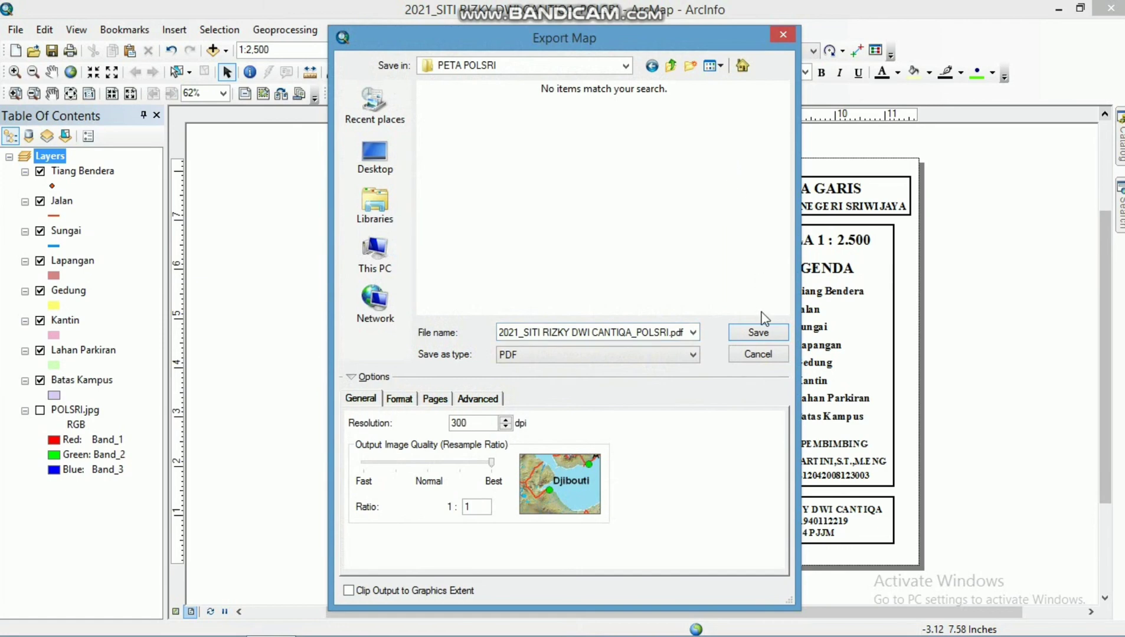
left_click(761, 334)
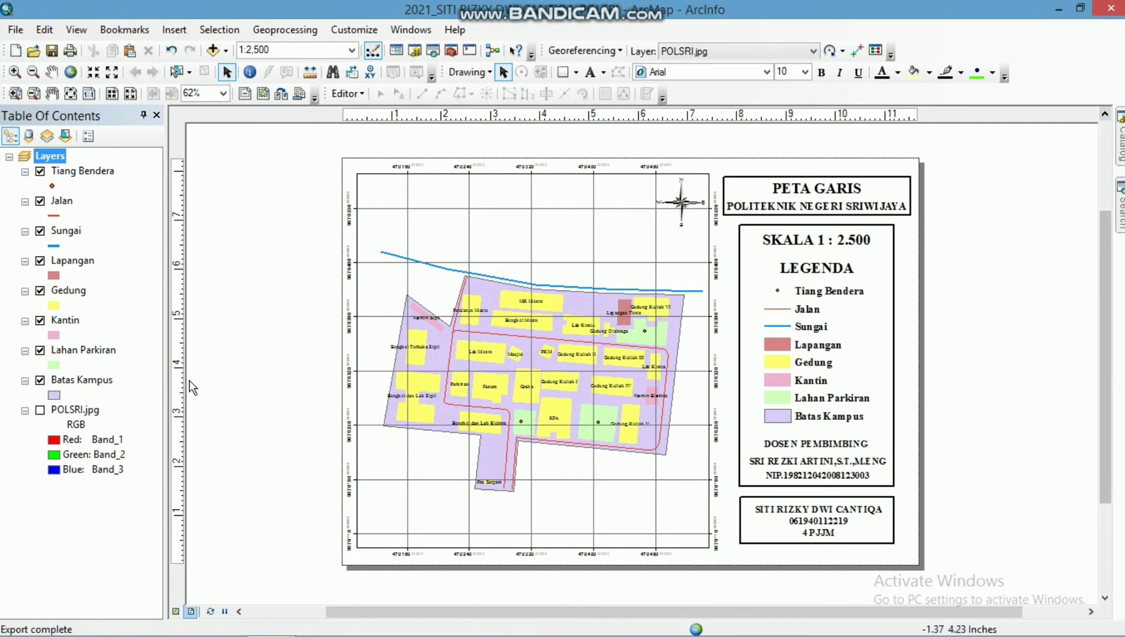
- Change the map title text above POLITEKNIK NEGERI SRIWIJAYA to PETA CITRA
double_click(792, 185)
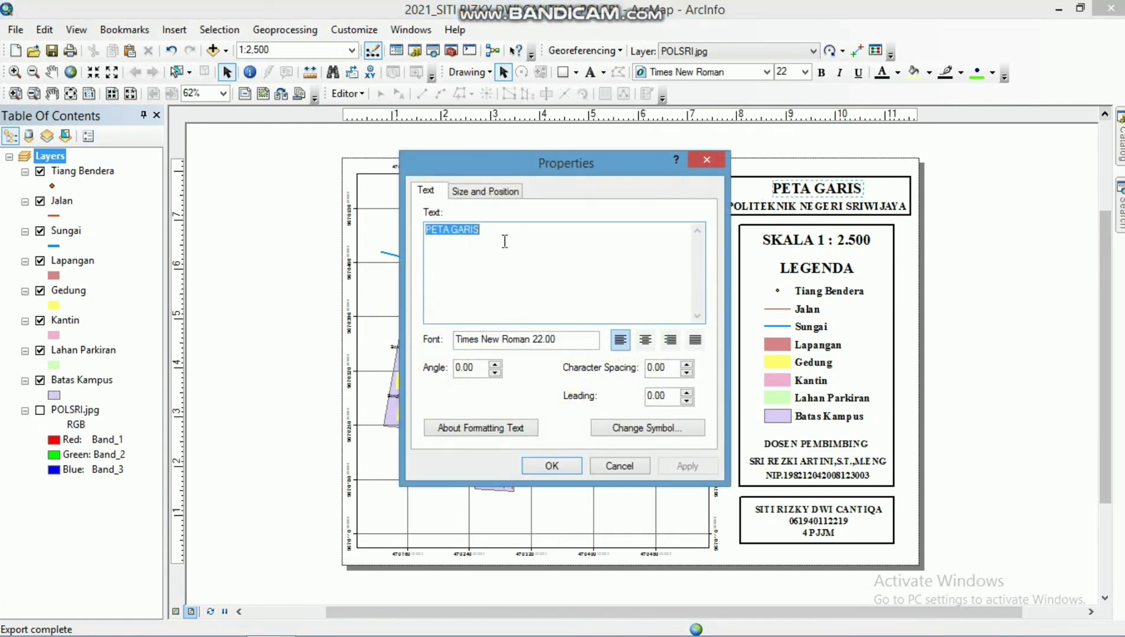
left_click(505, 229)
key("BackSpace")
key("BackSpace")
key("BackSpace")
key("BackSpace")
key("BackSpace")
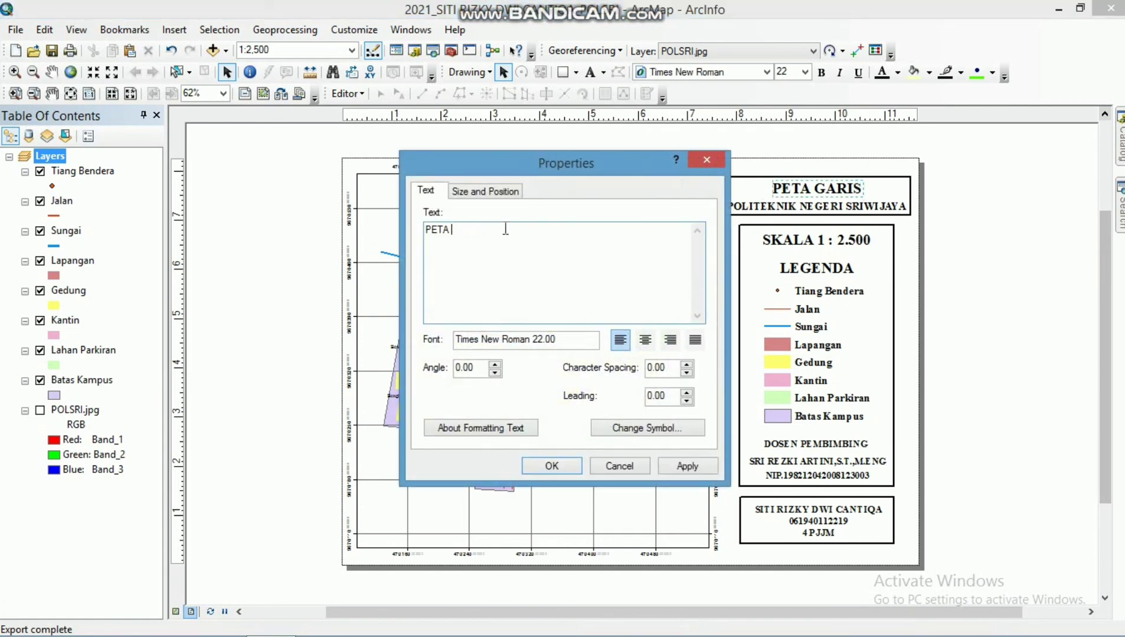
type("CITRA")
left_click(548, 465)
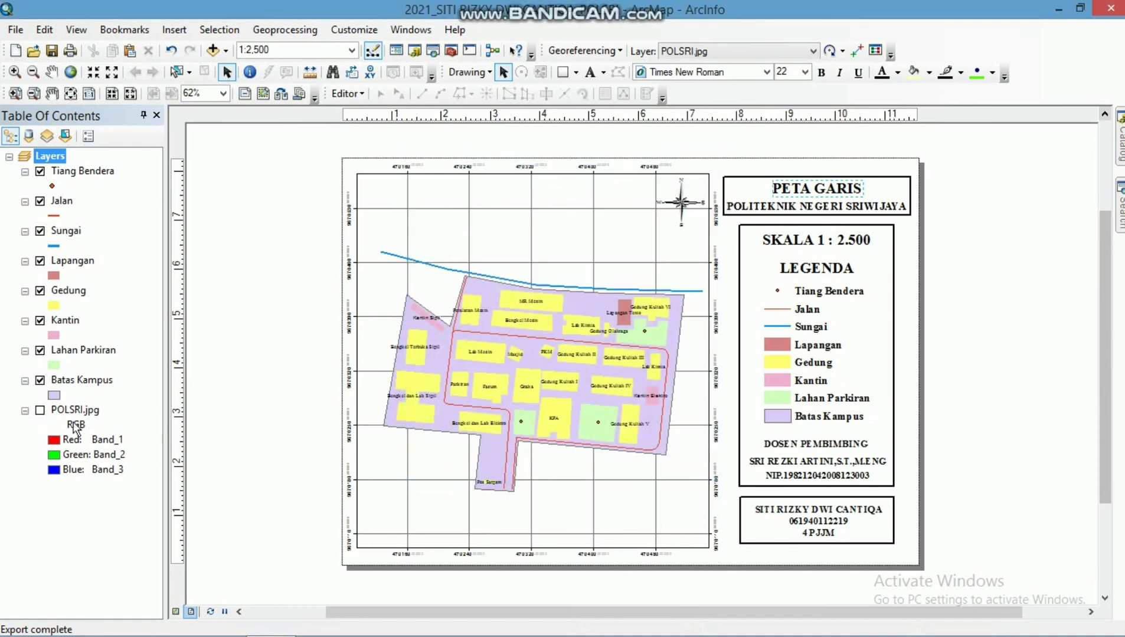
- Show the POLSRI.jpg imagery layer and hide the Batas Kampus layer in the map
left_click(37, 413)
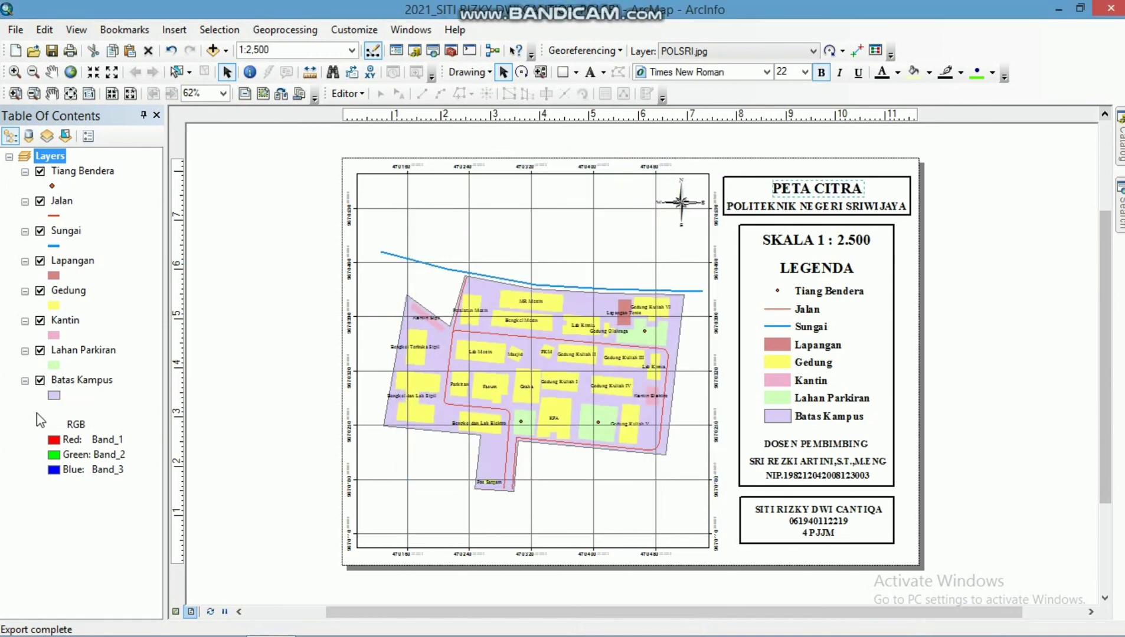
left_click(38, 378)
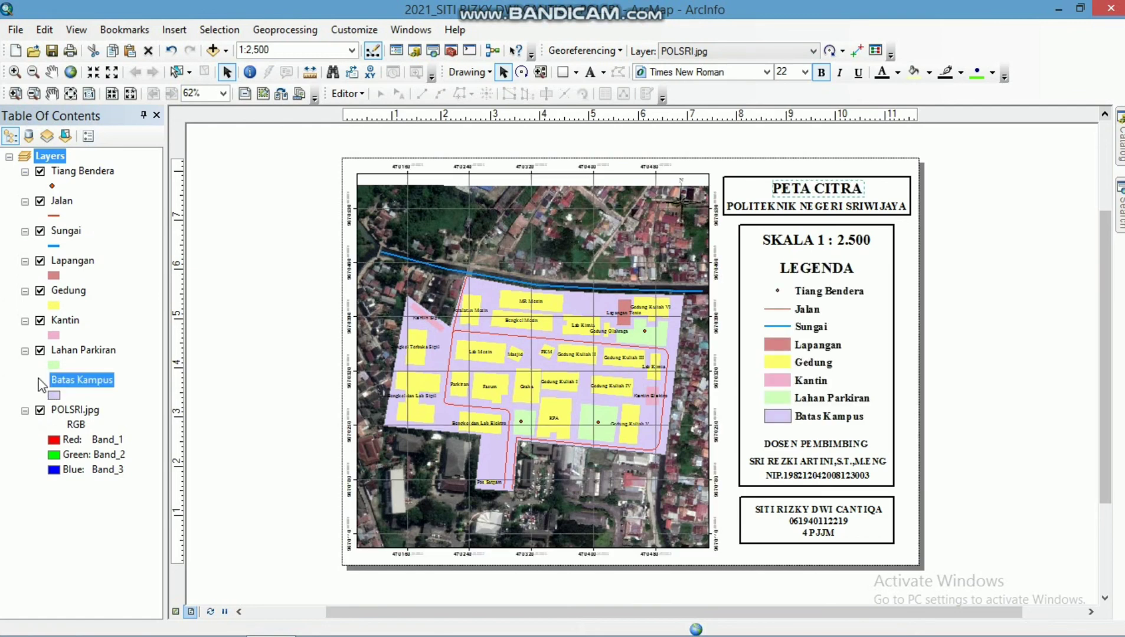
left_click(40, 380)
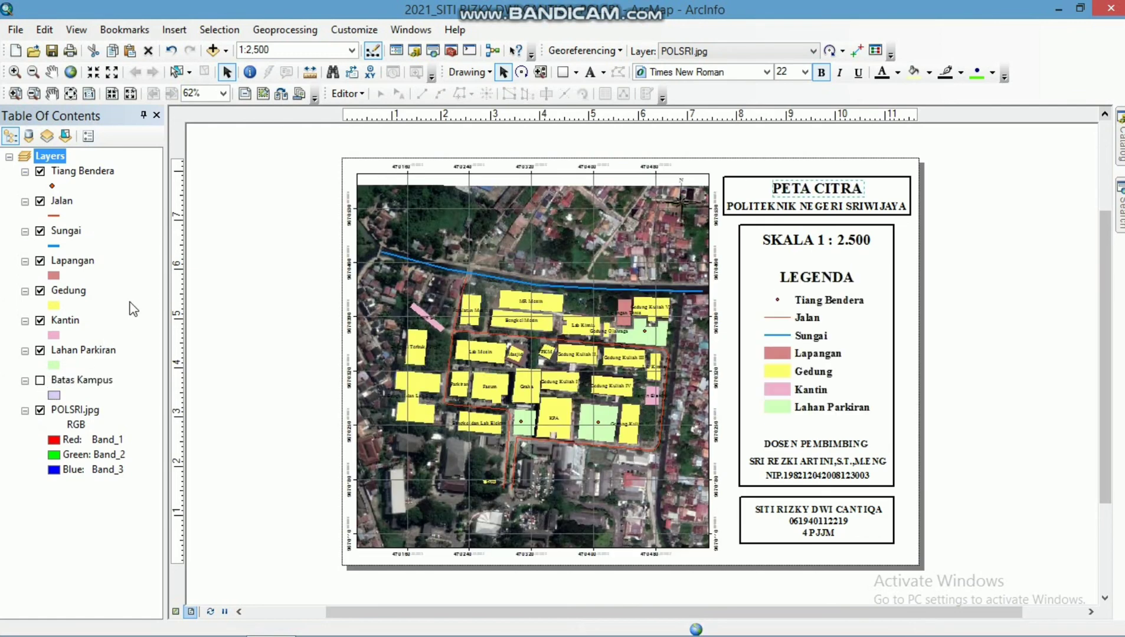
- Export the imagery map as a 300 dpi PDF into the PETA POLSRI folder, adding CITRA to the end of the suggested file name
left_click(16, 30)
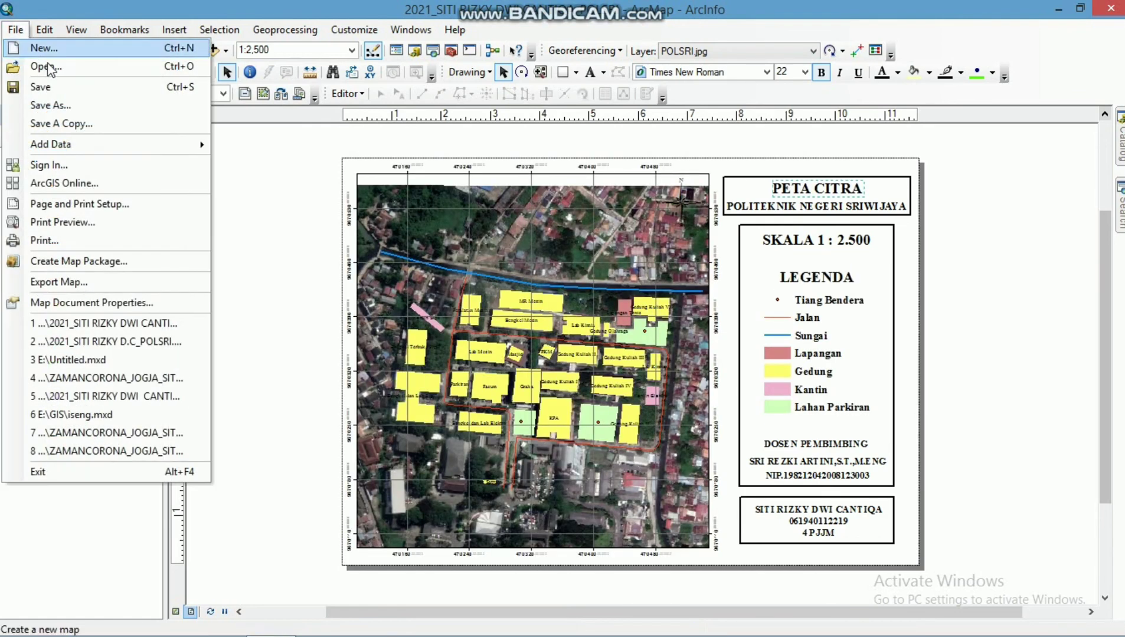
left_click(88, 284)
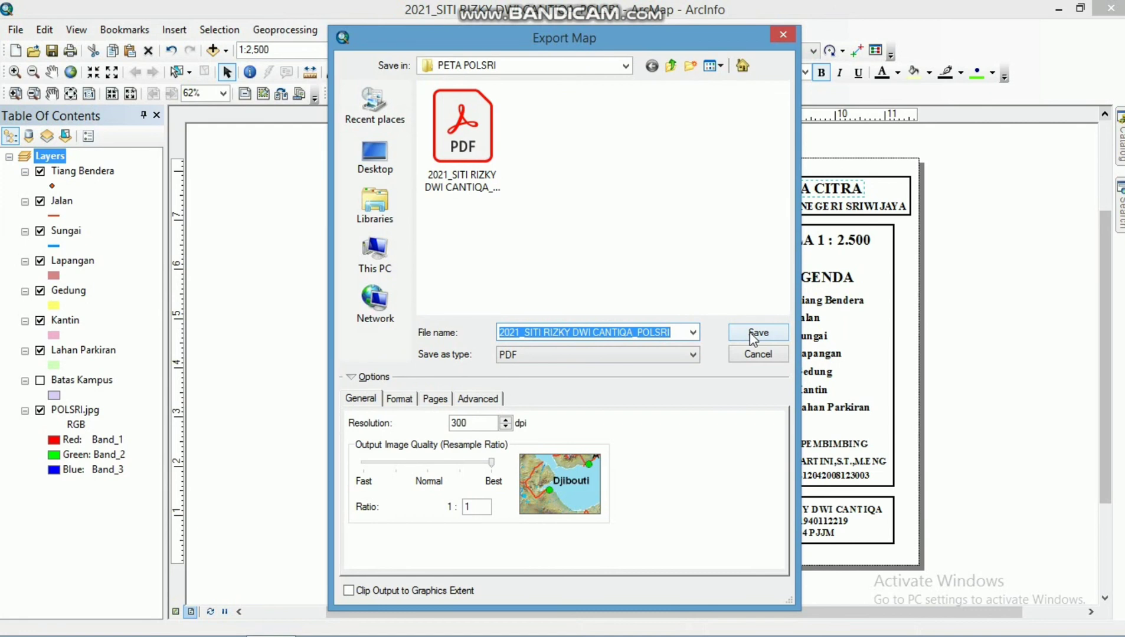
left_click(676, 334)
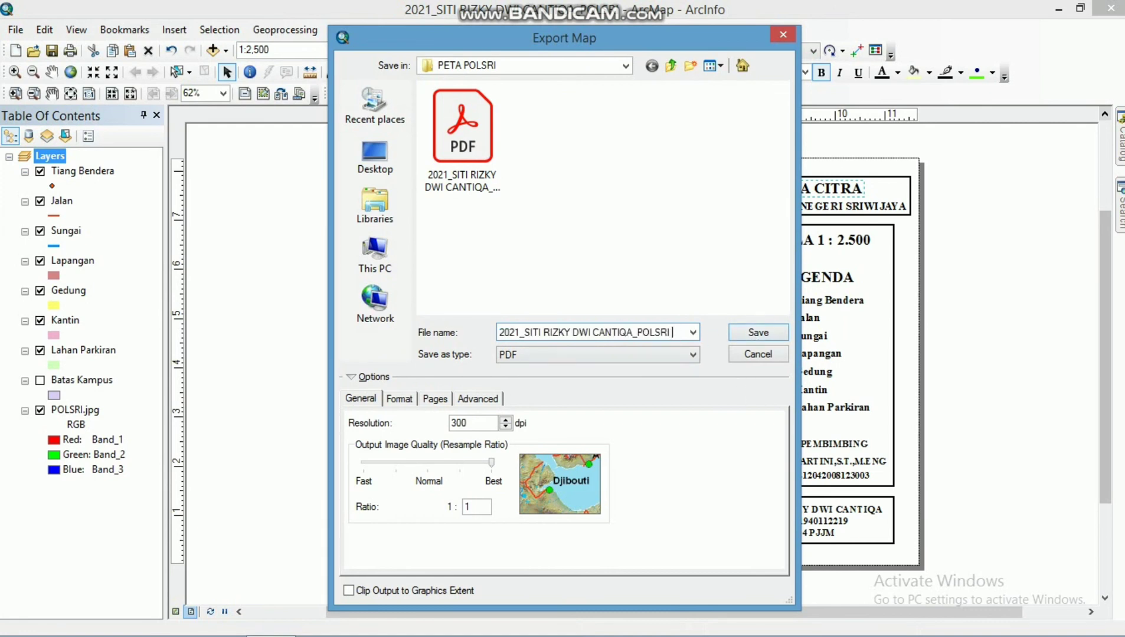
type("cI")
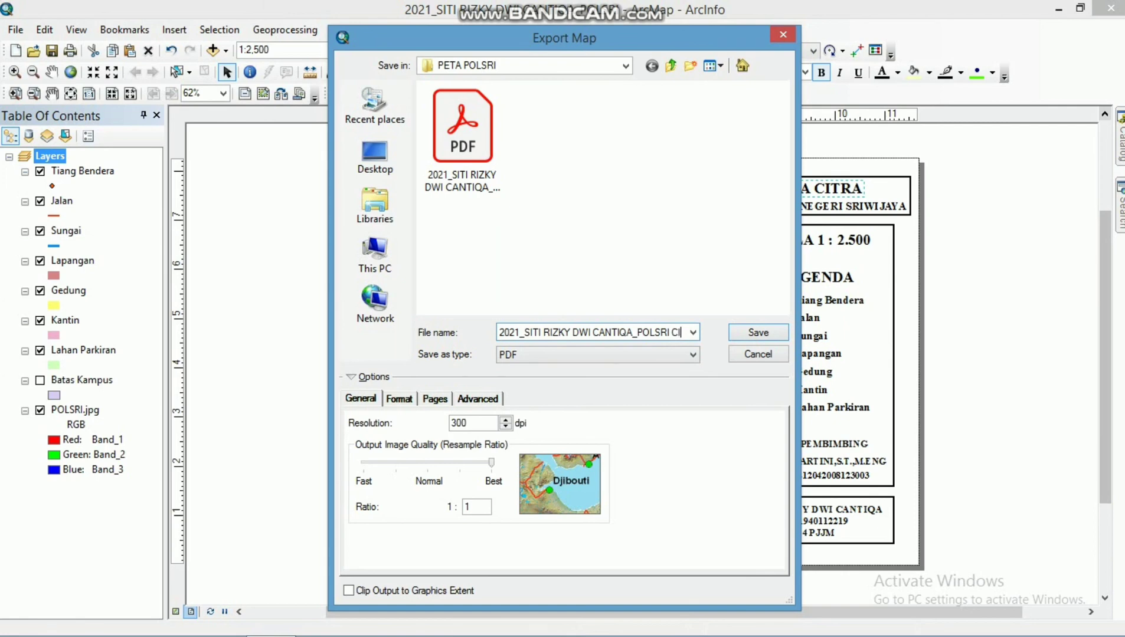
type("TRA")
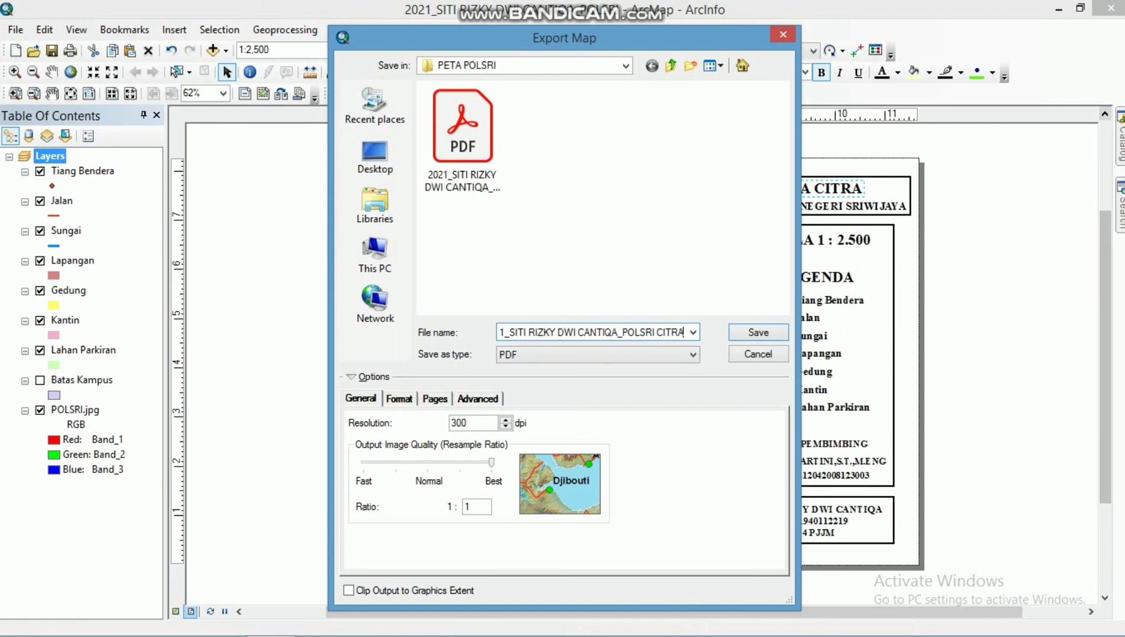
left_click(754, 334)
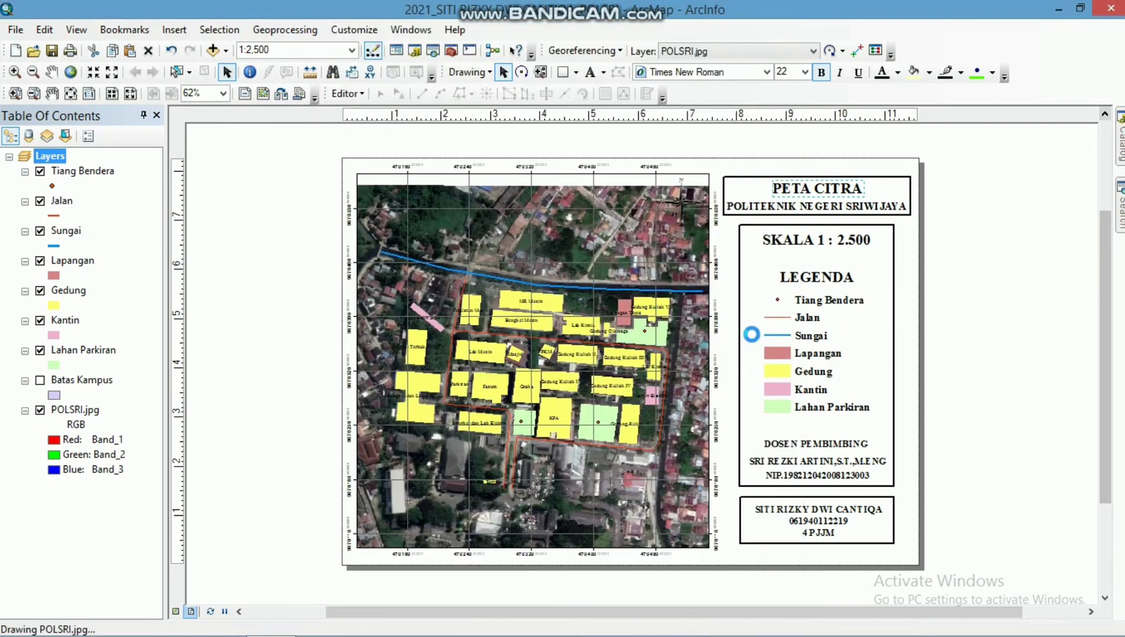